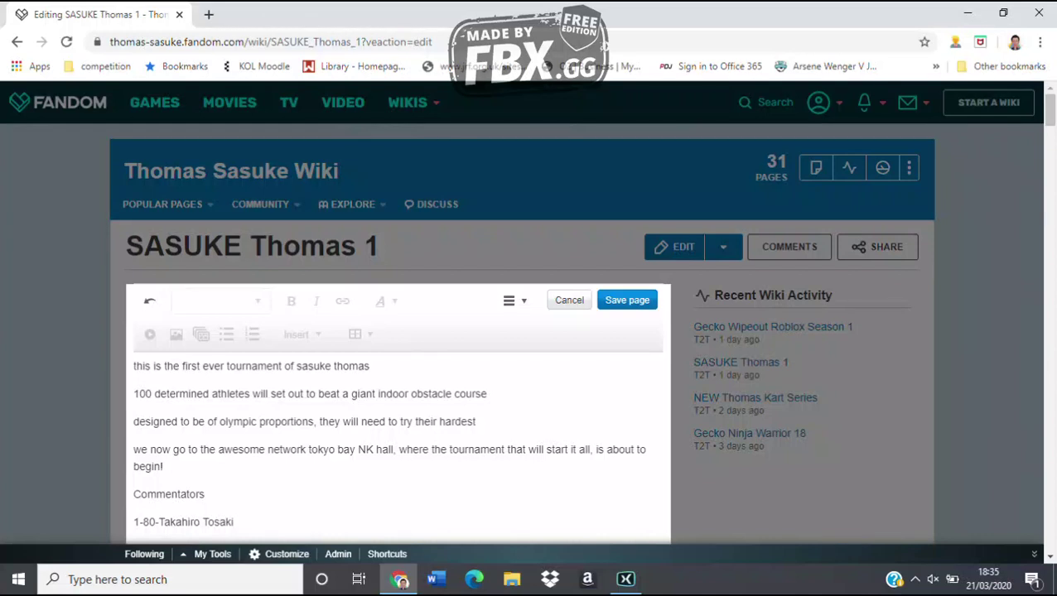
Enter '5. shaking bridge' in row 1's empty Result cell of the Competitors table
scroll(398, 373, down, 3)
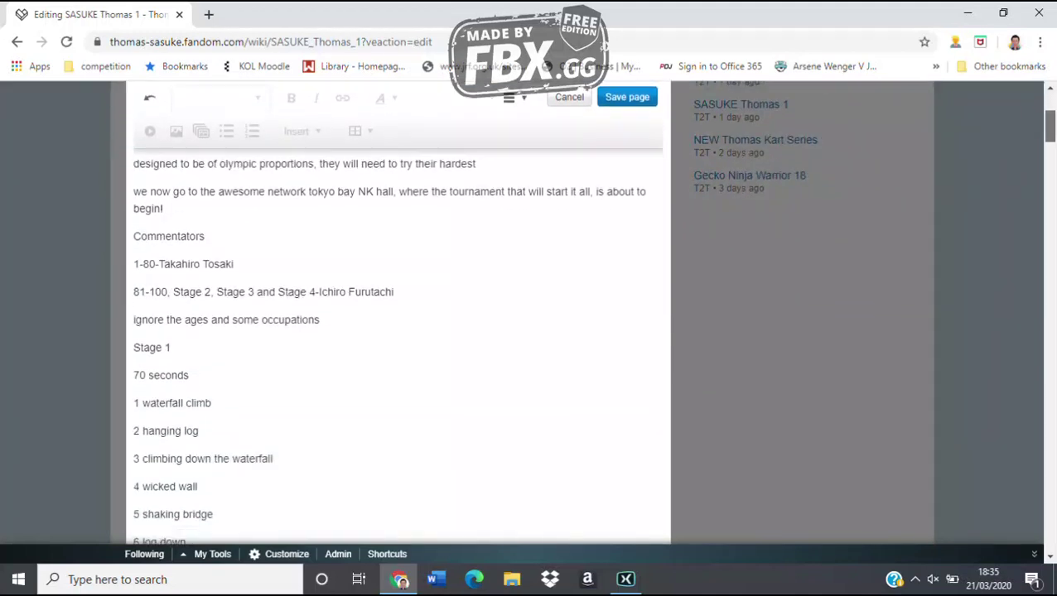
scroll(397, 331, down, 2)
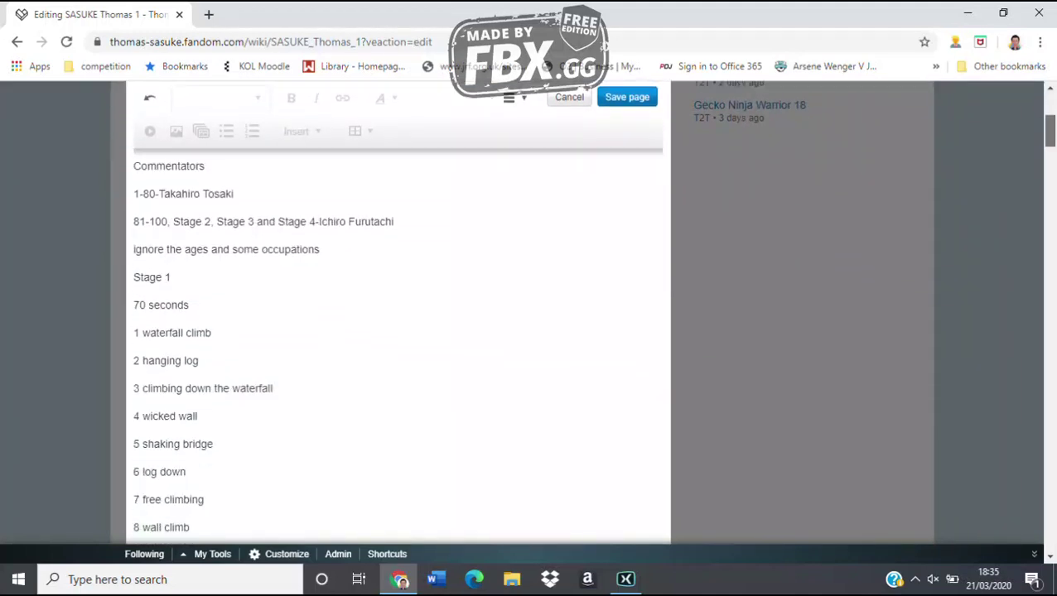
scroll(397, 332, down, 2)
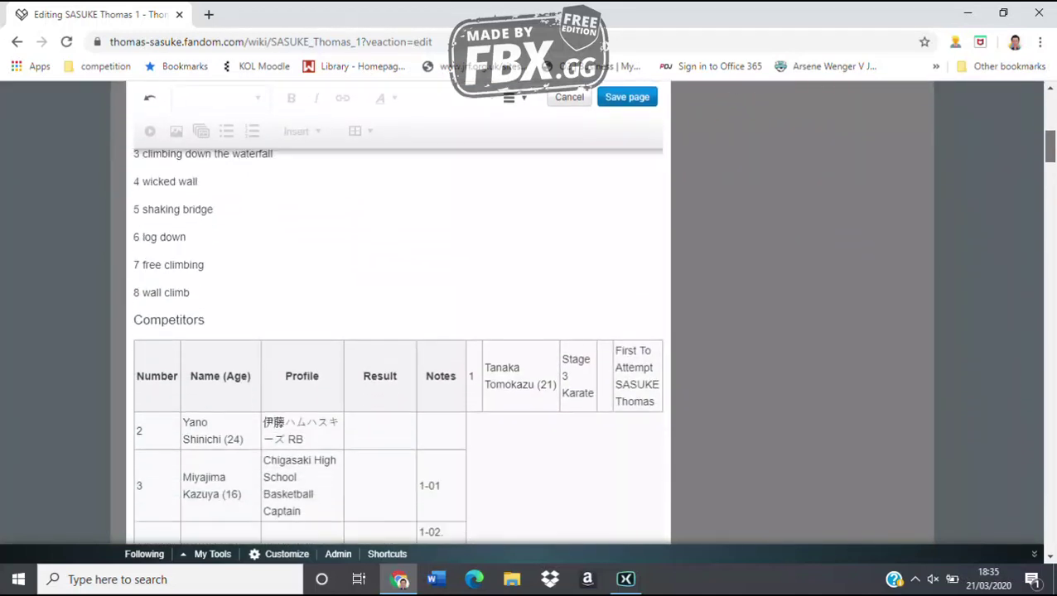
click(605, 376)
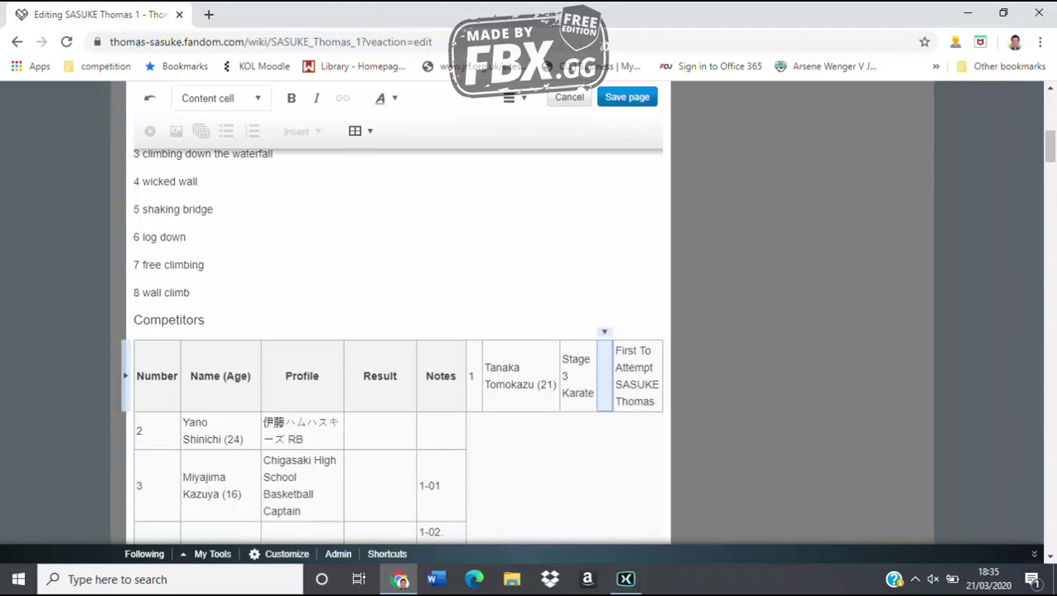
text(5.)
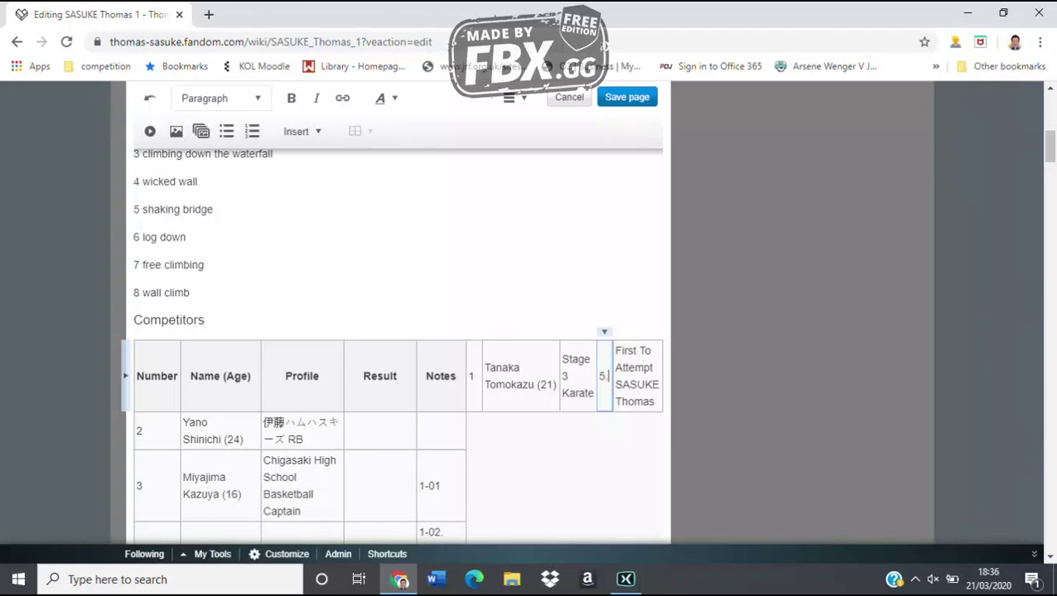
text( shaking bridge)
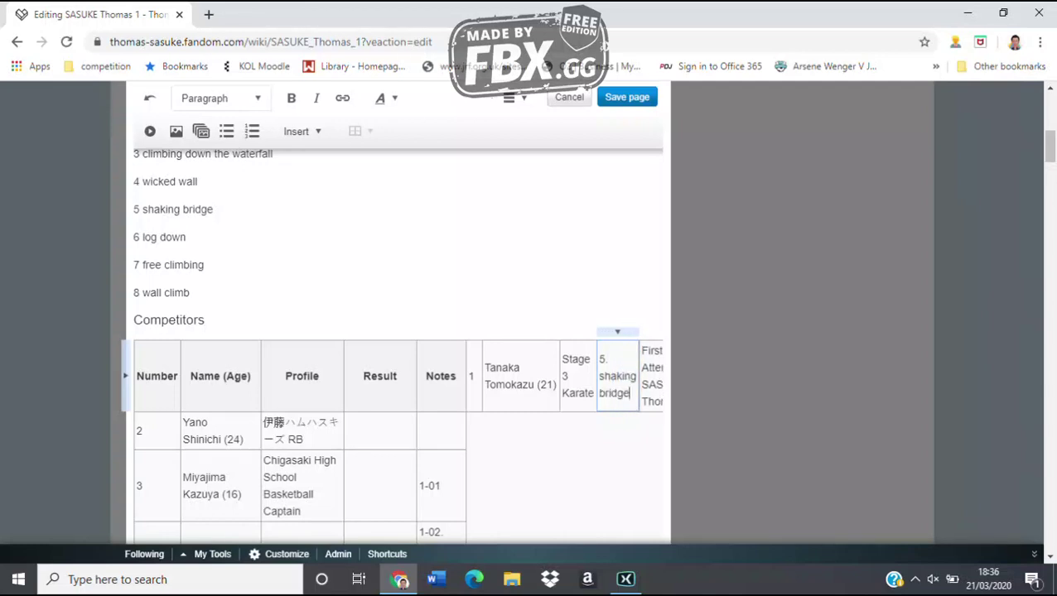
key(Escape)
click(379, 430)
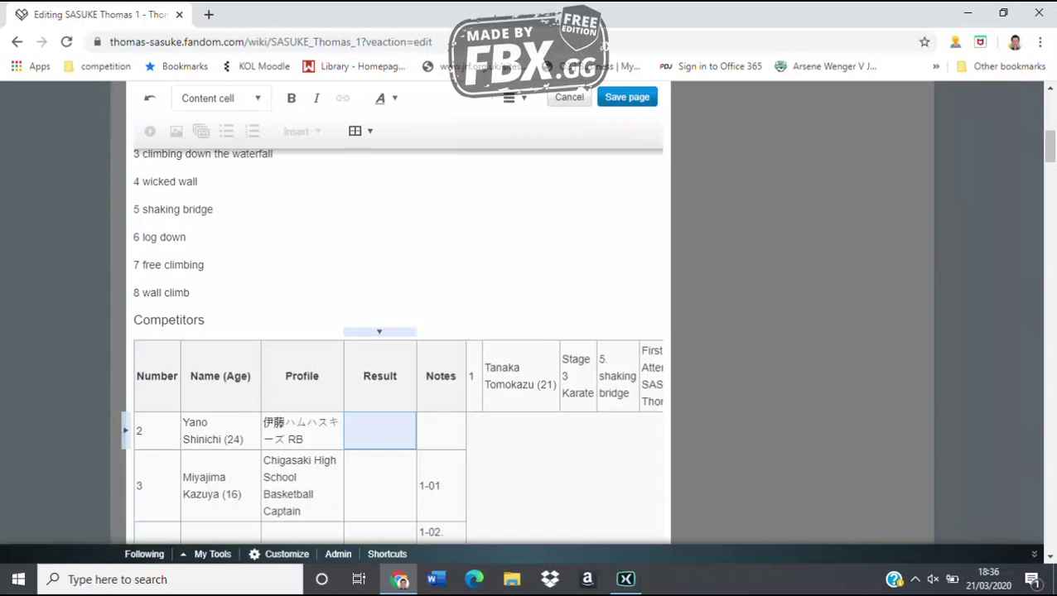
Fill row 2's Result with 'CLEAR 1.6 seconds left' and row 3's with '1. waterfall climb'
text(CLEA)
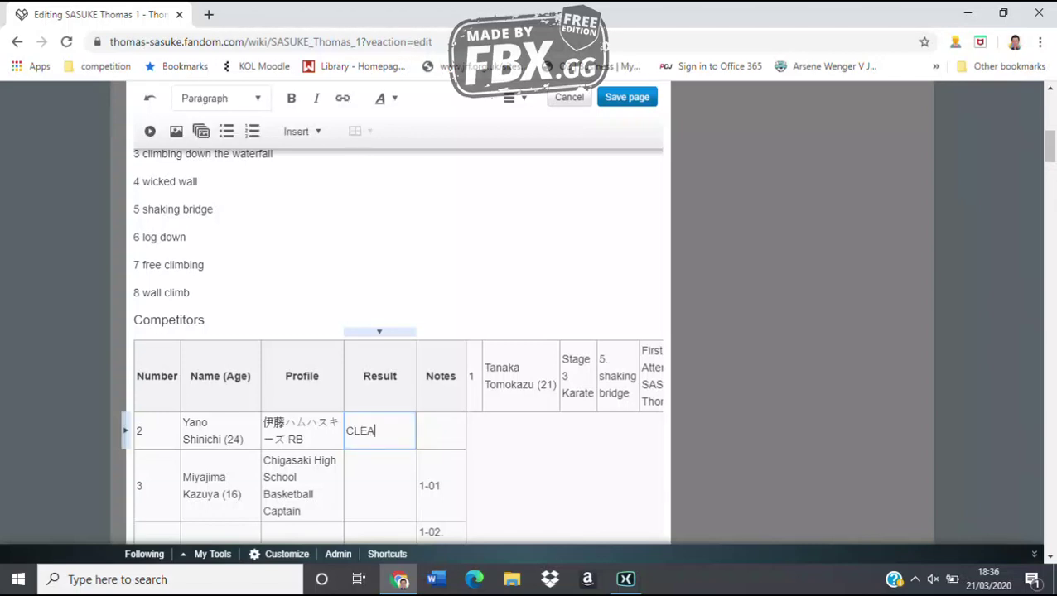
text(R 1.6 seconds left)
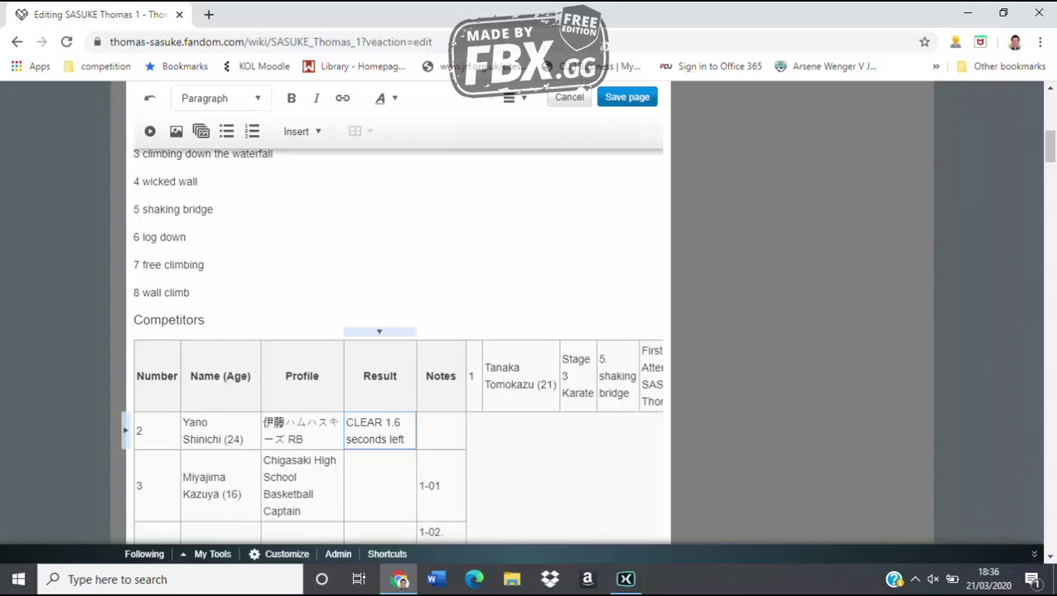
scroll(397, 331, down, 2)
scroll(398, 331, down, 1)
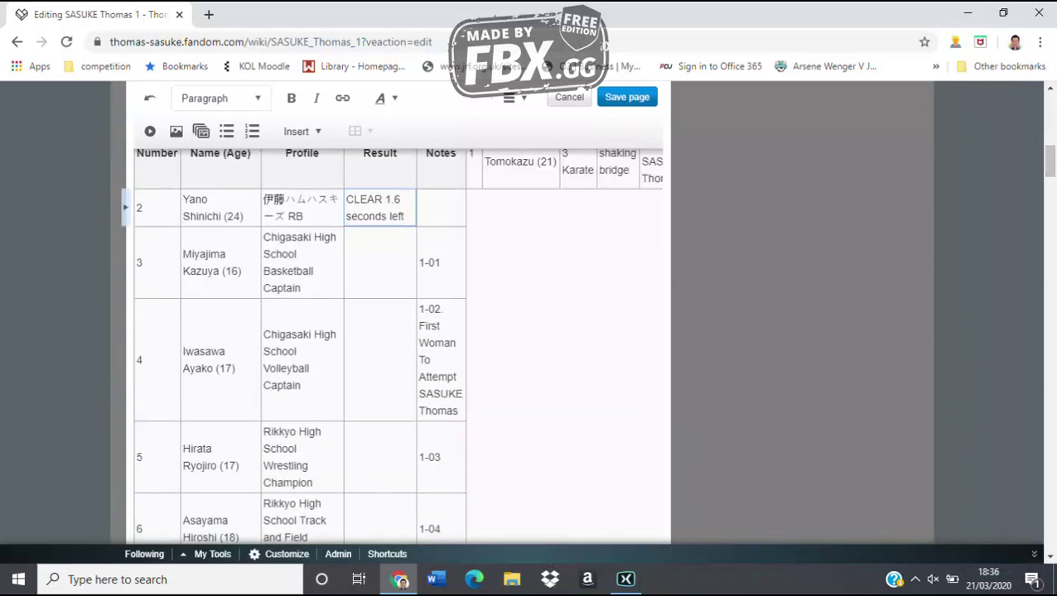
key(Escape)
key(Down)
key(Return)
text(1. wa)
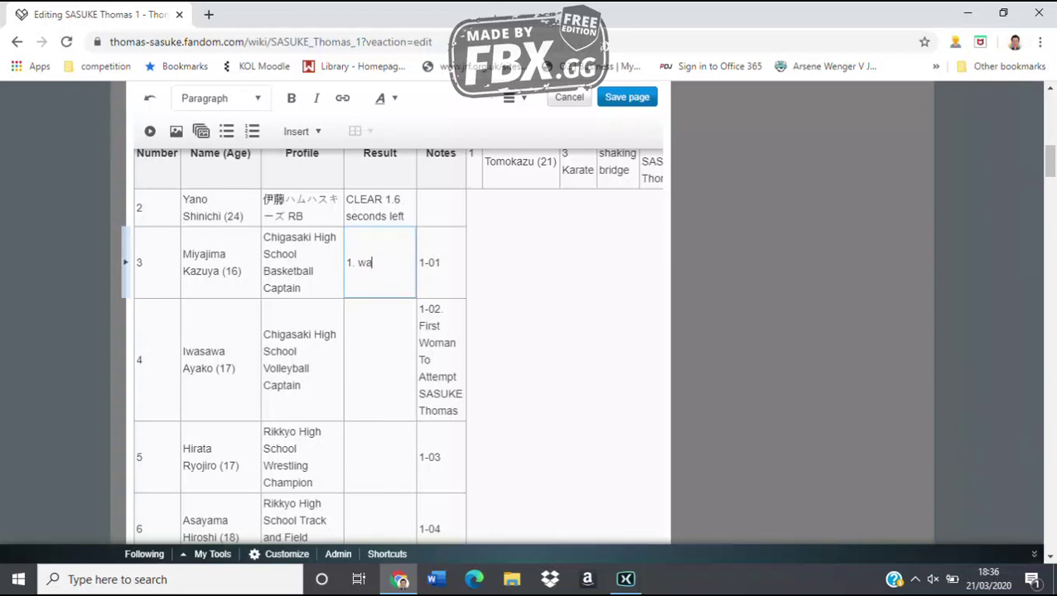
text(terfall climb)
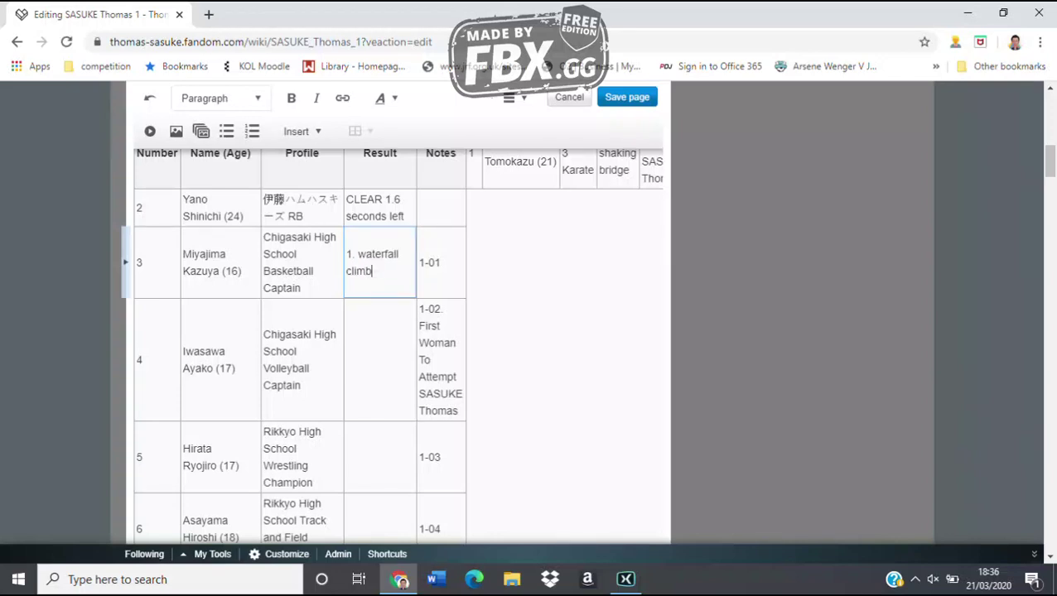
key(Escape)
Fill row 4's Result with '3. climbing down the log', correcting a typo
key(Down)
key(Return)
text(3. cl)
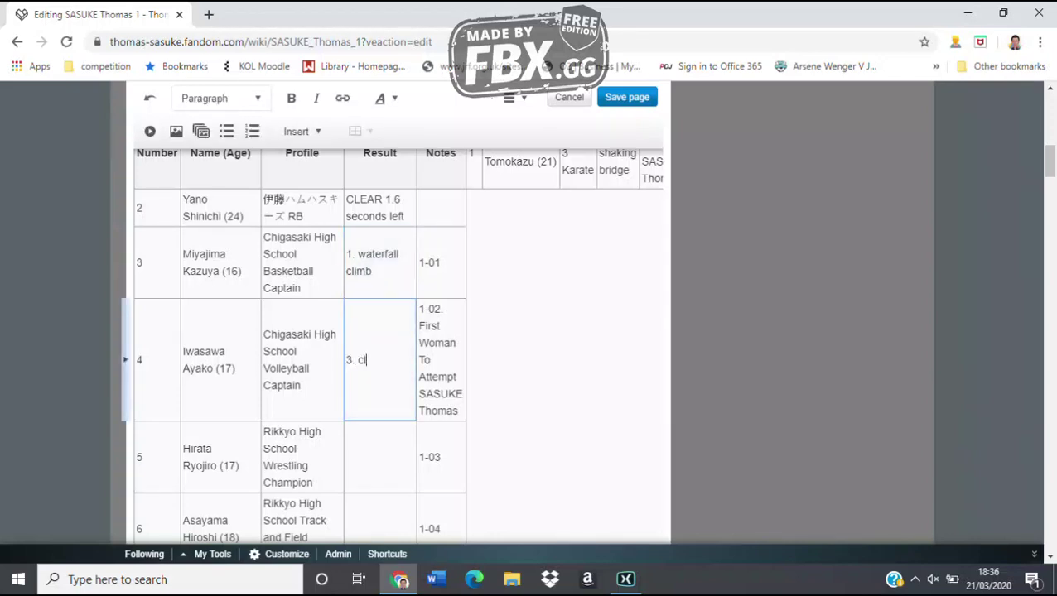
text(imbing do2w)
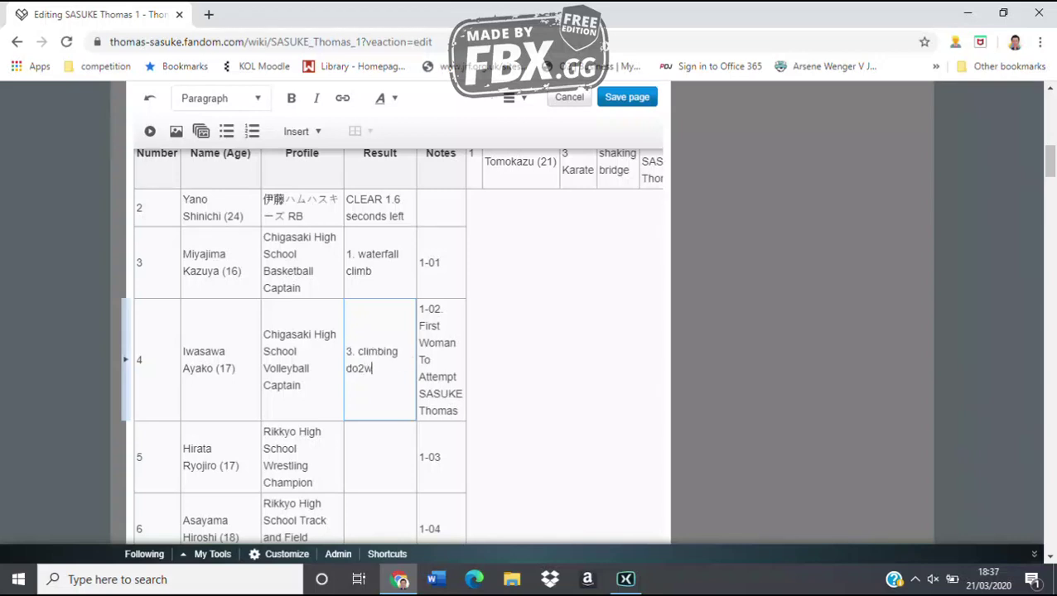
key(BackSpace)
key(BackSpace)
text(wn the log)
key(Escape)
Fill rows 5 and 6 with '5. shaking bridge' and '3. climbing down the log'
key(Down)
key(Return)
text(5. h)
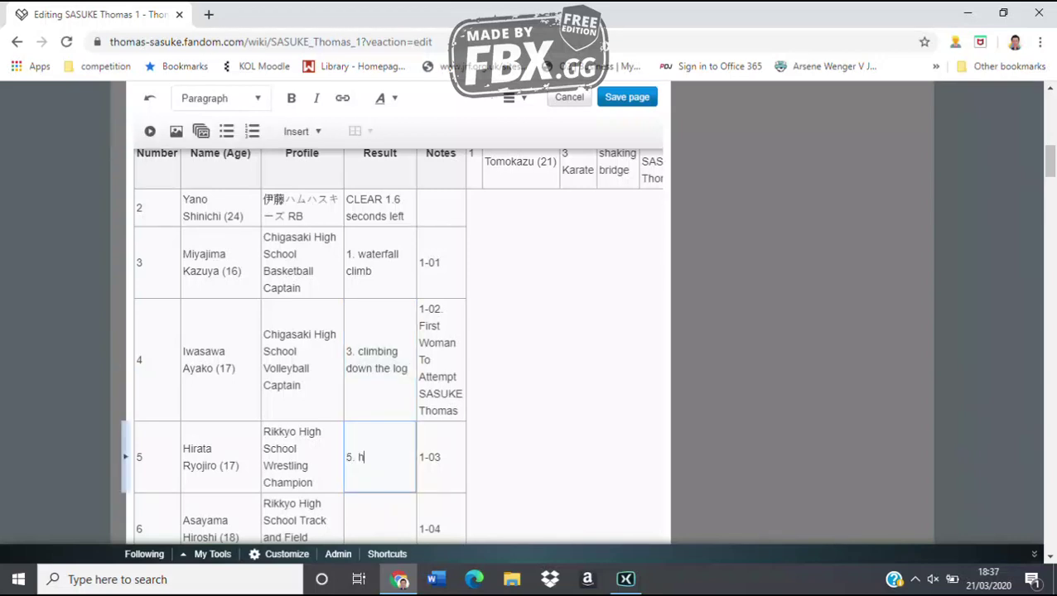
key(BackSpace)
text(shaking bridge)
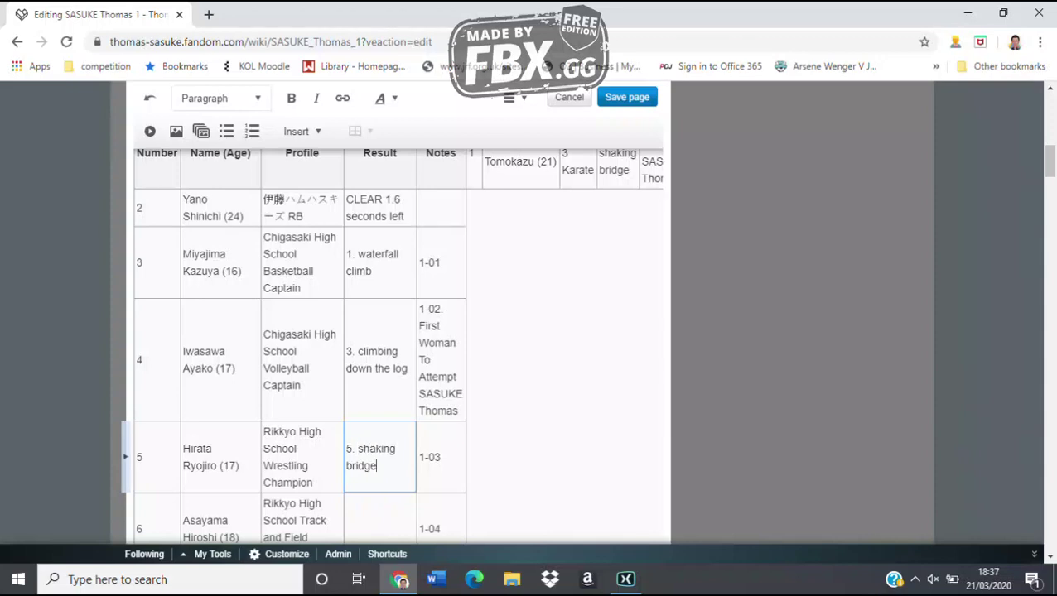
key(Escape)
key(Down)
key(Return)
text(3)
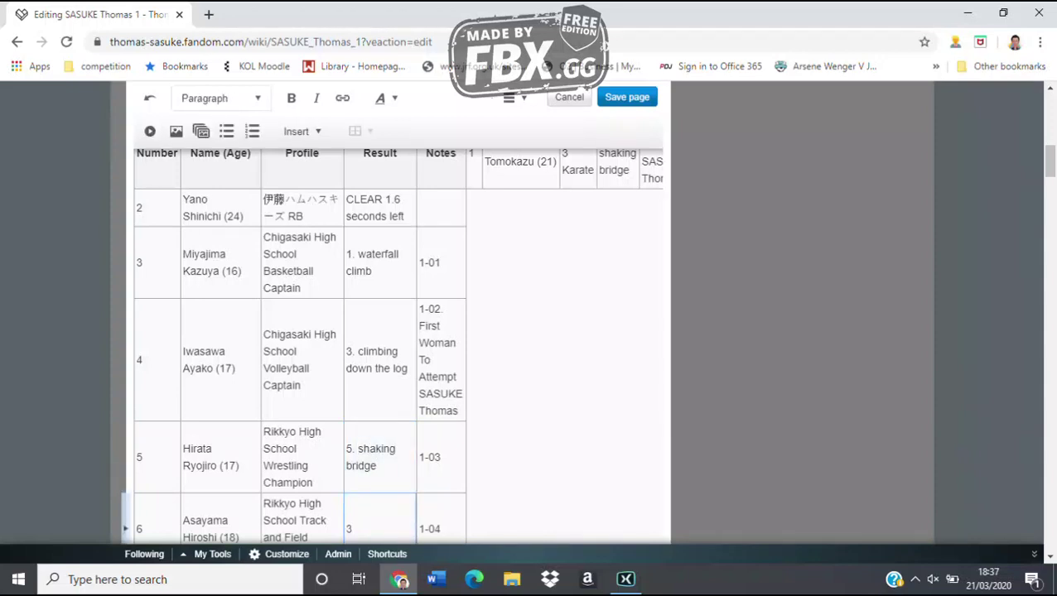
text(. climbing down the)
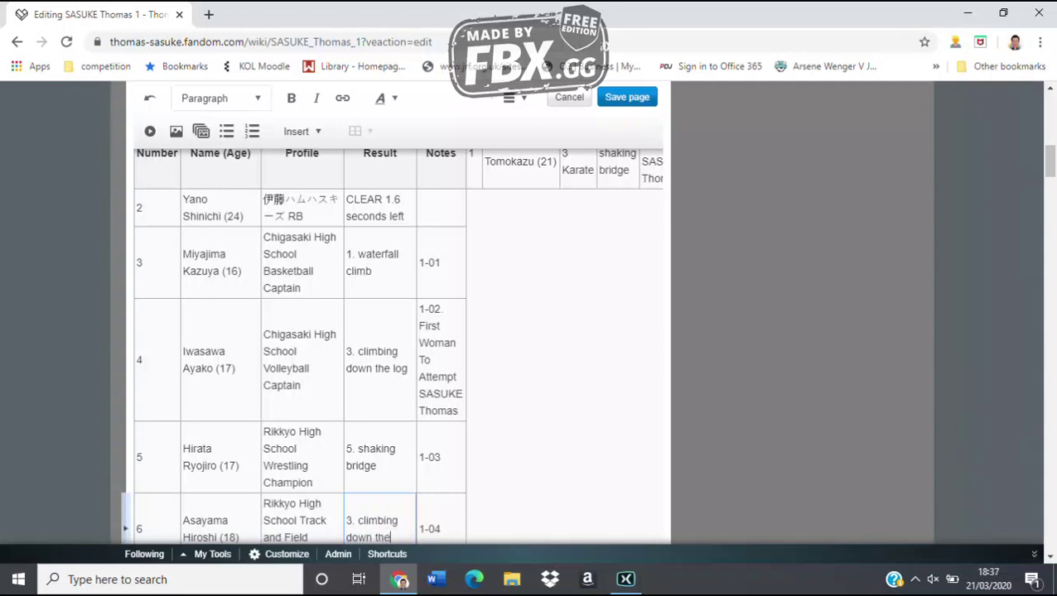
text( log)
scroll(398, 348, down, 3)
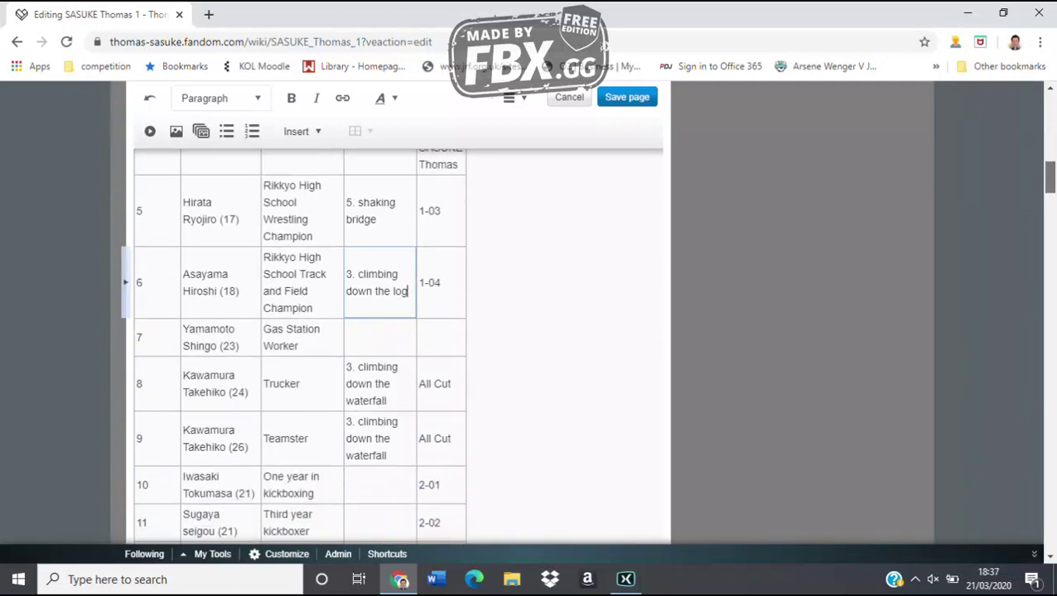
click(440, 301)
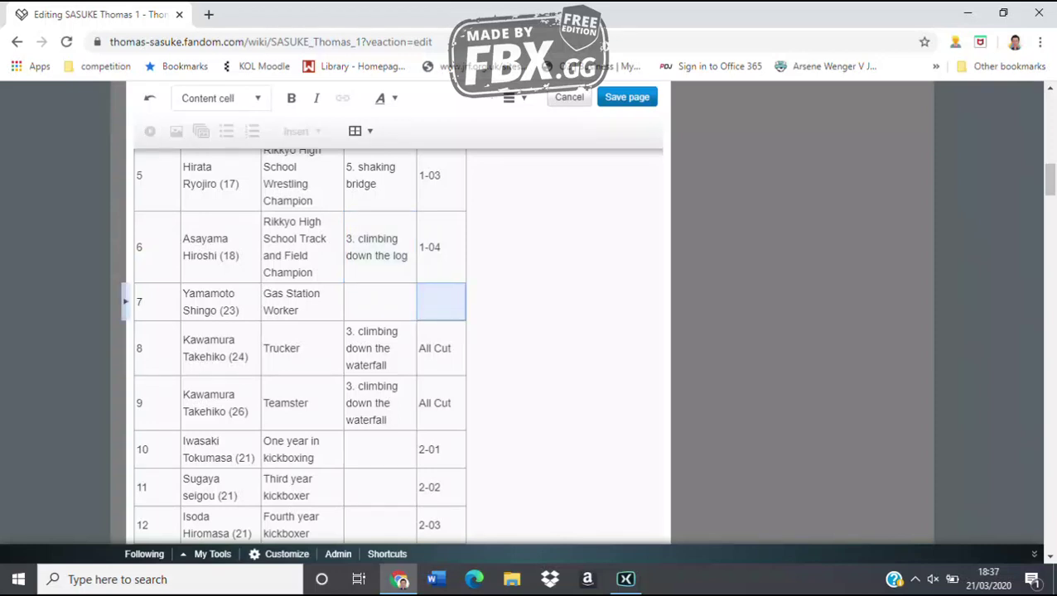
Enter row 7's Result as a CLEAR time of 31.5 seconds left
click(379, 302)
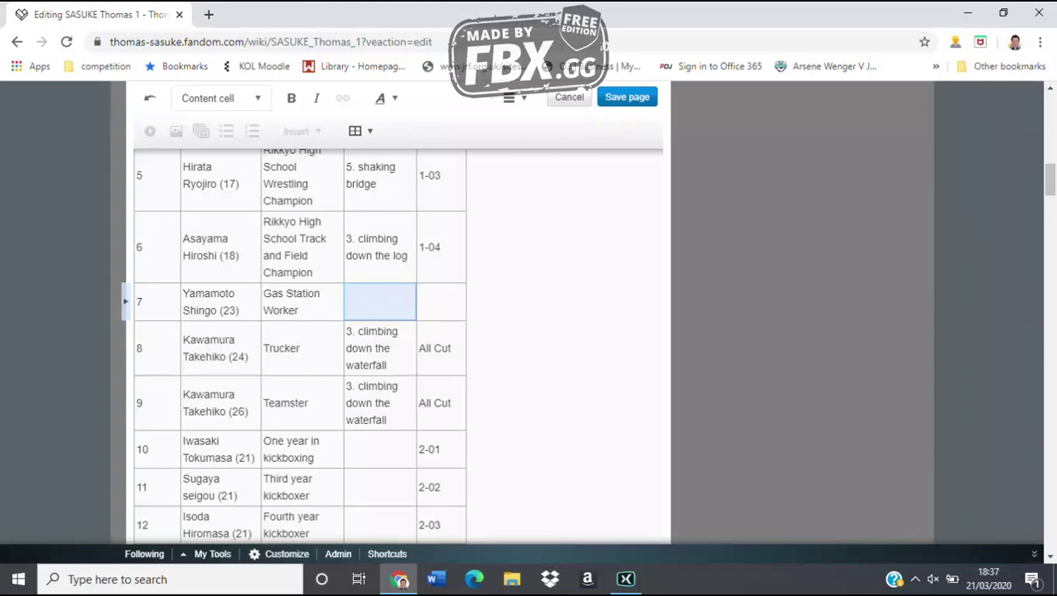
text(CLEAR 32)
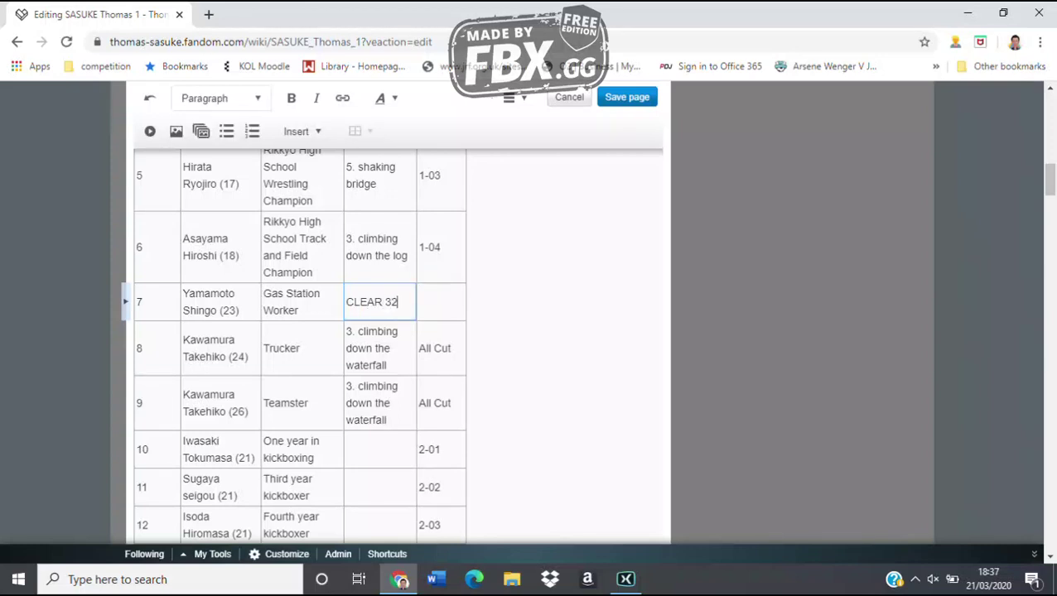
key(BackSpace)
text(1.5 seconds ()
text(eft)
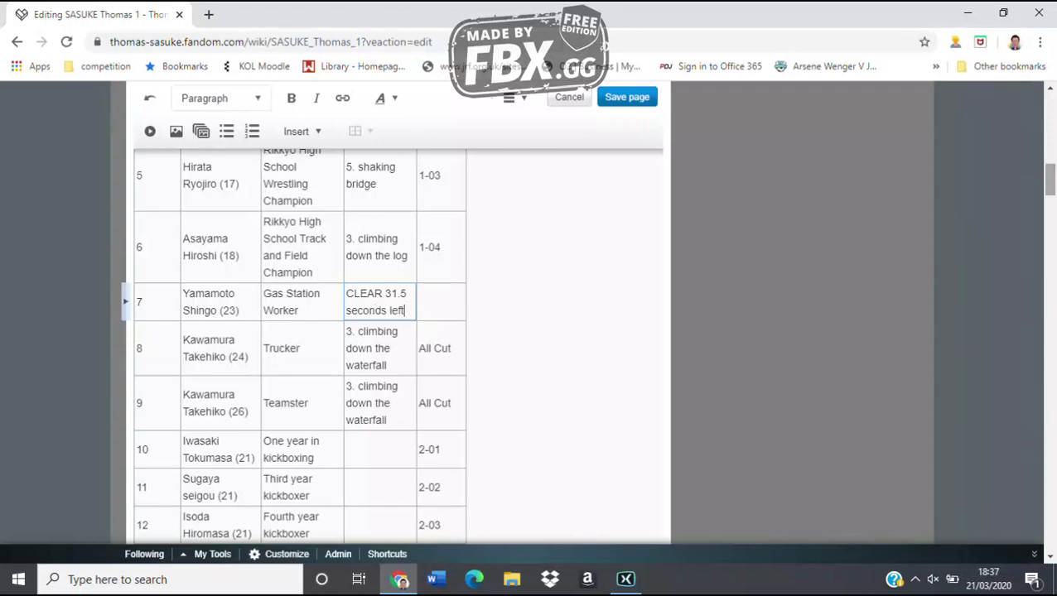
scroll(398, 331, down, 1)
scroll(298, 331, down, 1)
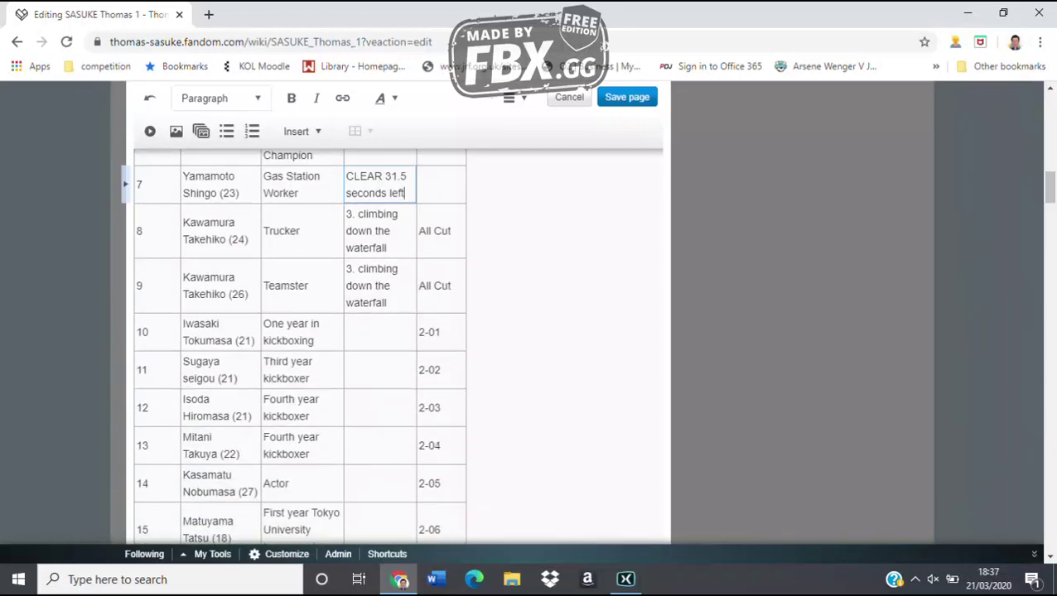
Fill row 10 with '1. waterfall climb' and row 11 with '8. wall climb', noting '2-02. Time Out'
click(380, 332)
text(1. waterfall climb)
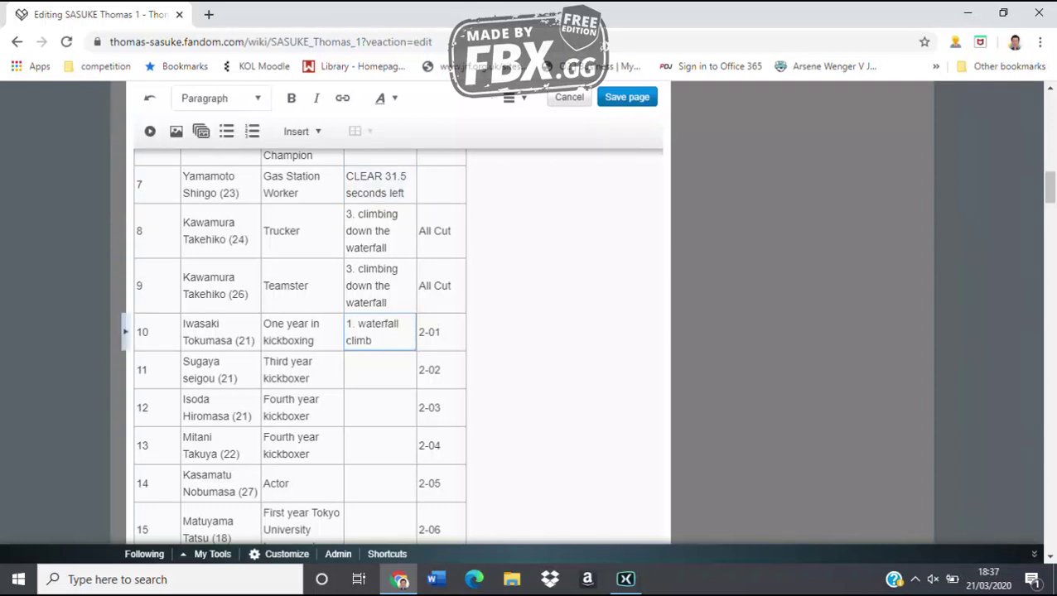
click(379, 370)
text(8. wall climb)
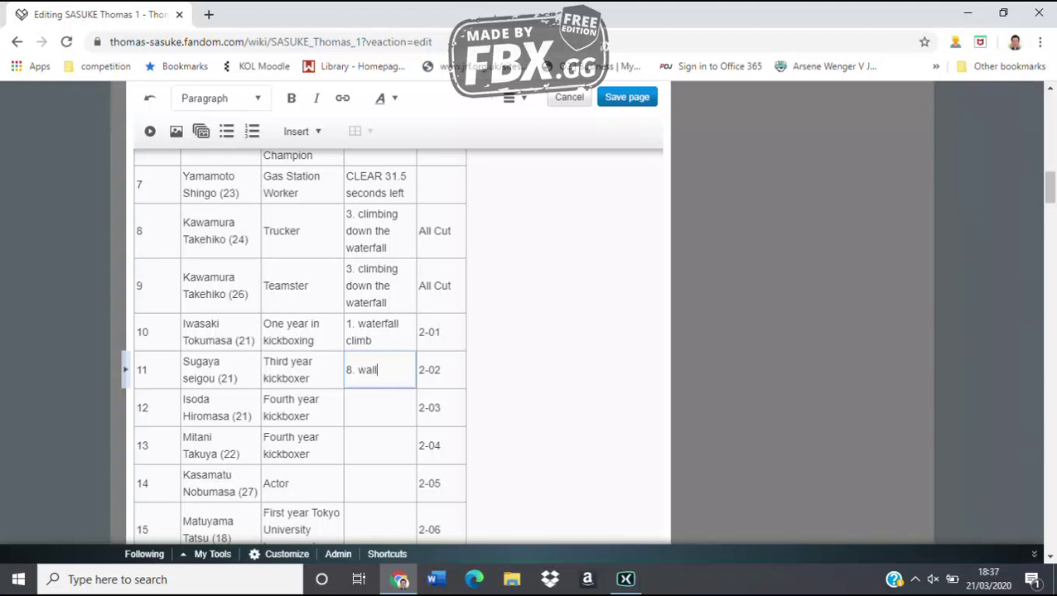
click(440, 370)
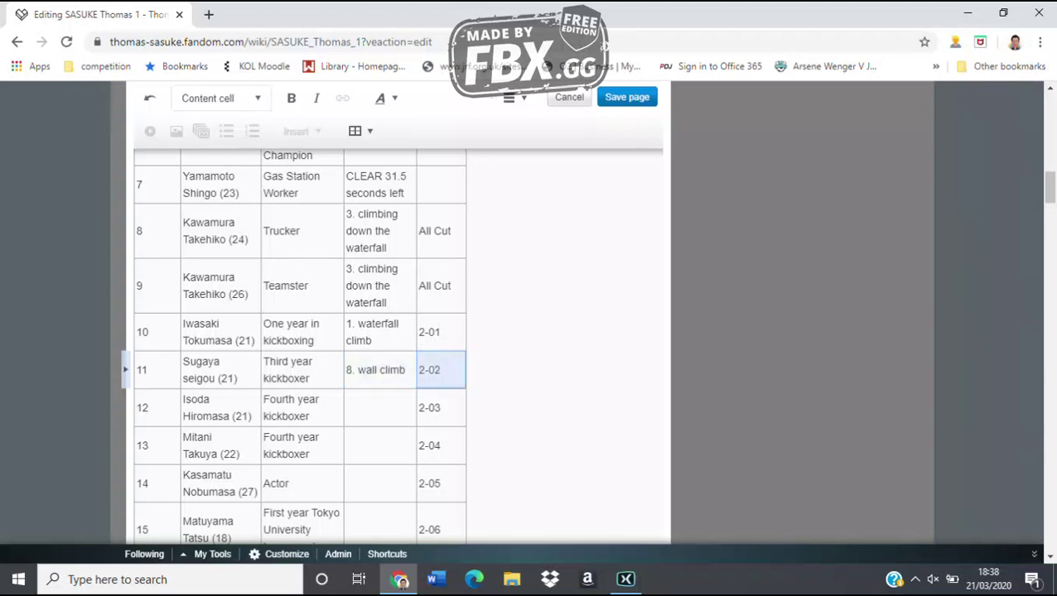
text(. Ti)
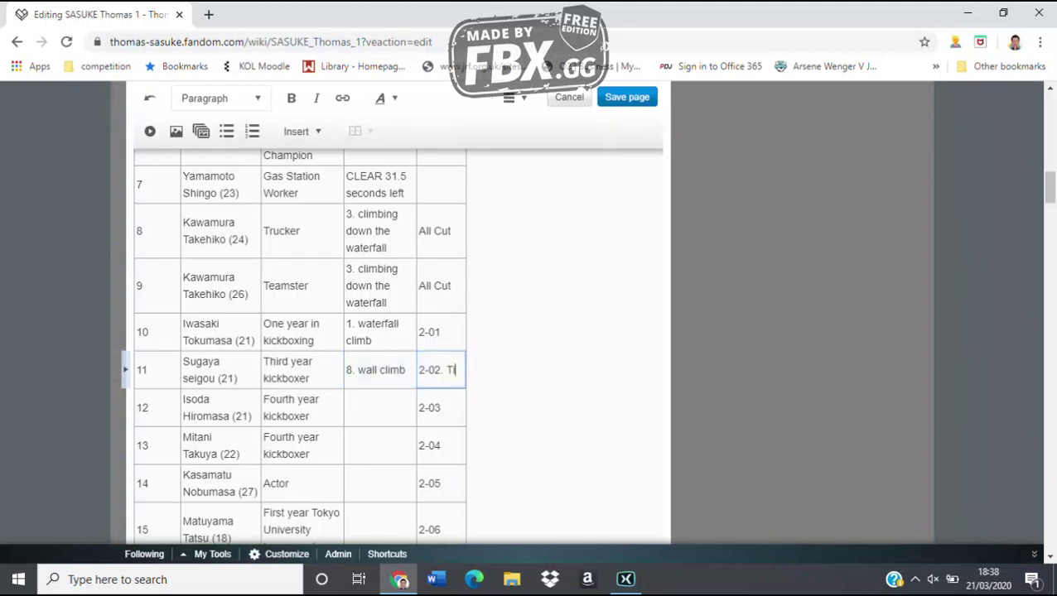
text(me Out)
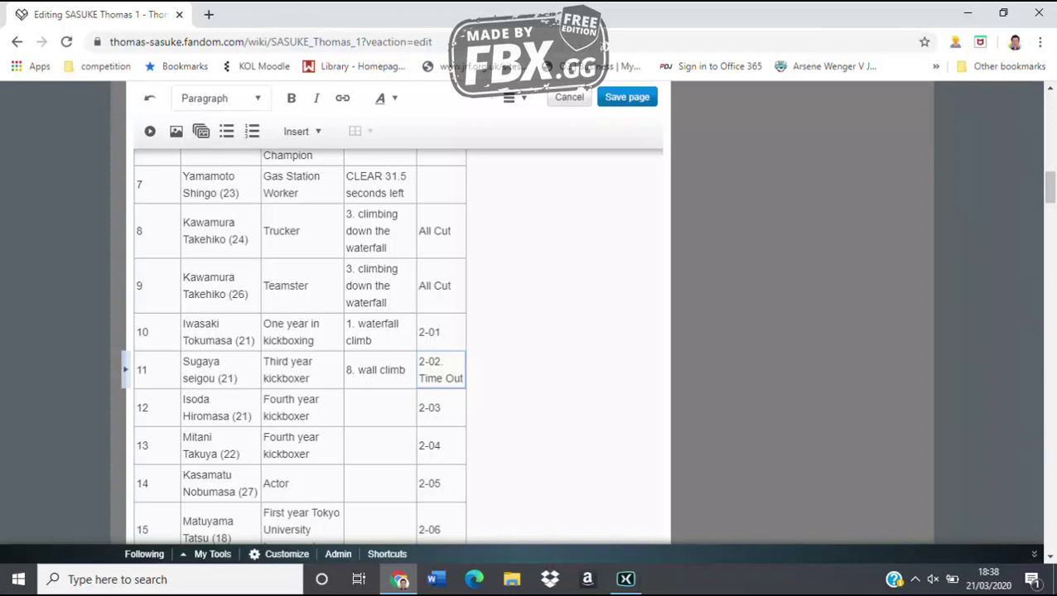
key(Escape)
Fill rows 12–14 with '5. shaking bridge', '3. climbing down the log', '1. waterfall climb'
click(379, 407)
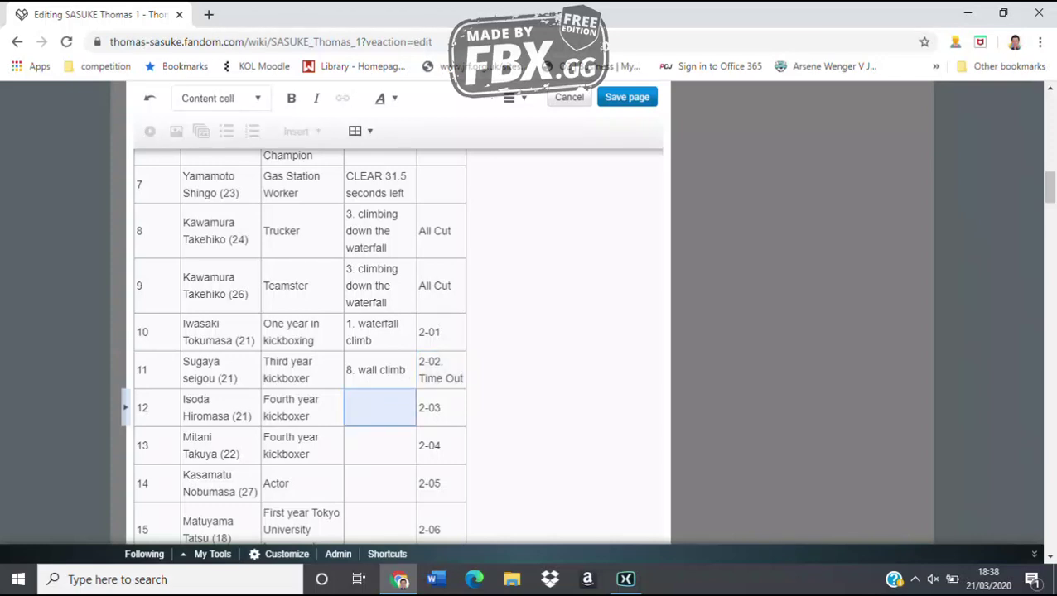
text(5. shak)
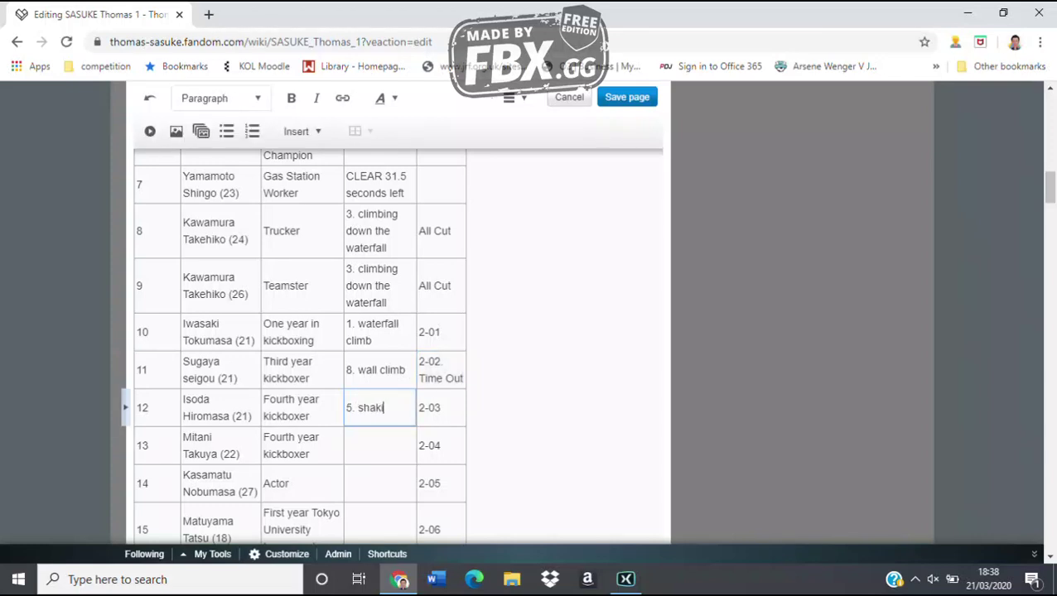
text(ing bridge)
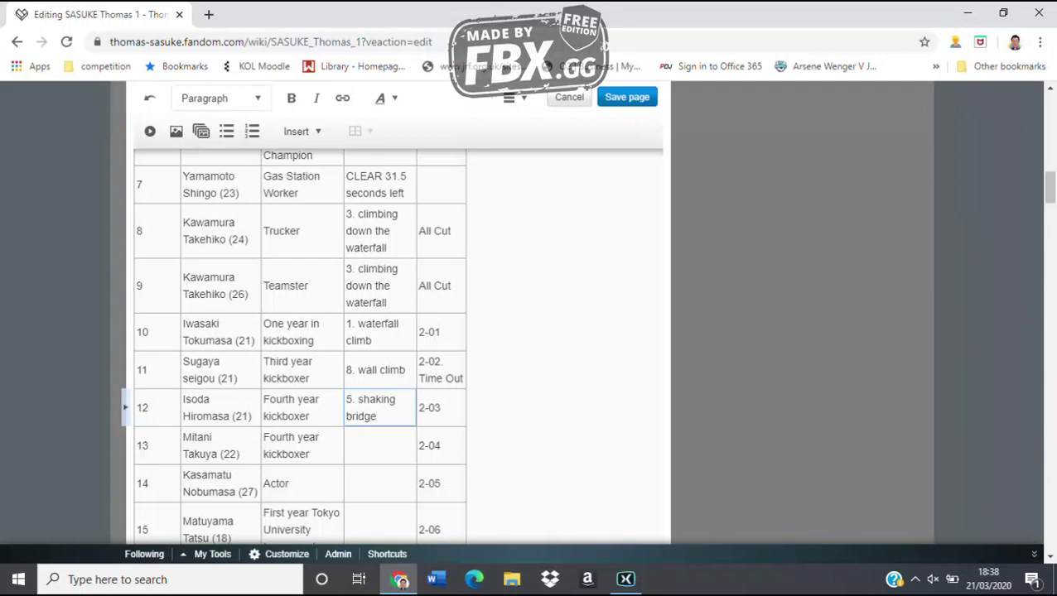
key(Escape)
key(Down)
text(3. climbing )
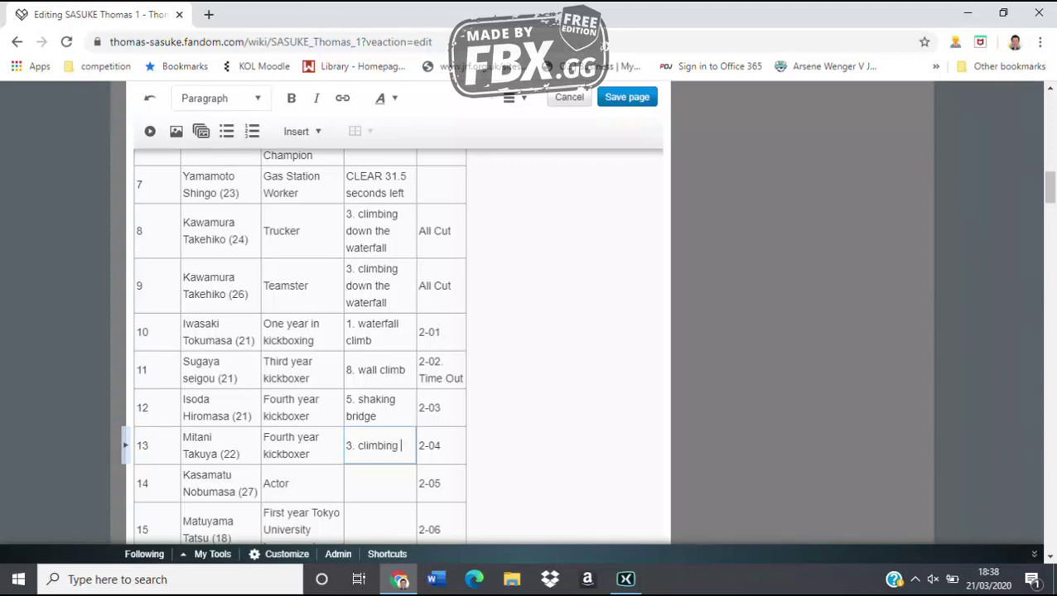
text(down the log)
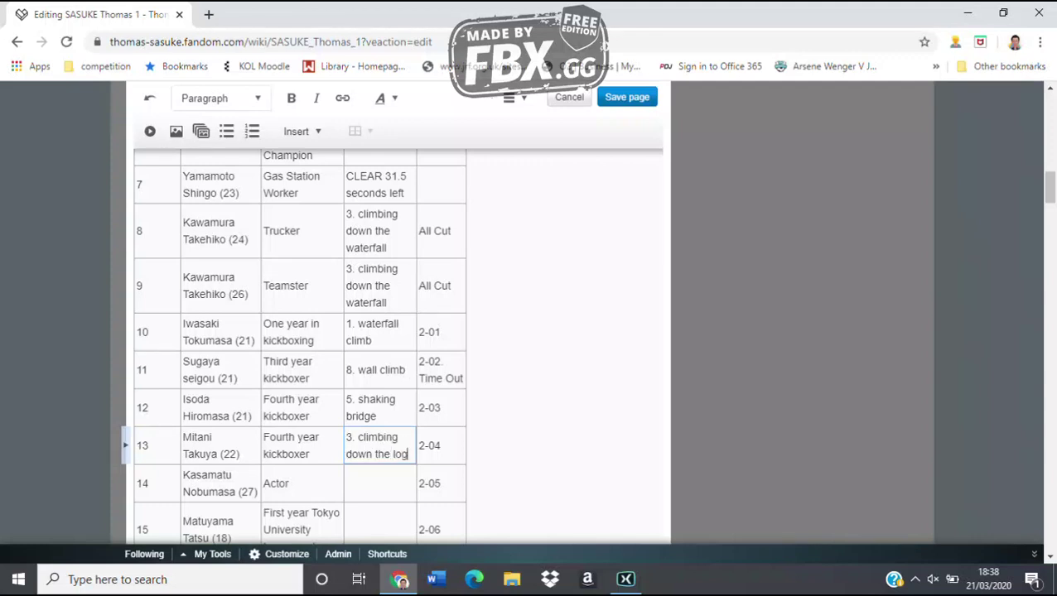
key(Escape)
key(Down)
text(1. w)
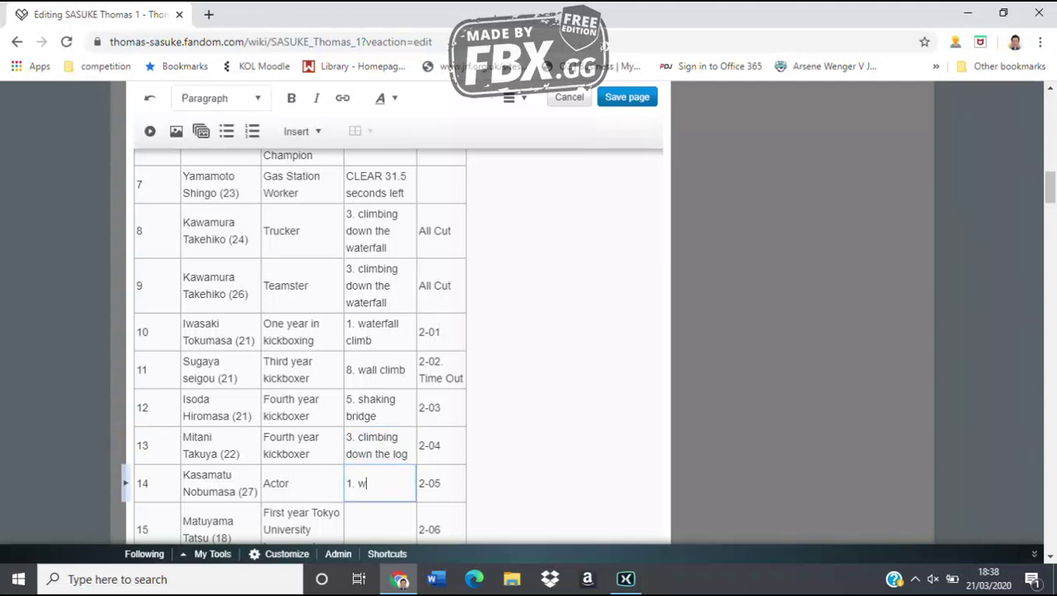
text(aterfall climb)
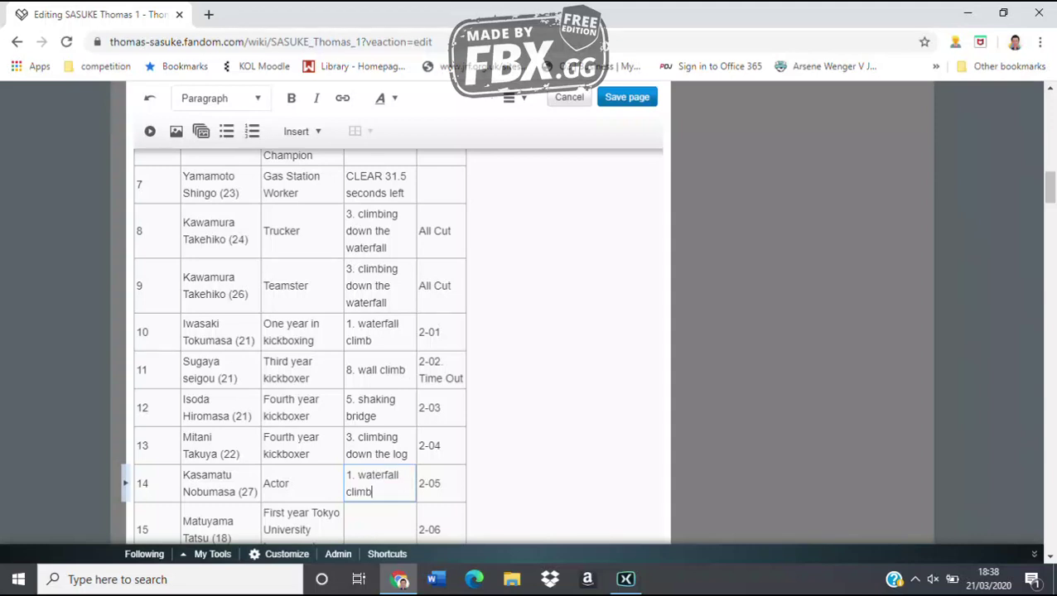
Fill rows 15–17 with '2. hanging log', '1. waterfall climb', '3. climbing down the waterfall'
scroll(397, 331, down, 3)
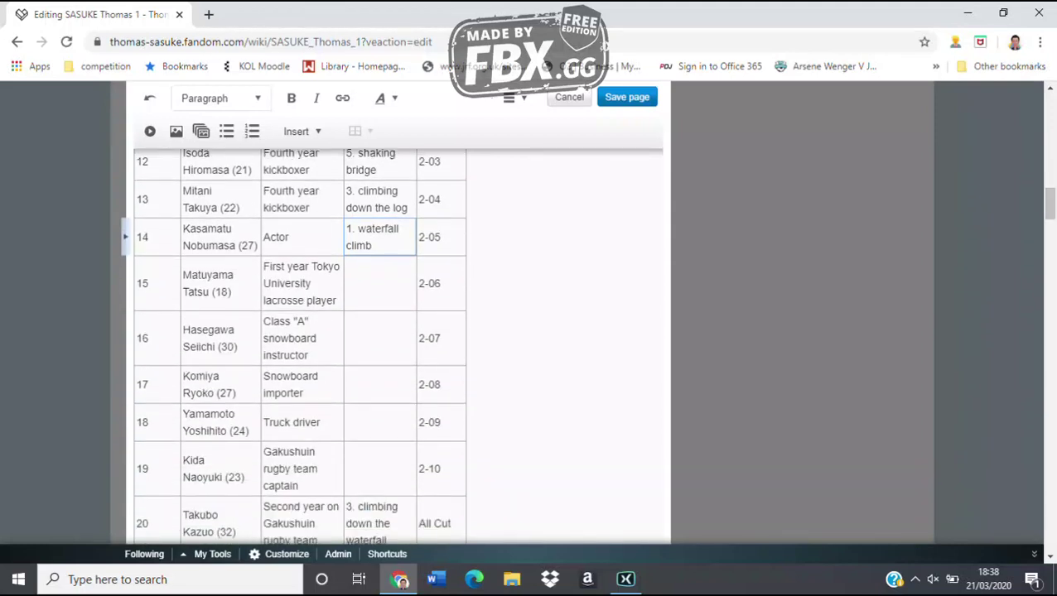
key(Escape)
key(Down)
text(2. hanging log)
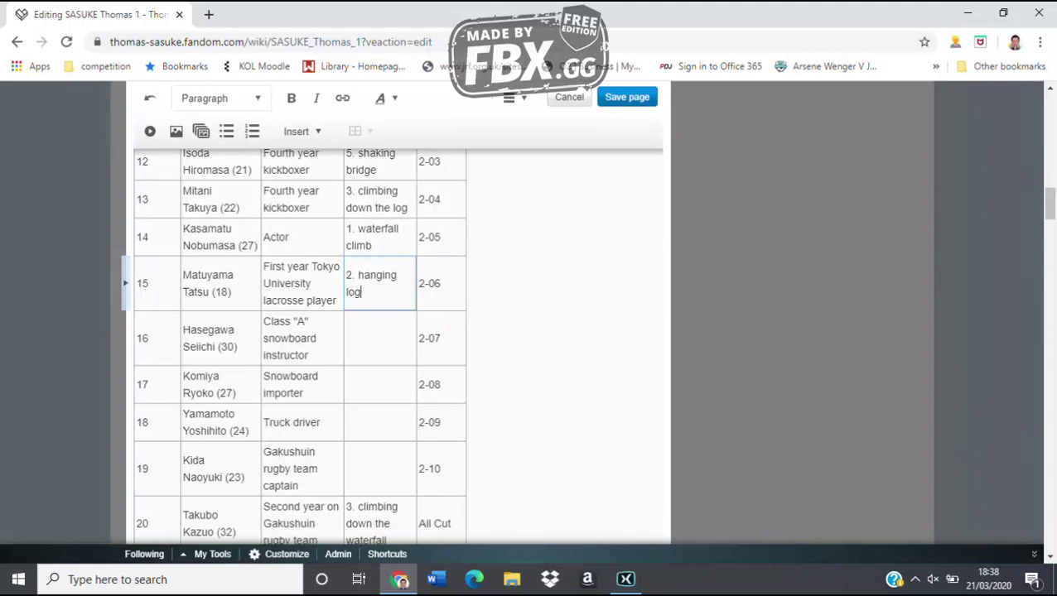
key(Escape)
key(Down)
text(1. wate)
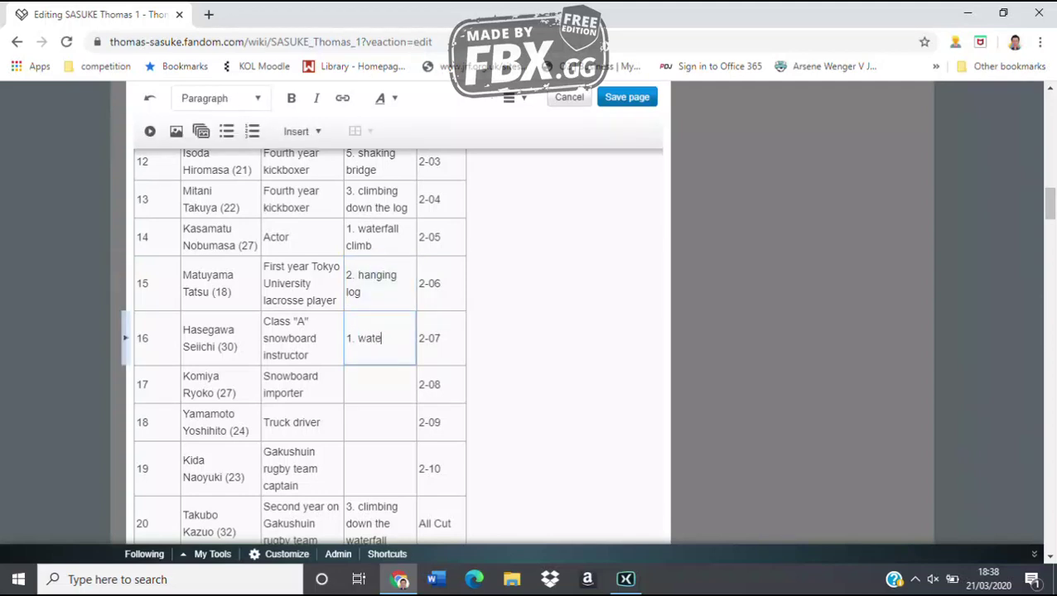
text(rfall climb)
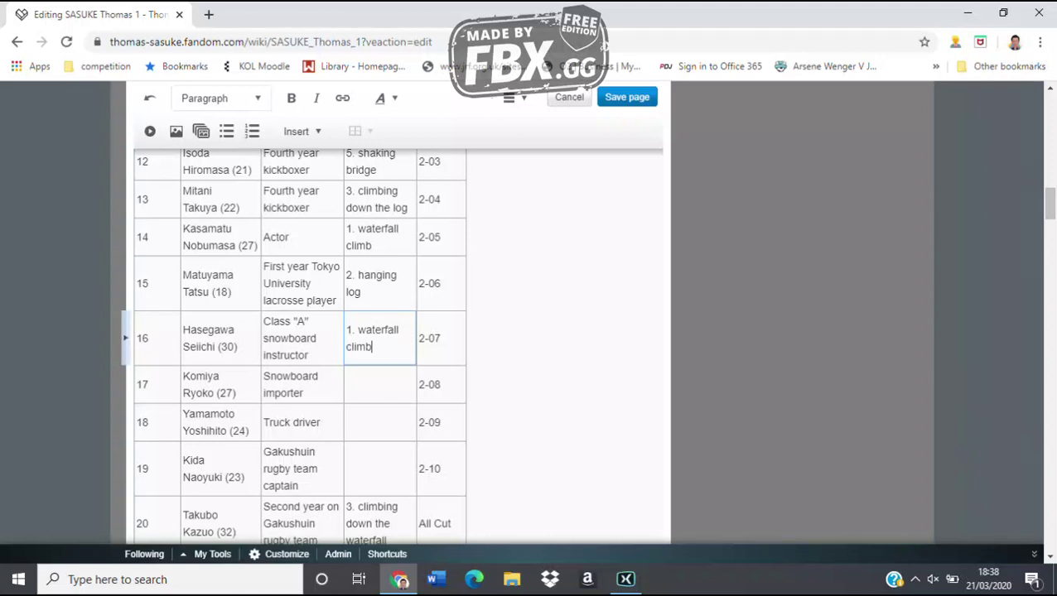
key(Escape)
key(Down)
text(3. cl)
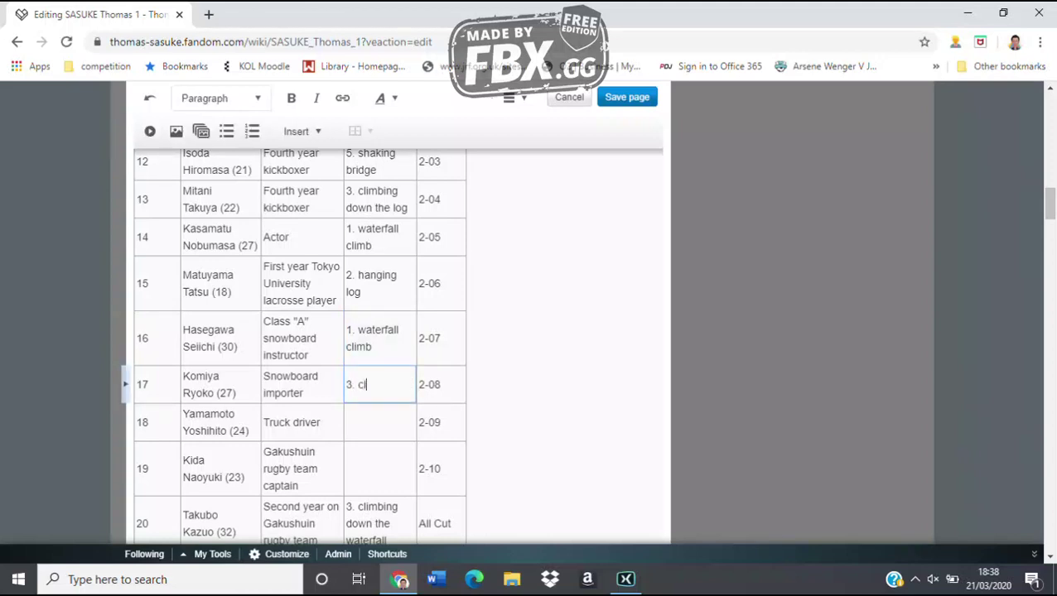
text(imbing down)
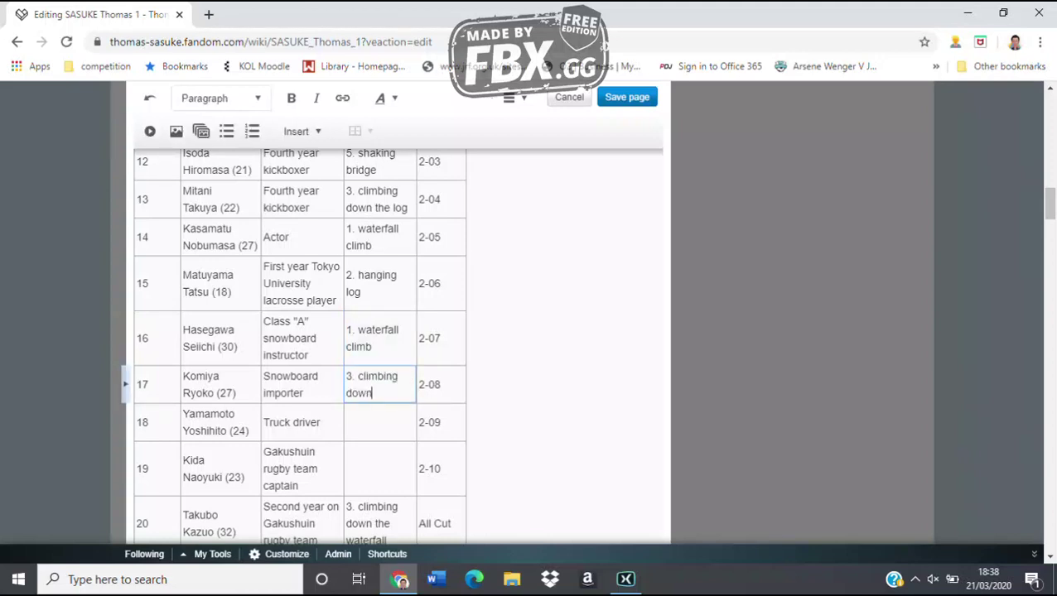
text( the waterfal)
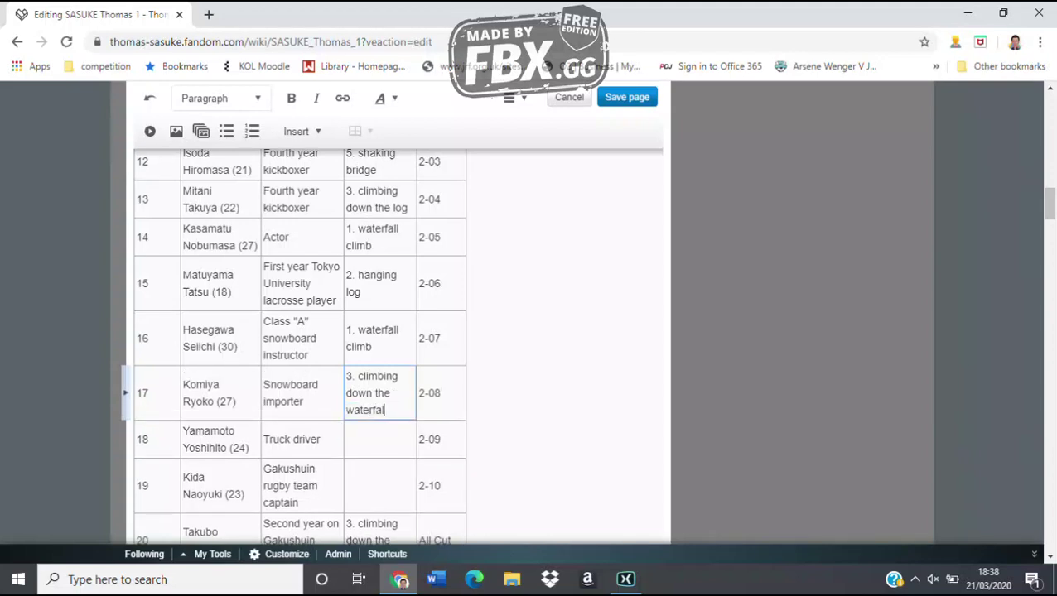
text(l)
Fill row 18 with 'CLEAR 6.7 seconds' and row 19 with '5. shaking bridge'
key(Escape)
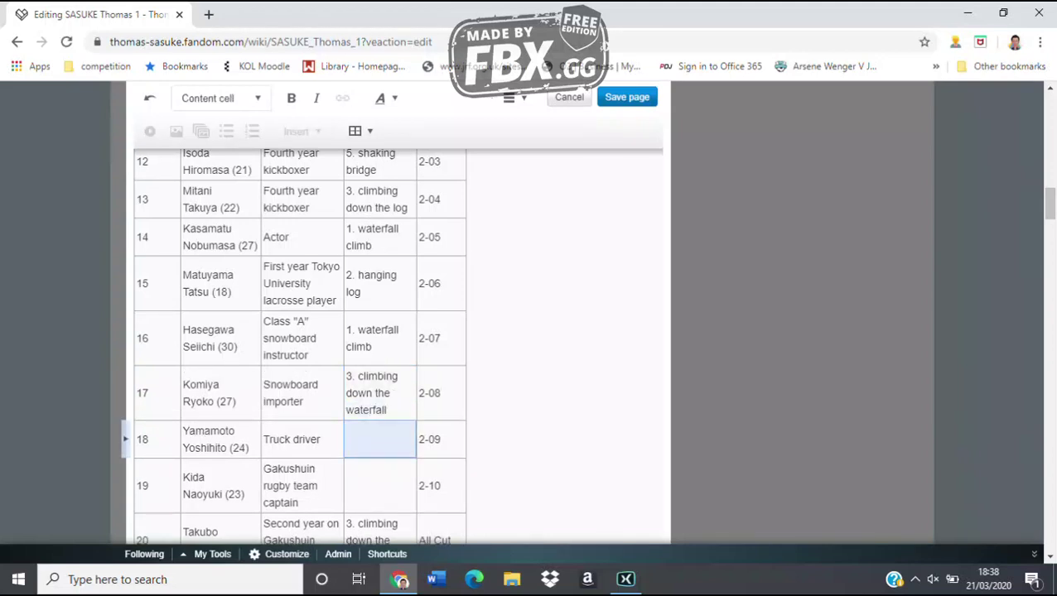
text(CLEAR)
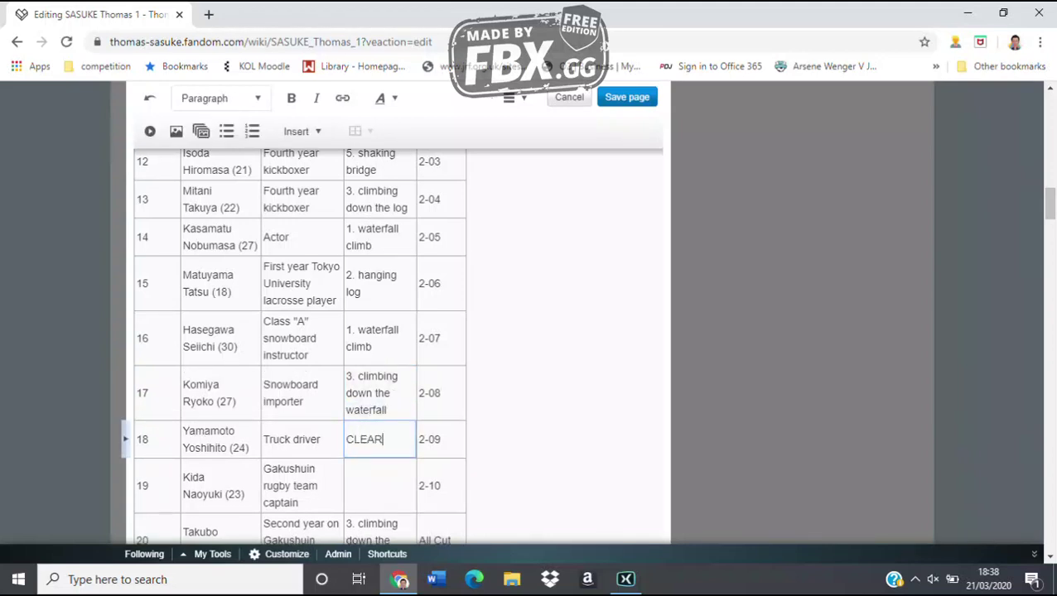
text( 6.7 seconds)
key(Escape)
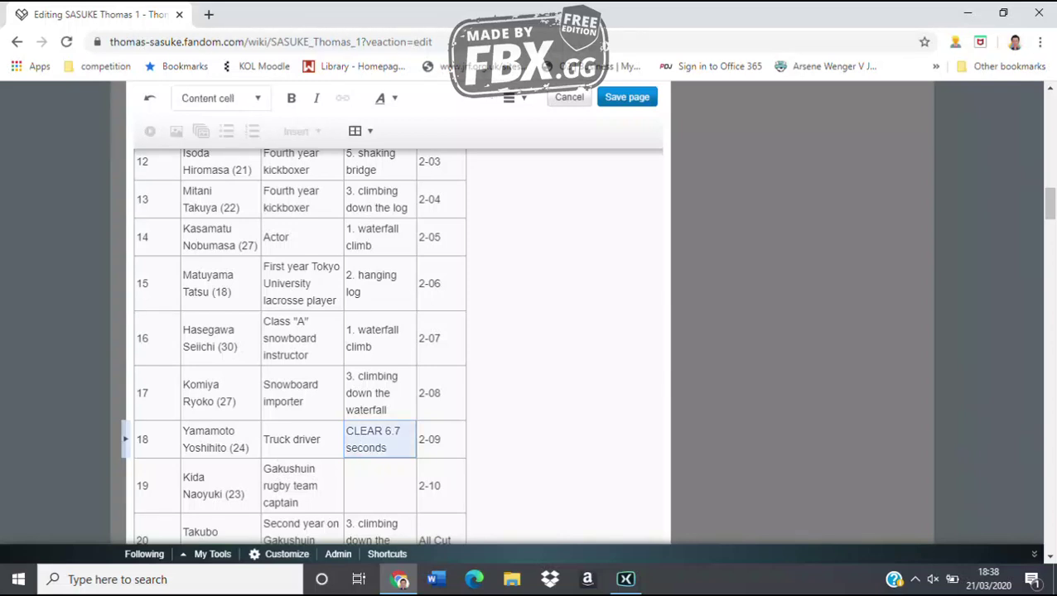
key(Down)
text(5. shaking bridge)
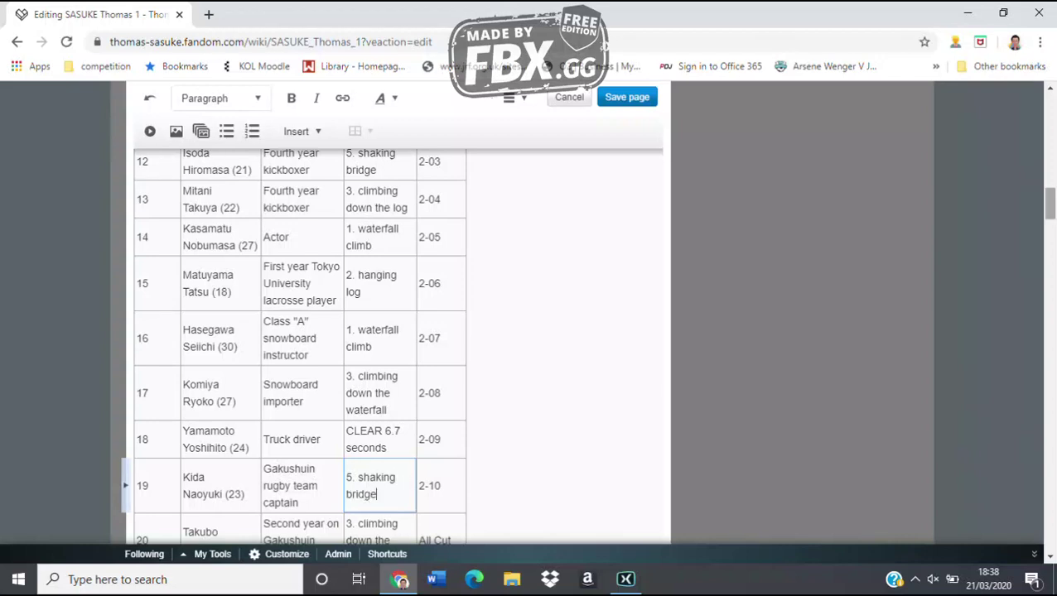
scroll(397, 345, down, 4)
Fill row 22 with 'CLEAR 5.9 seconds left' and rows 24–25 with '3. climbing down the waterfall'
click(379, 342)
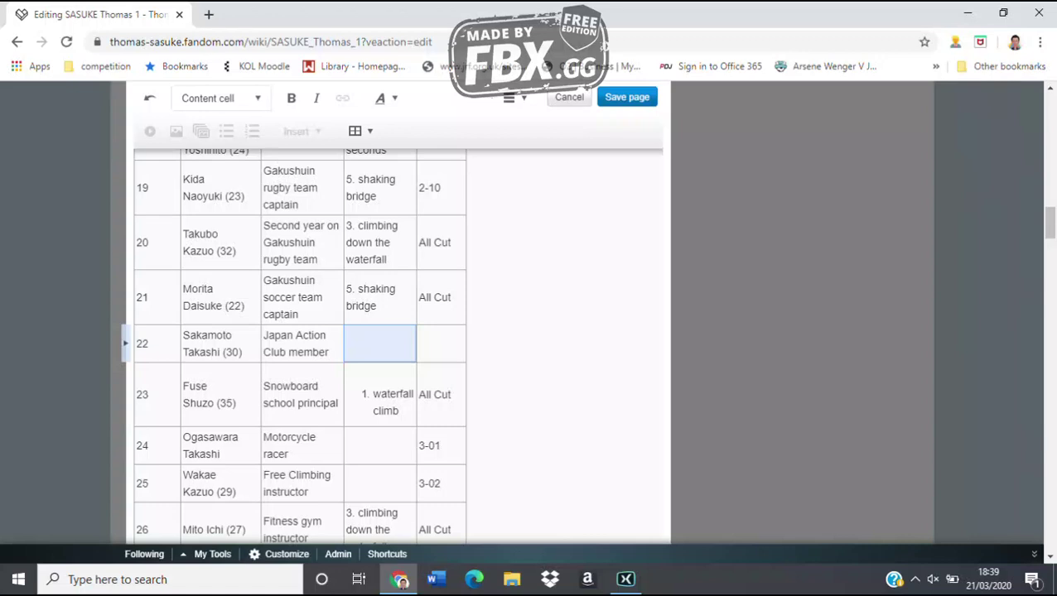
text(CLEAR)
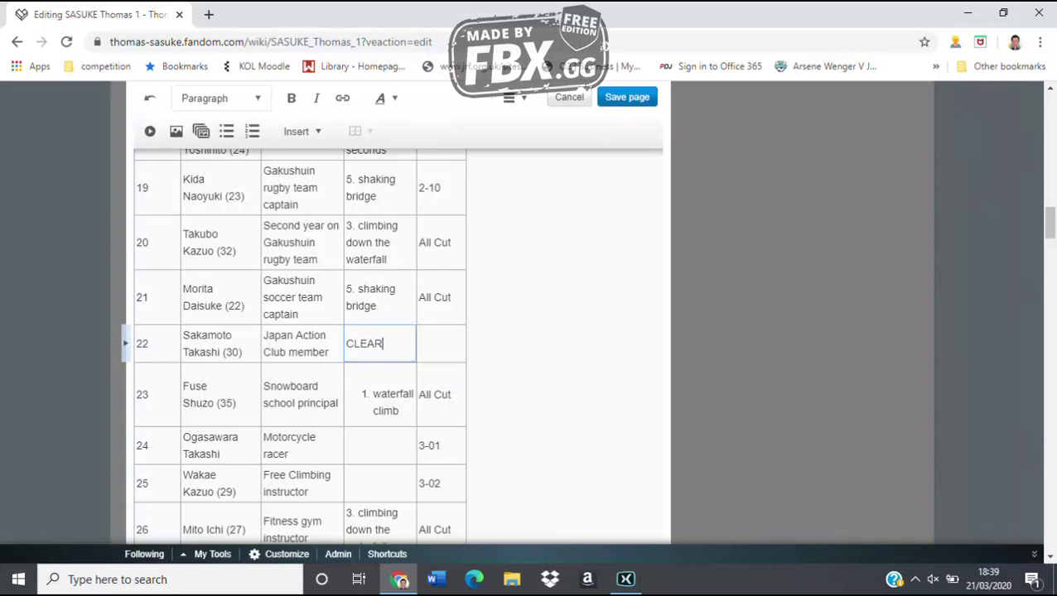
text( 5.9 seconds left)
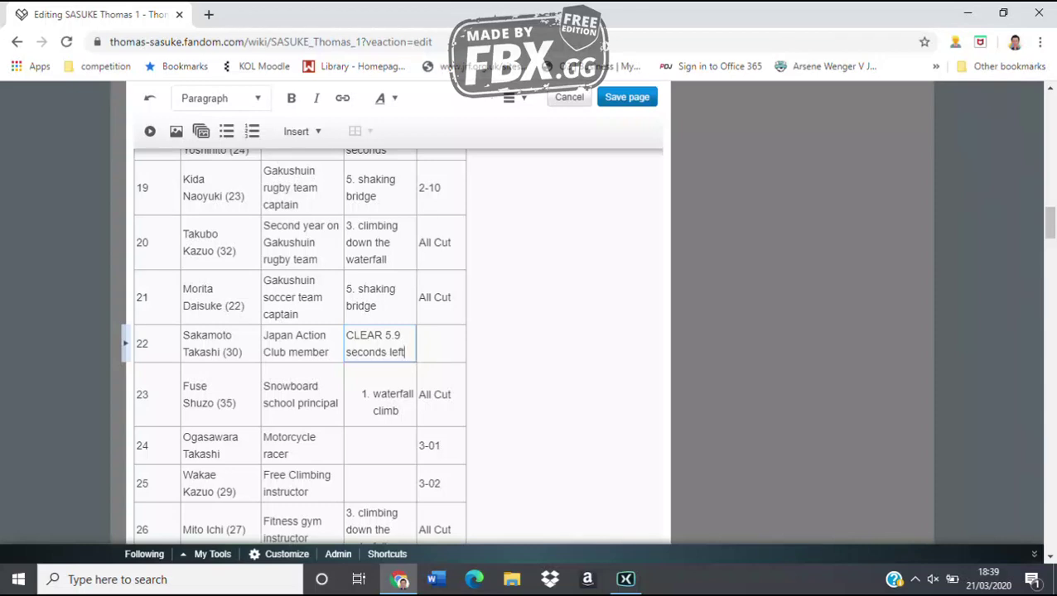
click(379, 446)
key(Return)
text(3. c)
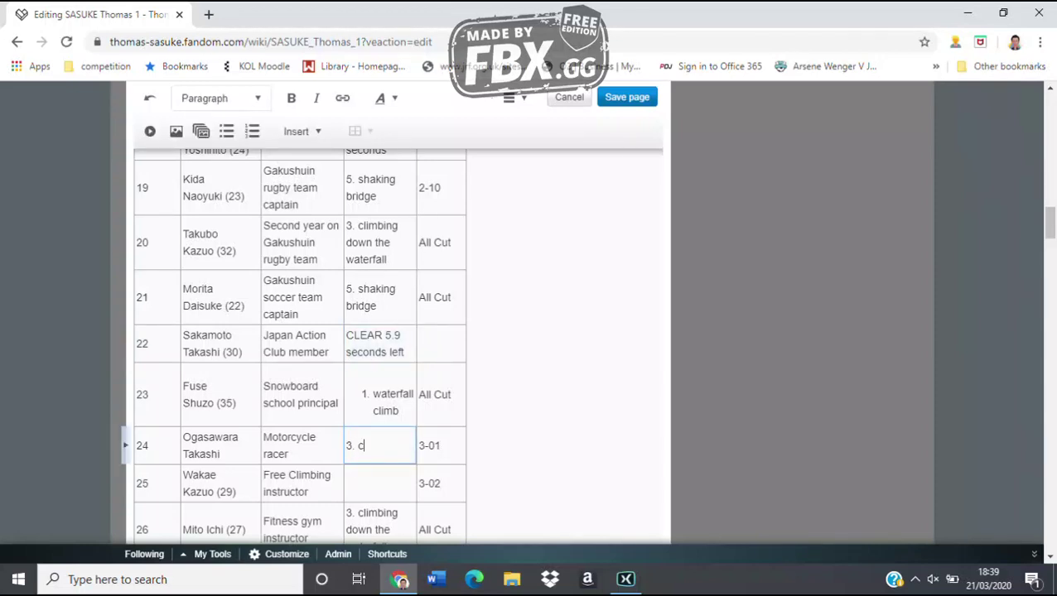
text(limbing down t)
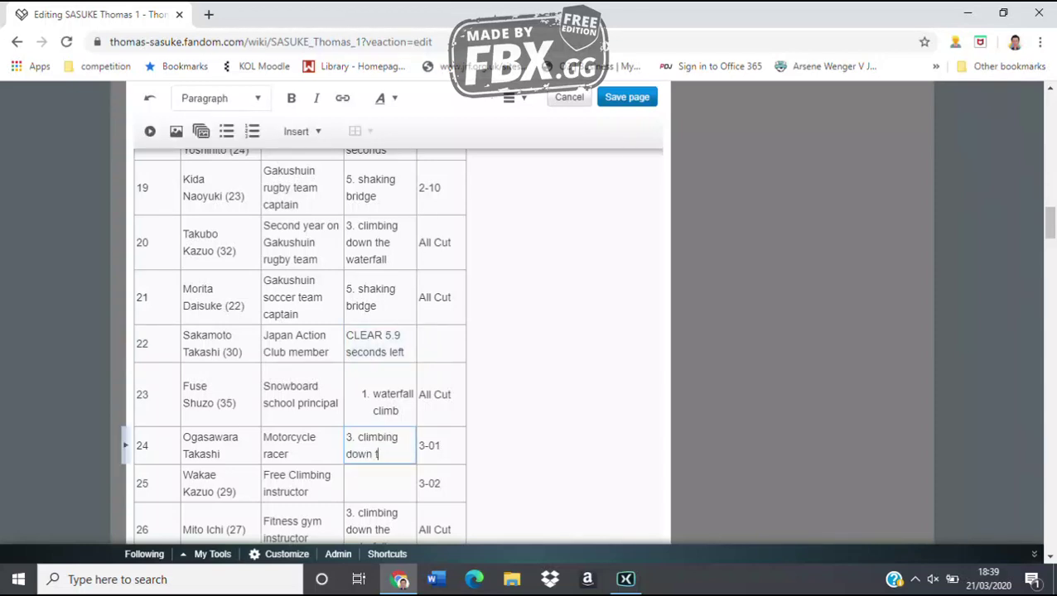
text(he waterfall)
key(BackSpace)
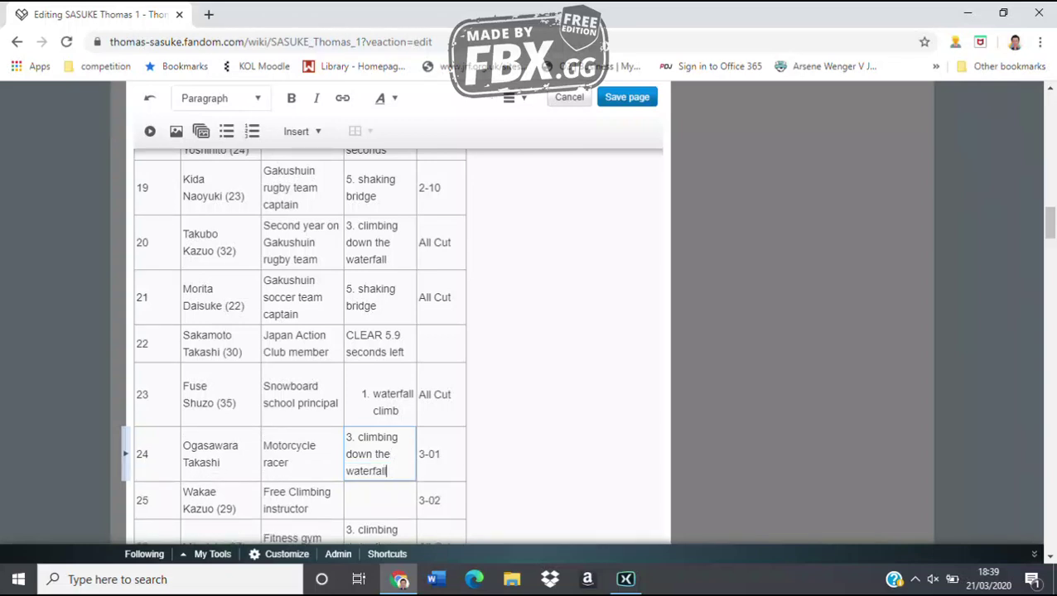
click(379, 500)
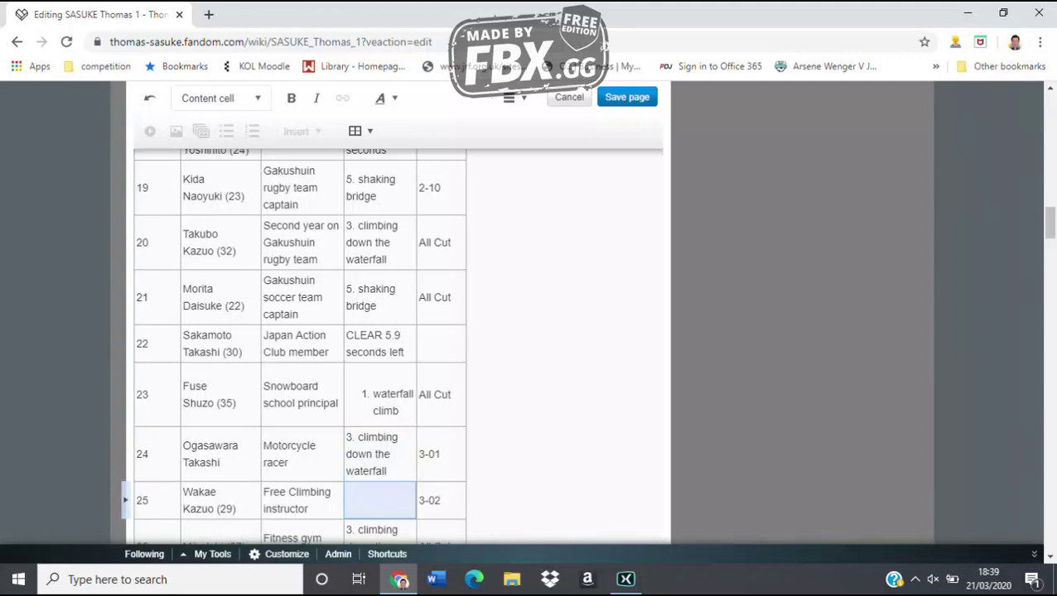
text(3. climbing do)
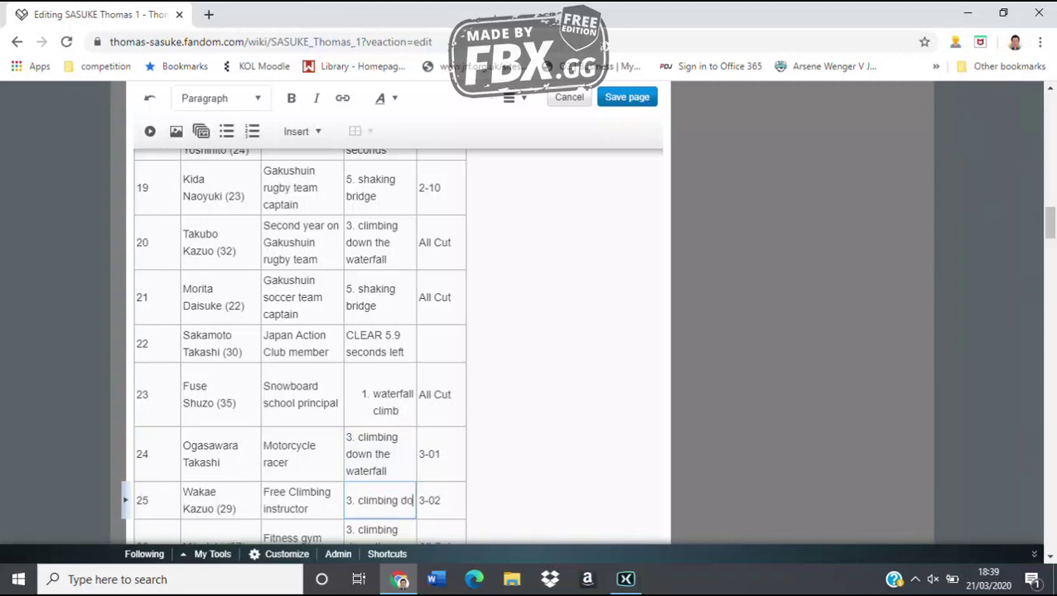
text(wn the wat)
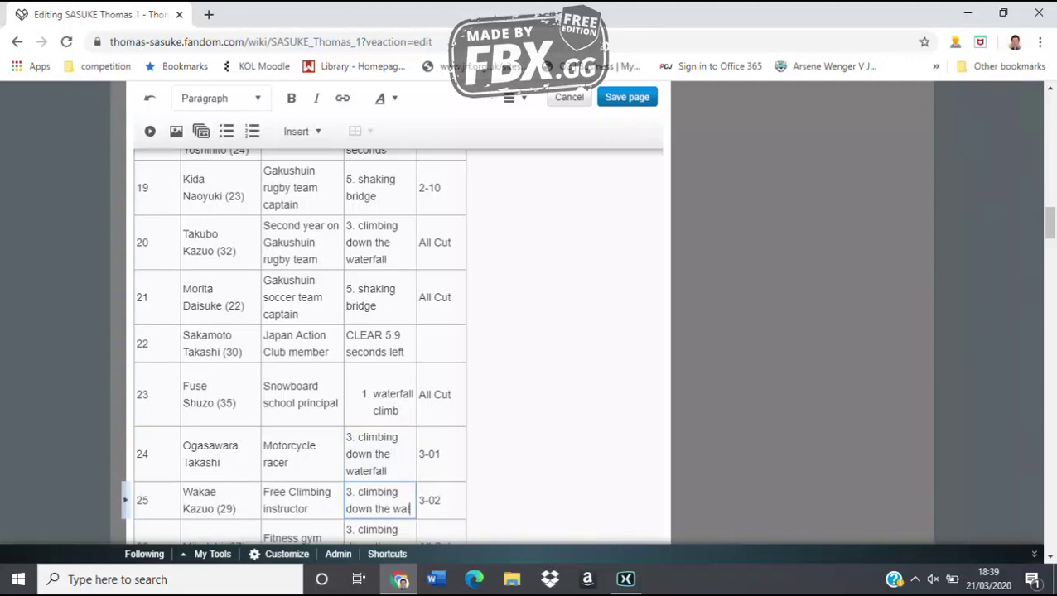
text(erfall)
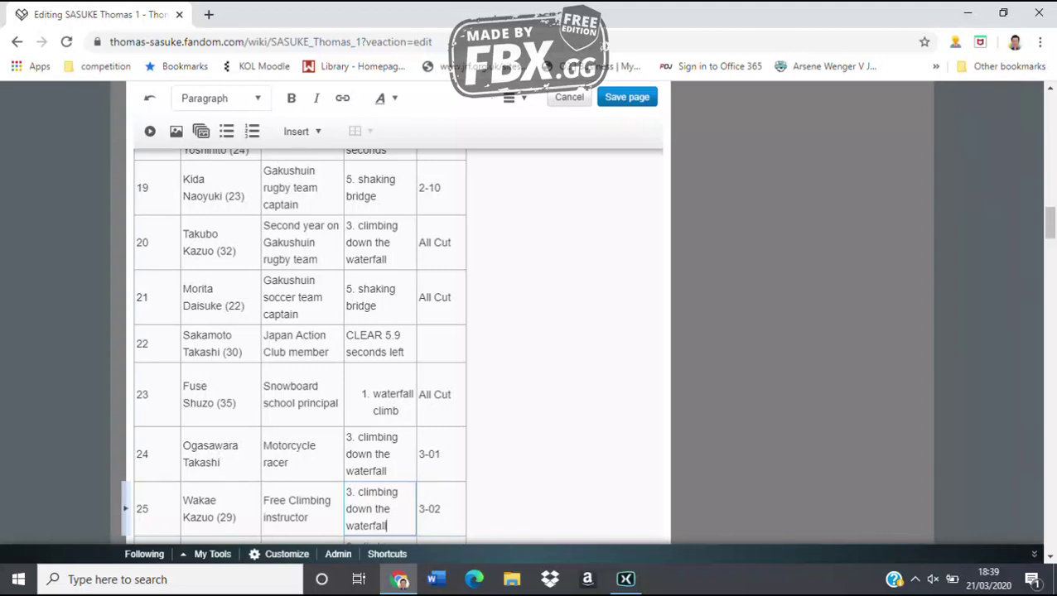
Fill rows 28 and 29 with '1. waterfall climb' and '3. climbing down the waterfall', fixing typos
scroll(397, 331, down, 3)
click(379, 395)
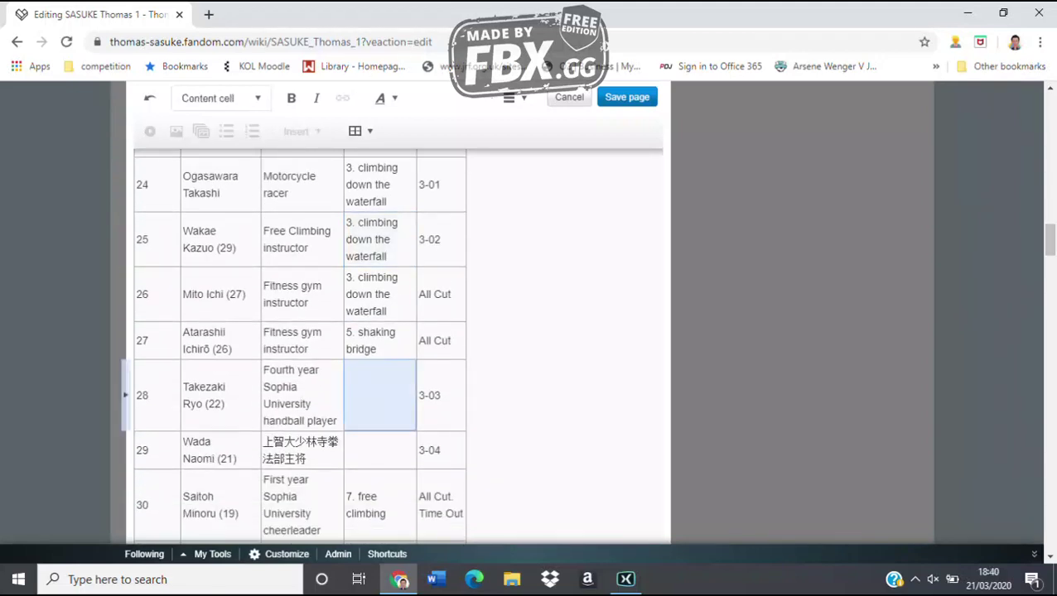
text(1. waterfa)
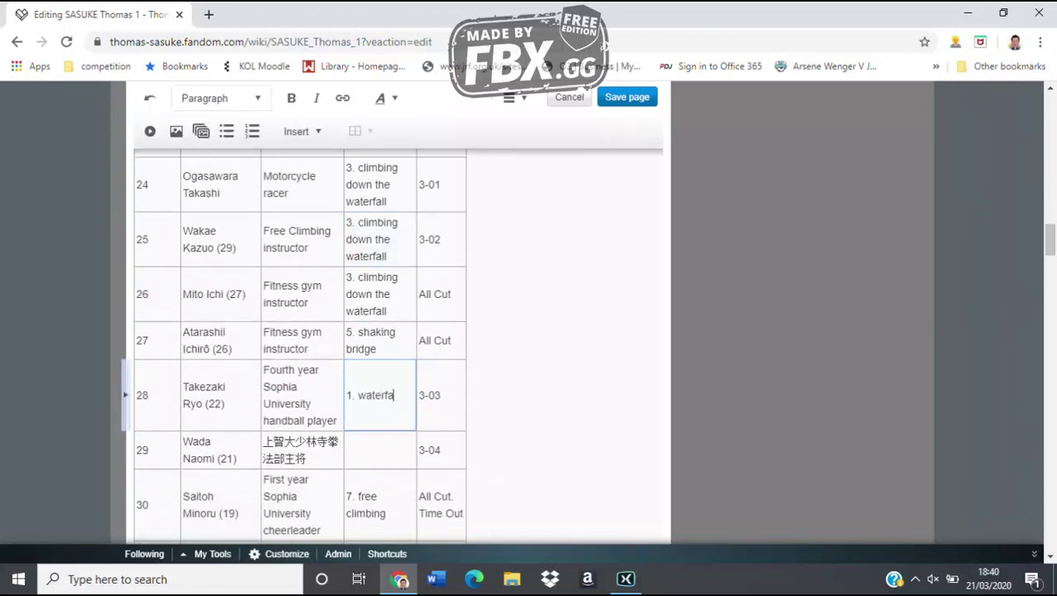
text(ll clmb)
key(BackSpace)
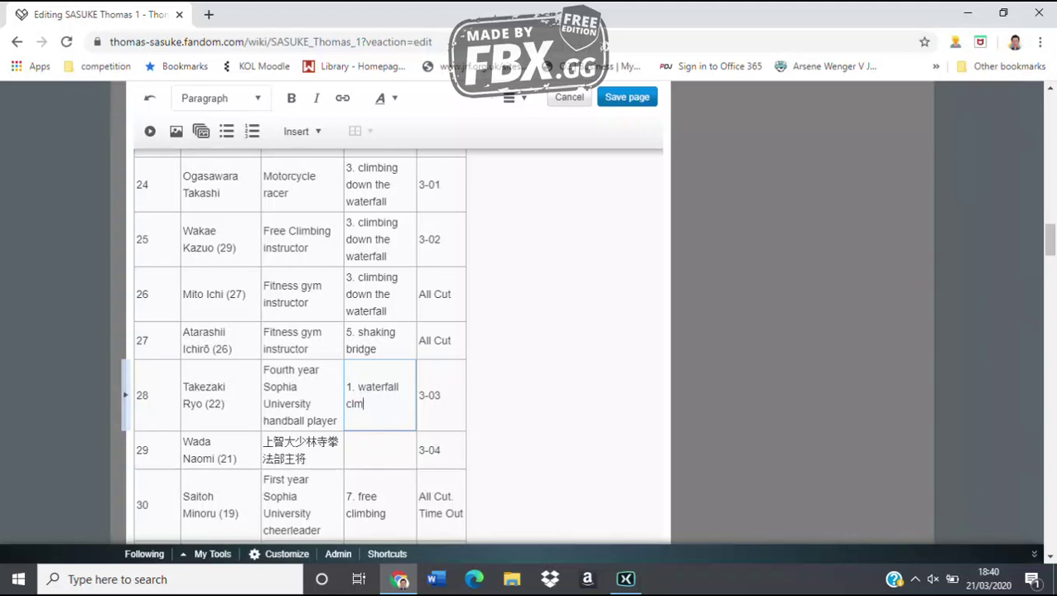
key(BackSpace)
text(imb)
click(379, 450)
text(3. )
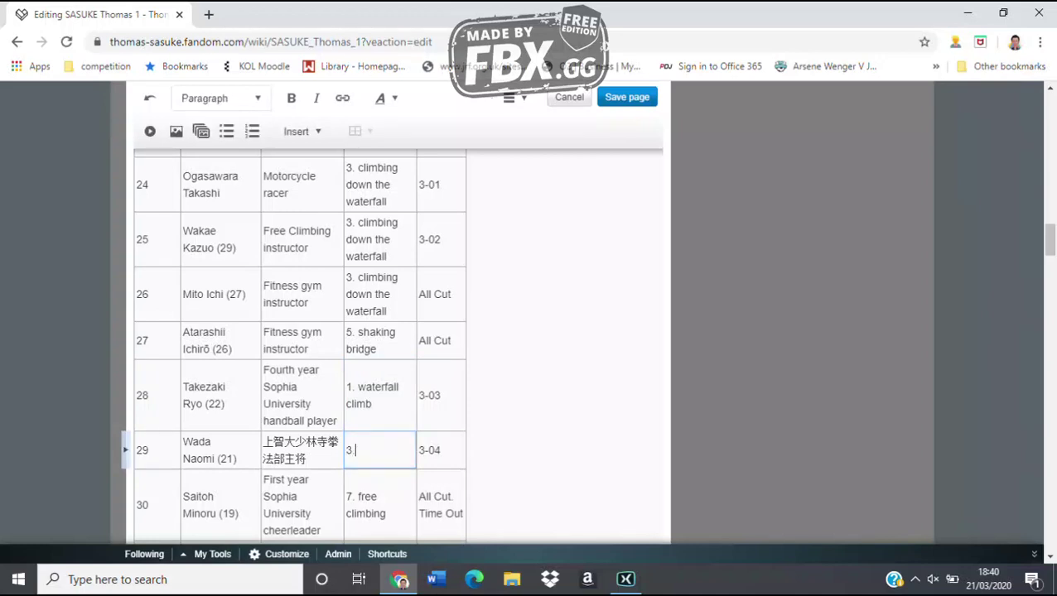
text(climbing down )
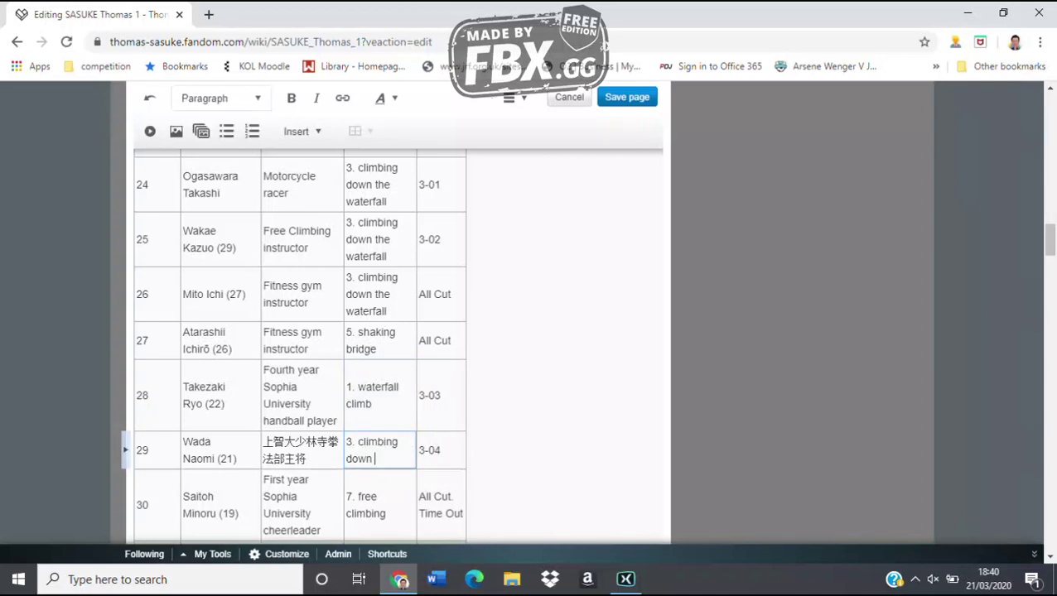
text(the aterfa)
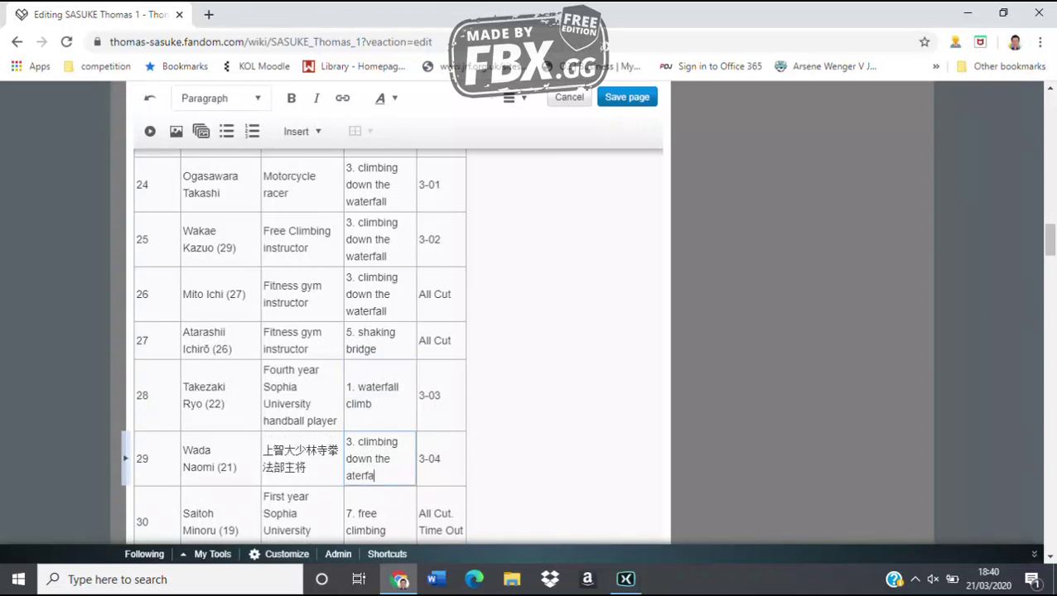
text(ll)
click(345, 475)
text(w)
Fill row 31 with 'CLEAR 1.3 seconds left' and row 32 with '1. waterfall climb'
scroll(300, 348, down, 4)
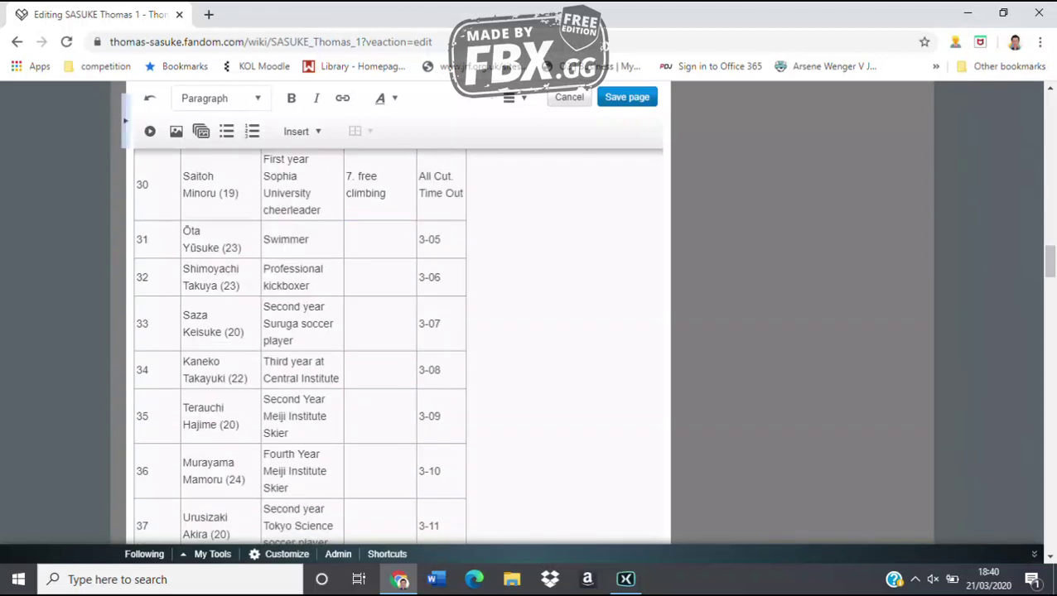
click(379, 239)
click(379, 240)
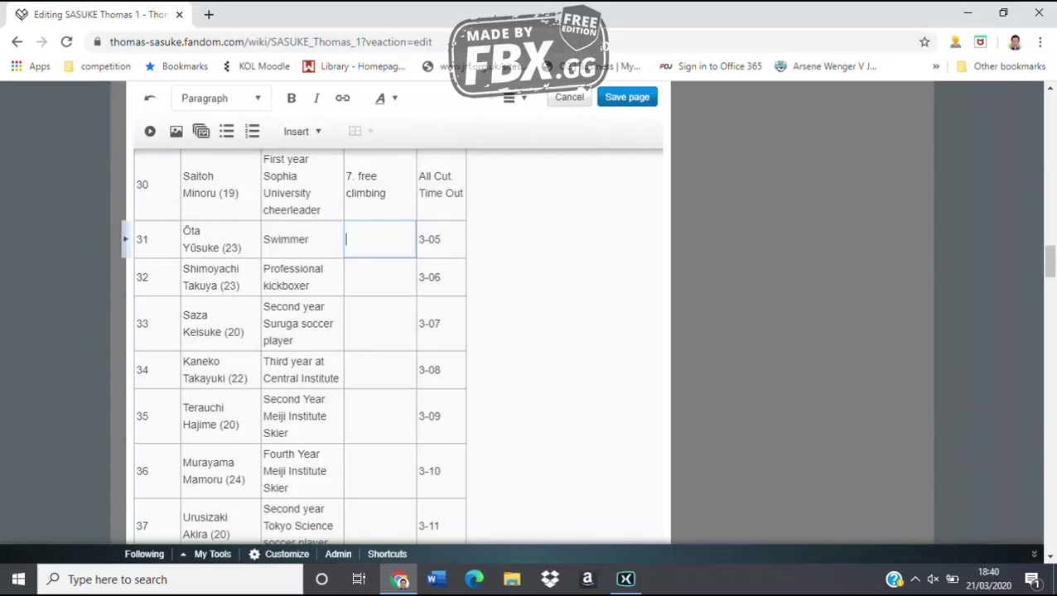
text(CLEAR 1.3 seconds left)
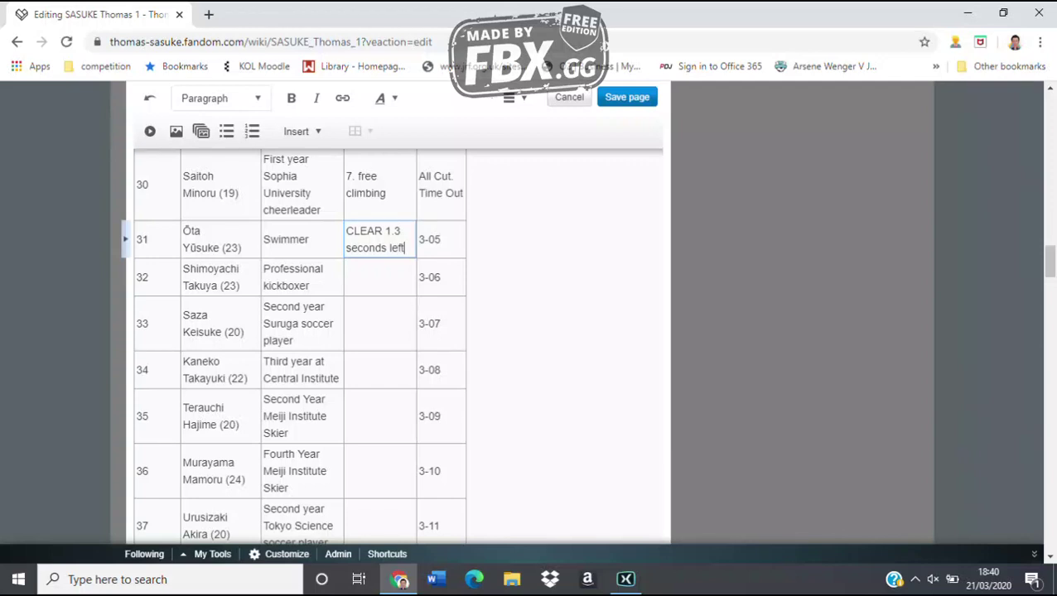
click(379, 277)
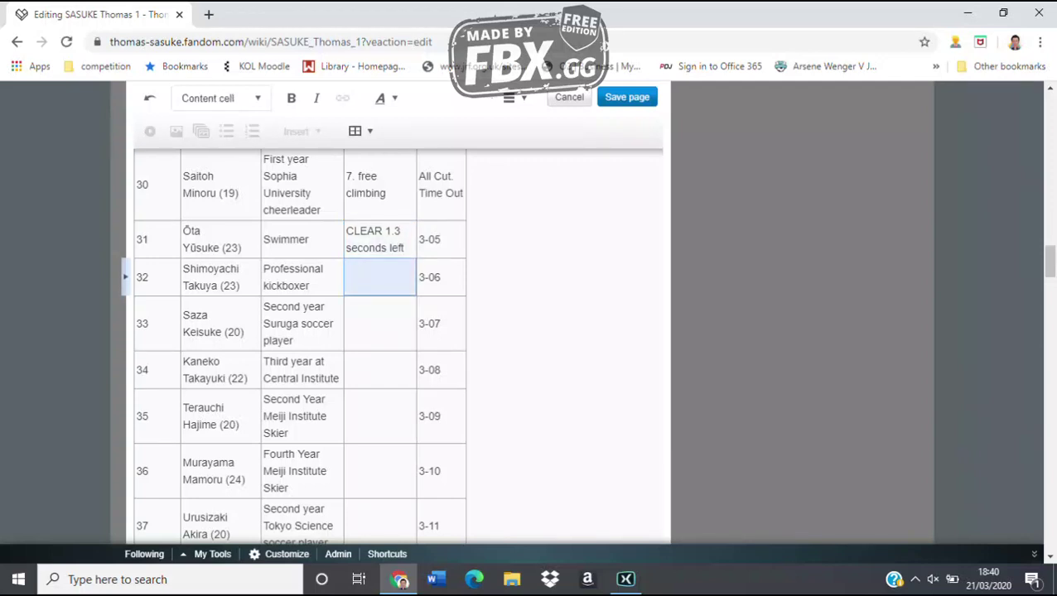
text(1. water)
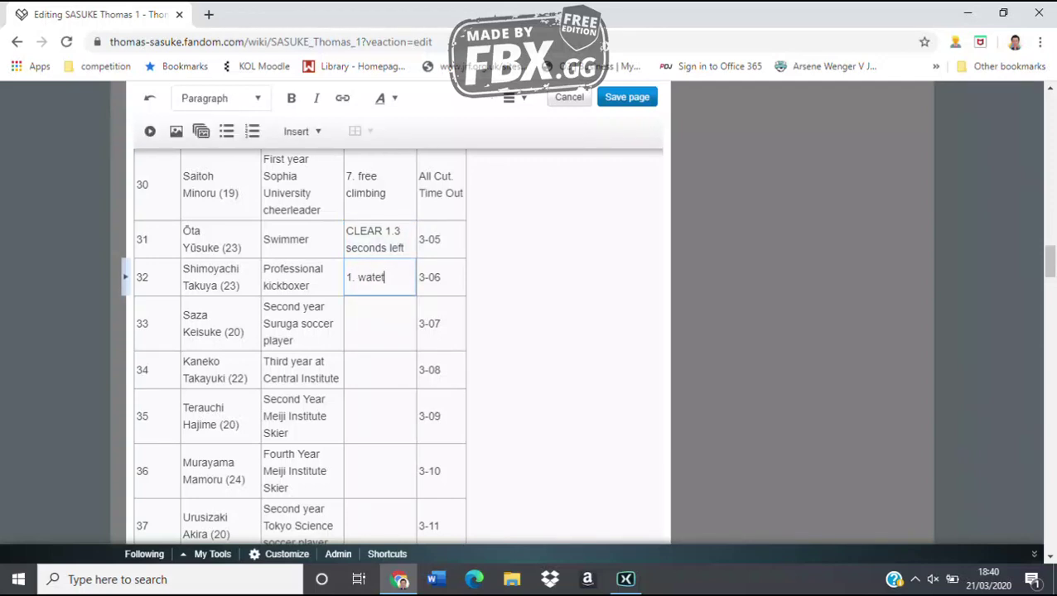
text(fall climb)
Fill row 33 with '5. shaking bridge' and row 34 with '7. free climbing', noting '3-08. Time Out'
key(Escape)
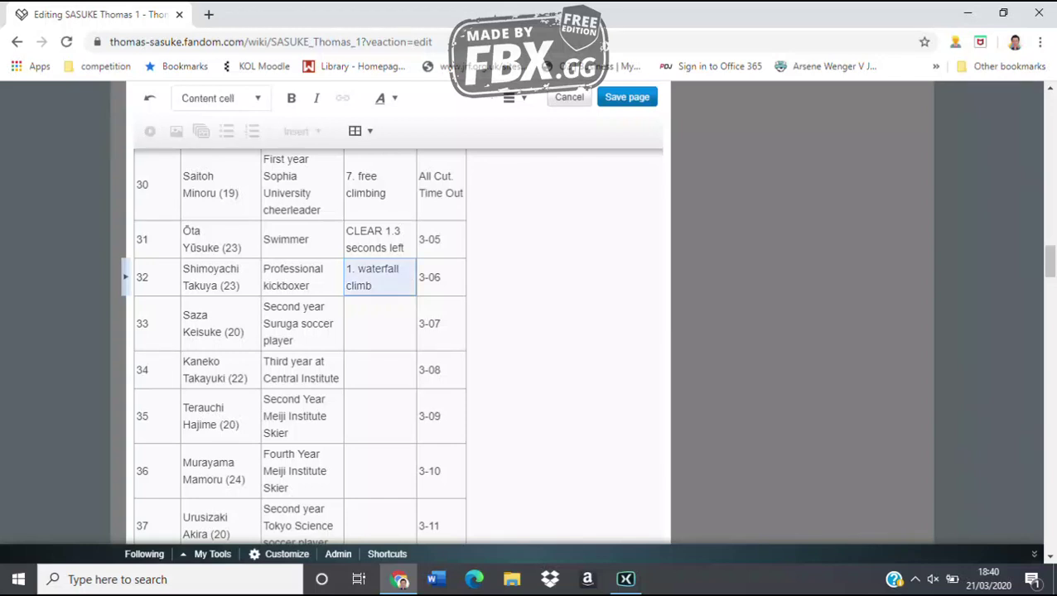
key(Down)
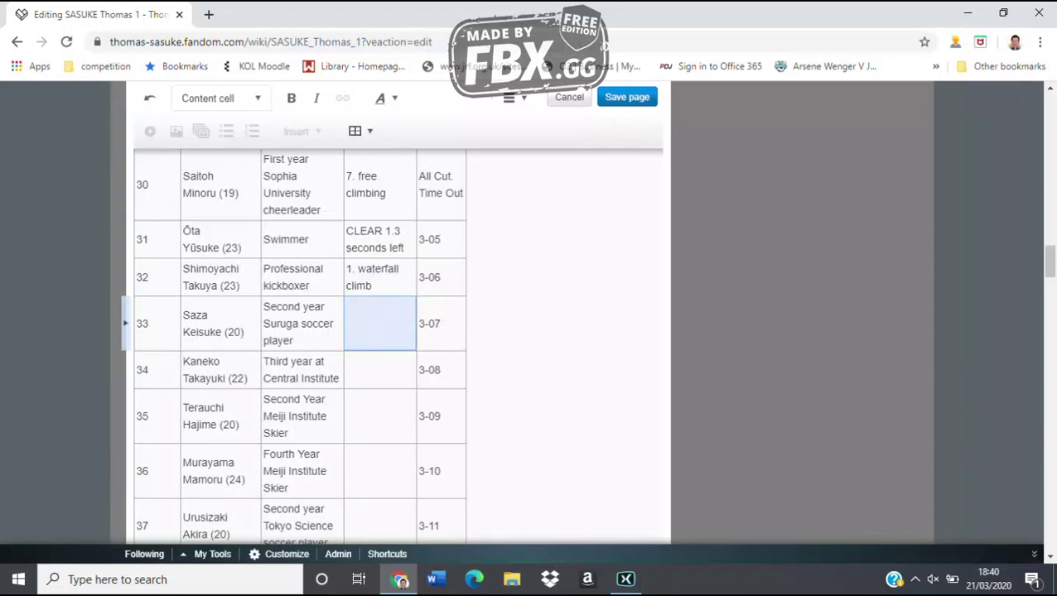
text(5. shaking )
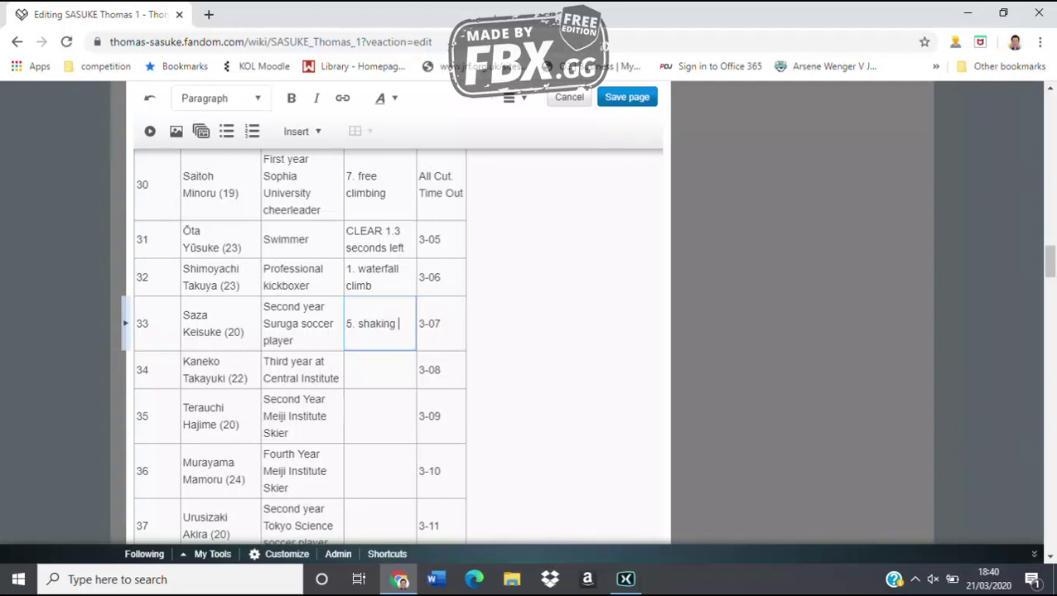
text(bridge)
key(Escape)
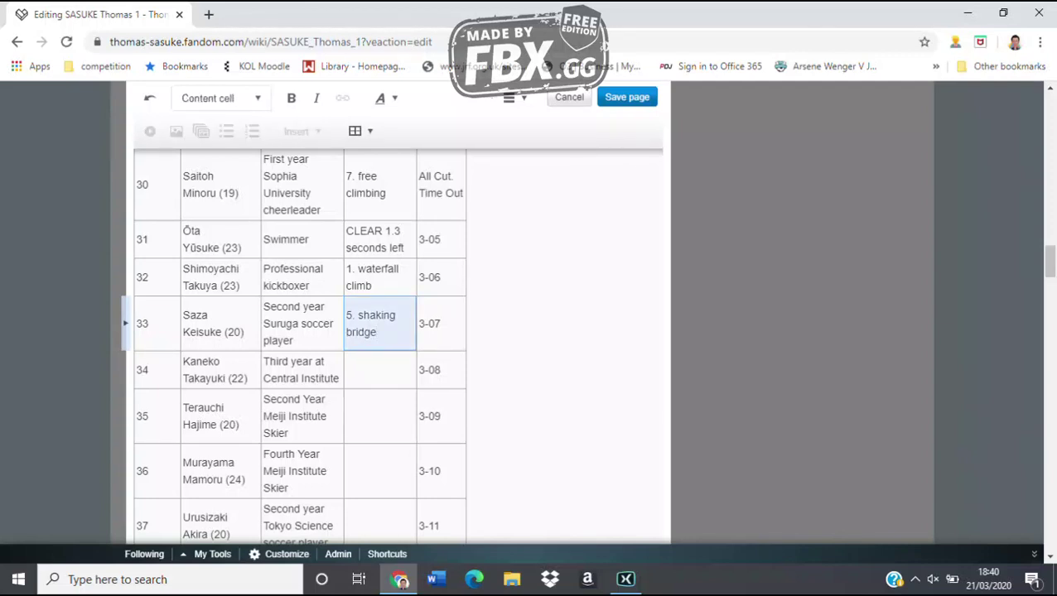
key(Down)
text(7. climbing)
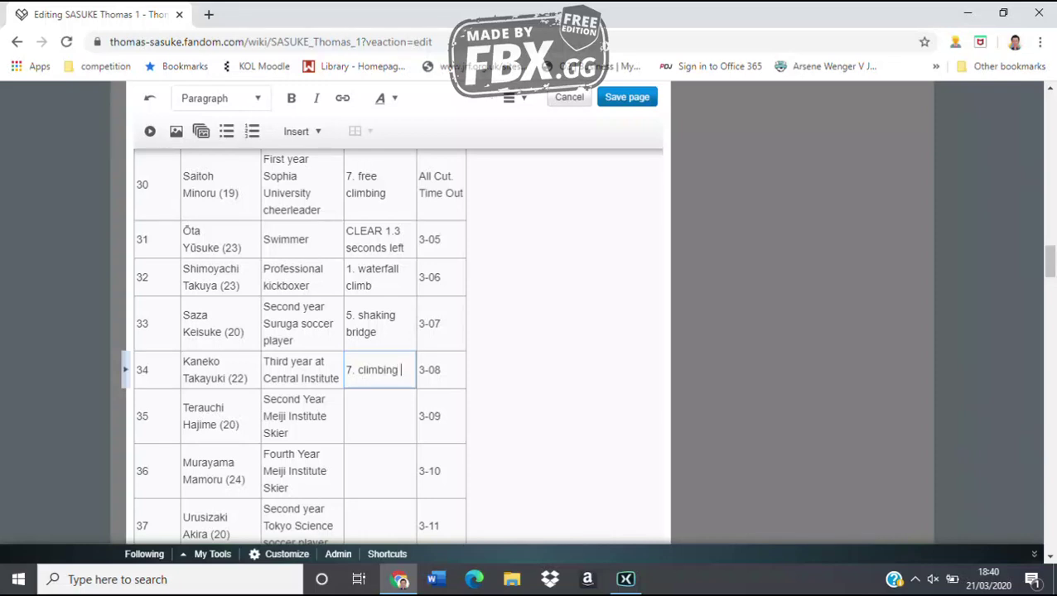
key(BackSpace)
key(BackSpace)
key(BackSpace)
key(BackSpace)
key(BackSpace)
key(BackSpace)
key(BackSpace)
key(BackSpace)
key(BackSpace)
text(free climbing)
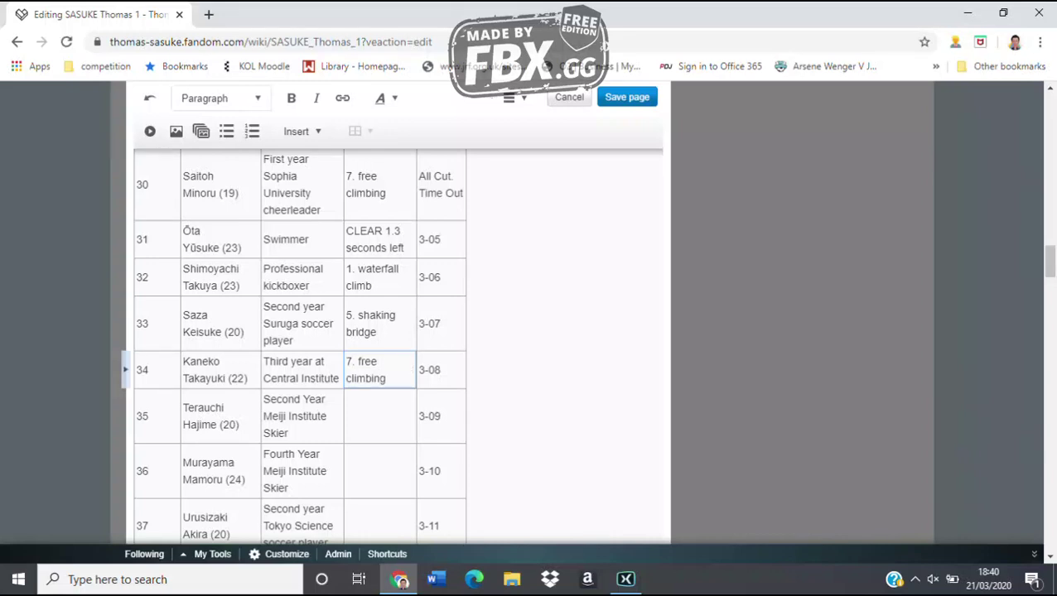
key(Tab)
key(Right)
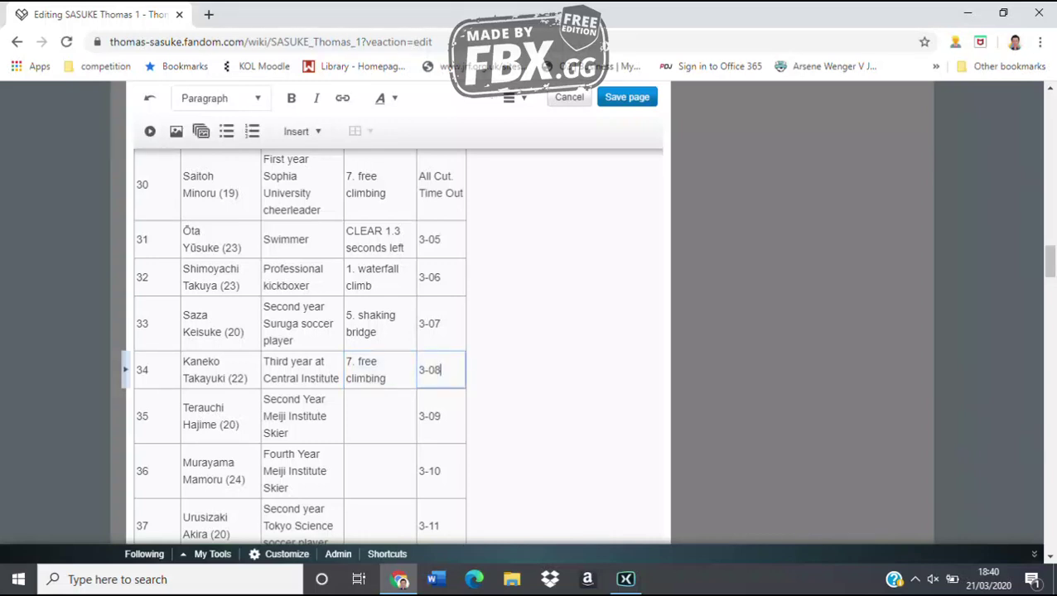
text(. Time Out)
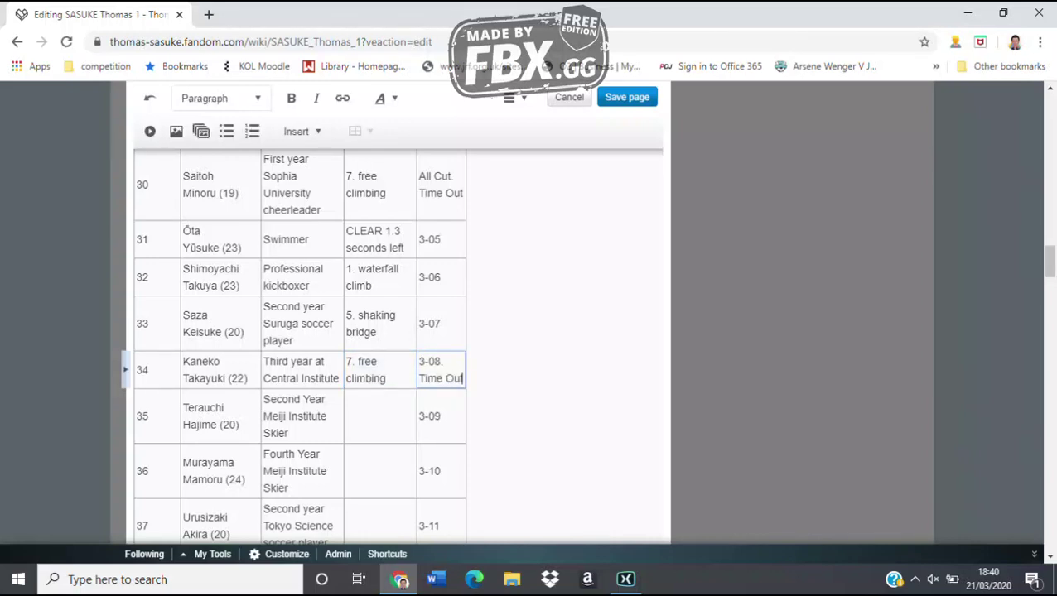
Fill rows 35–37 with '3. climbing down the waterfall', '5. shaking bridge', '3. climbing down the waterfall'
click(379, 415)
text(3. c)
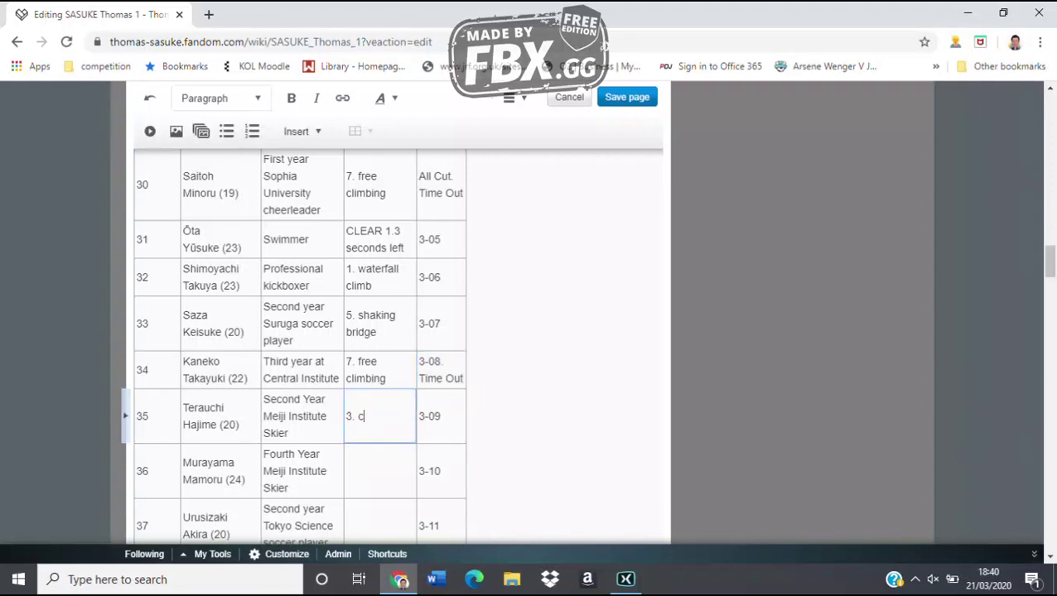
text(limbing down the wate)
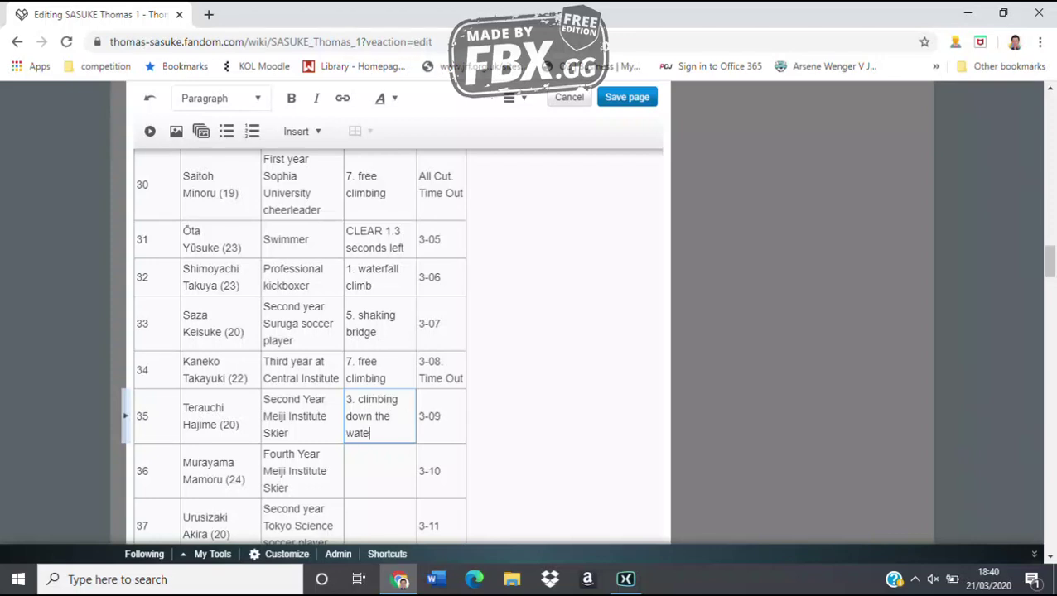
text(rfall)
key(Escape)
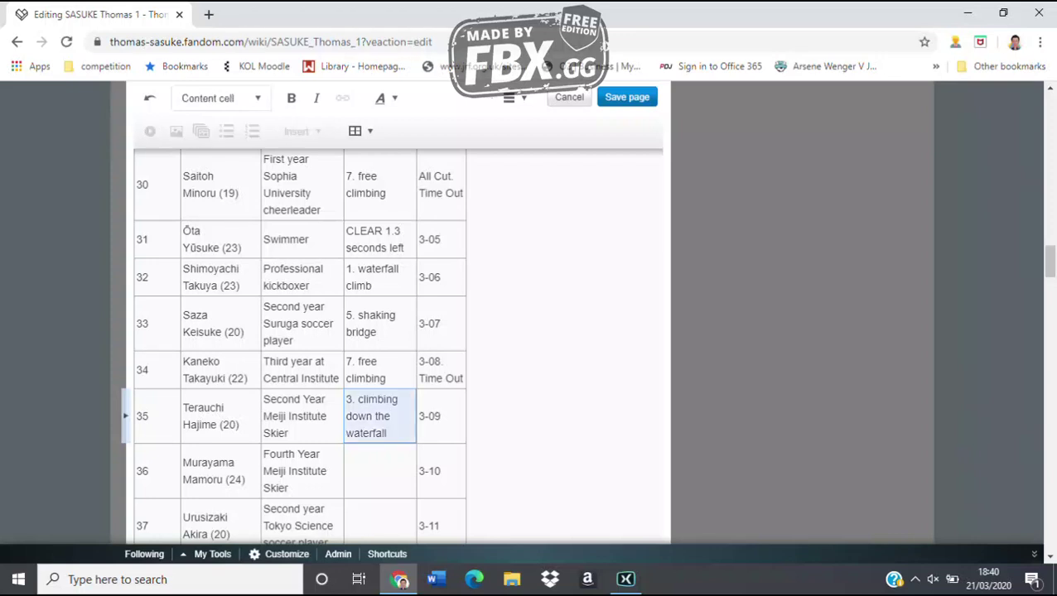
key(Down)
text(5. shaki)
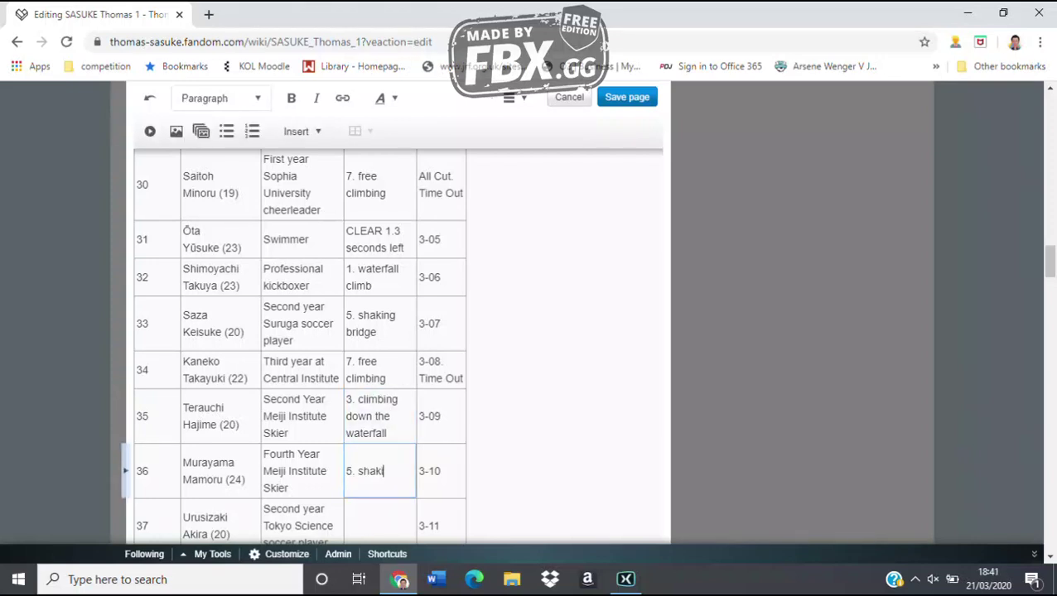
text(ng bridge)
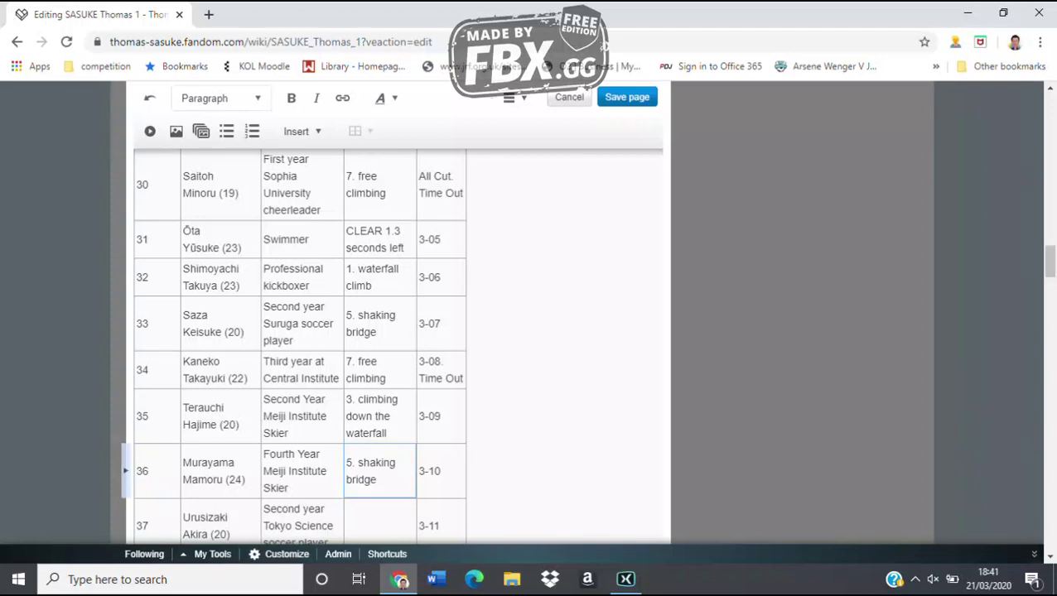
key(Escape)
key(Down)
text(3. climbin)
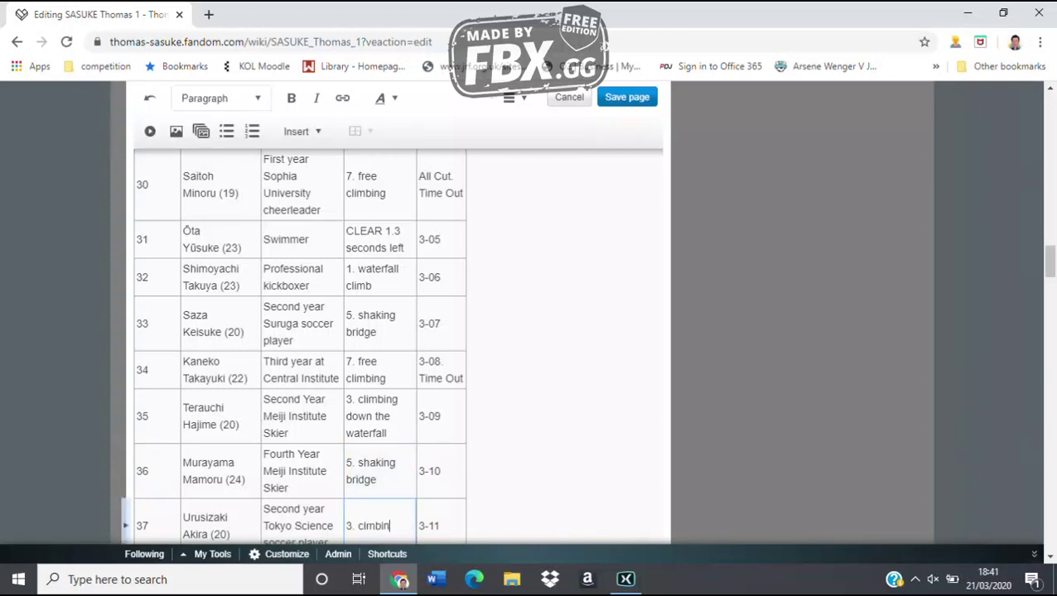
key(BackSpace)
key(BackSpace)
key(BackSpace)
key(BackSpace)
key(BackSpace)
text(mbing down the )
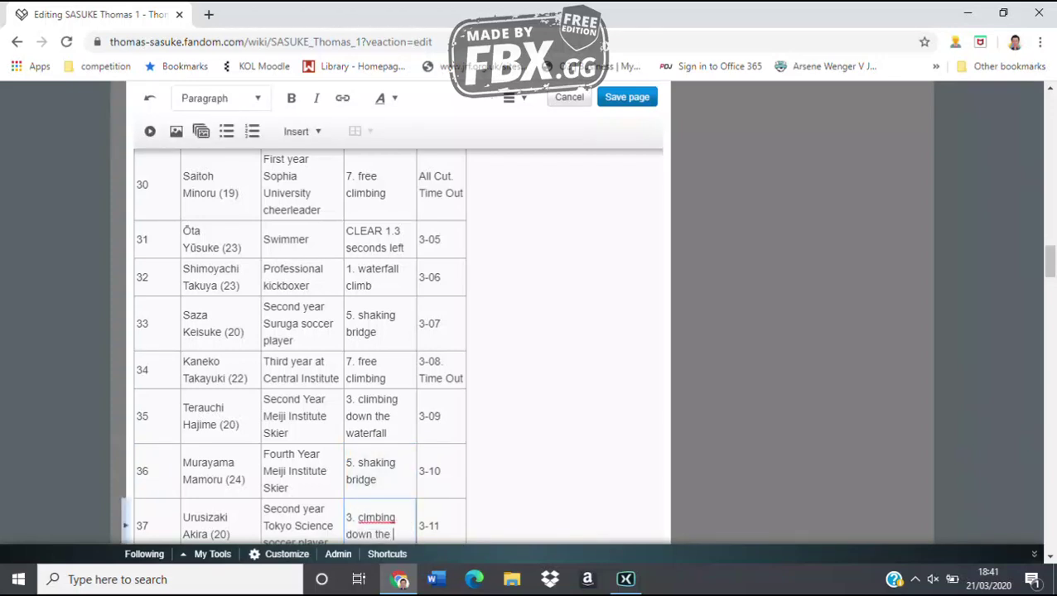
text(waterfall)
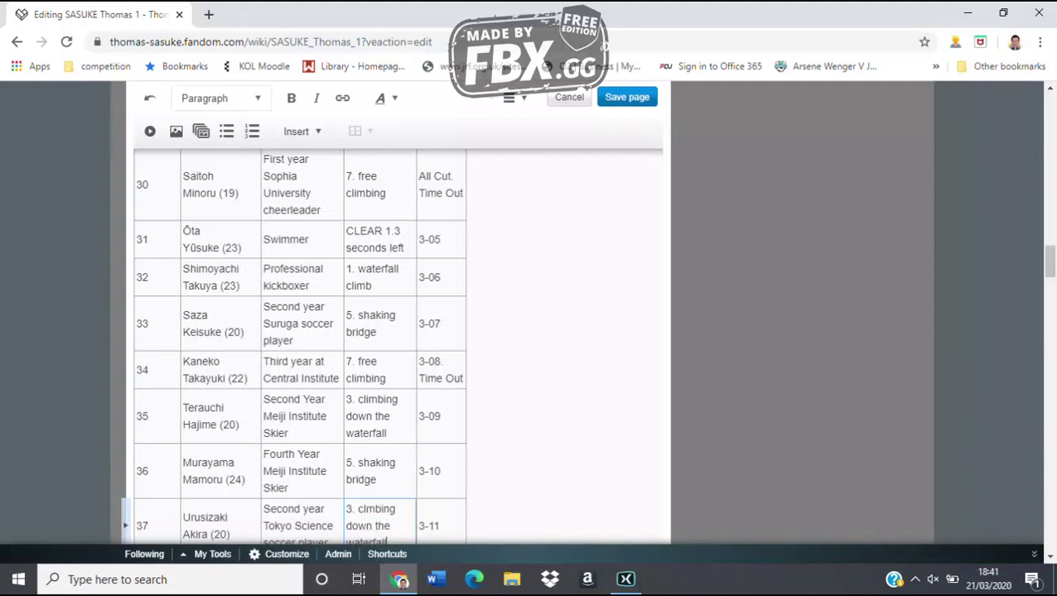
click(366, 509)
text(i)
scroll(380, 348, down, 5)
key(Escape)
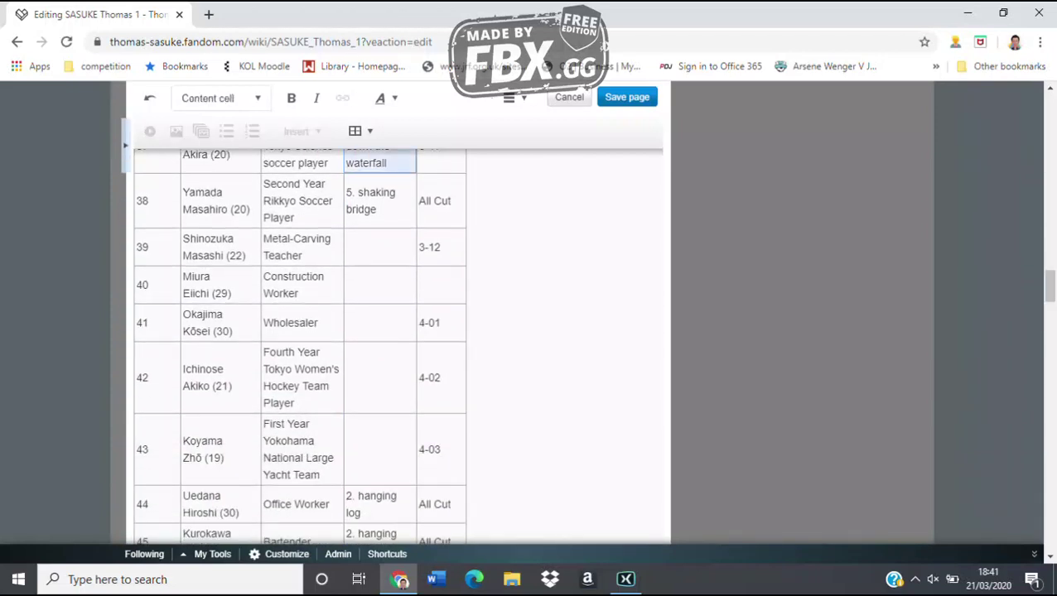
Fill row 39 with '1. waterfall climb' and row 40 with 'CLEAR 30.9 seconds left'
click(379, 247)
text(1. wate)
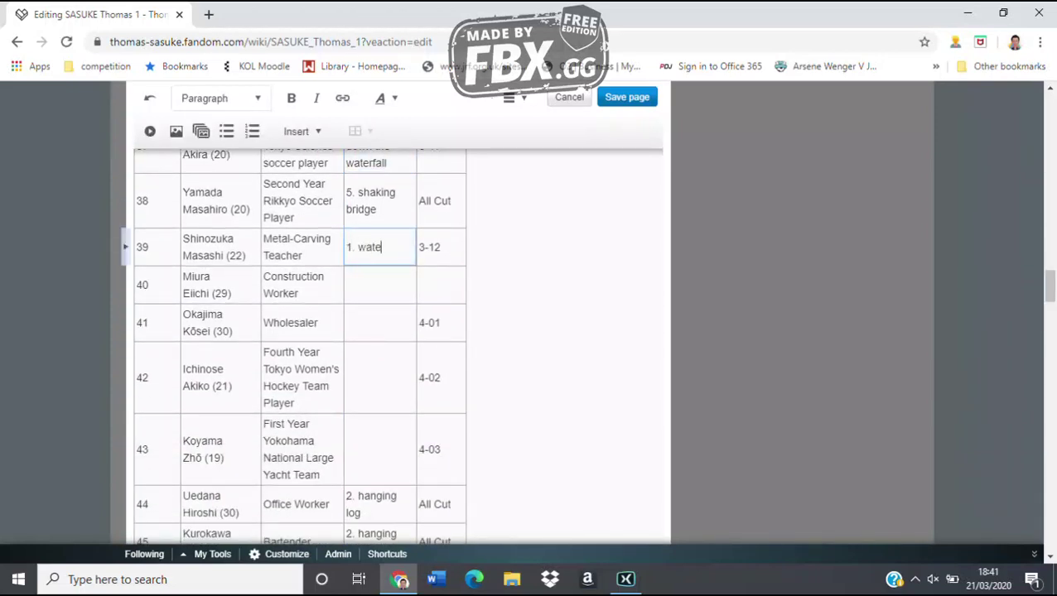
text(rfall climb)
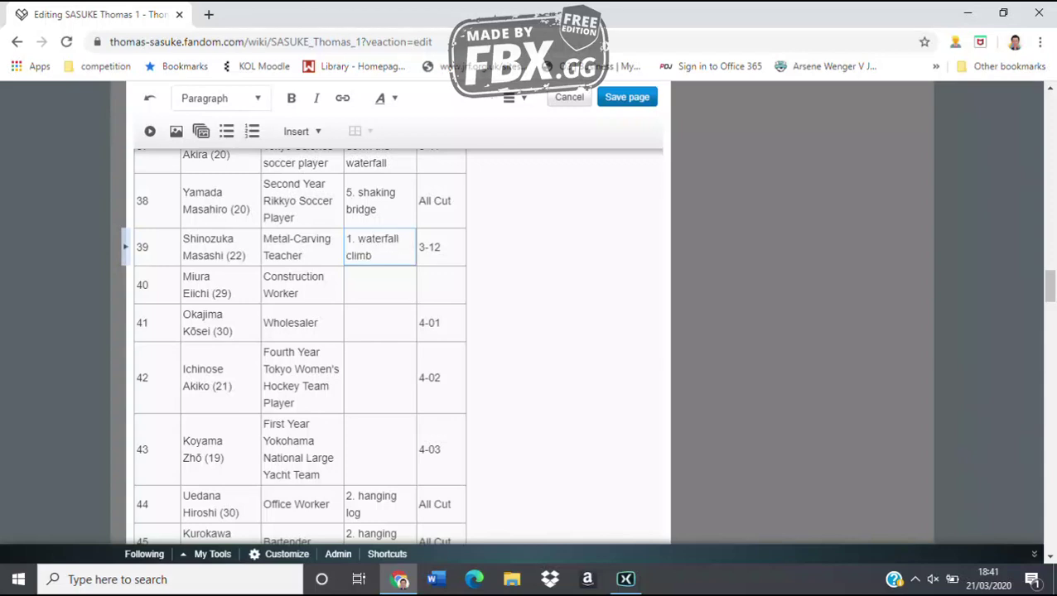
key(Escape)
key(Down)
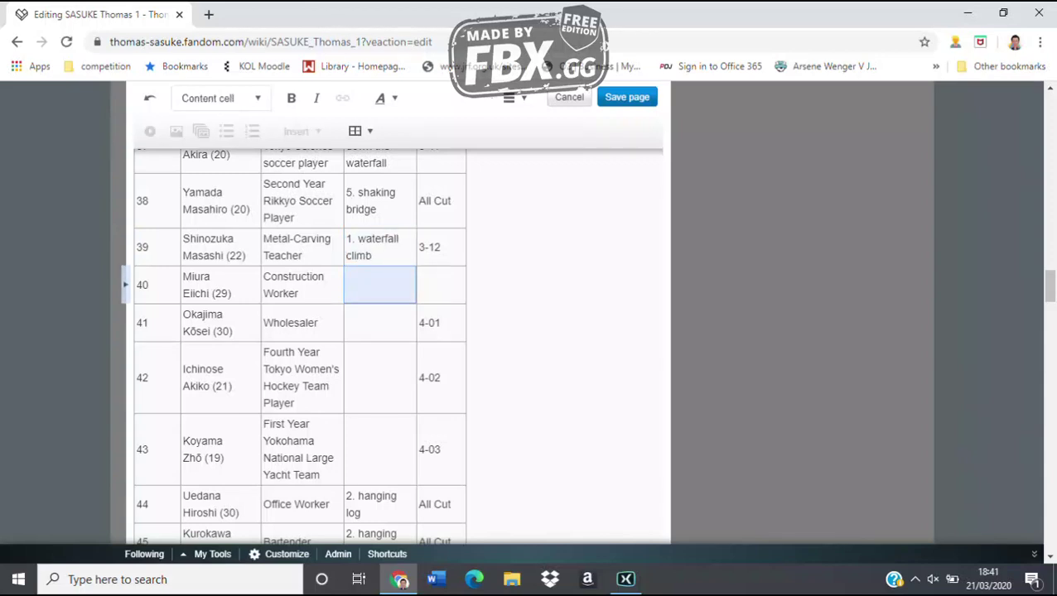
scroll(381, 348, down, 6)
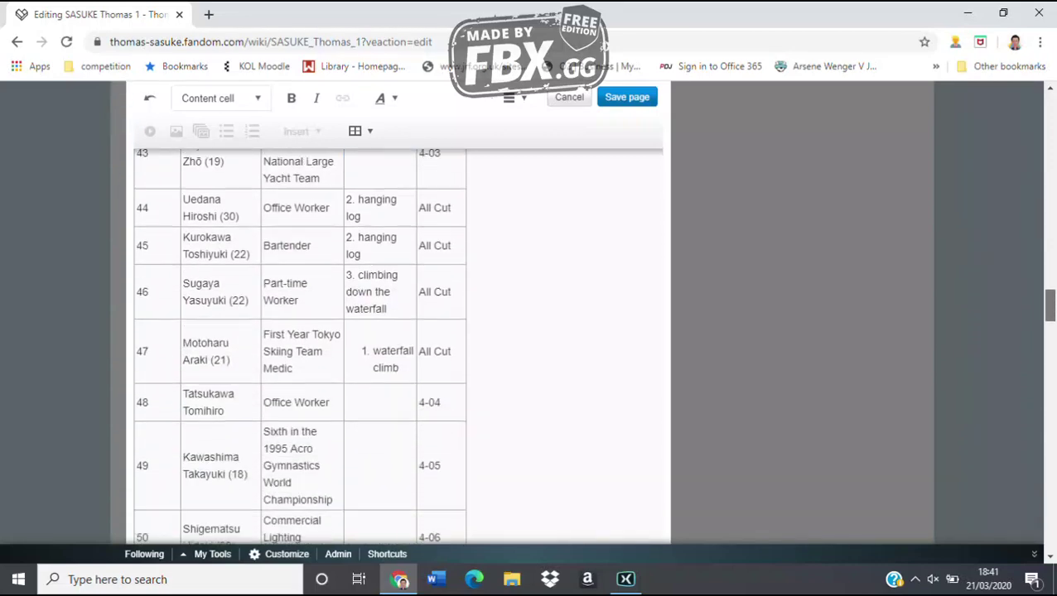
scroll(381, 348, down, 2)
scroll(381, 347, up, 6)
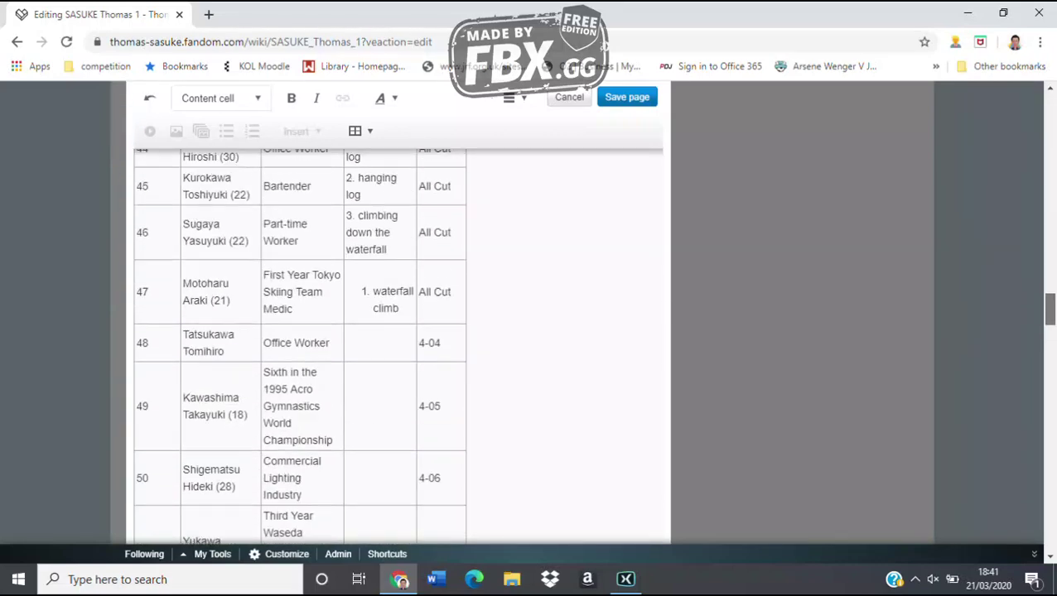
scroll(381, 347, up, 1)
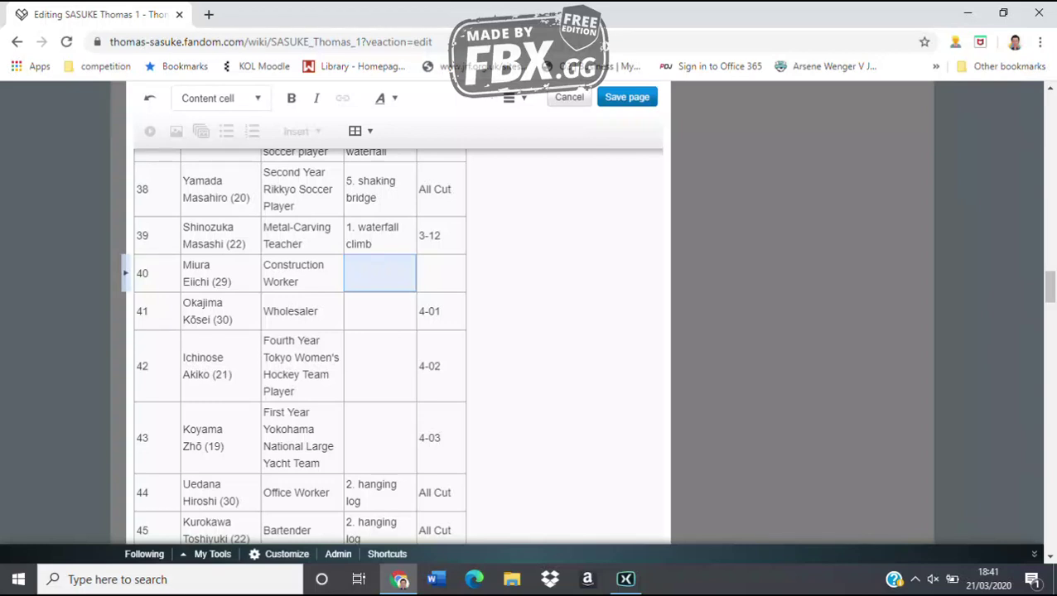
text(CLEAR)
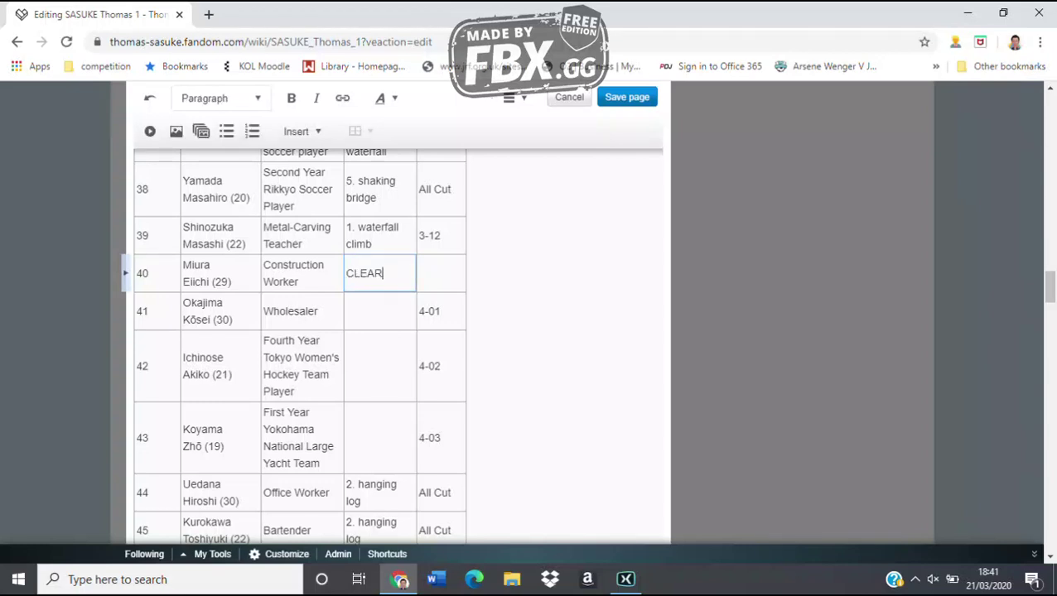
text( 30.9 seconds left)
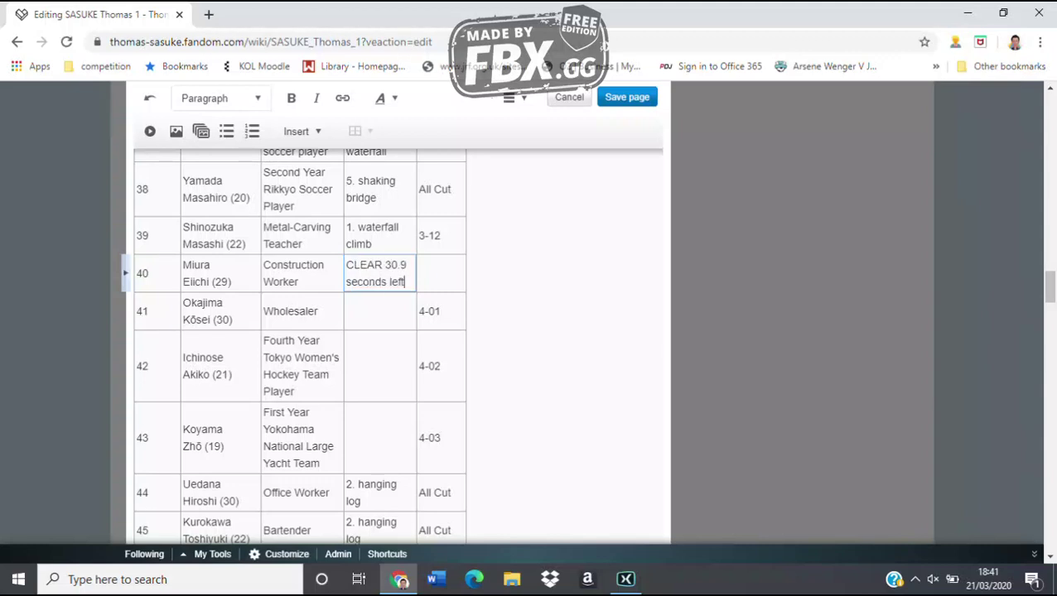
key(Escape)
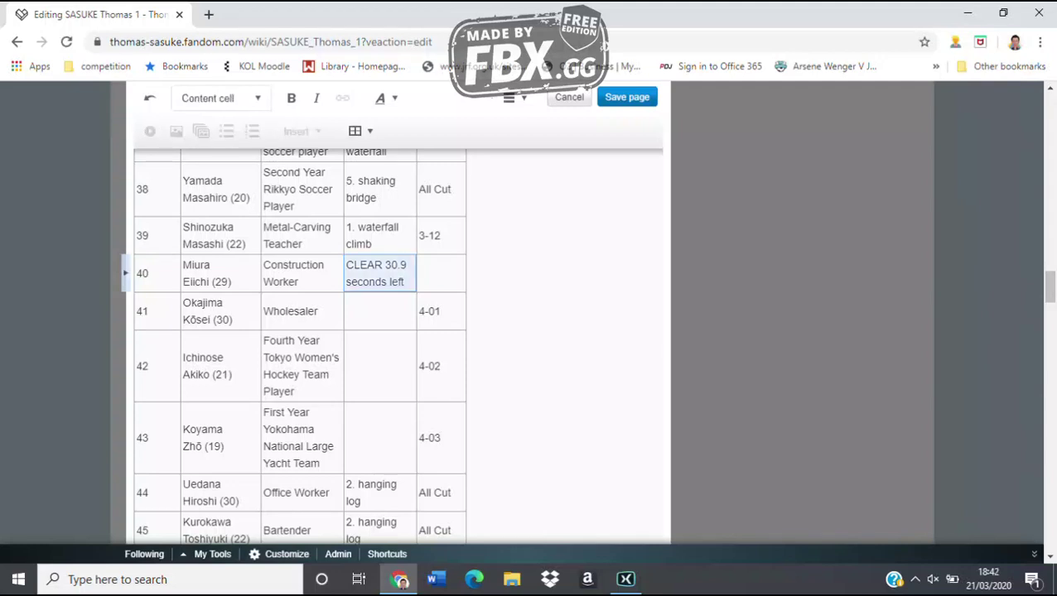
key(Down)
Fill row 41's Result with '8. wall climb' and change its note to '4-01. Time Out'
text(8. )
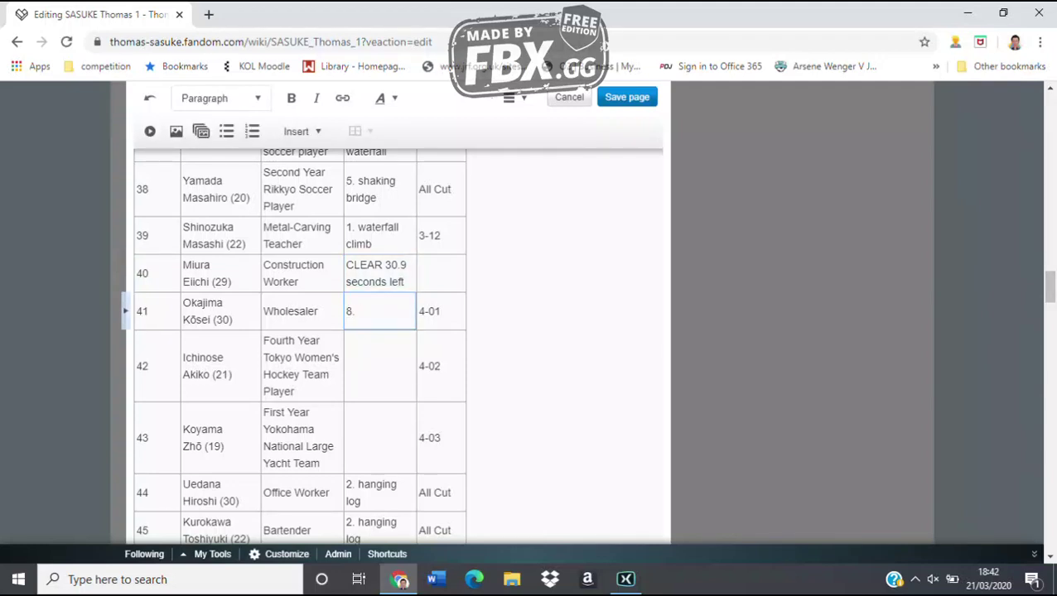
text(wall climb)
key(Escape)
key(Right)
key(Return)
text(. Time )
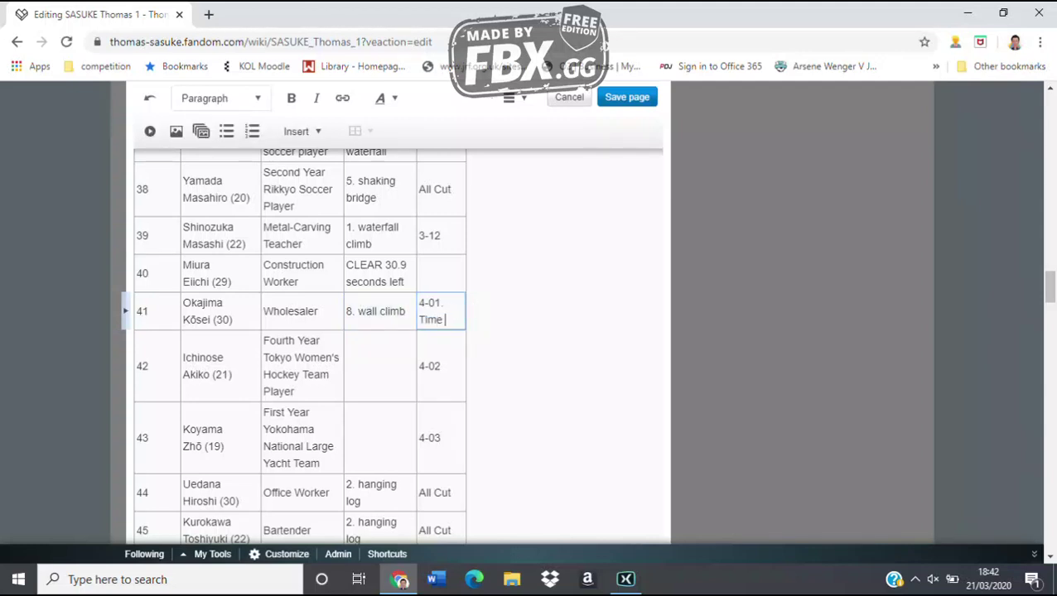
text(Out)
key(Escape)
Fill row 42 with '1. waterfall climb' and row 43 with 'CLEAR 0.9 seconds left'
key(Left)
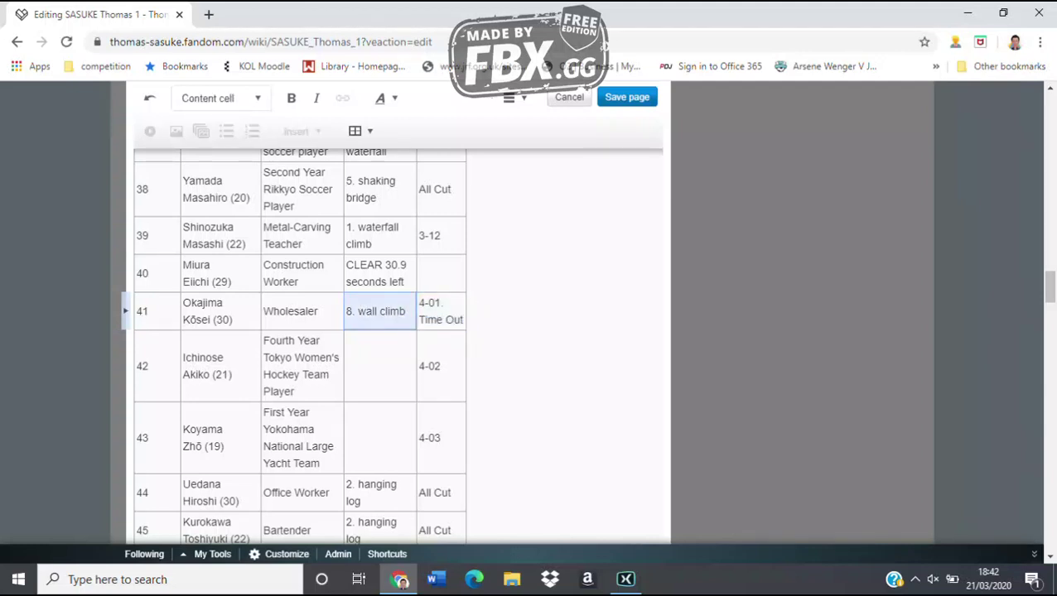
key(Down)
key(Return)
text(1. waterfall )
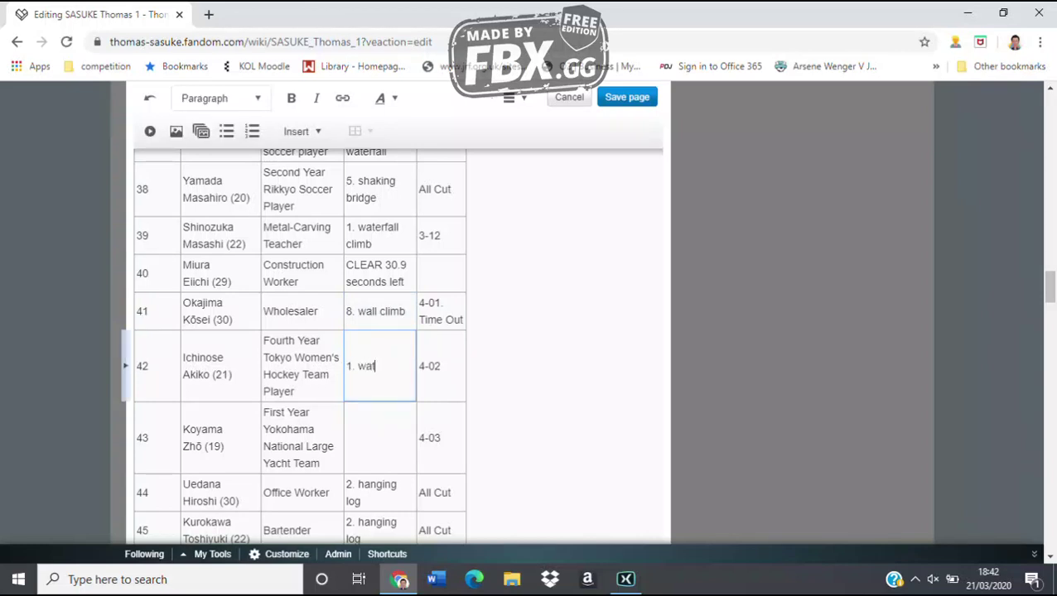
text(climb)
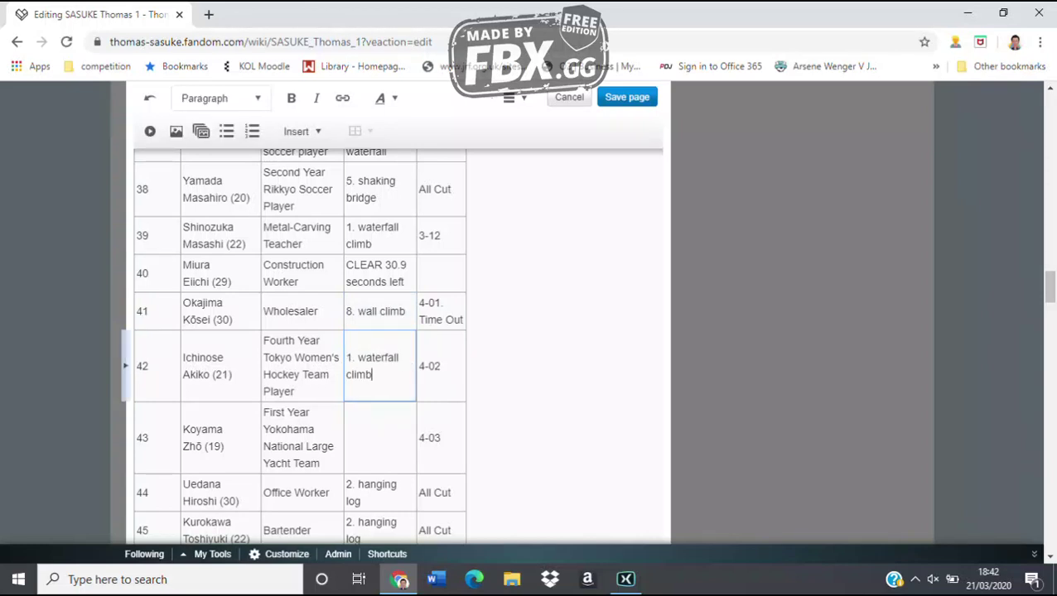
key(Escape)
key(Down)
key(Return)
text(C)
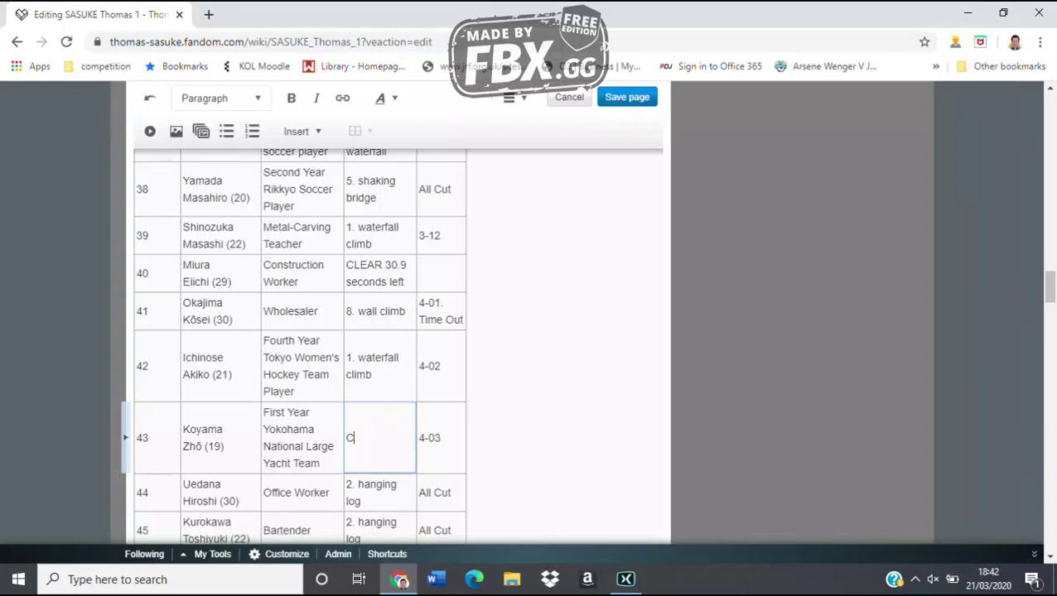
text(LEAR 0.9 seconds left)
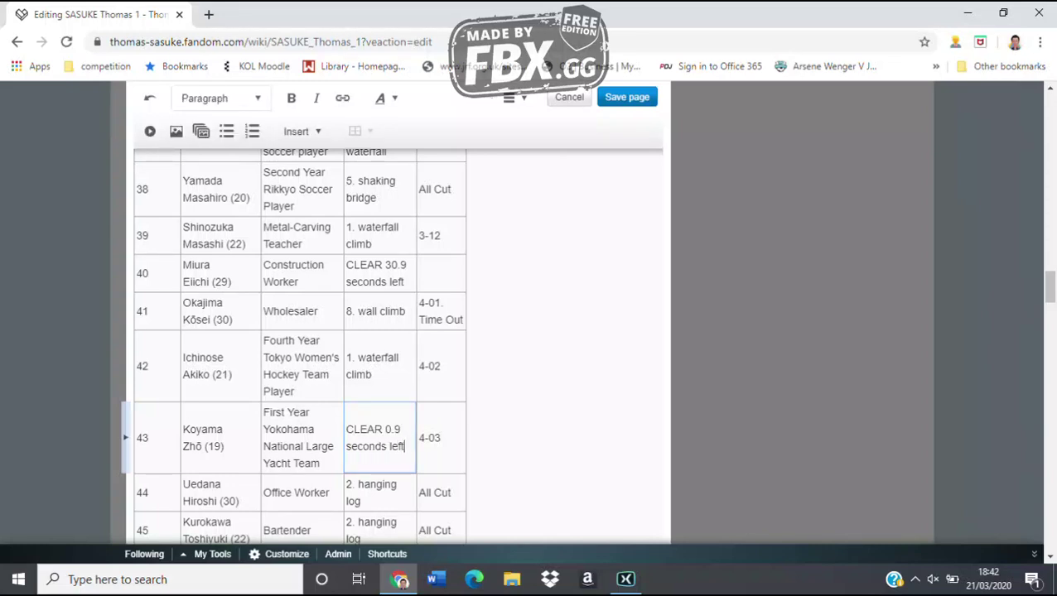
Fill row 48 with '3. climbing down the waterfall' and row 49 with 'CLEAR 18.4 seconds left'
scroll(299, 348, down, 4)
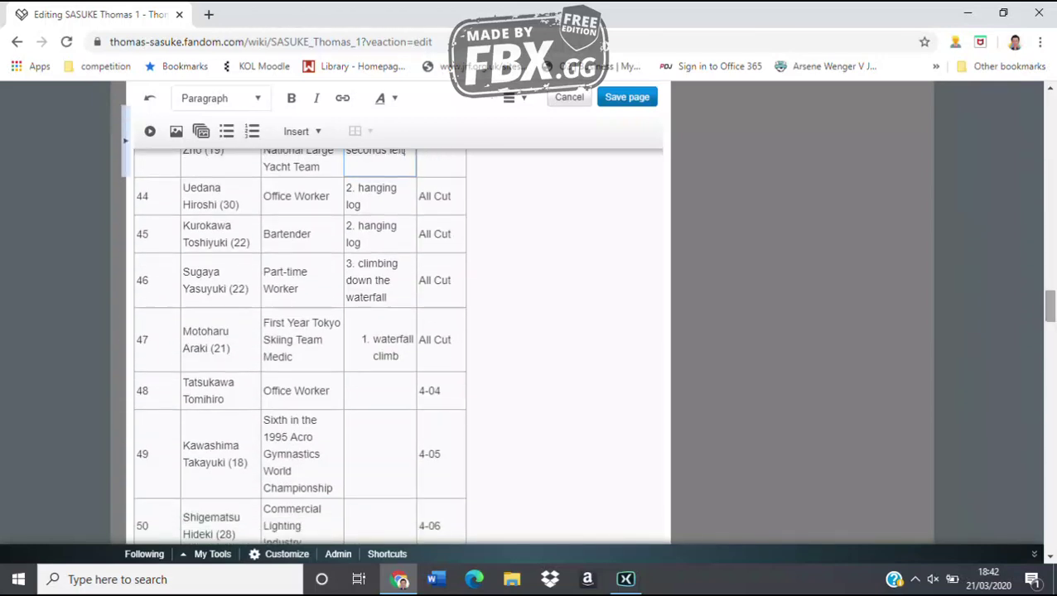
click(379, 390)
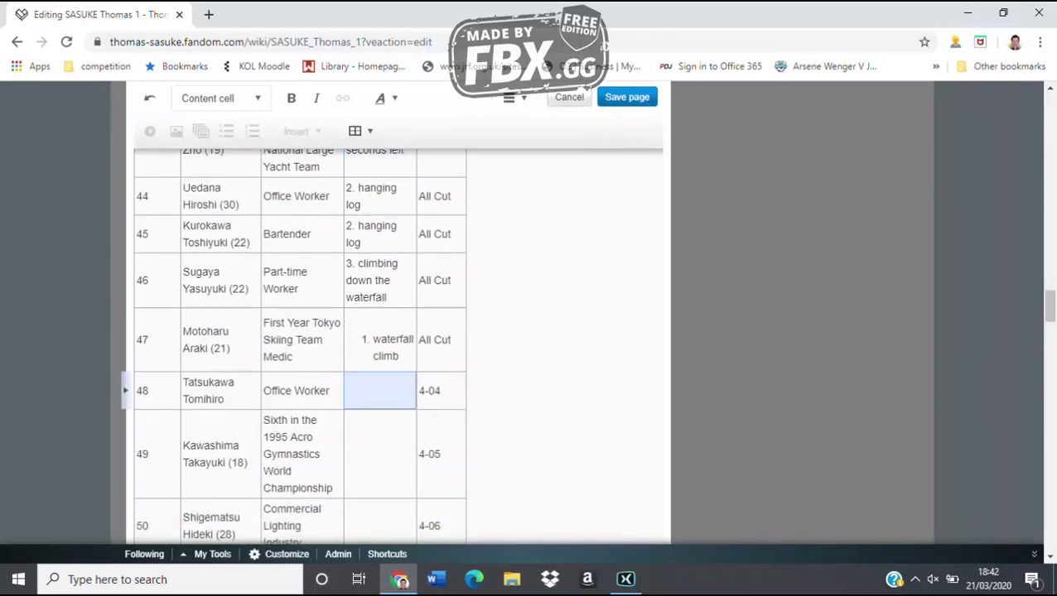
text(3. climbing d)
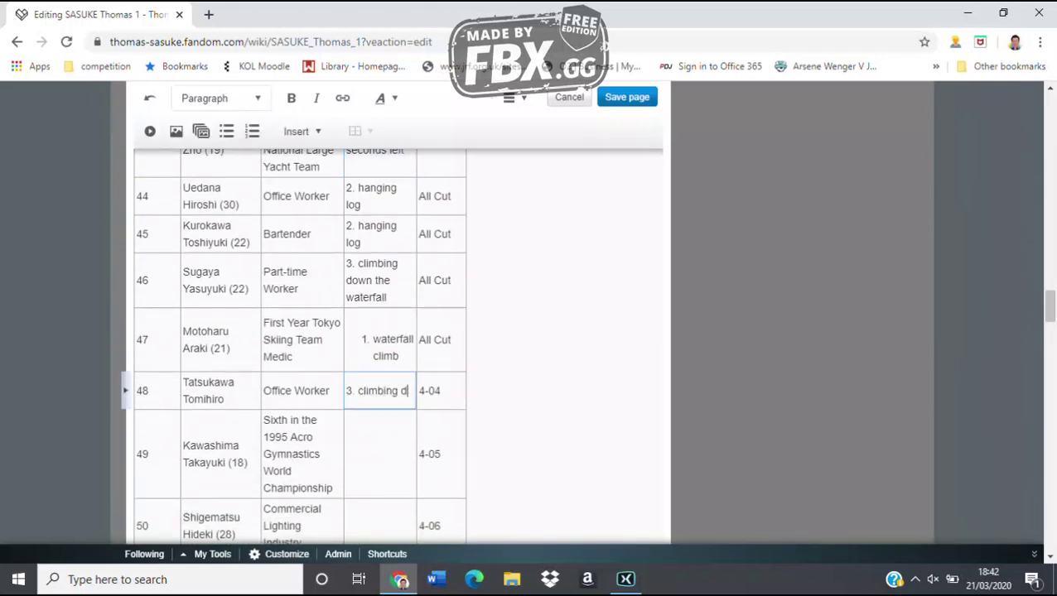
text(own the waterf)
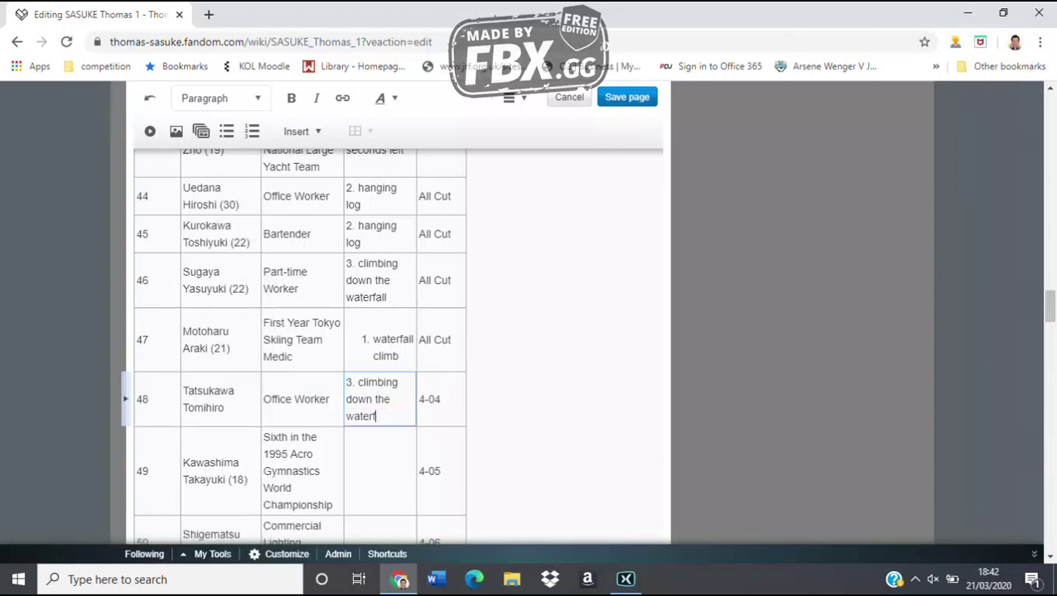
text(all)
click(379, 471)
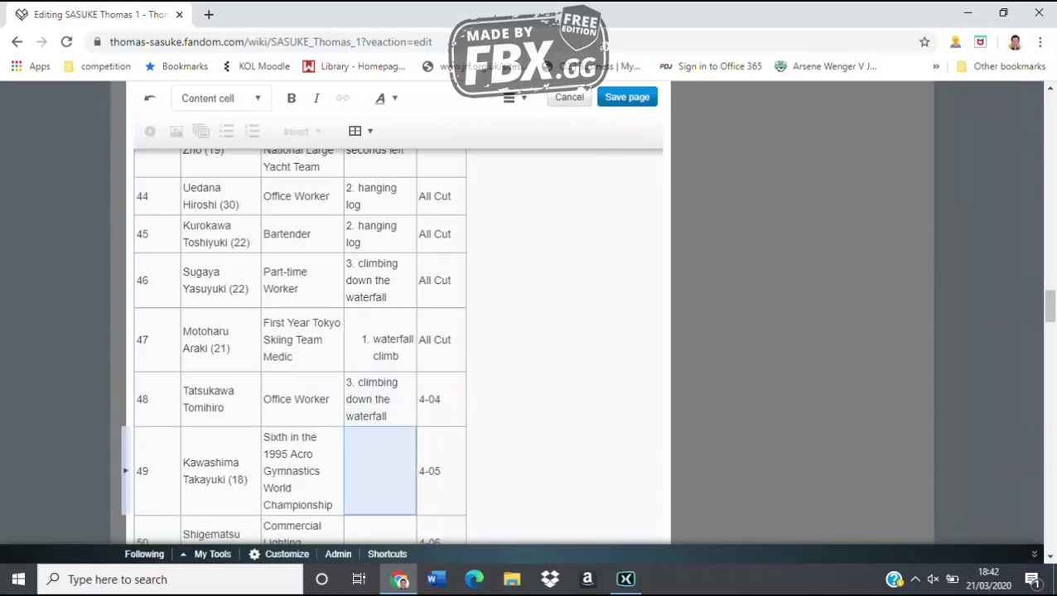
text(CLEAR 1)
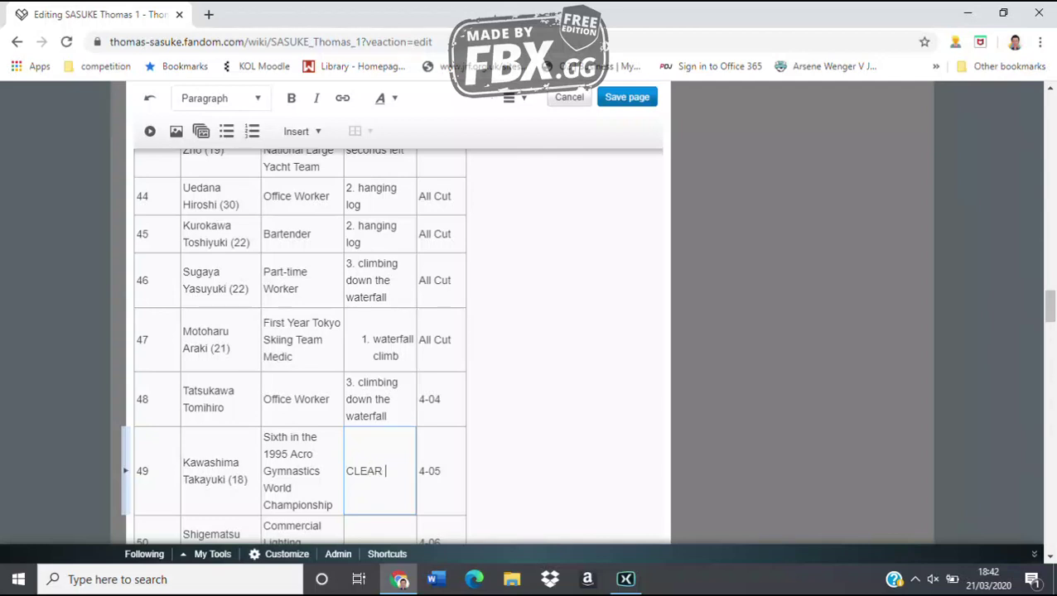
text(8.4 se)
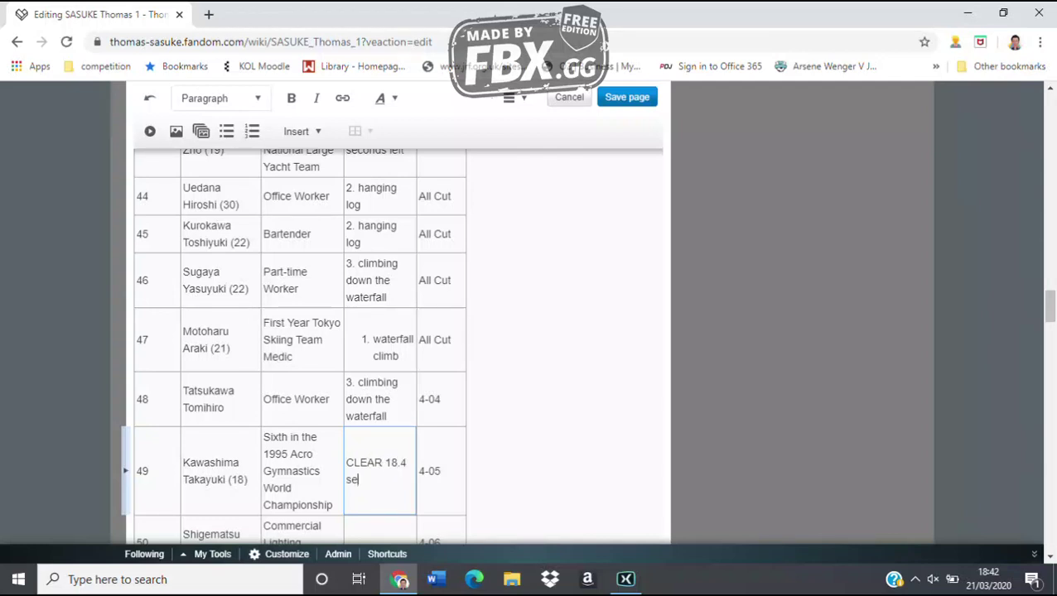
text(conds left)
Enter '3. climbing down the waterfall' for row 50 and '1. waterfall climb' for rows 51 and 52
scroll(397, 332, down, 2)
scroll(398, 331, down, 1)
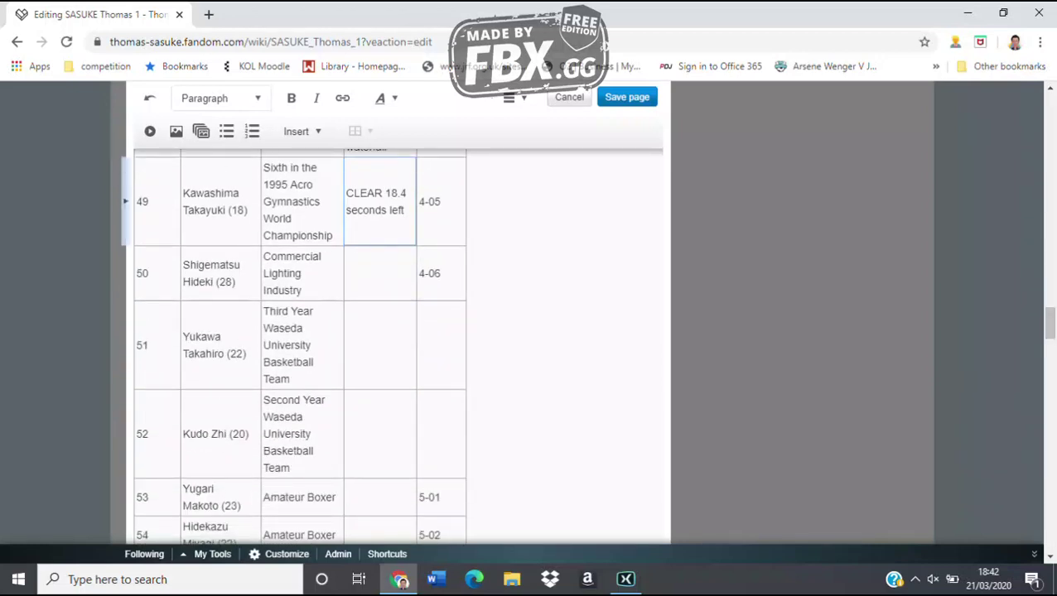
click(379, 273)
text(3. climbing)
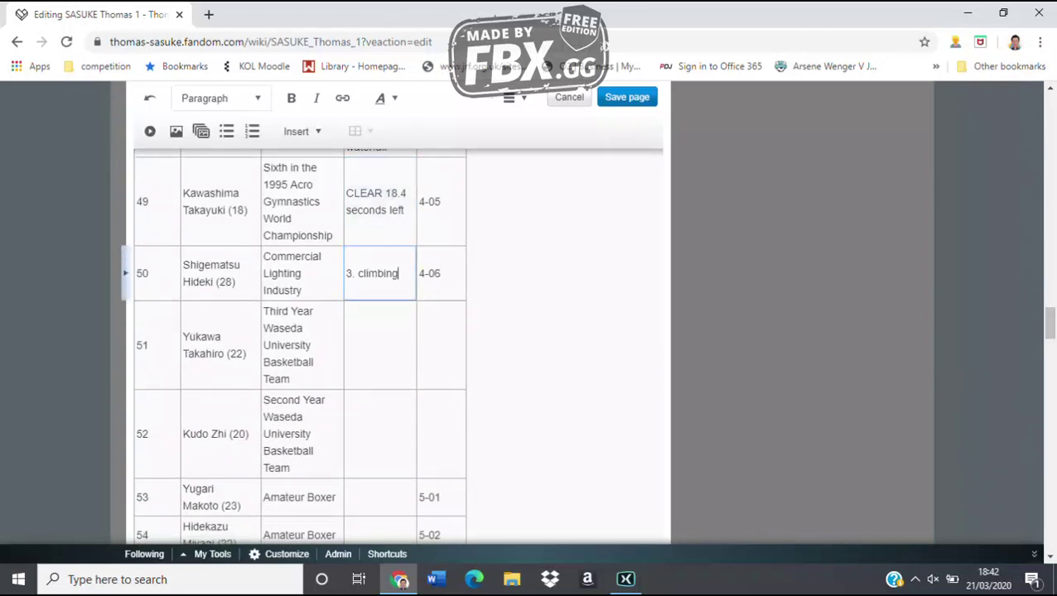
text( down the waterf)
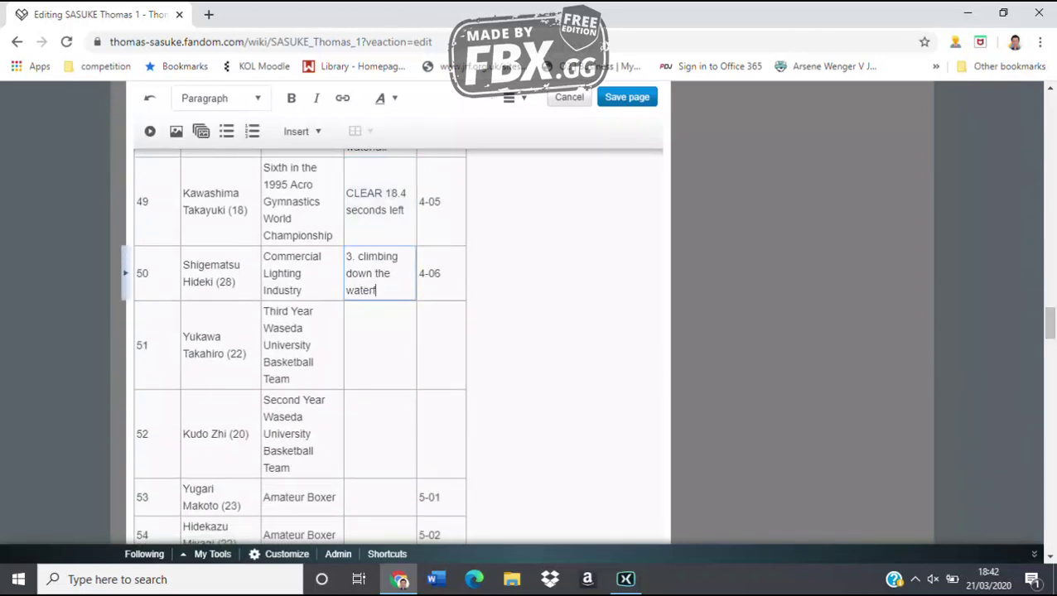
text(all)
key(Escape)
key(Down)
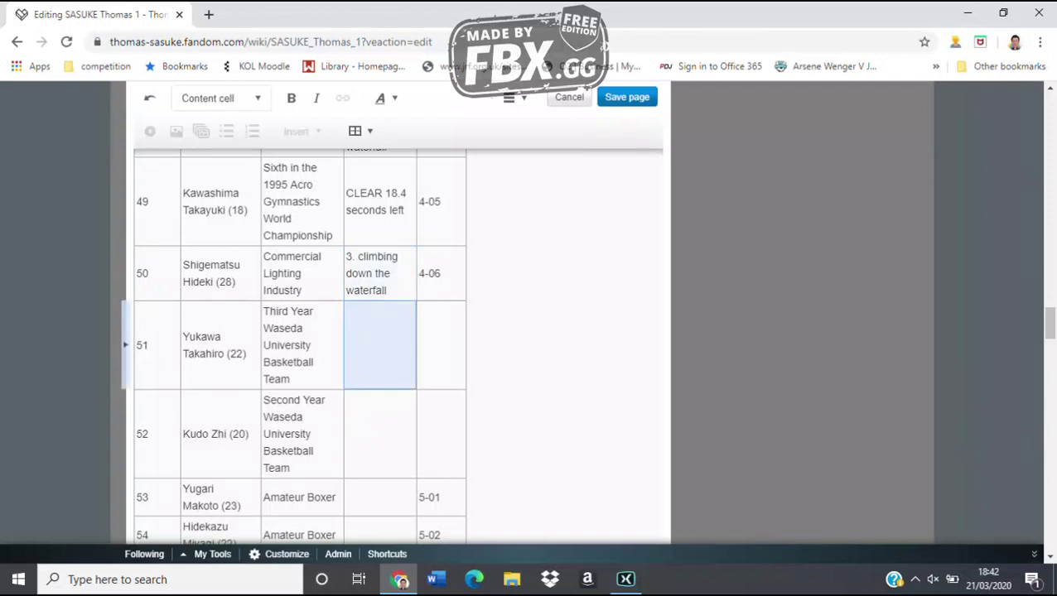
text(1. wate)
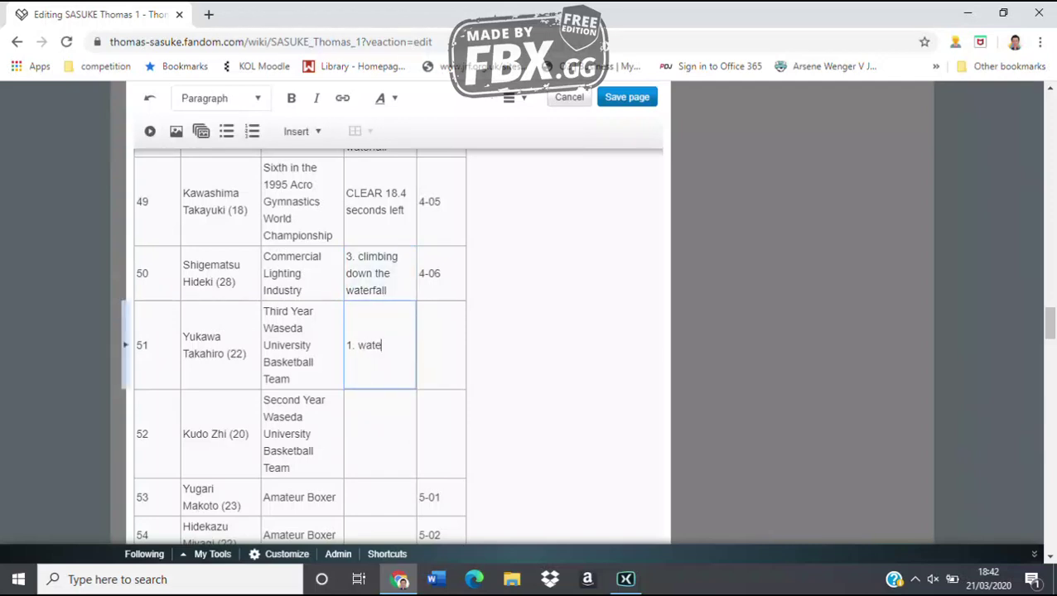
text(rfall climb)
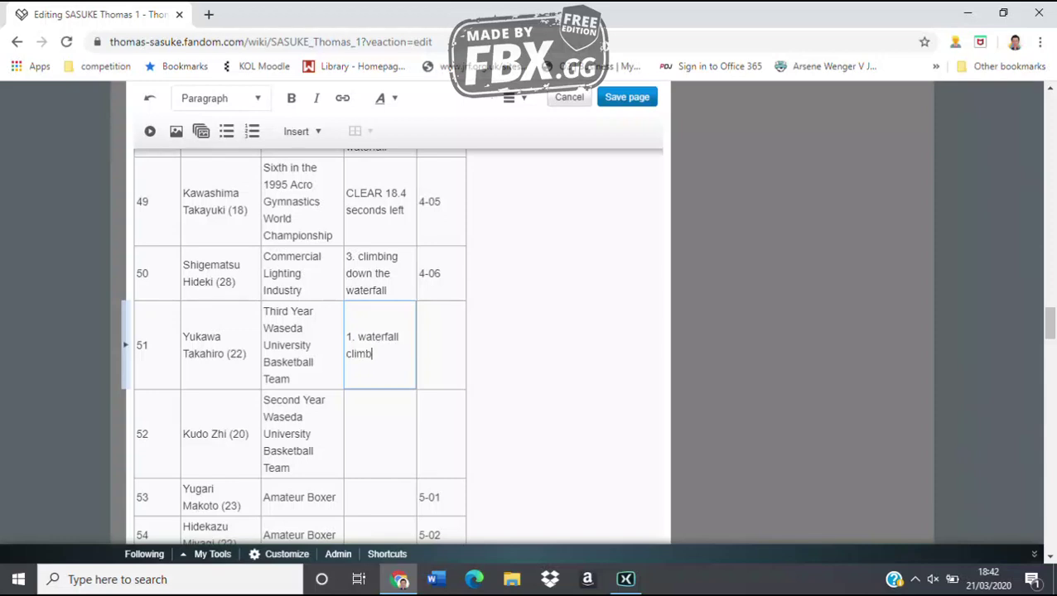
key(Escape)
key(Down)
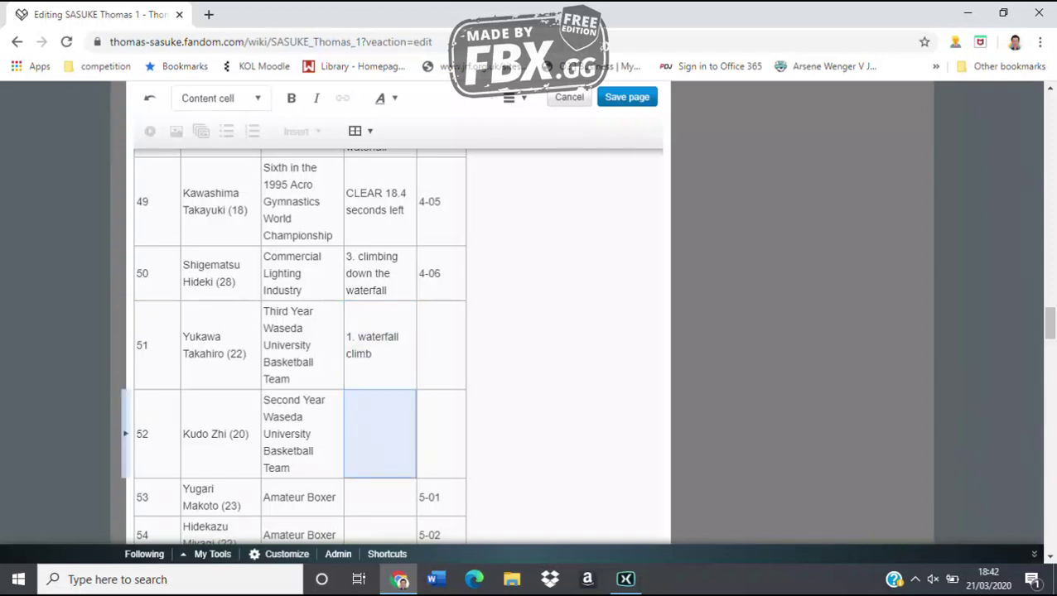
text(1. wat)
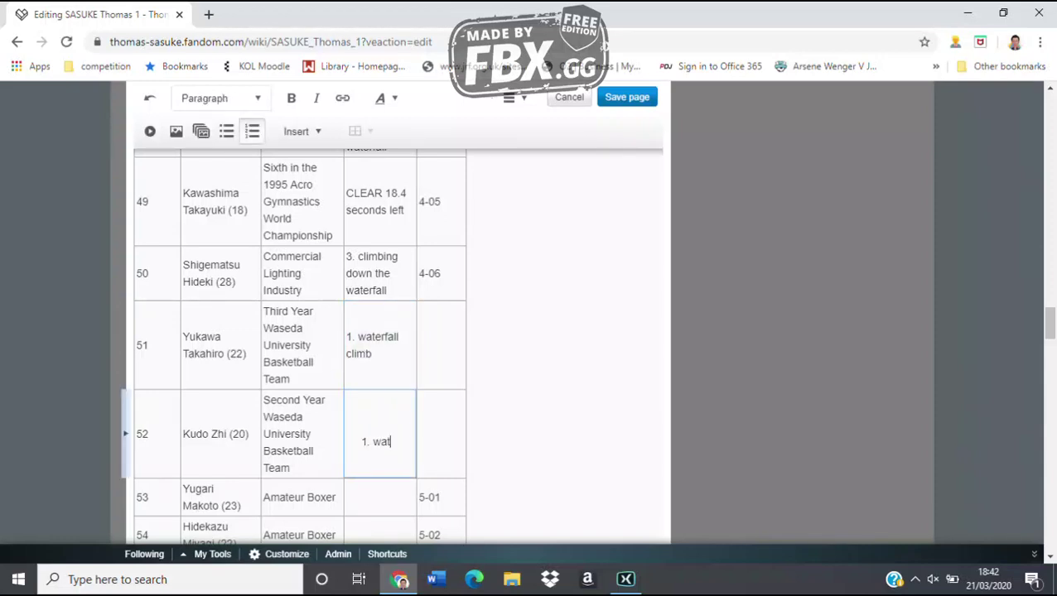
text(erfall cl)
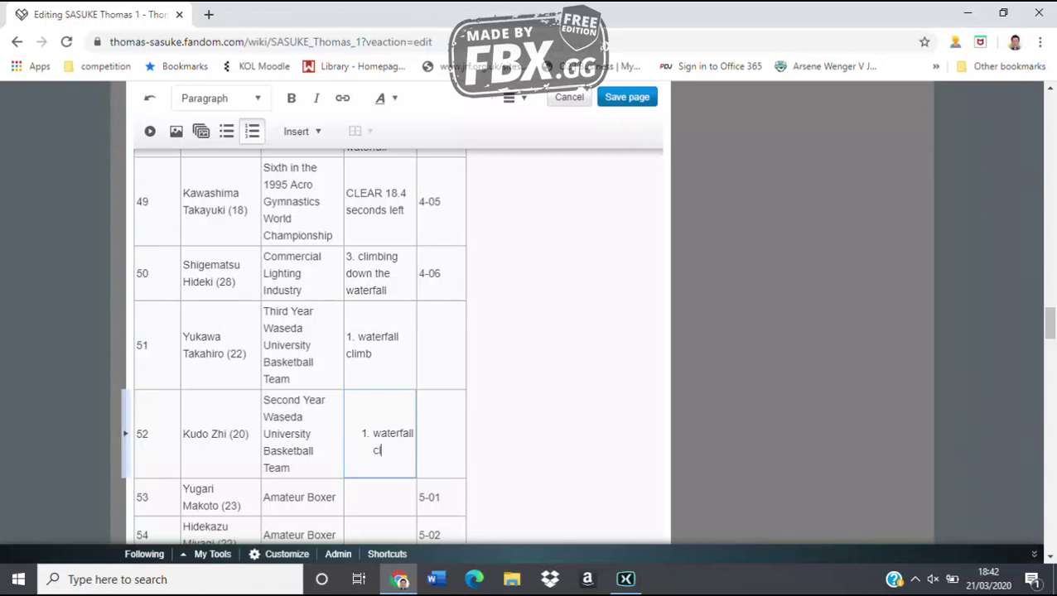
text(imb)
Fill row 53 with '1. waterfall climb' and row 54 with 'CLEAR 30.2 seconds left'
scroll(300, 345, down, 4)
scroll(300, 345, up, 1)
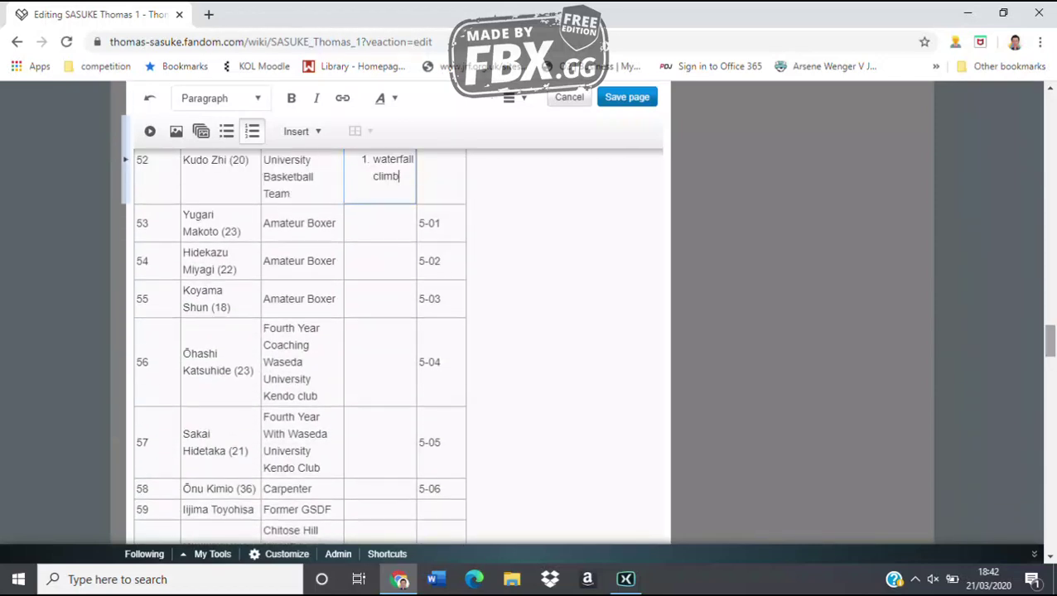
key(Escape)
key(Down)
text(1.)
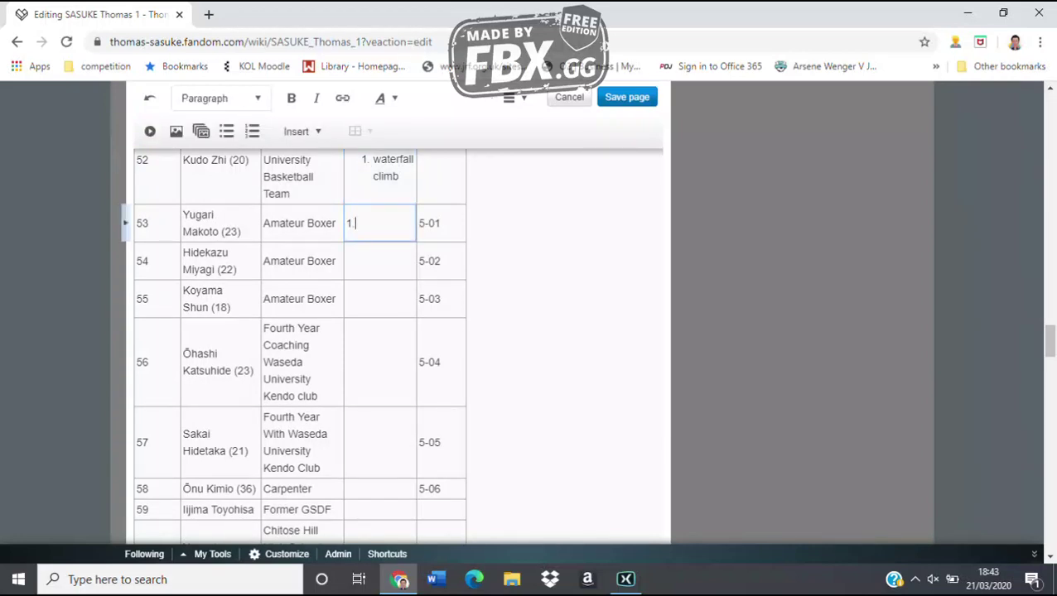
text( waterfall climb)
key(Escape)
key(Down)
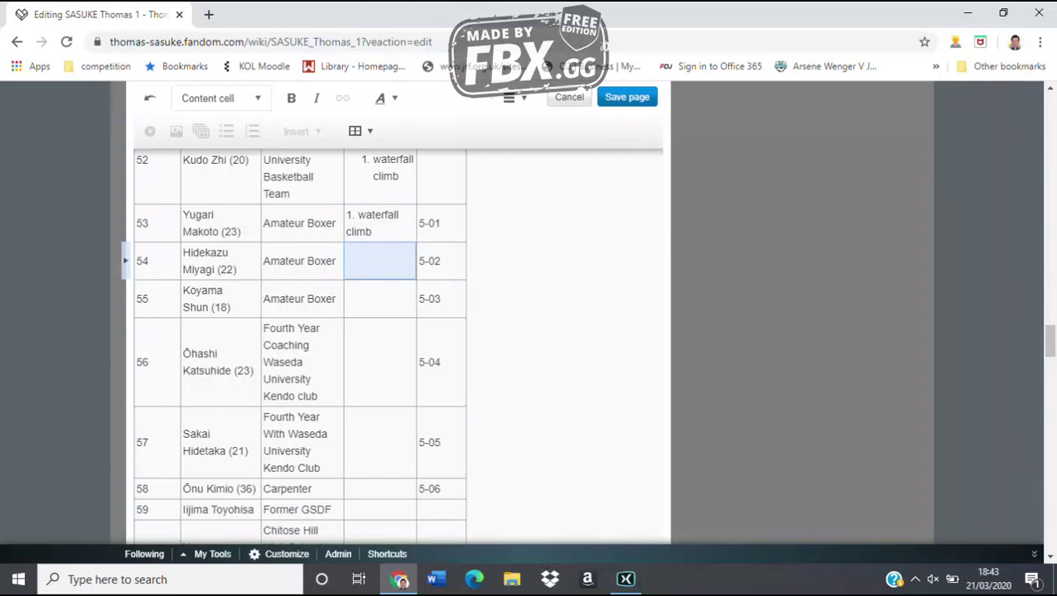
text(CLEAR 33)
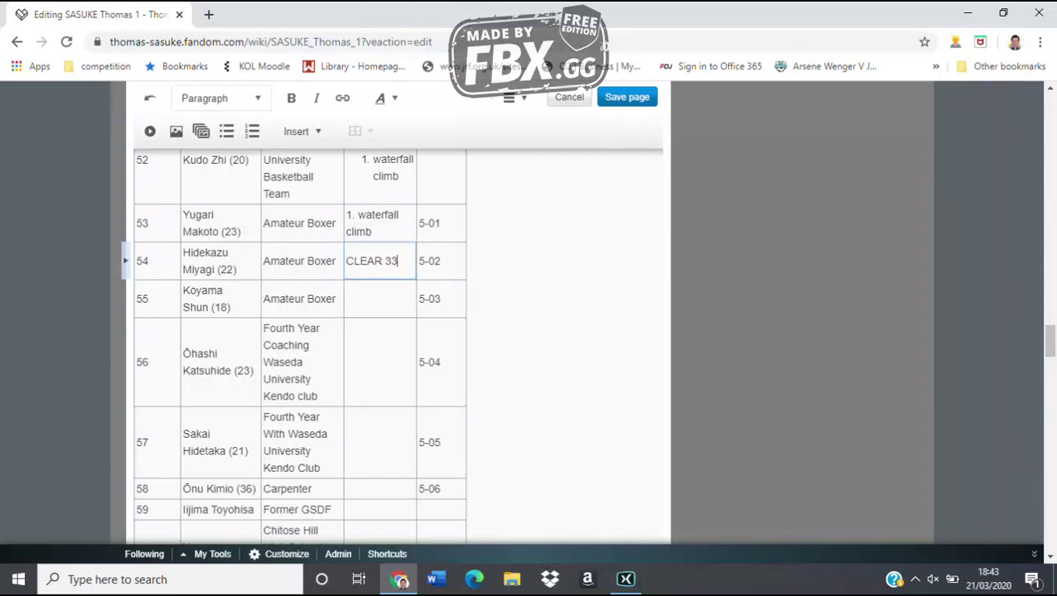
key(BackSpace)
text(0.2 seconds left)
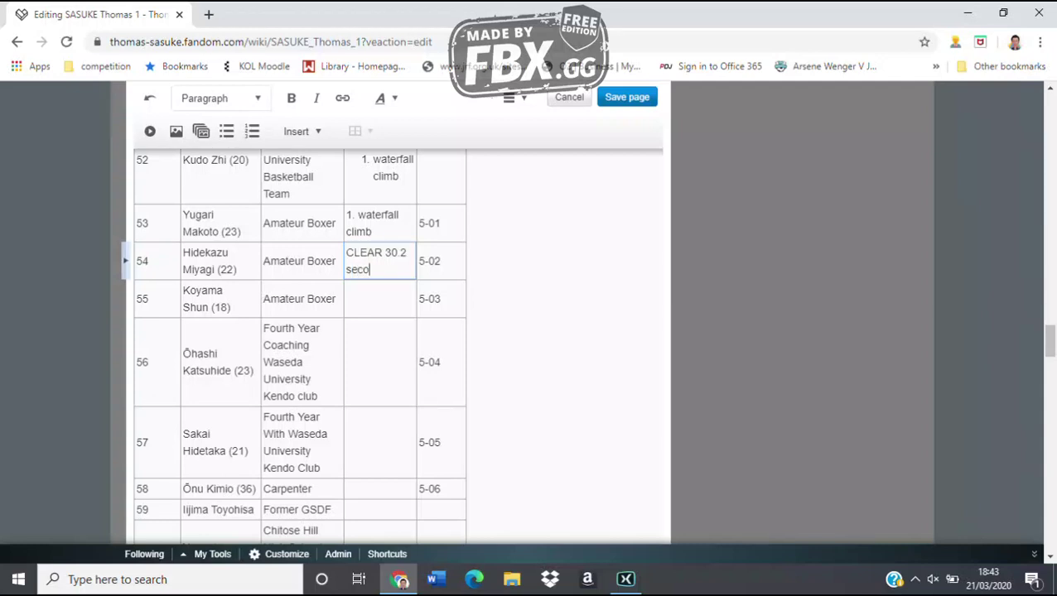
Enter 'CLEAR 12.2 seconds left' for row 55 and '2. hanging log' for row 56
click(380, 298)
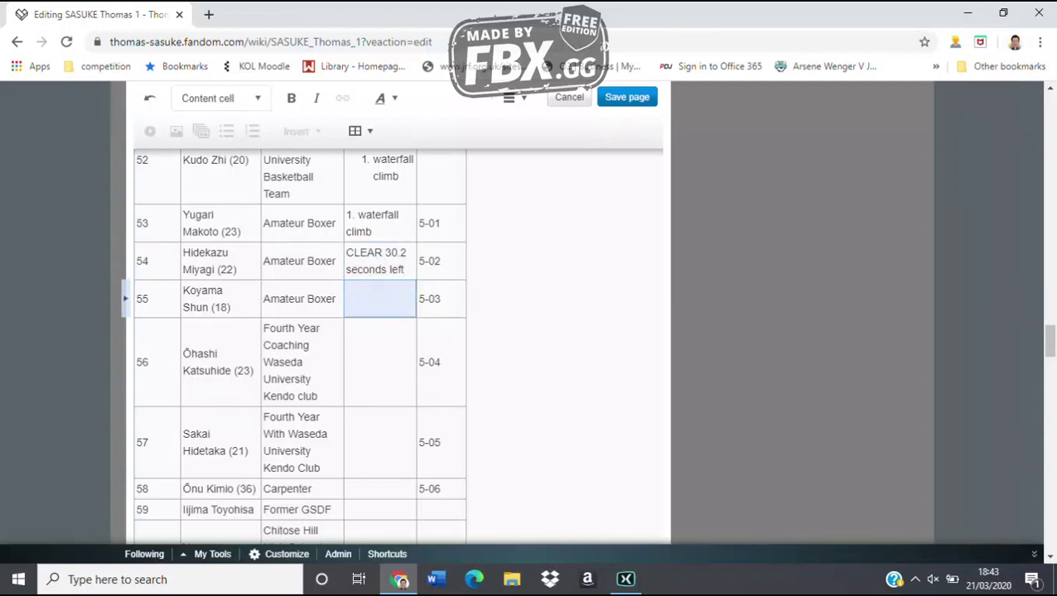
text(CLEAR )
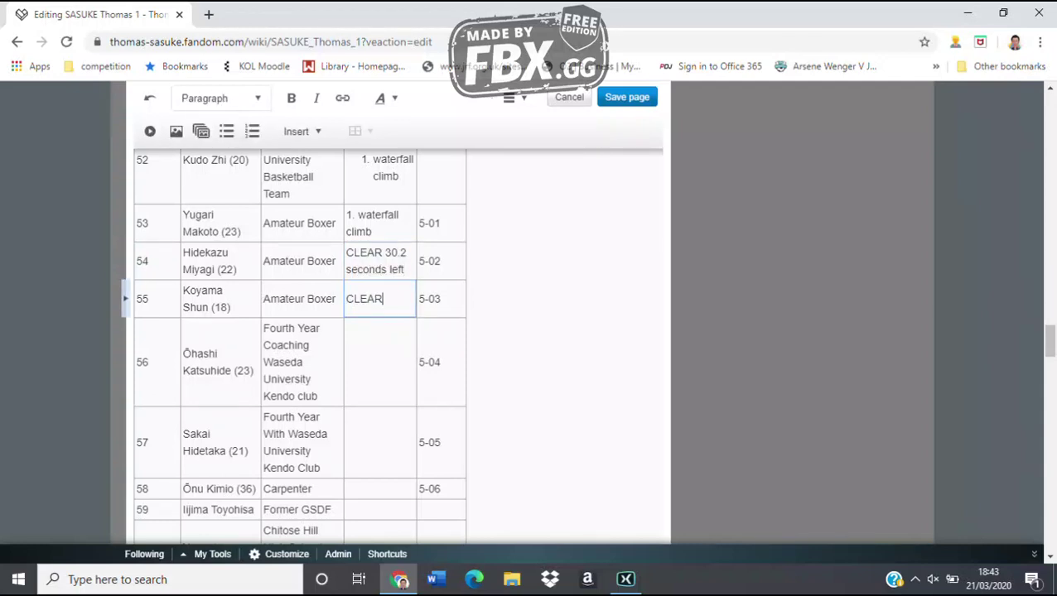
text(12.2 seconds left)
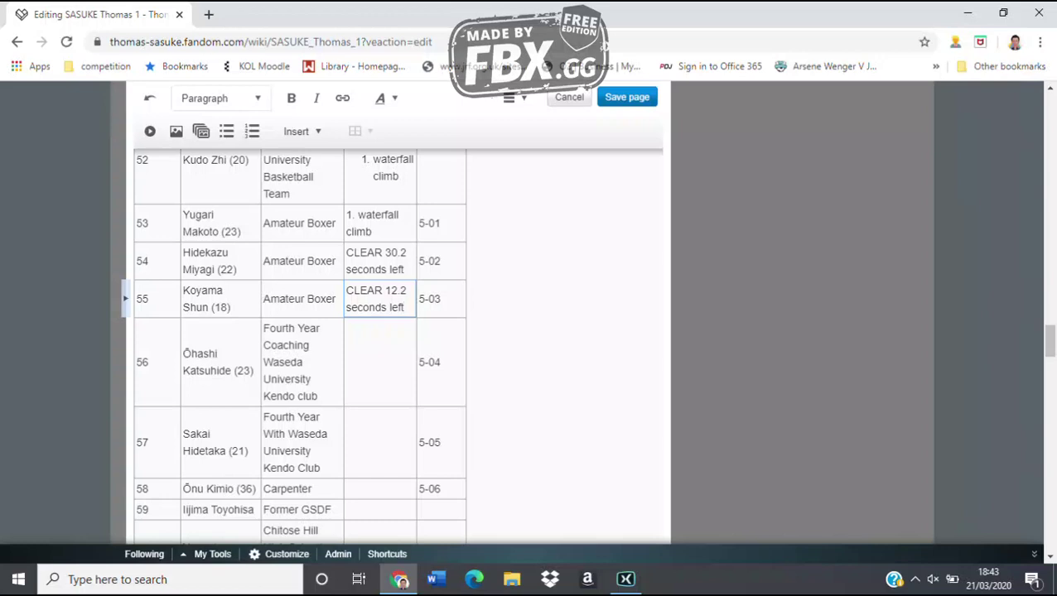
key(Escape)
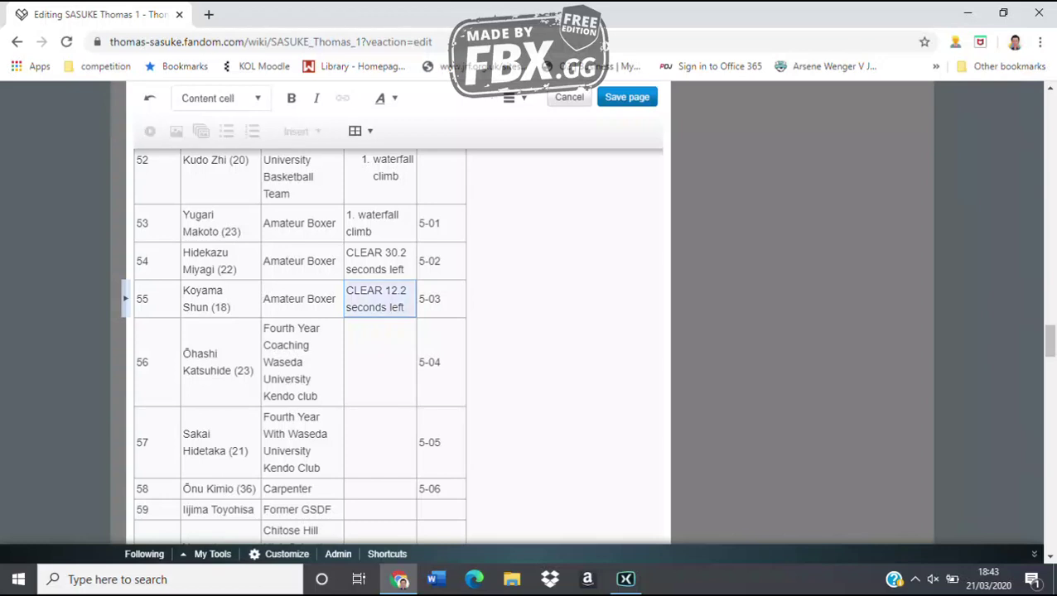
key(Down)
text(2. h)
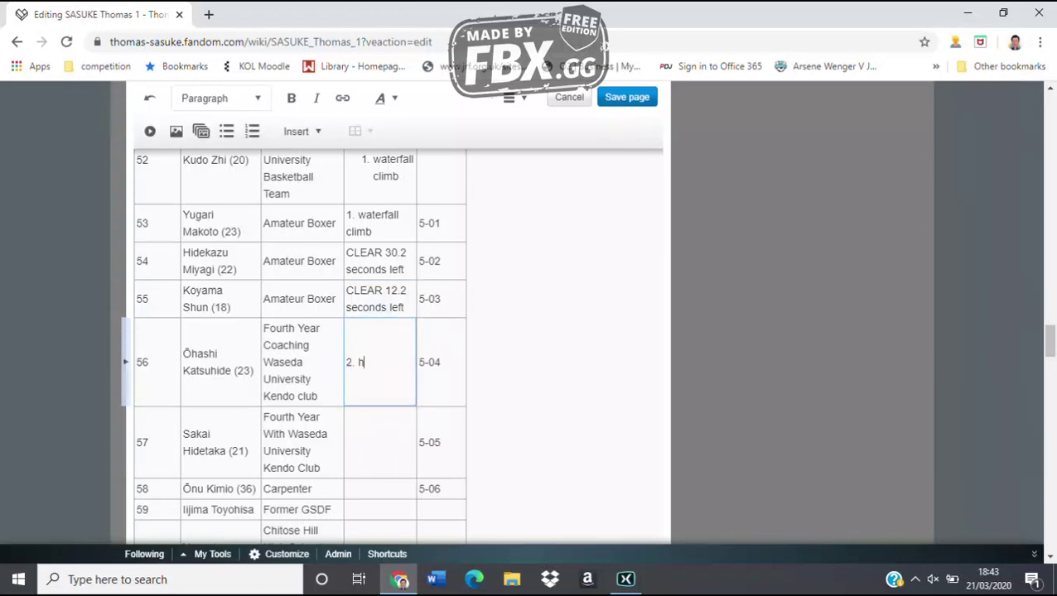
text(anging (log)
Record '3. climbing down the waterfall' for row 57 and '5. shaking bridge' for row 58
key(Escape)
key(Down)
text(3. cl)
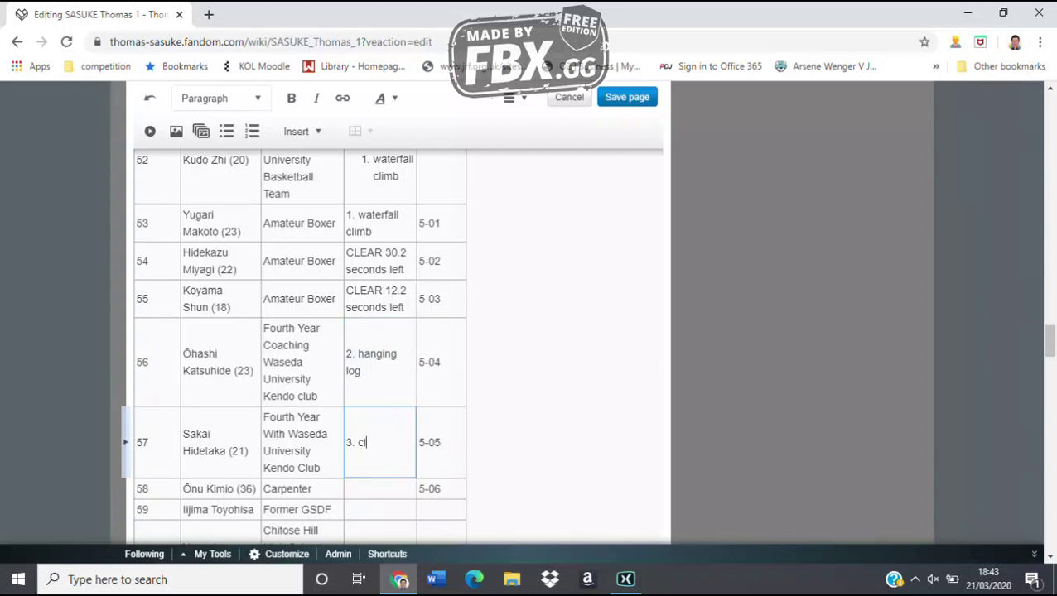
text(imbing down the waterf)
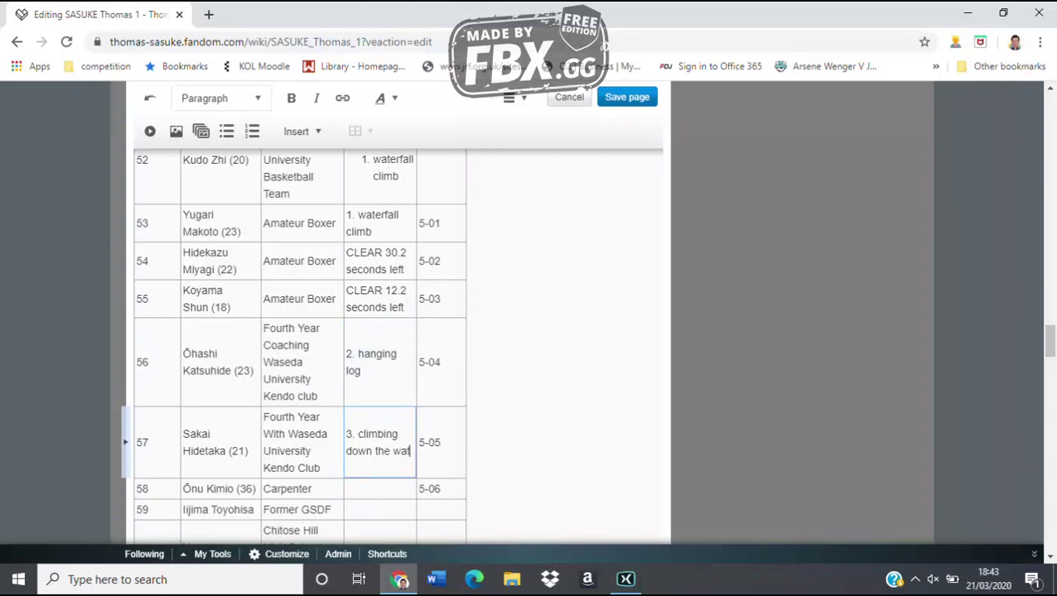
text(all)
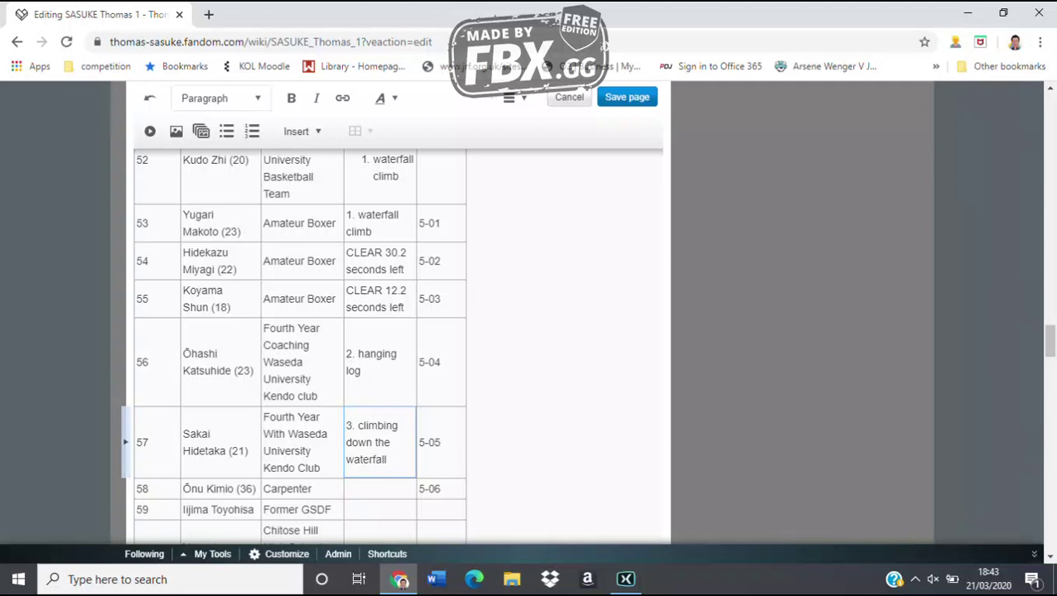
click(380, 488)
text(5. shaking b)
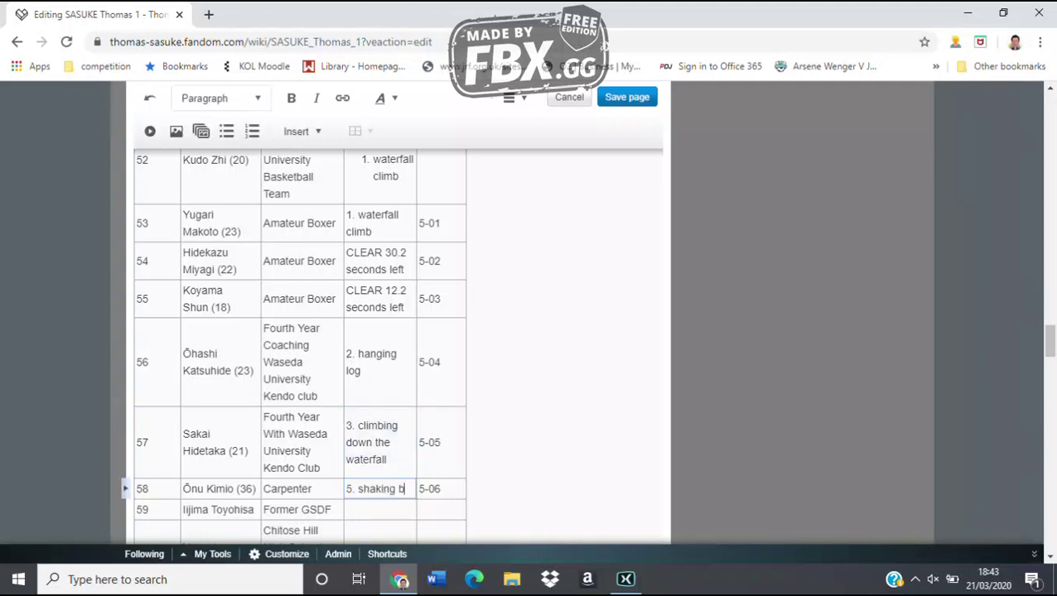
text(ridge)
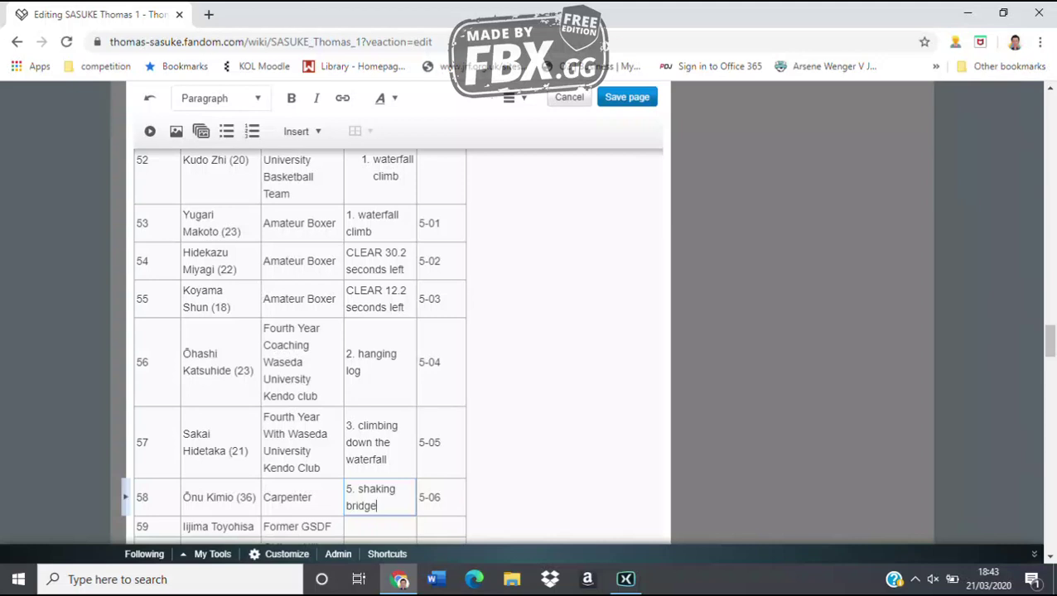
click(379, 526)
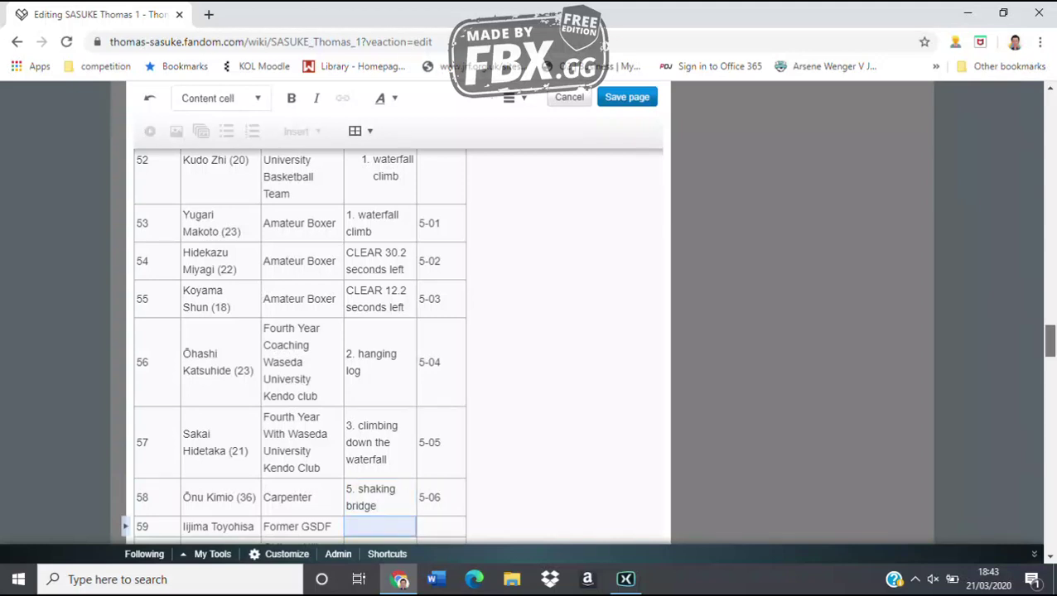
scroll(298, 347, down, 5)
scroll(298, 347, up, 3)
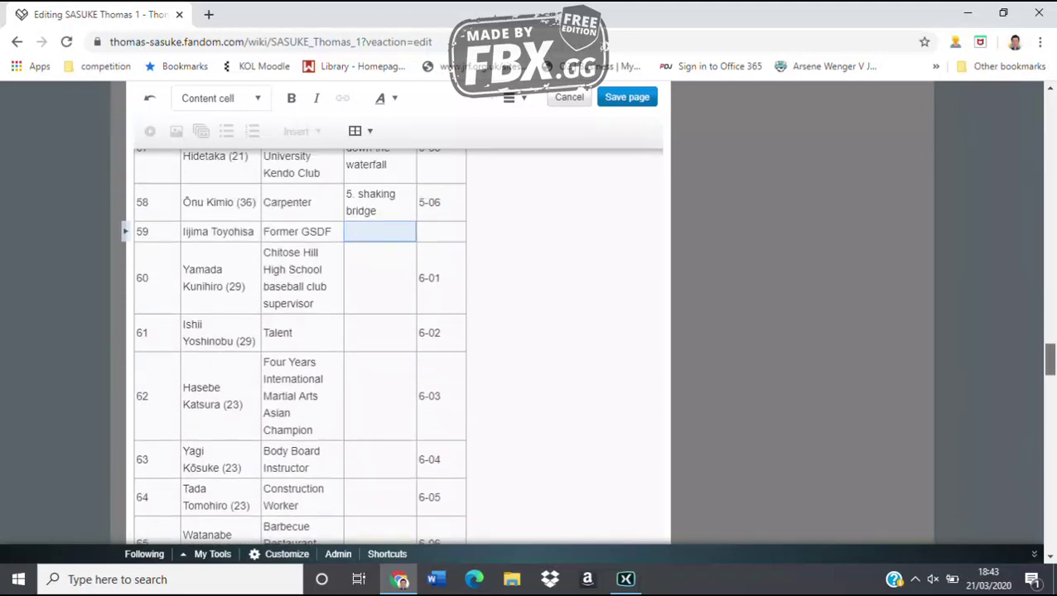
scroll(299, 348, down, 7)
scroll(298, 348, up, 4)
scroll(298, 348, down, 3)
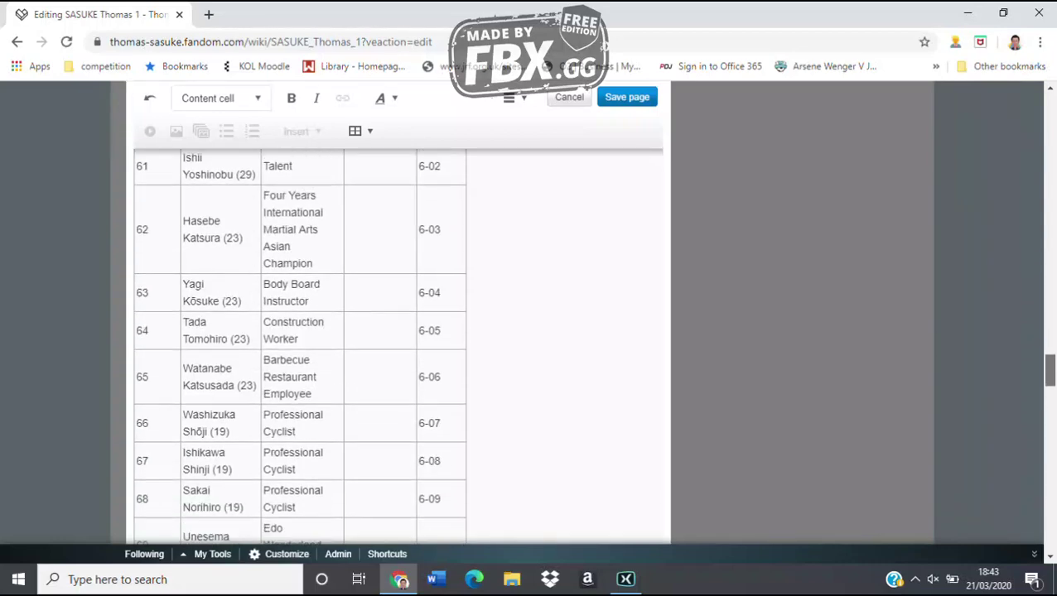
scroll(298, 348, up, 1)
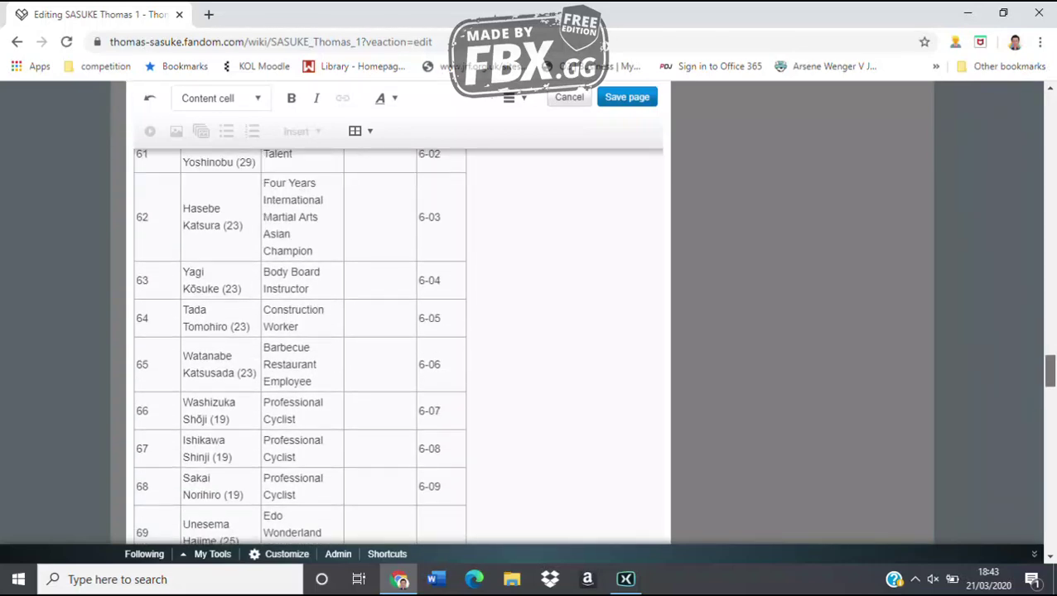
scroll(298, 348, down, 1)
scroll(298, 348, up, 8)
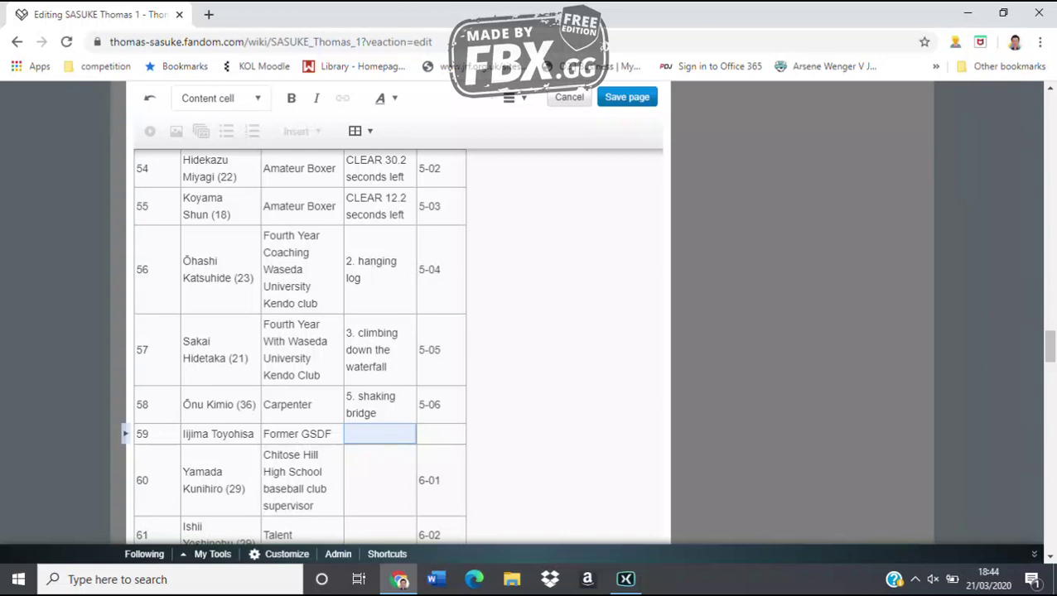
Fill row 59 with 'CLEAR 20.9 seconds left' and row 60 with '1. waterfall climb'
text(CLEA)
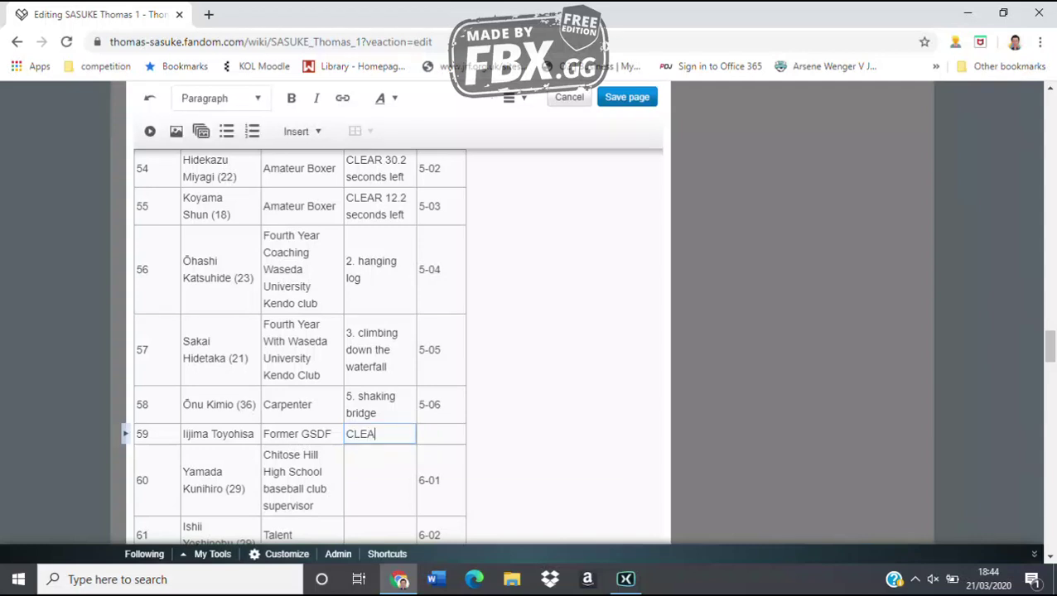
text(R 20.9 seconds left)
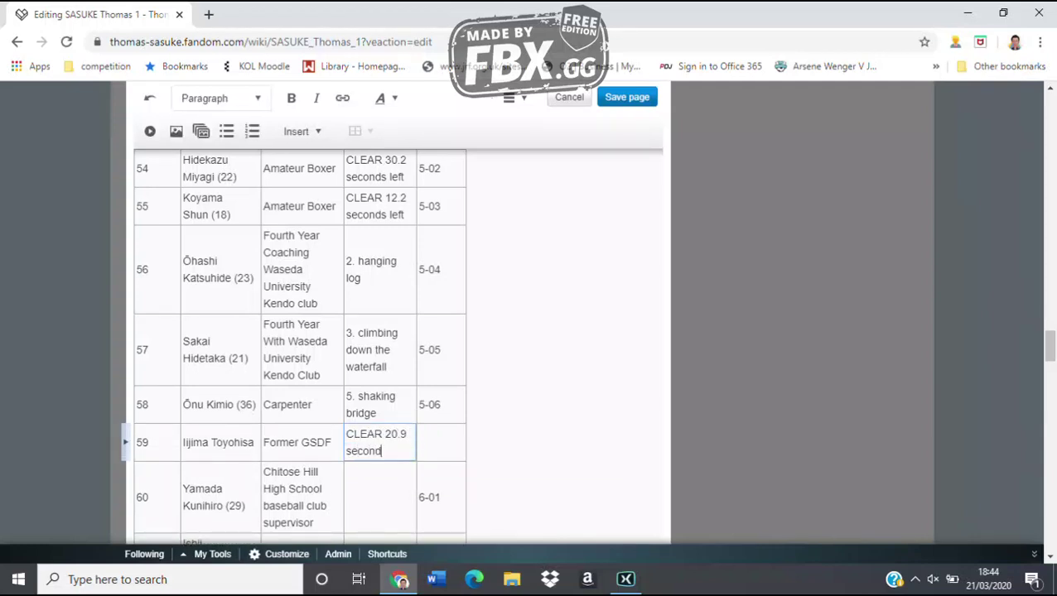
click(379, 497)
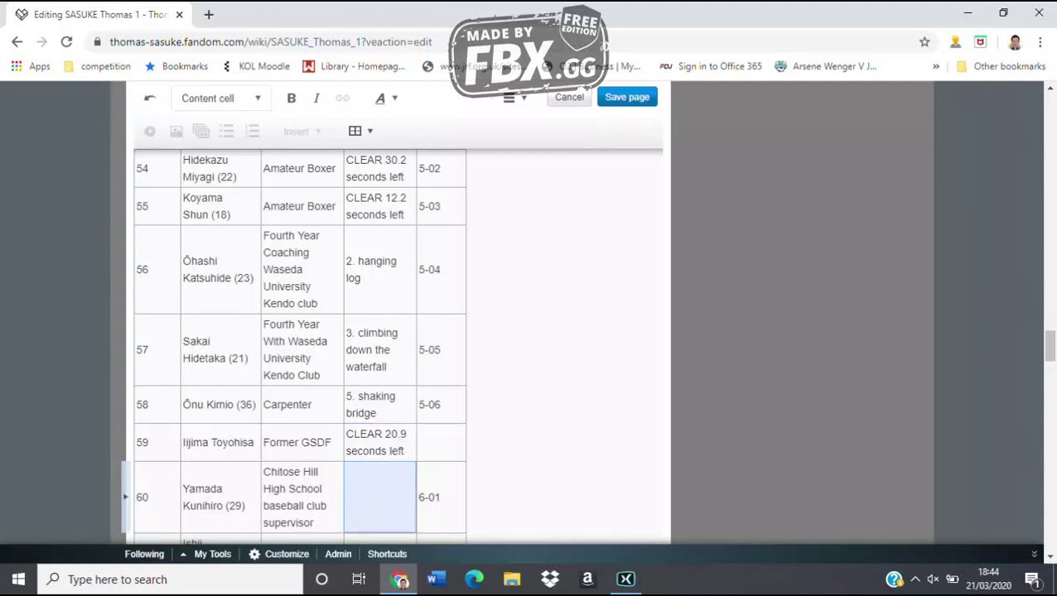
scroll(397, 348, down, 5)
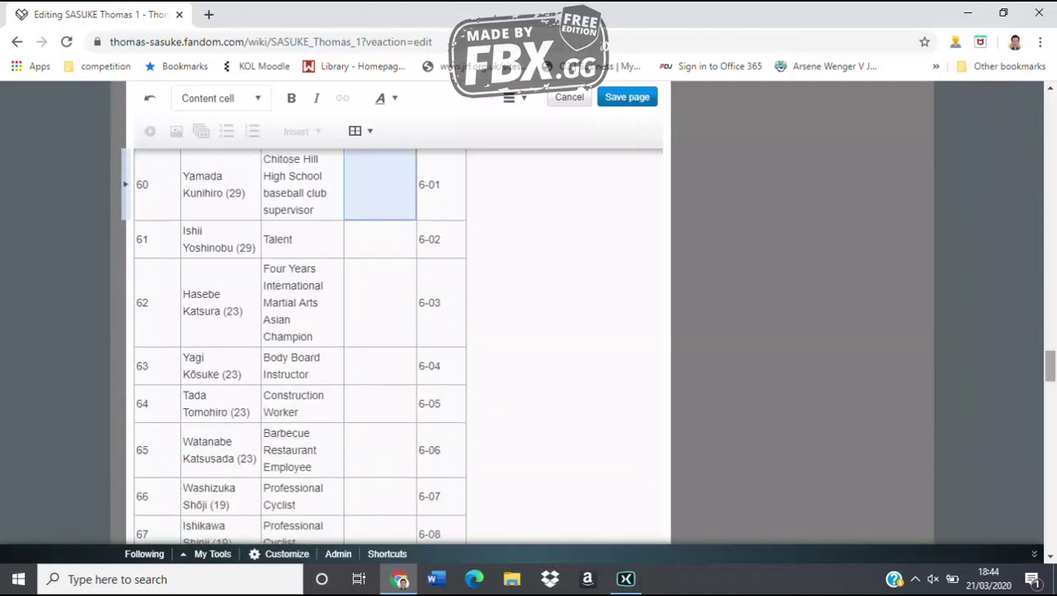
scroll(298, 348, up, 3)
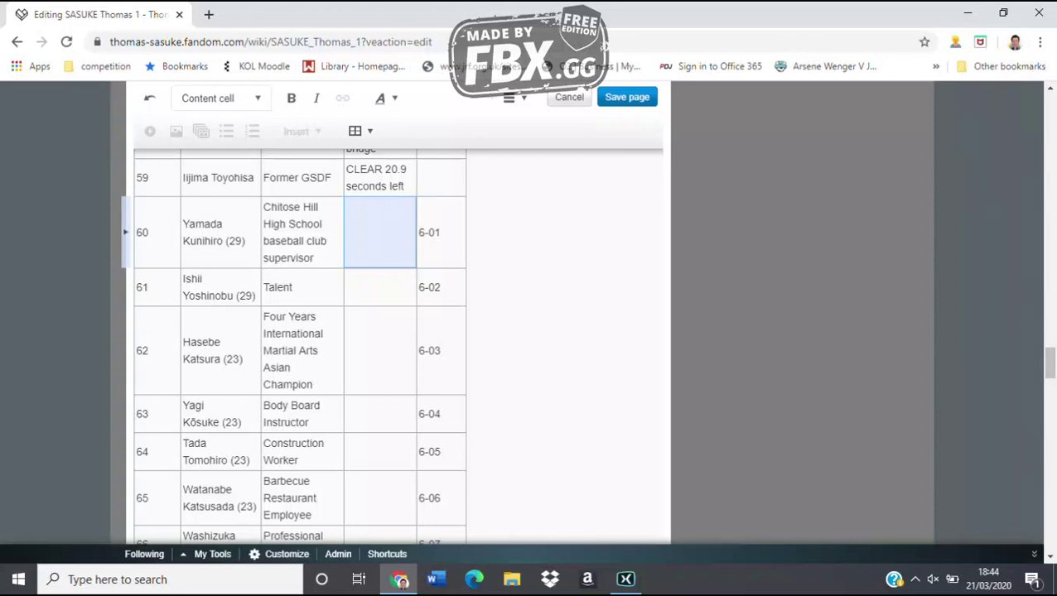
text(1. waterfa)
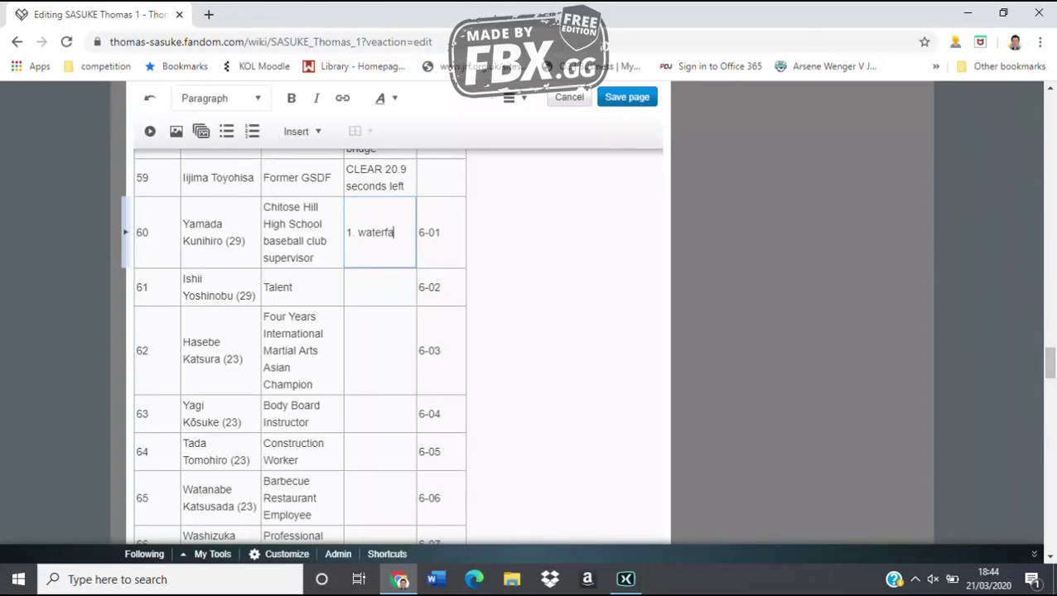
text(ll climb)
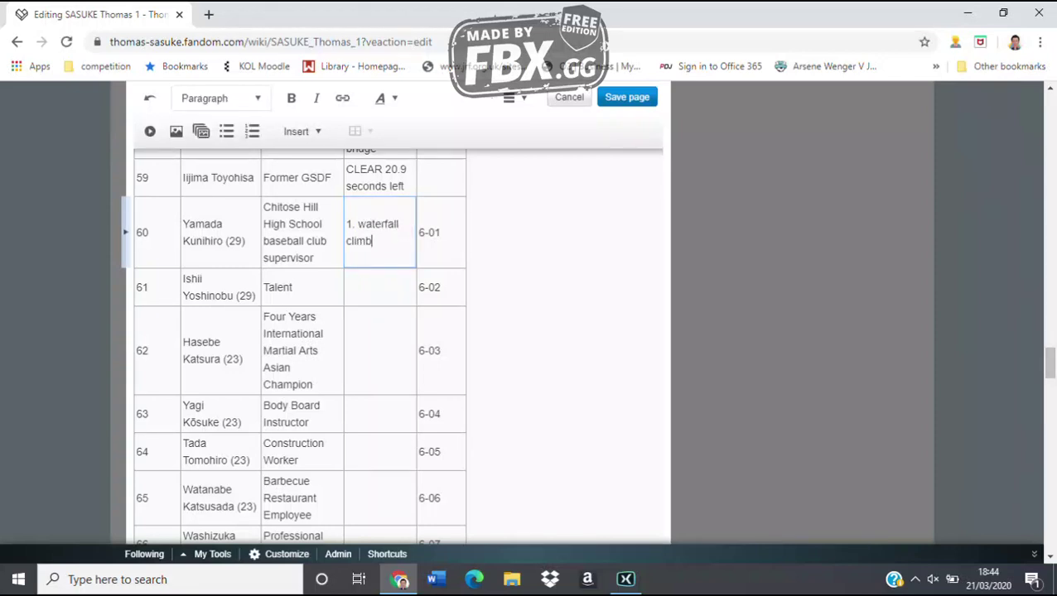
Enter rows 61–64: '2. hanging log', '5. shaking bridge', '3. climbing down the waterfall', '5. shaking bridge'
click(380, 286)
text(2. hangi)
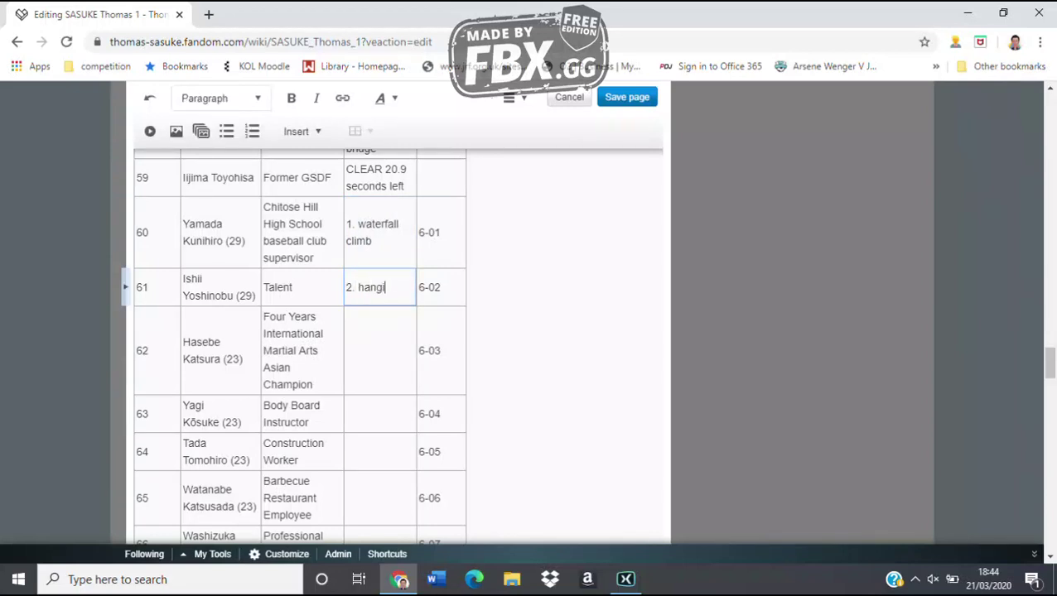
text(ng log)
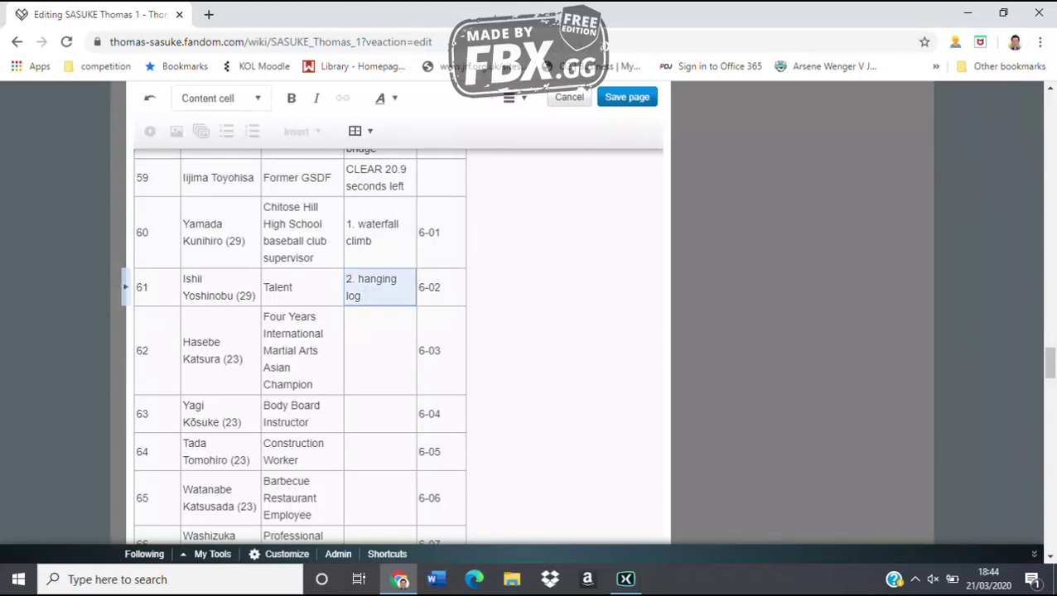
click(379, 350)
text(5. sh)
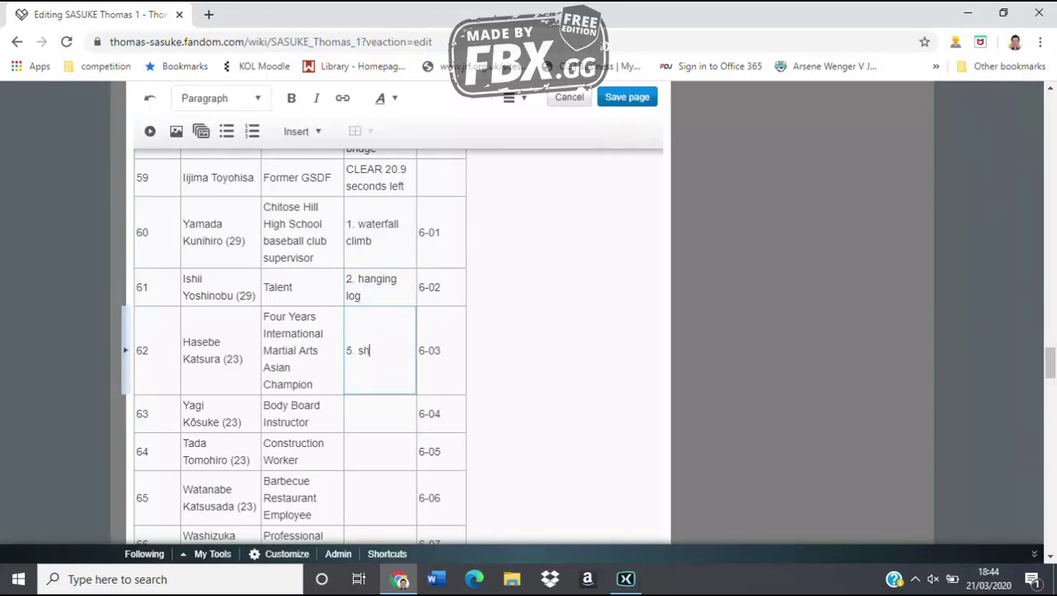
text(aking bridge)
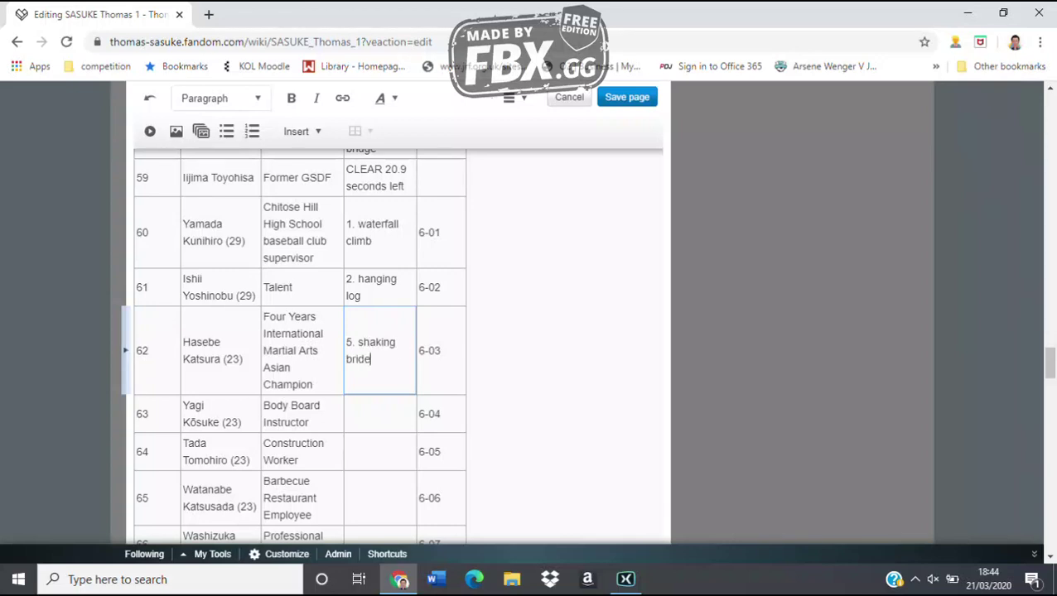
click(380, 413)
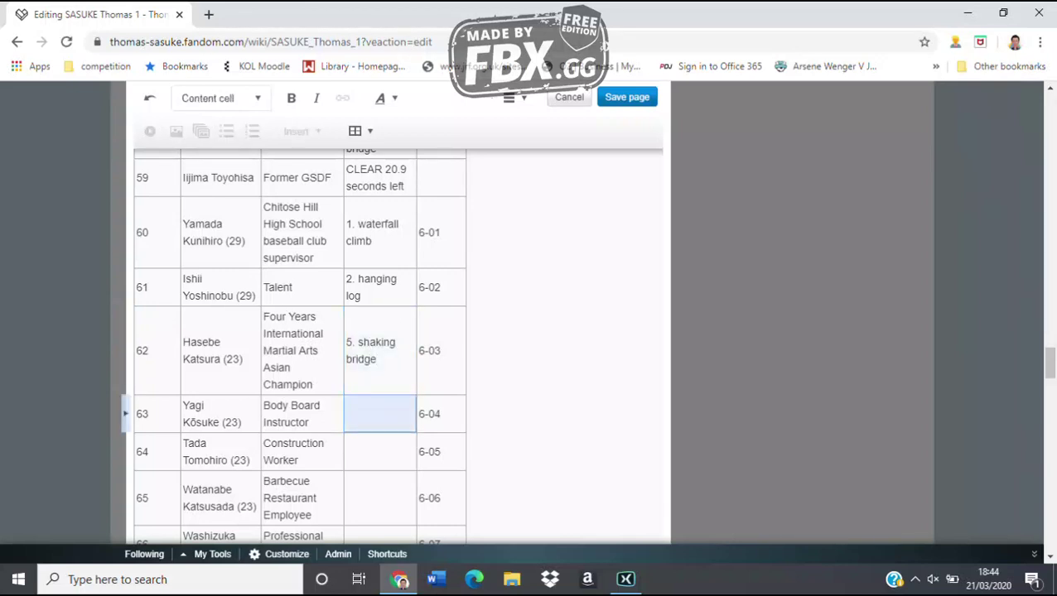
text(3. climbing down)
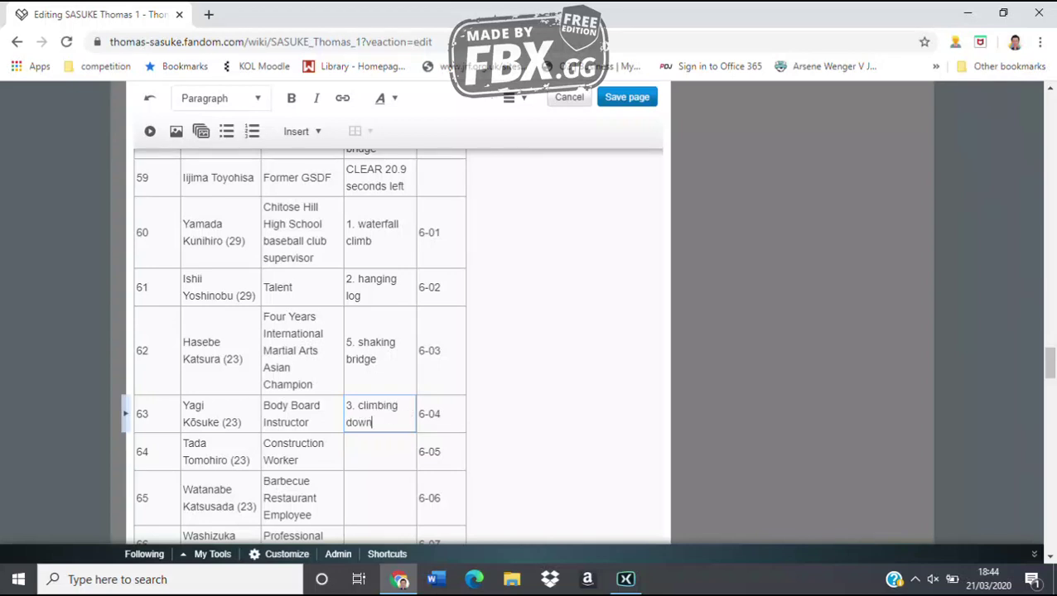
text( the walerfall)
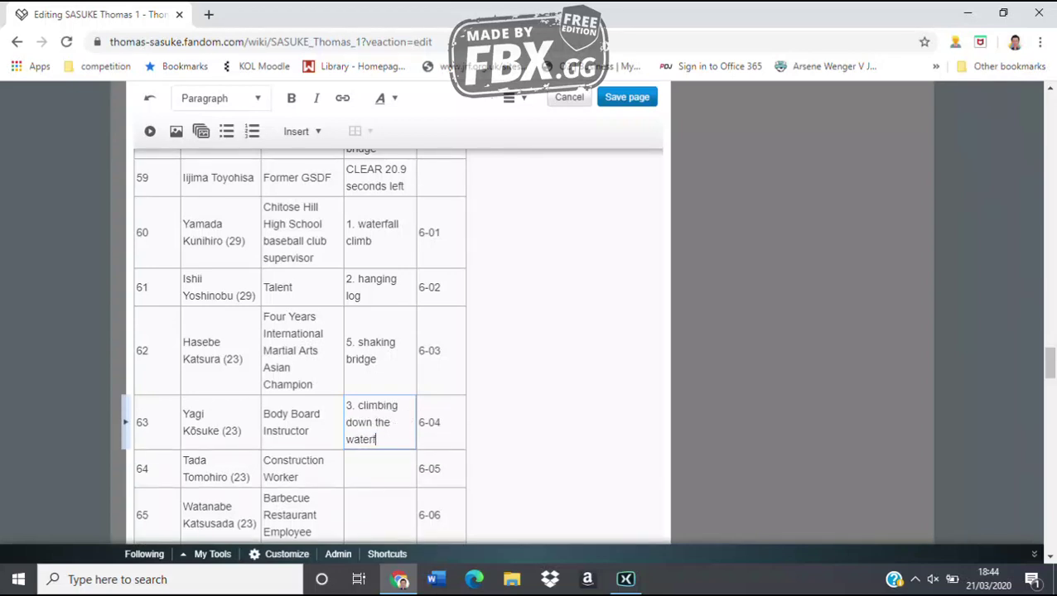
click(379, 469)
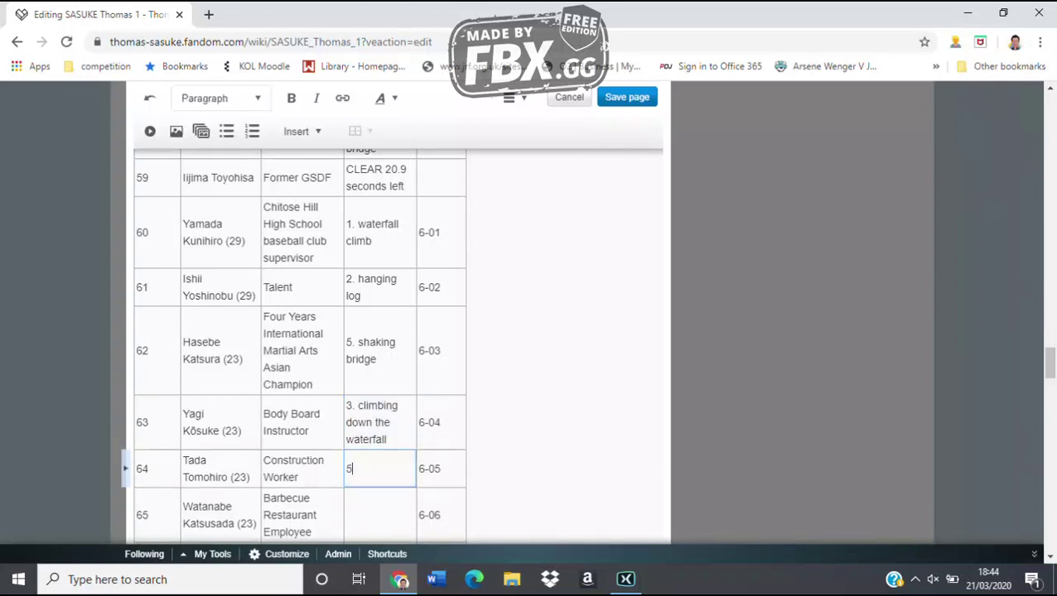
text(5. shaking brdge)
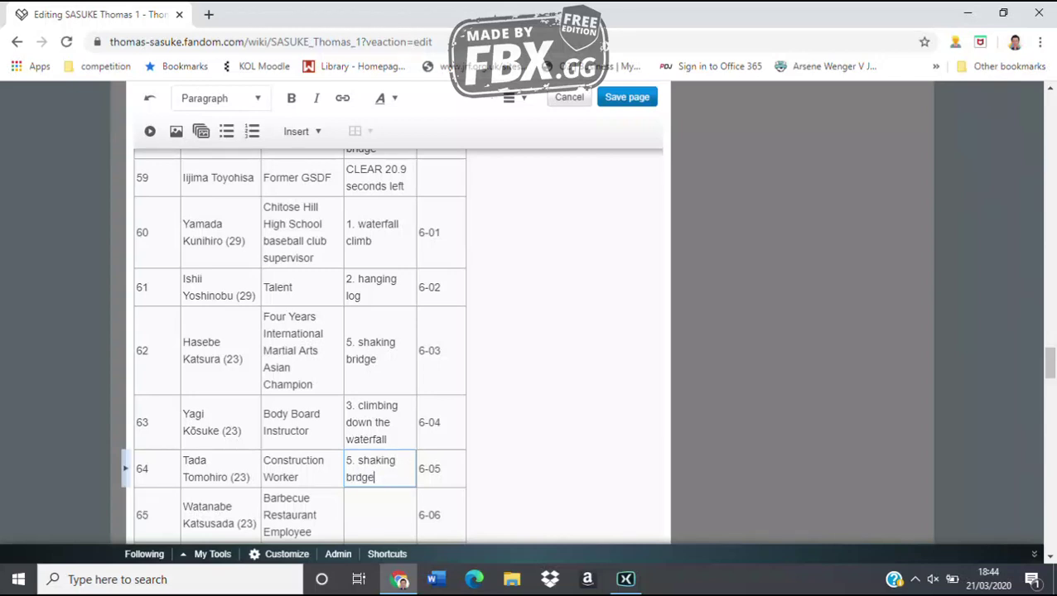
key(BackSpace)
key(BackSpace)
key(BackSpace)
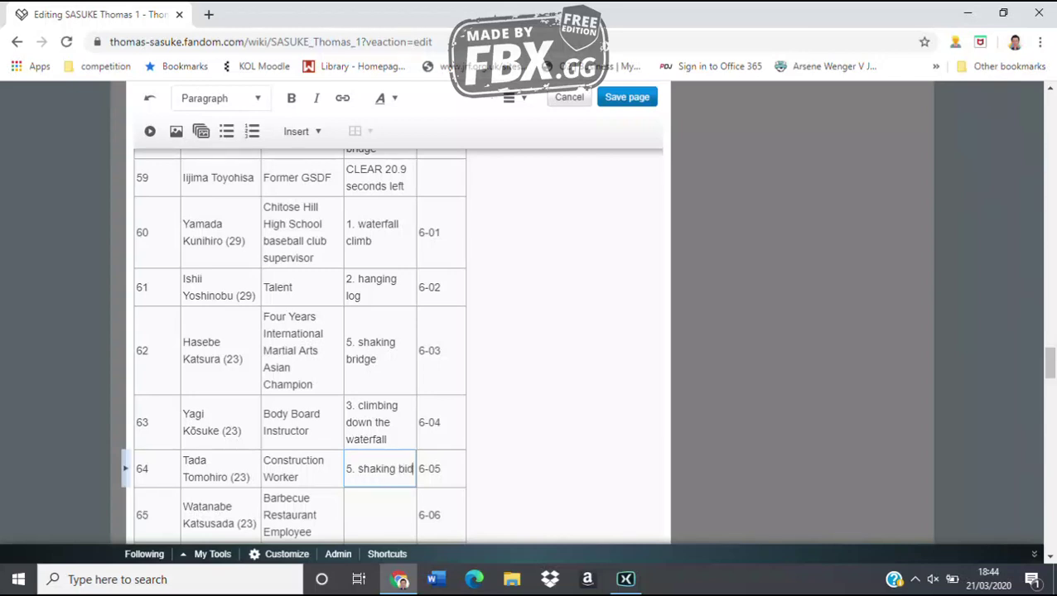
text(idge)
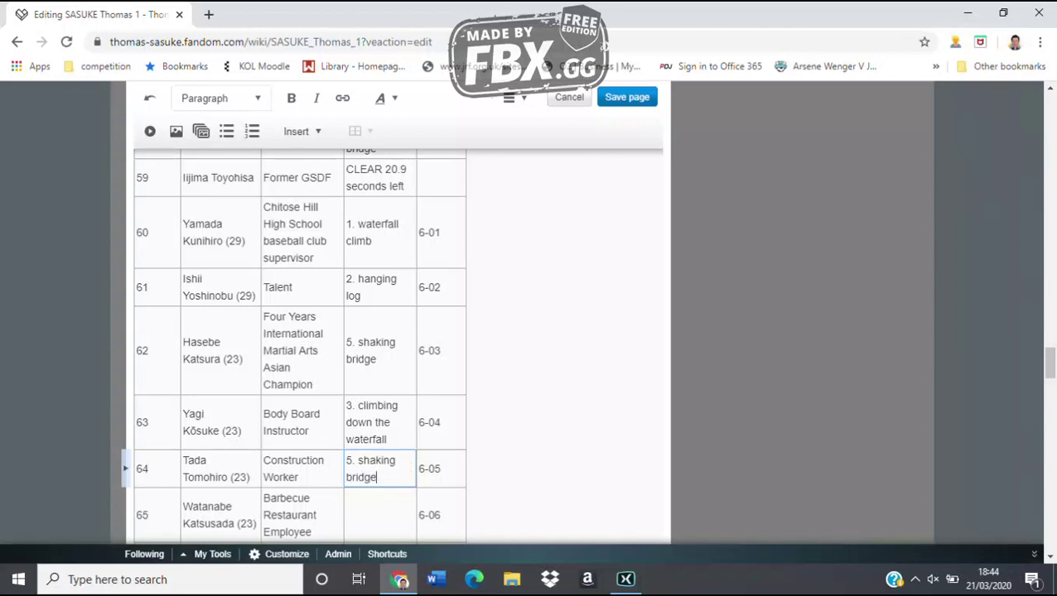
scroll(397, 348, down, 2)
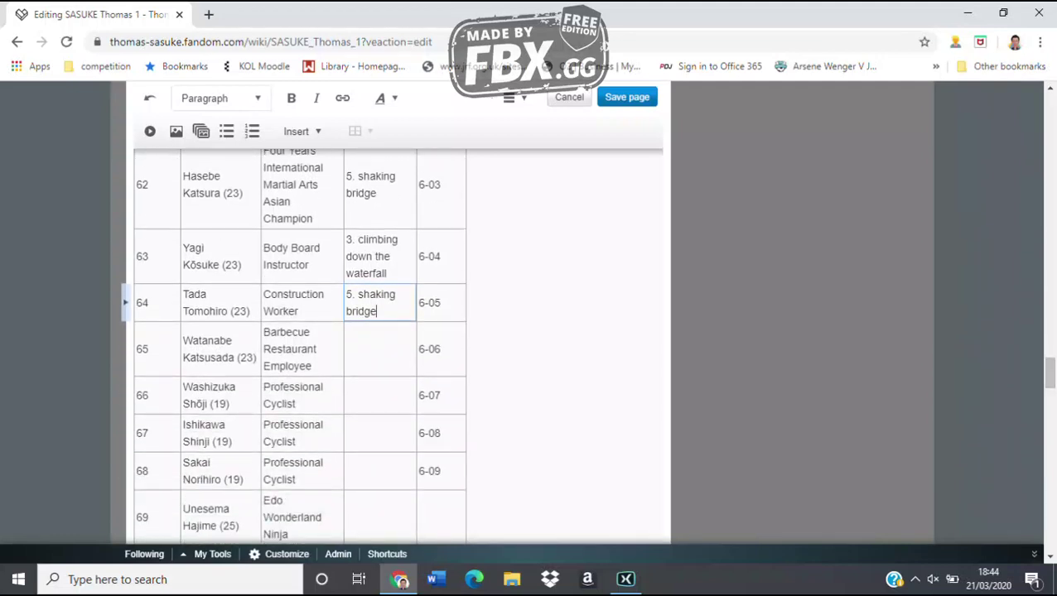
Fill row 65 with '3. climbing down the waterfall', rows 66–67 '1. waterfall climb', row 68 '5. shaking bridge'
key(Escape)
click(379, 348)
text(3.)
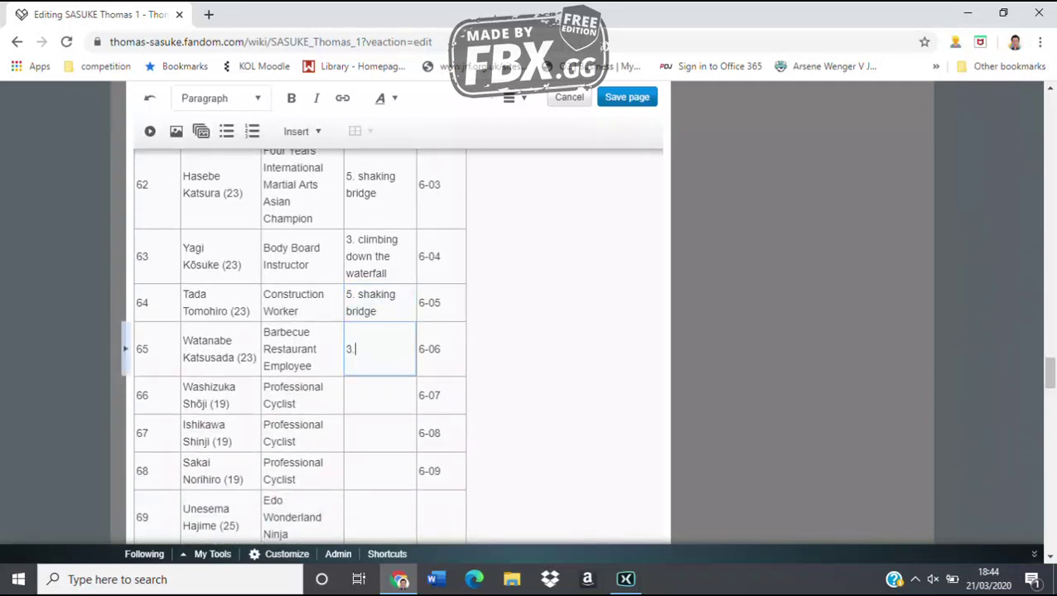
text( climbing down t)
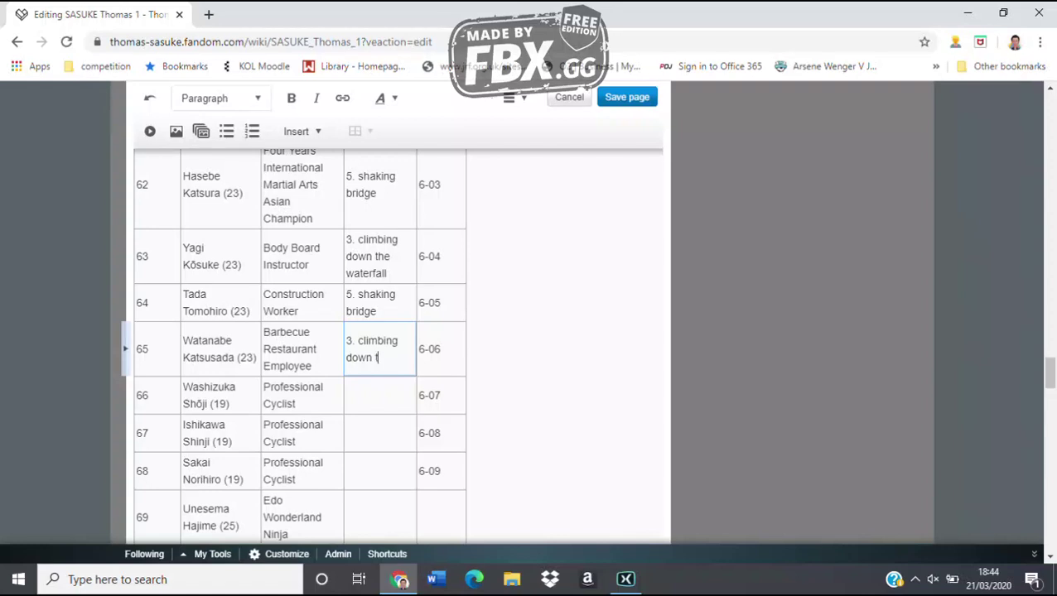
text(he waterfall)
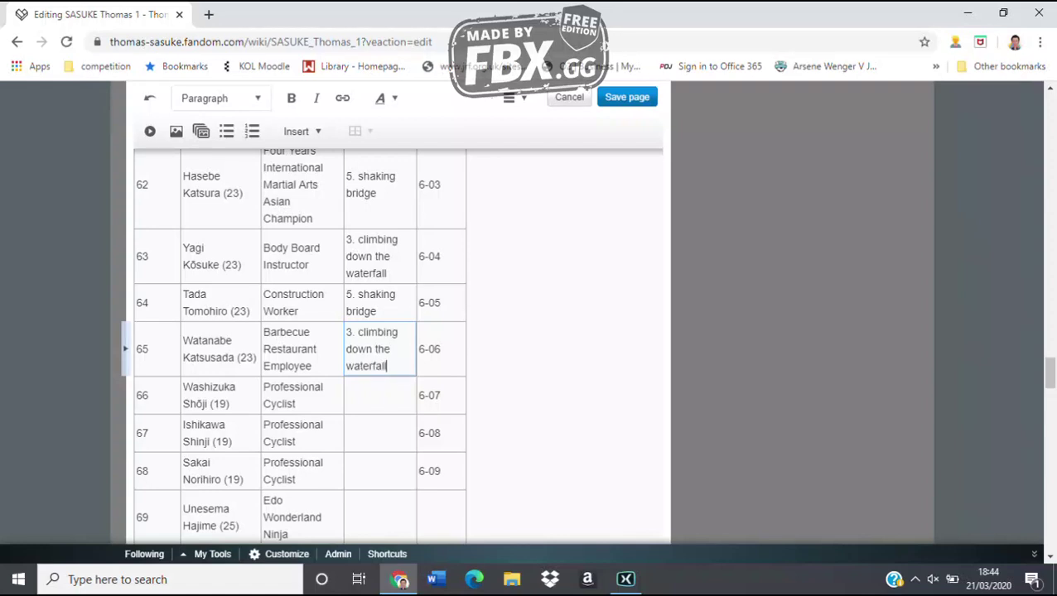
click(379, 395)
text(1.)
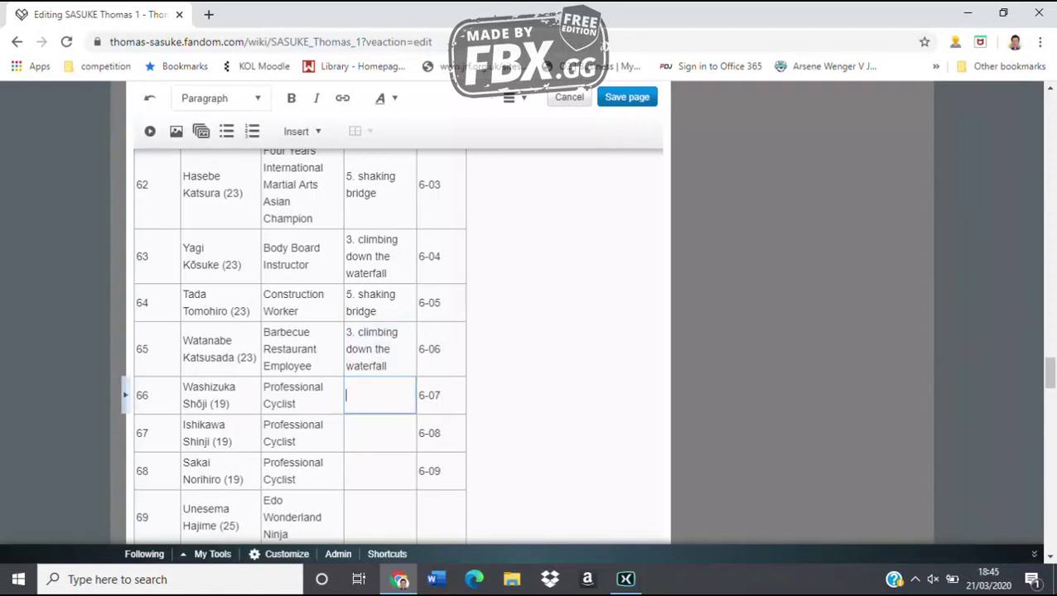
text( waterfall climb)
click(379, 432)
text(1. wa)
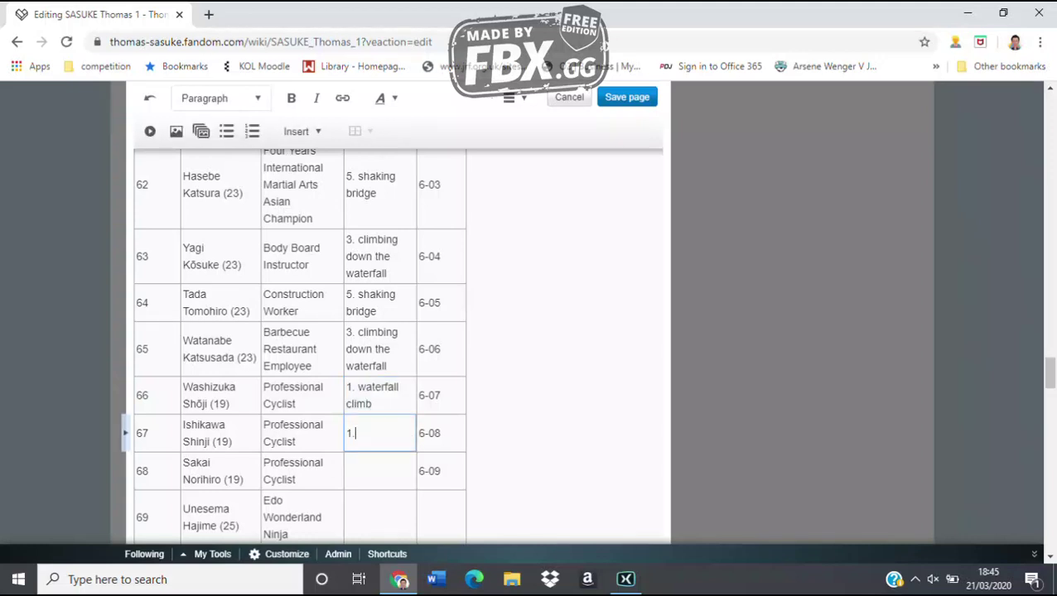
text(terfa)
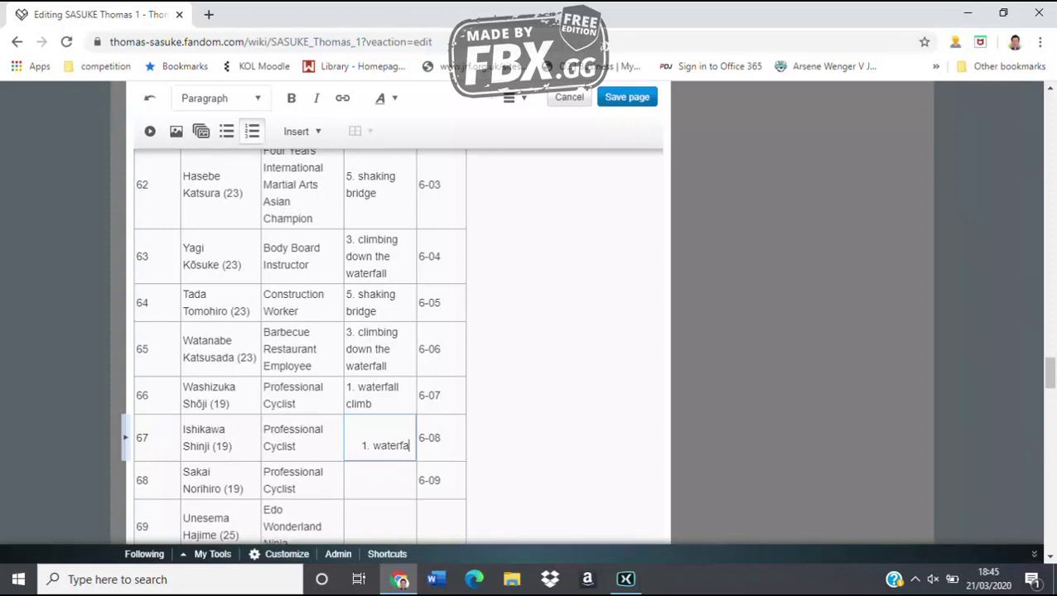
text(ll climb)
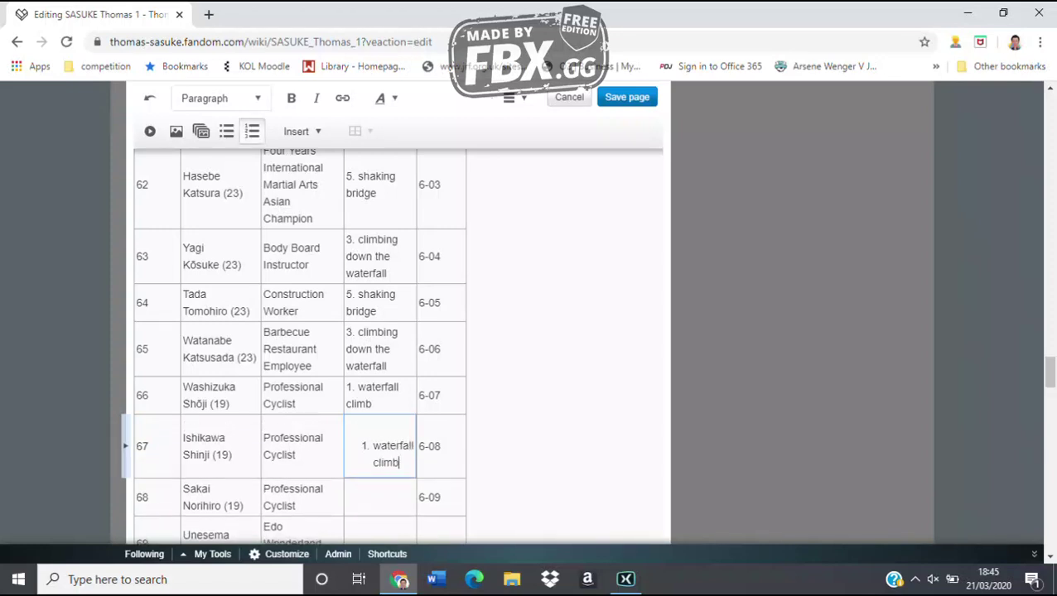
click(380, 496)
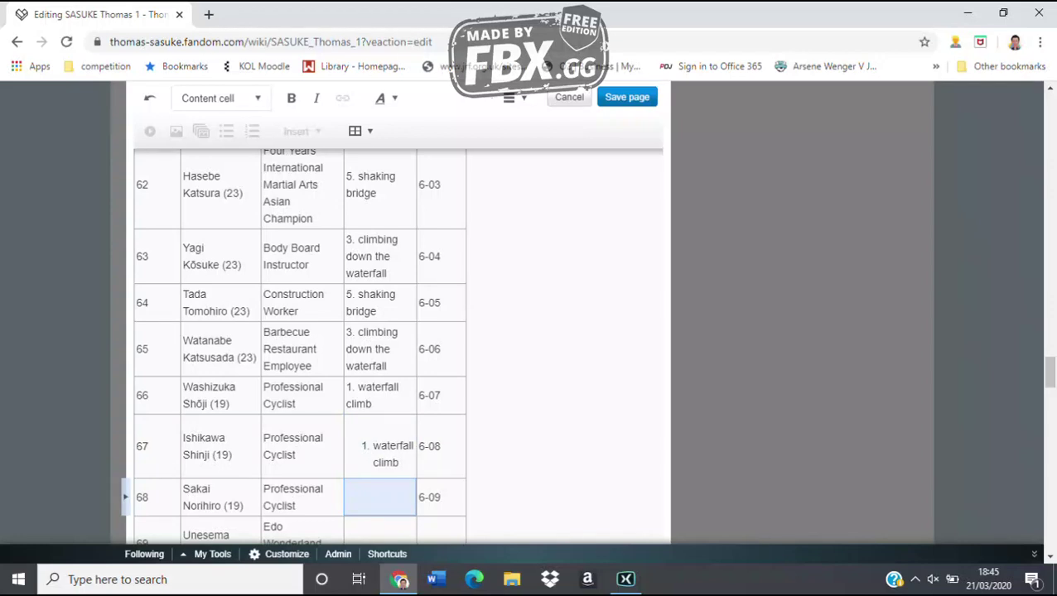
text(5. shak)
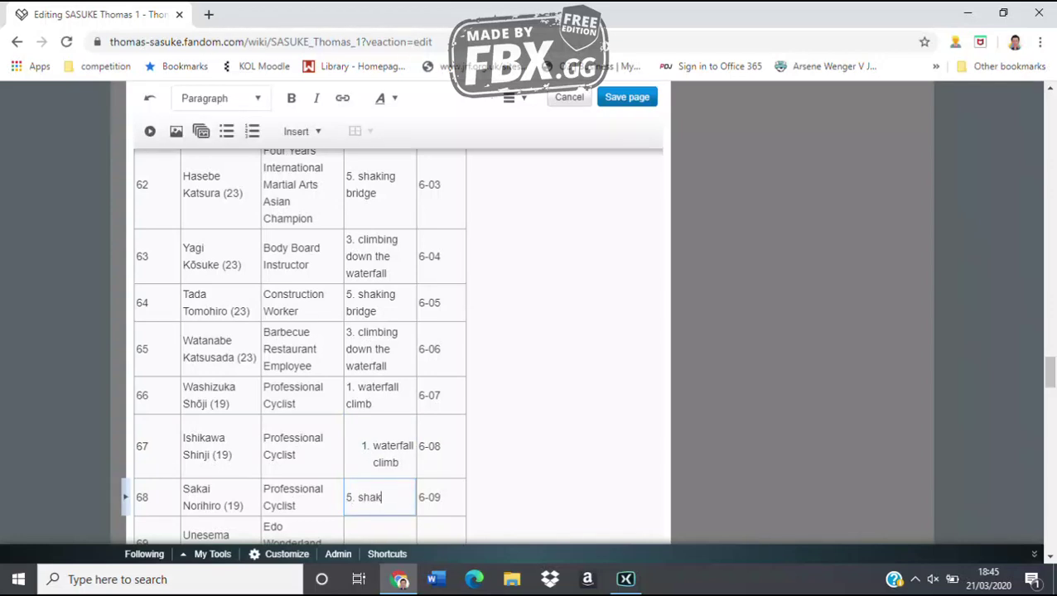
text(ing bridge)
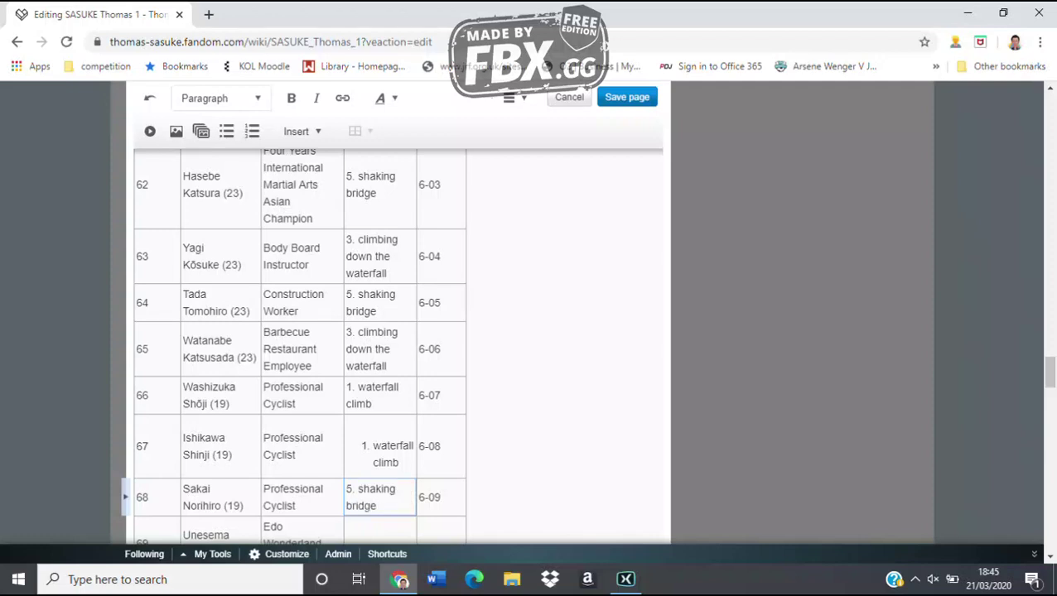
scroll(381, 331, down, 1)
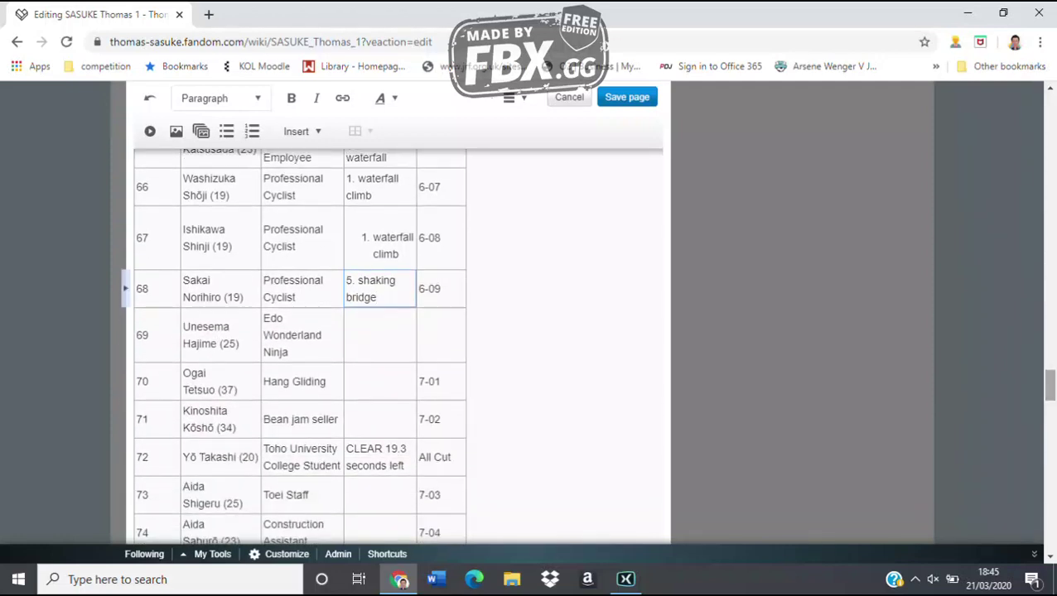
Enter '1. waterfall climb' as the result for rows 69 and 70
click(379, 335)
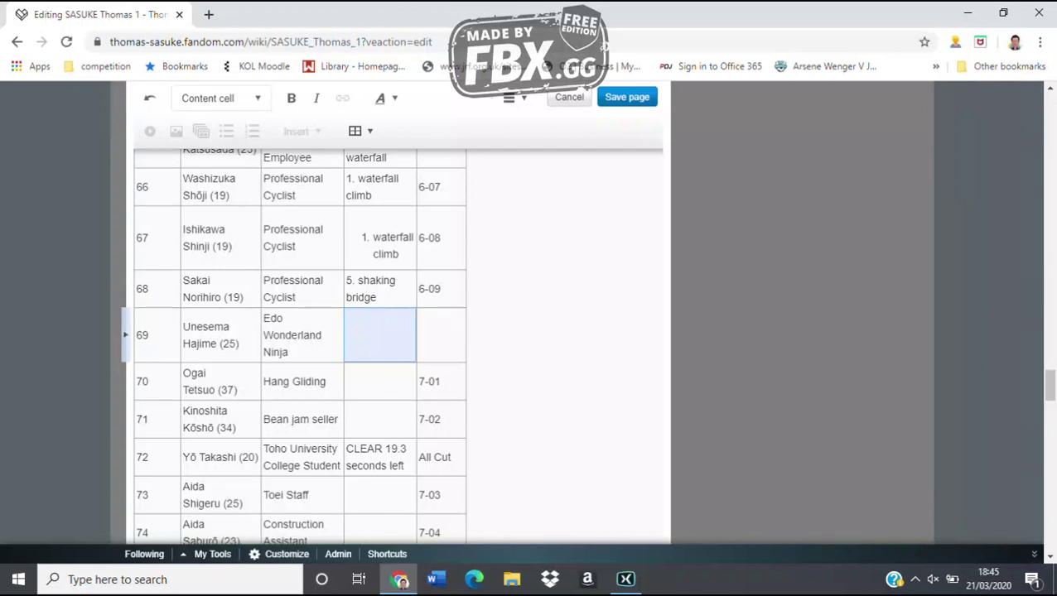
text(1. wa)
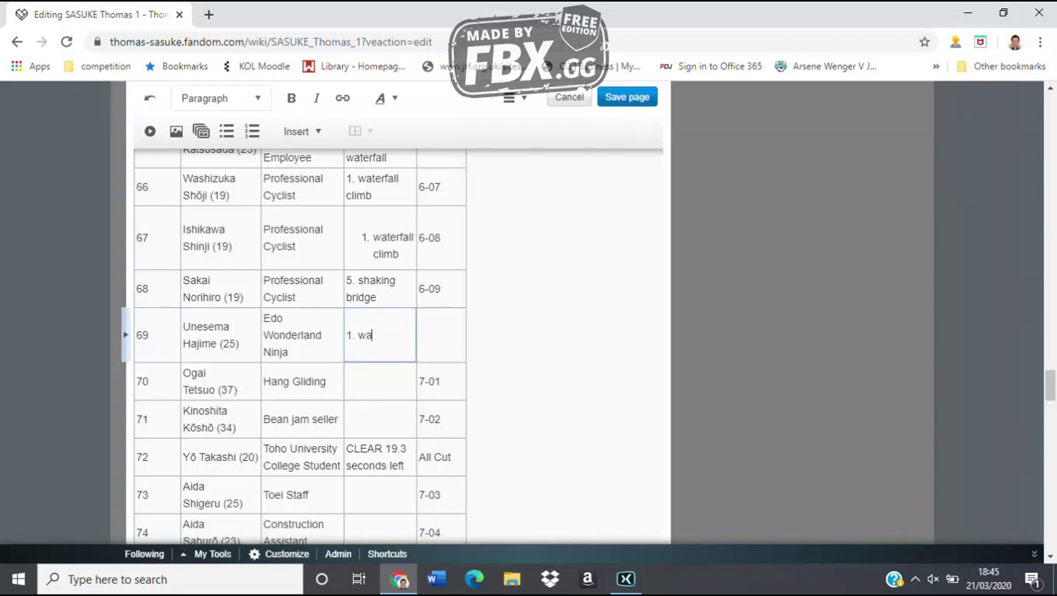
text(terfall climb)
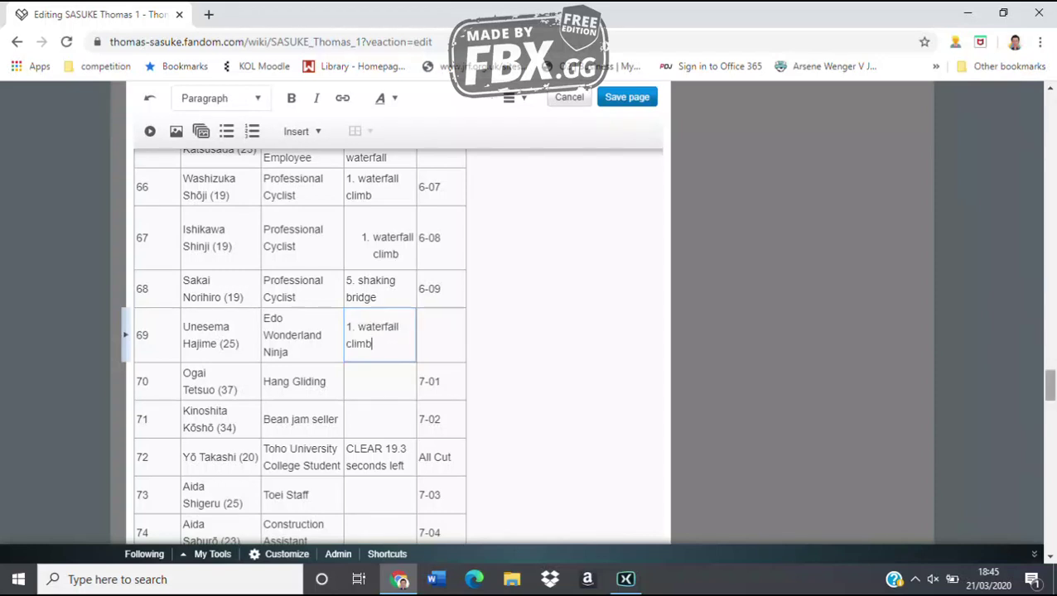
scroll(331, 331, down, 3)
scroll(332, 348, down, 6)
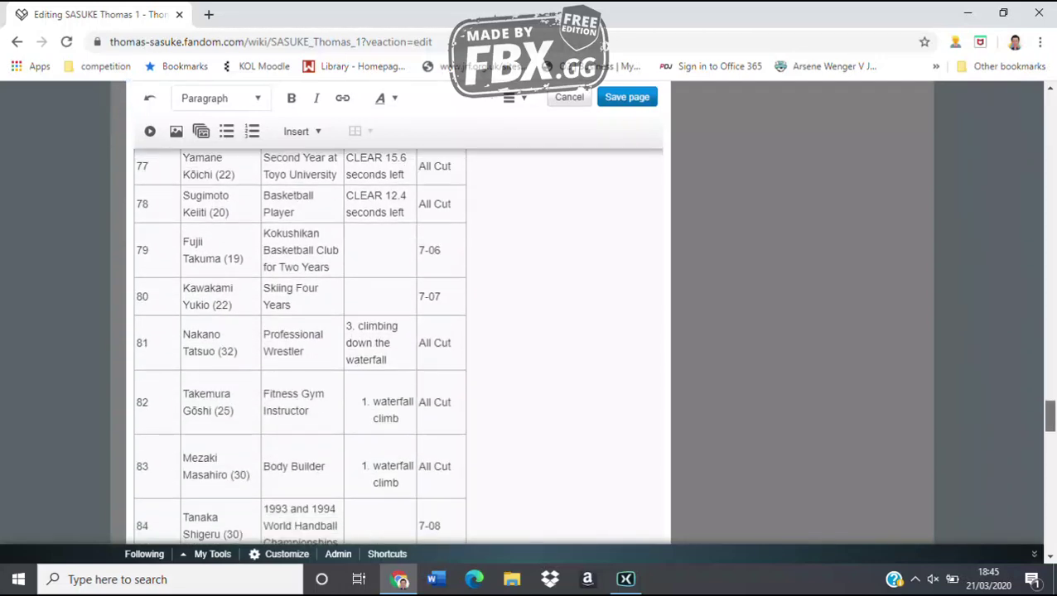
scroll(331, 347, down, 2)
scroll(332, 348, up, 8)
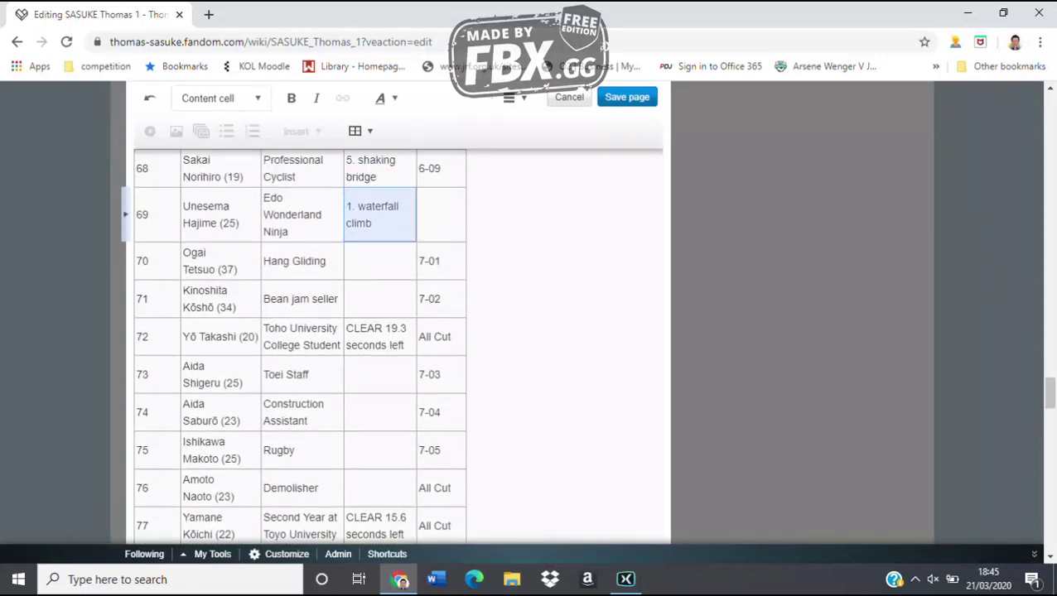
click(379, 261)
text(1. wa)
key(BackSpace)
key(BackSpace)
key(BackSpace)
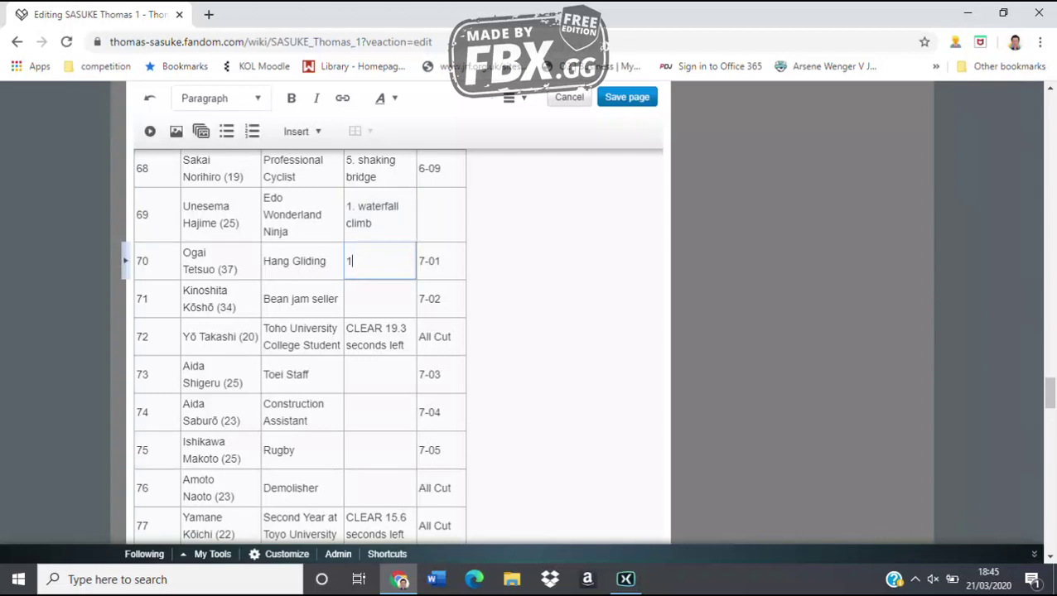
text(. waterfall climb)
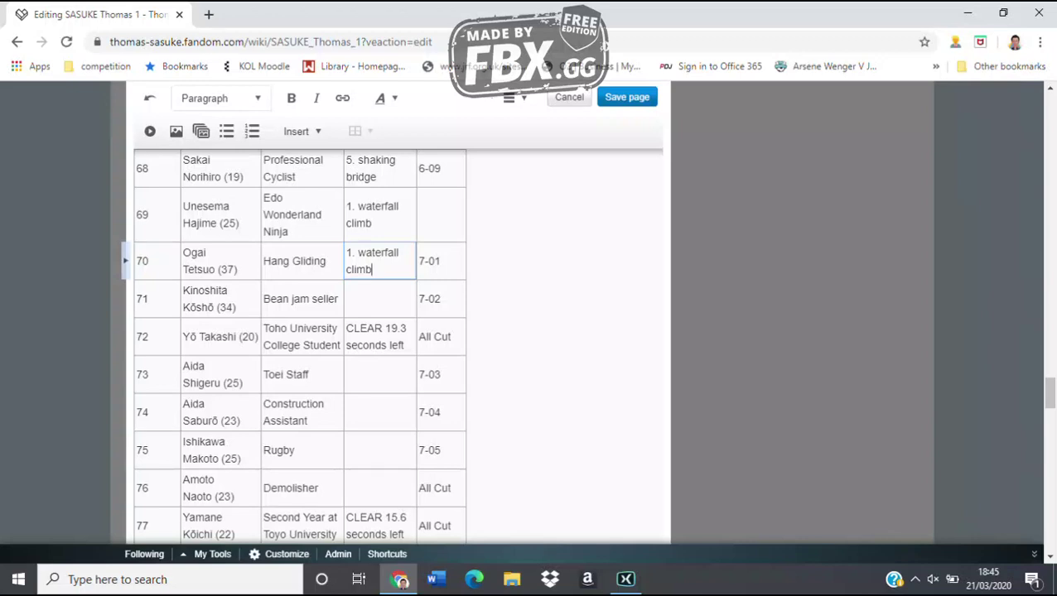
Fill rows 71 and 73 with '2. hanging log', row 74 with '3. climbing down the waterfall', and rows 75–76 with '1. waterfall climb'
click(379, 299)
text(2.)
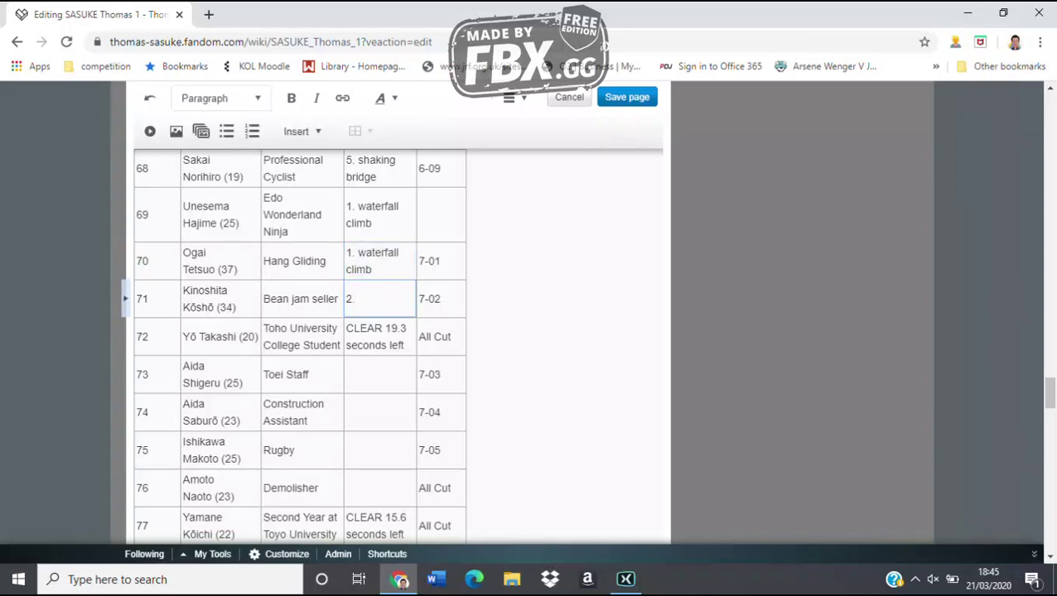
text( hanging log)
click(379, 374)
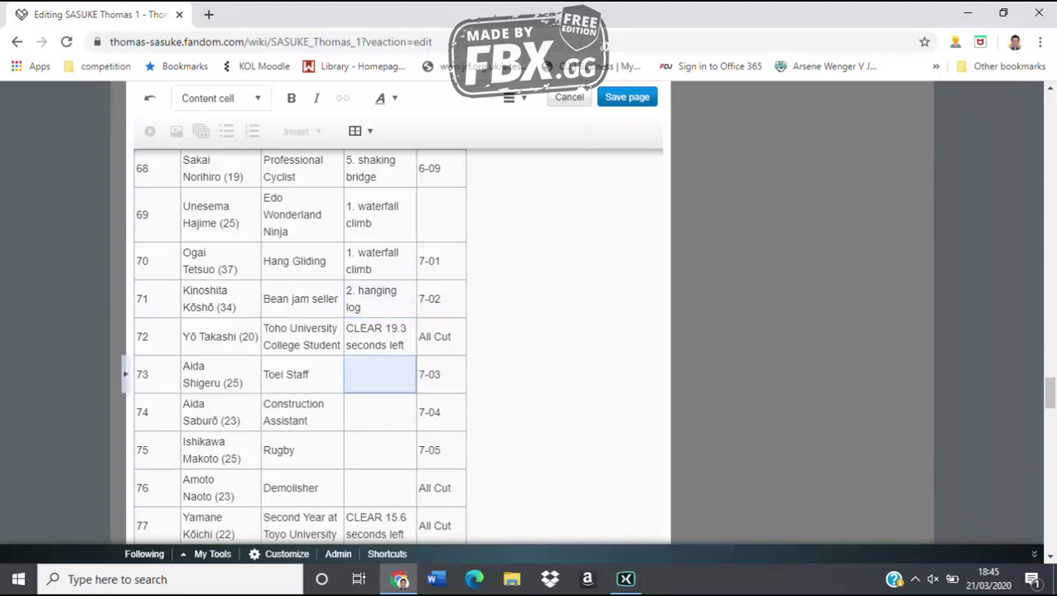
text(2. hanging log)
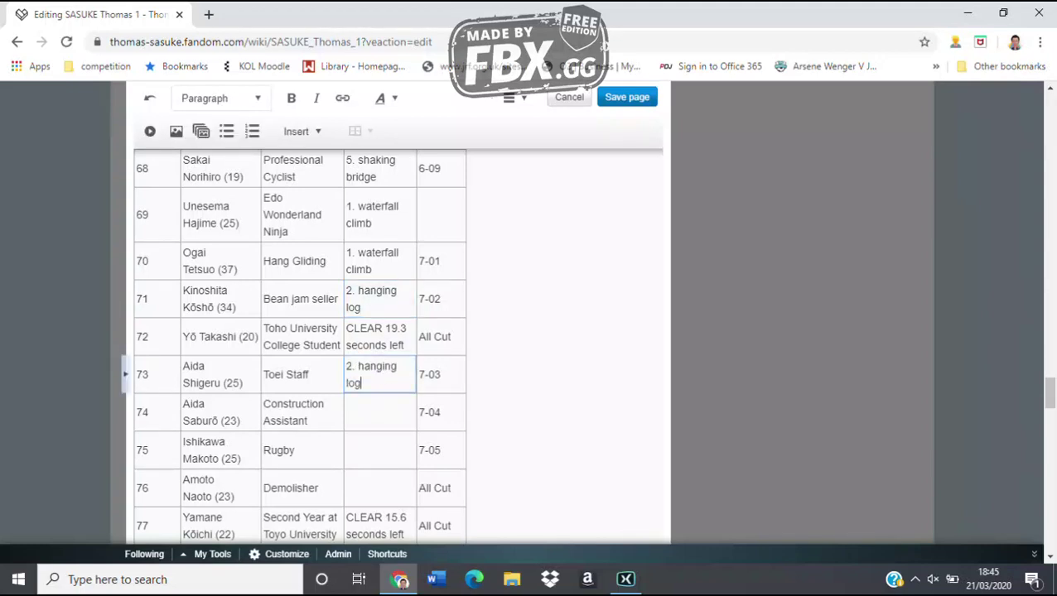
click(379, 412)
text(3. c)
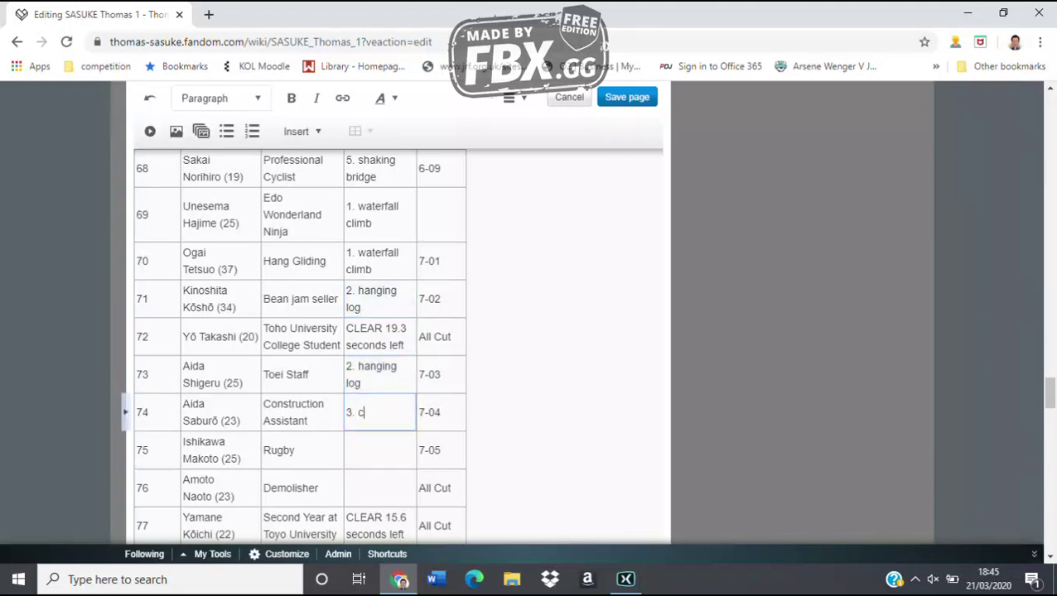
text(limbing down the waterfall)
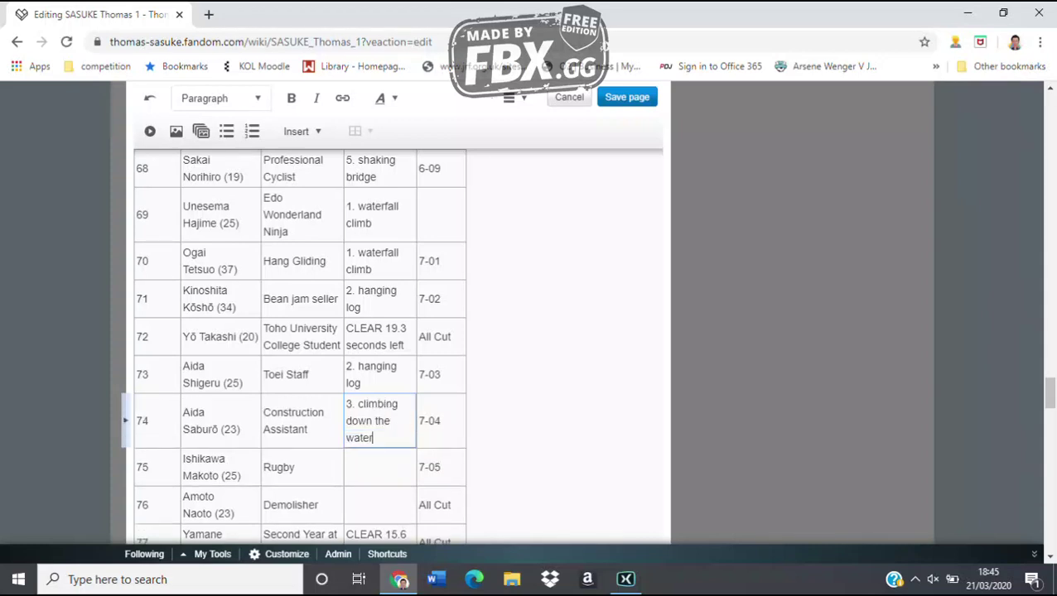
click(379, 505)
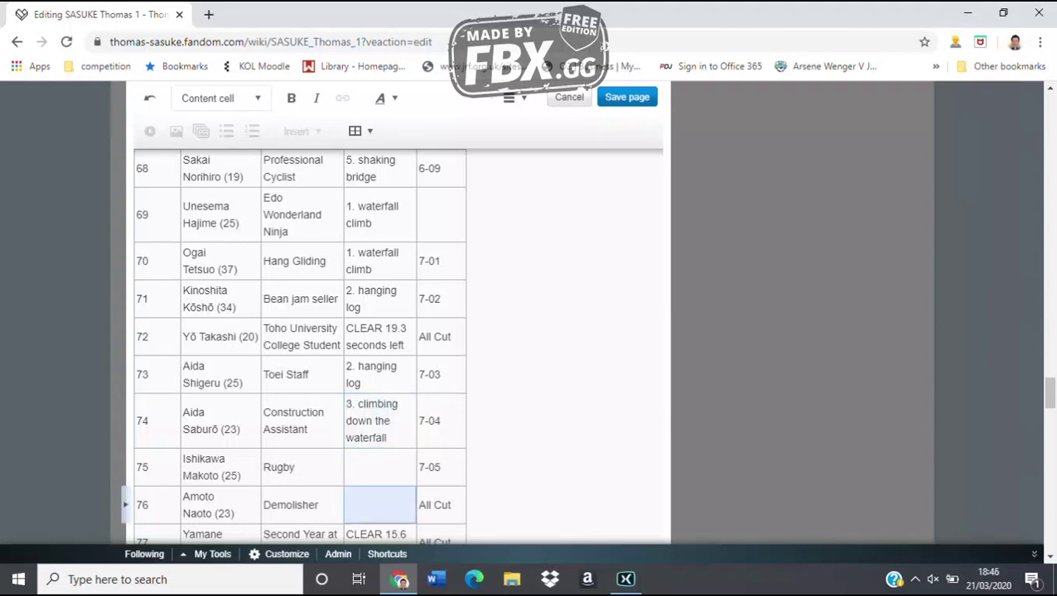
text(1. waterfall climb)
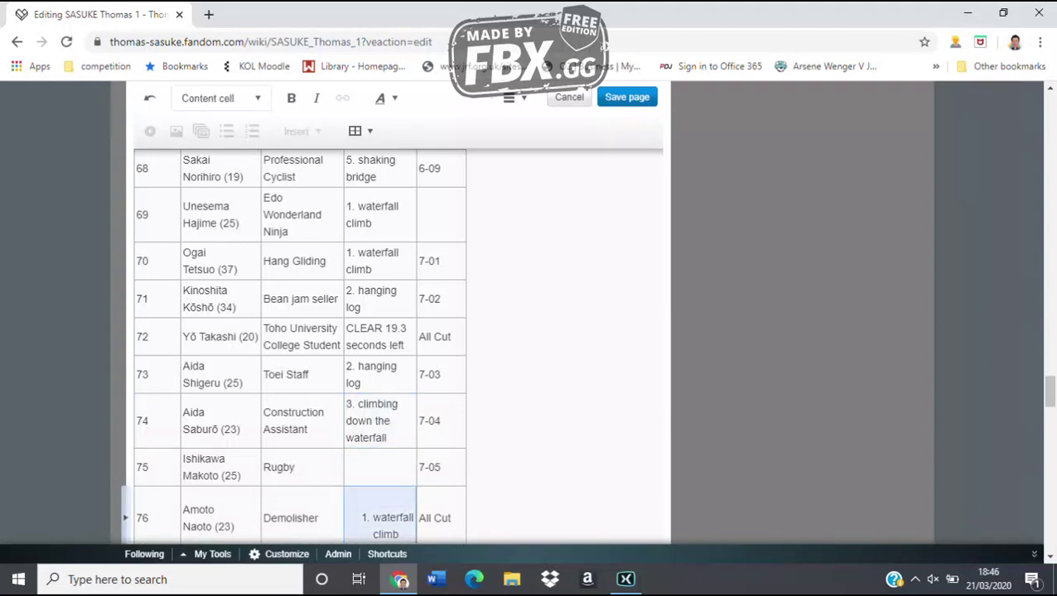
click(379, 467)
text(1. wat)
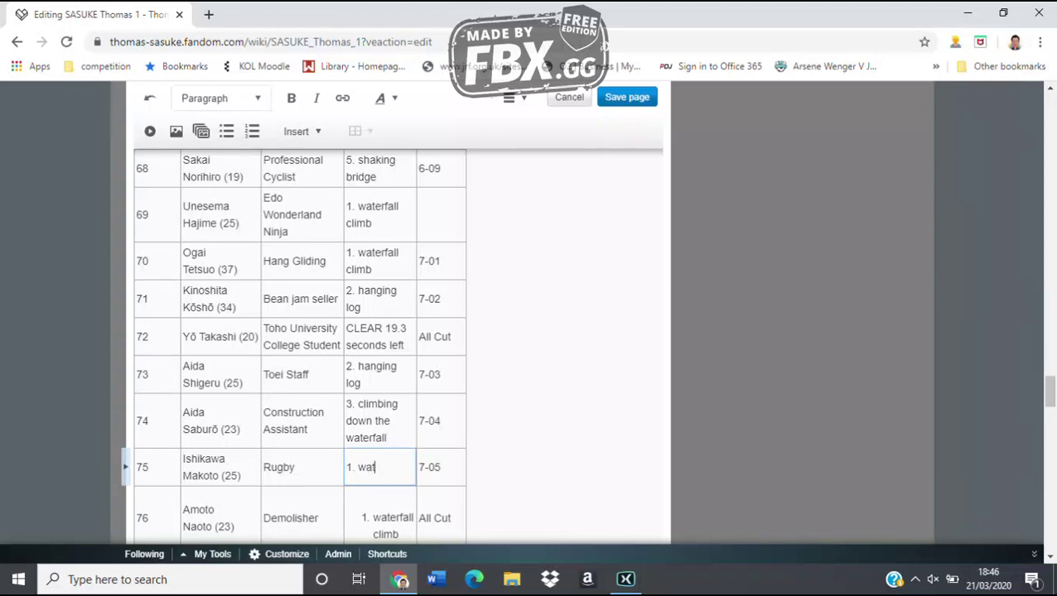
text(erfall climb)
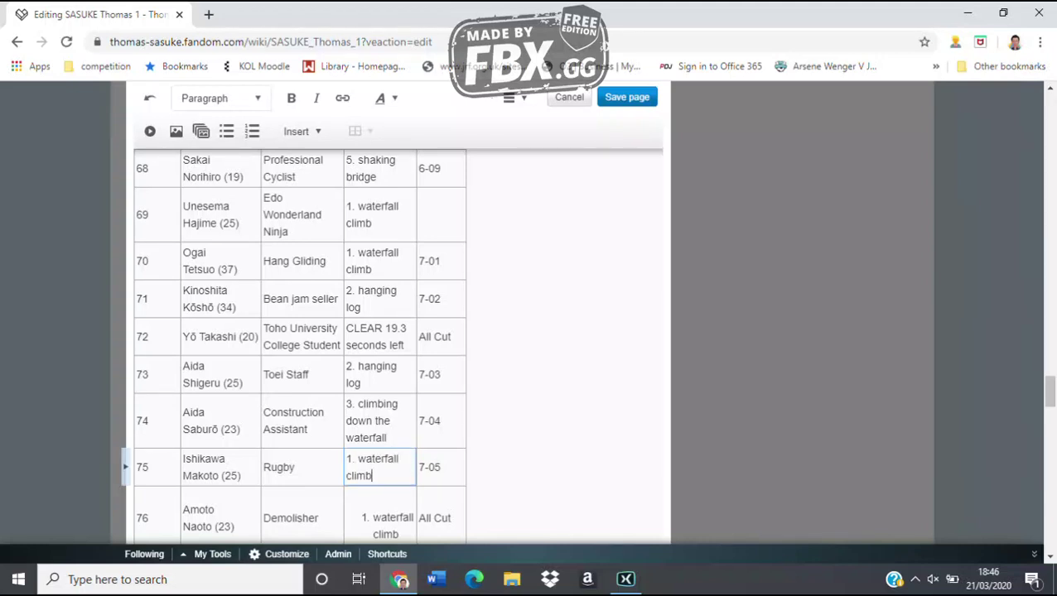
Enter '2. hanging log' for row 79 and '5. shaking bridge' for rows 80 and 84
scroll(381, 348, down, 3)
scroll(381, 348, down, 3)
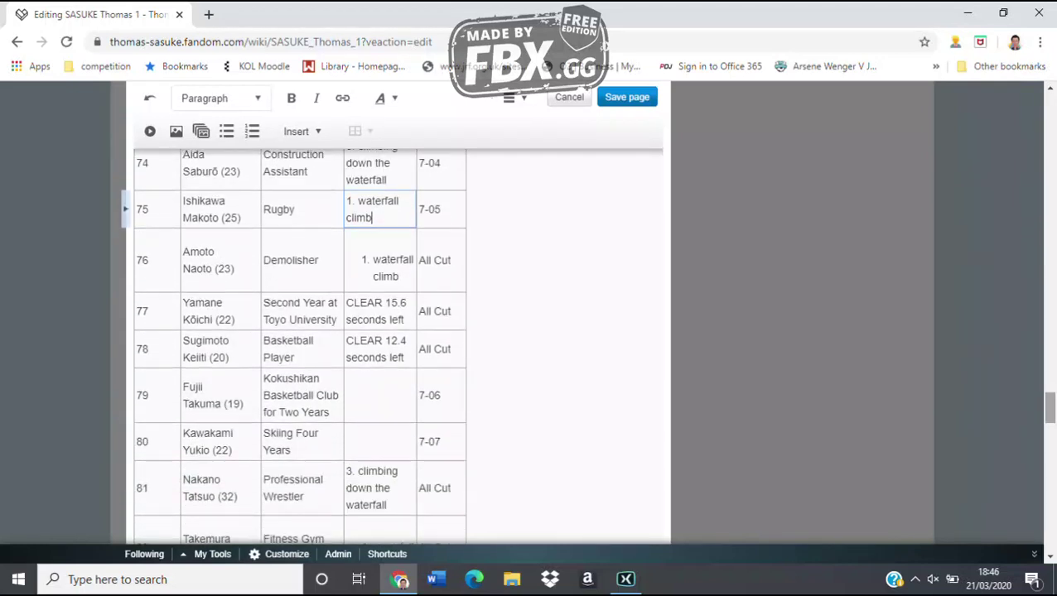
key(Escape)
click(380, 395)
text(2)
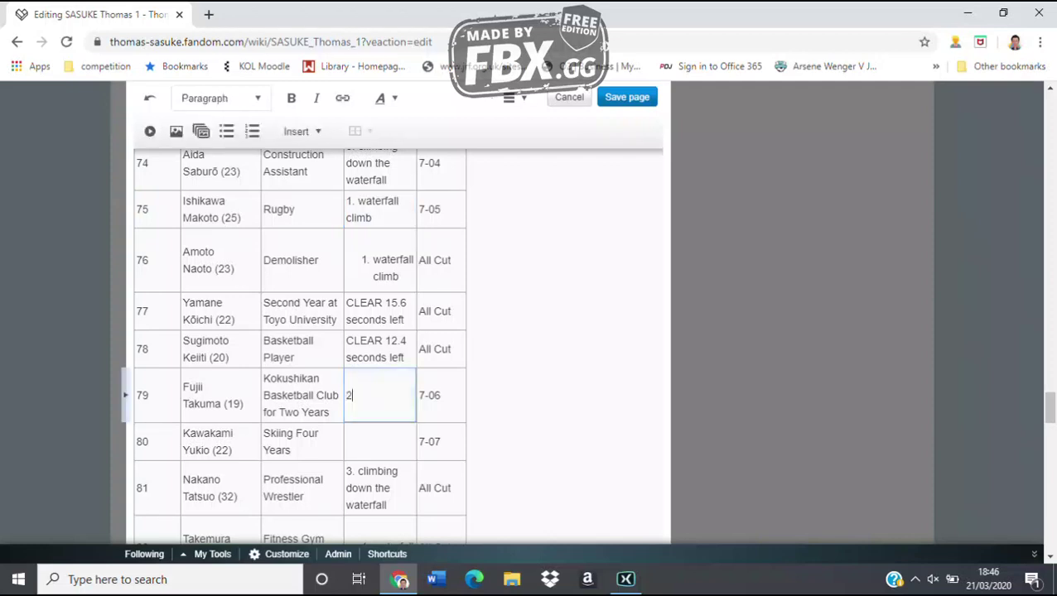
text(. hanging log)
key(Escape)
key(Down)
text(5)
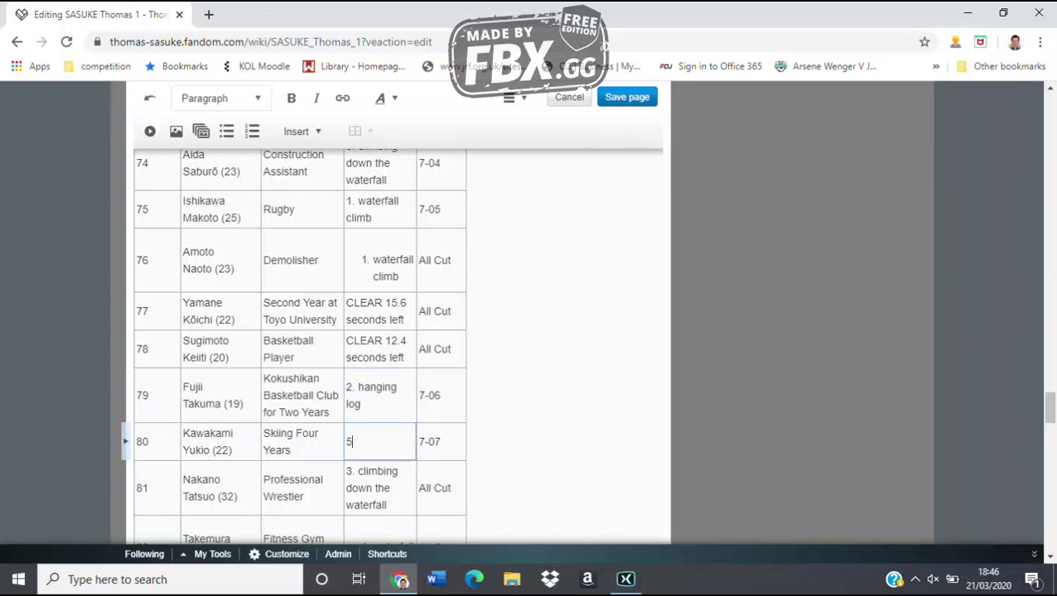
text(. shaking bridge)
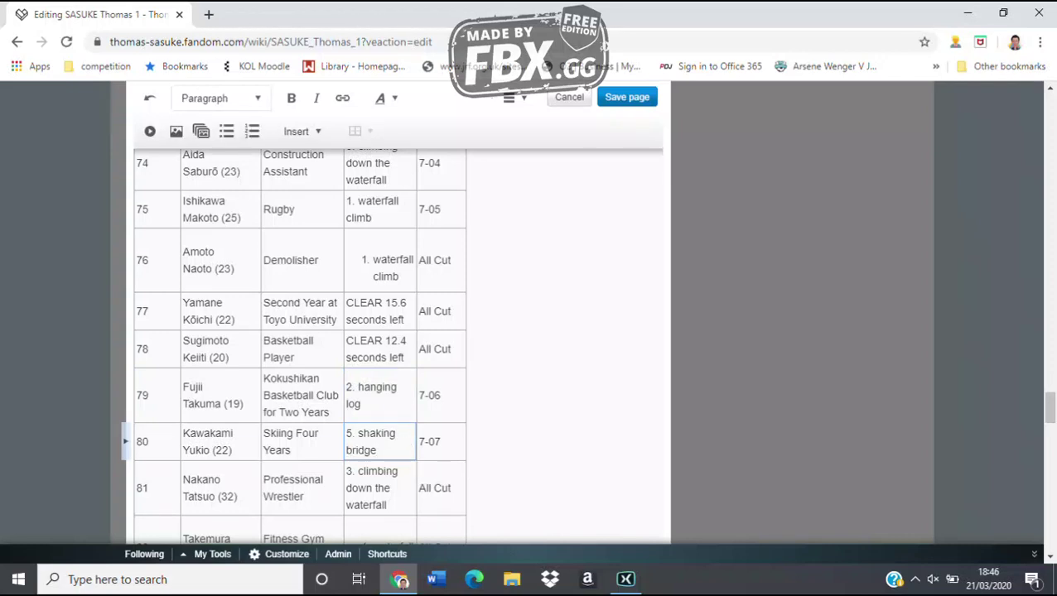
scroll(300, 346, down, 5)
scroll(300, 346, up, 2)
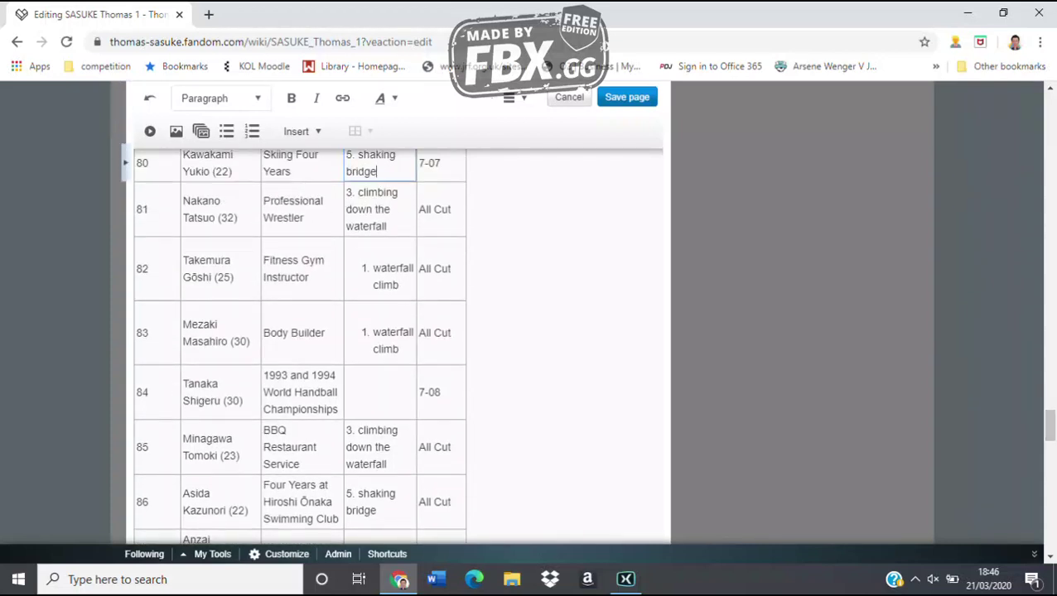
click(379, 392)
text(5.)
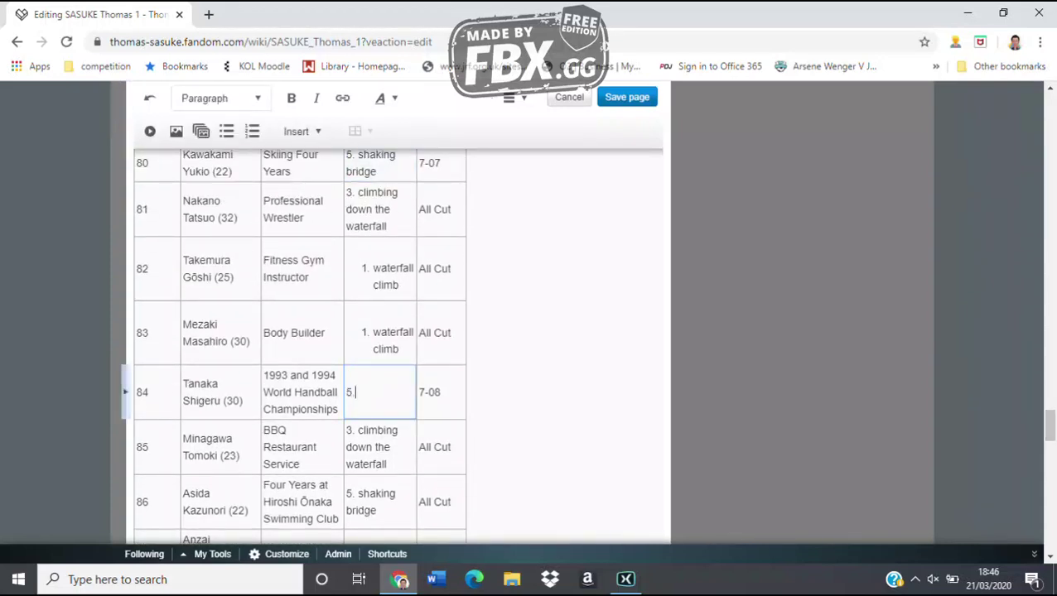
text( shaking bridge)
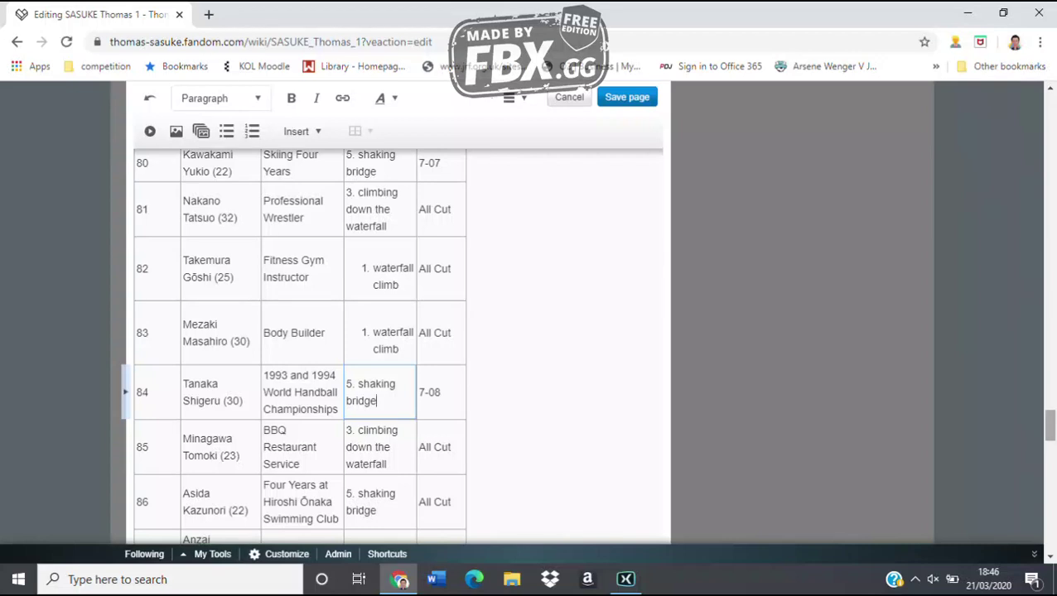
Record row 87 as '3. climbing down the waterfall' and row 88 as 'CLEAR 27.1 seconds left'
scroll(300, 347, down, 3)
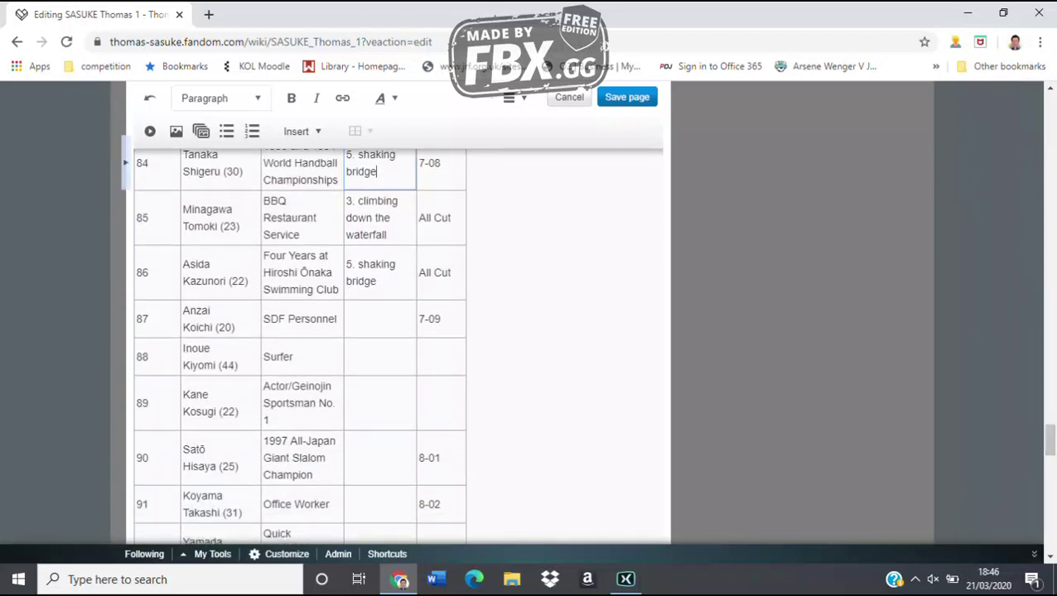
key(Escape)
key(Down)
key(Down)
key(Down)
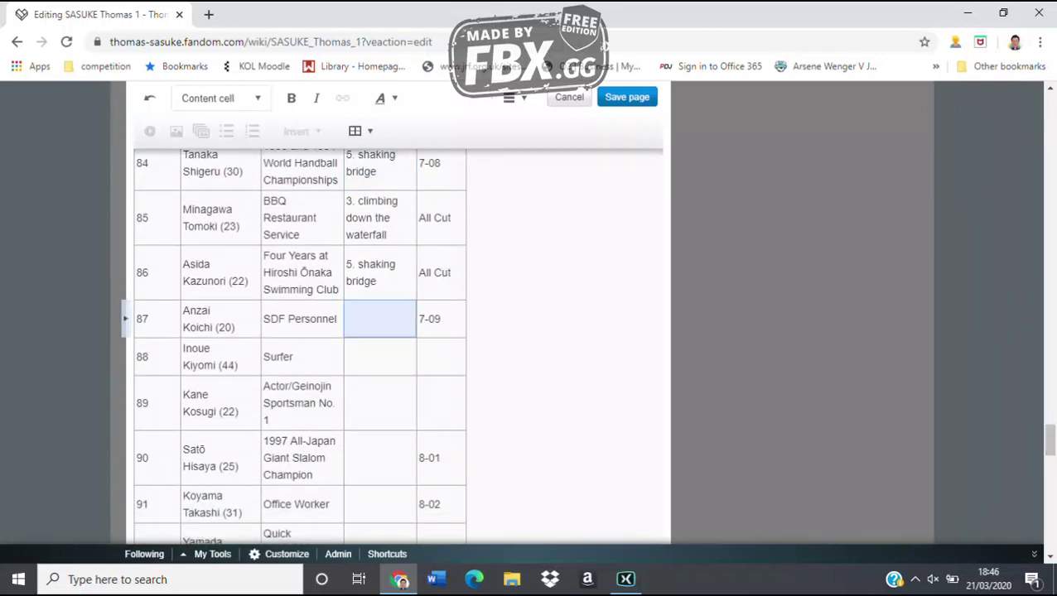
text(3. cl)
key(BackSpace)
key(BackSpace)
key(BackSpace)
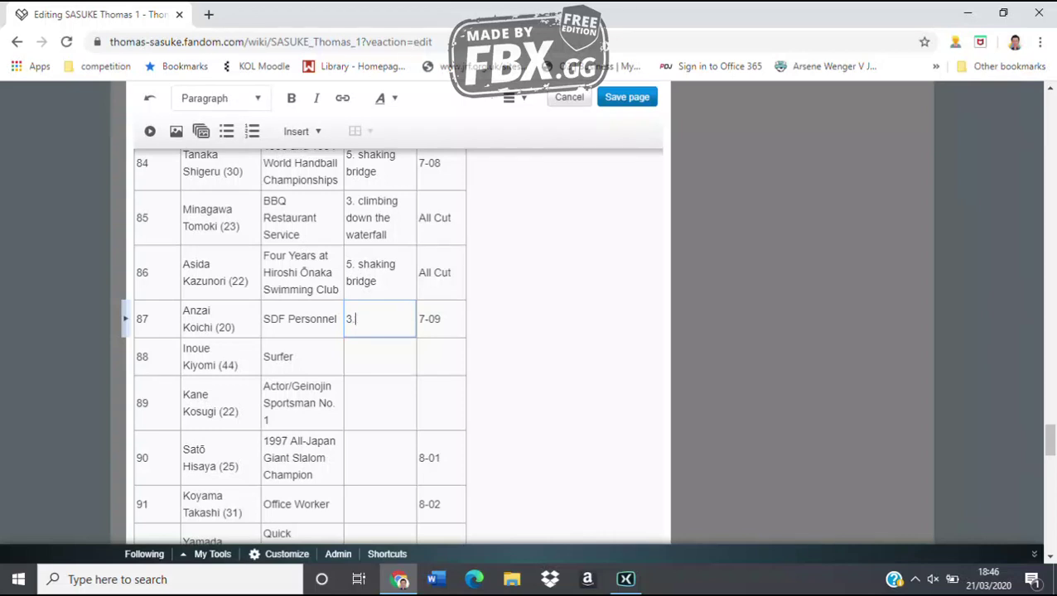
text(climbing down)
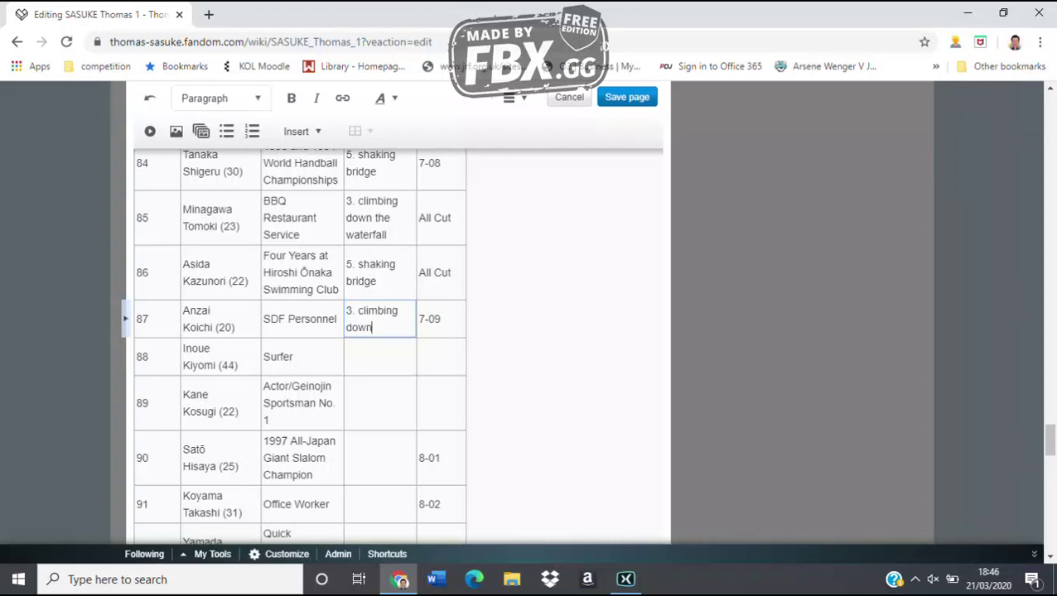
text( the water)
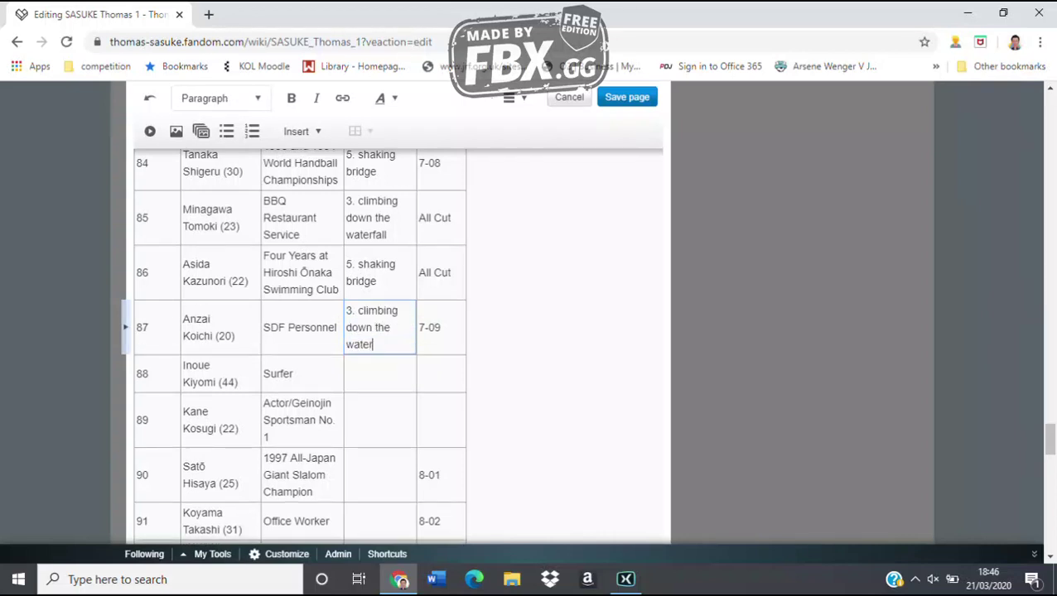
text(fall)
key(Return)
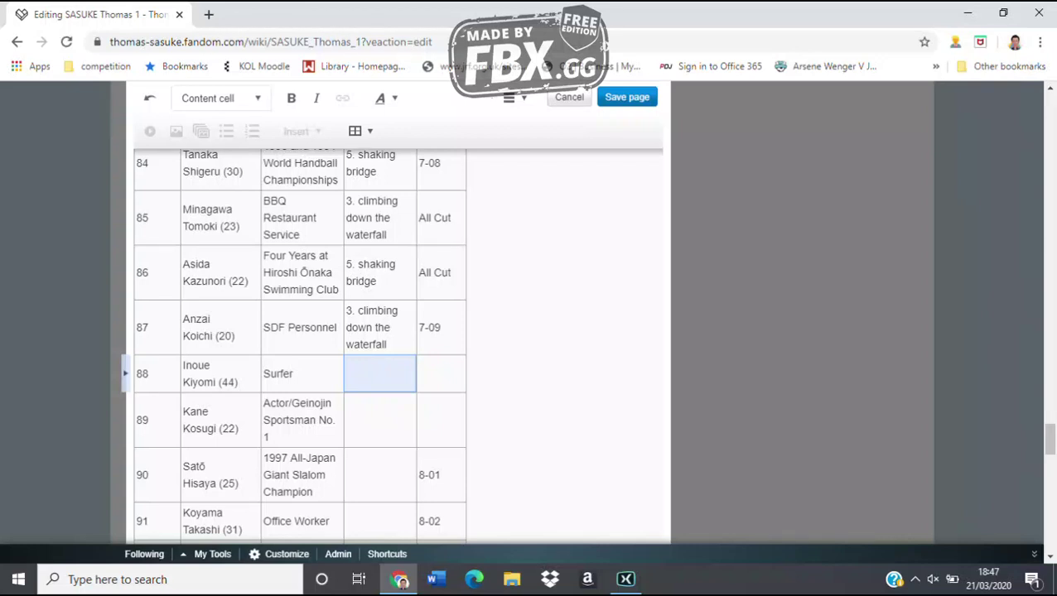
text(CLE)
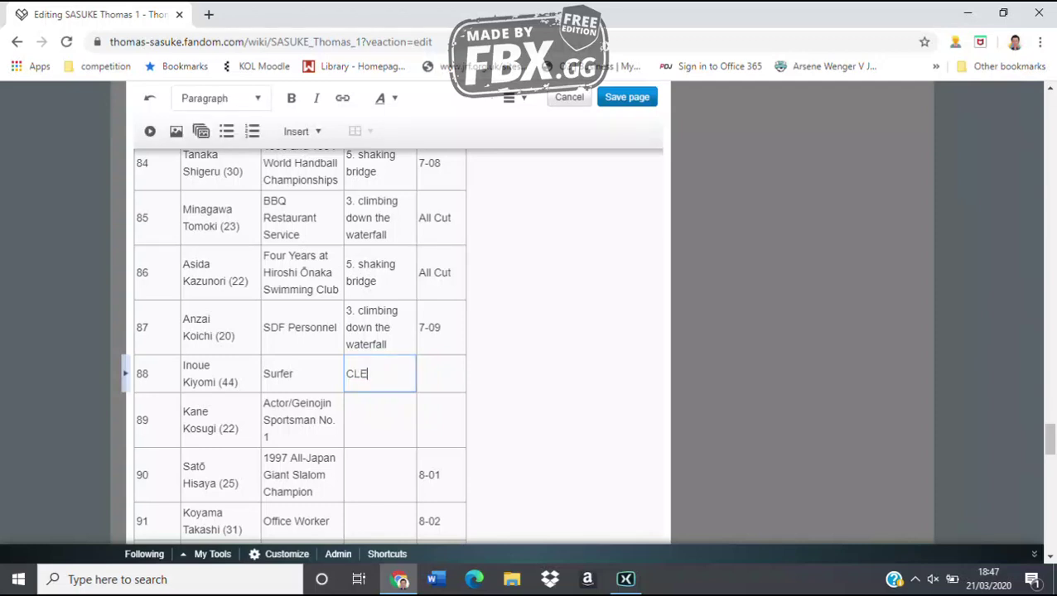
text(AR 27.1 seconds left)
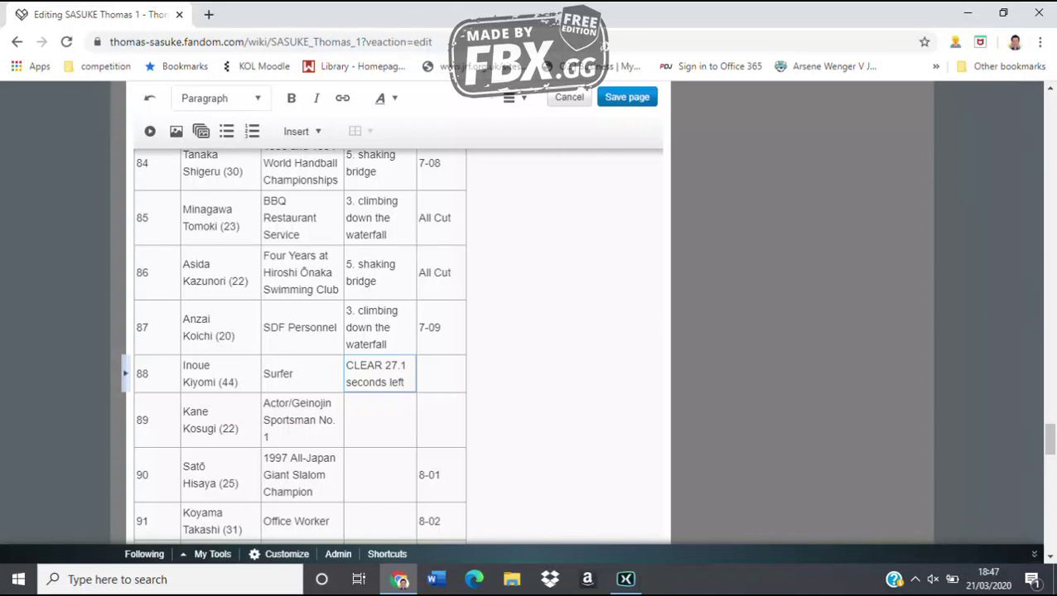
key(Escape)
key(Down)
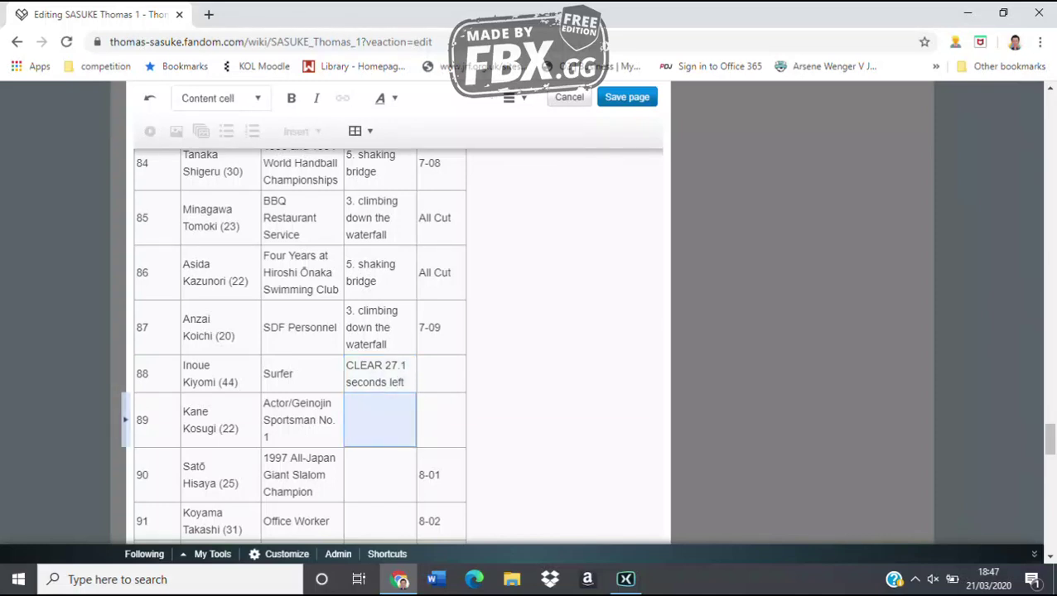
Enter 'CLEAR 11.9 seconds left' into row 89's Result cell
scroll(381, 348, down, 3)
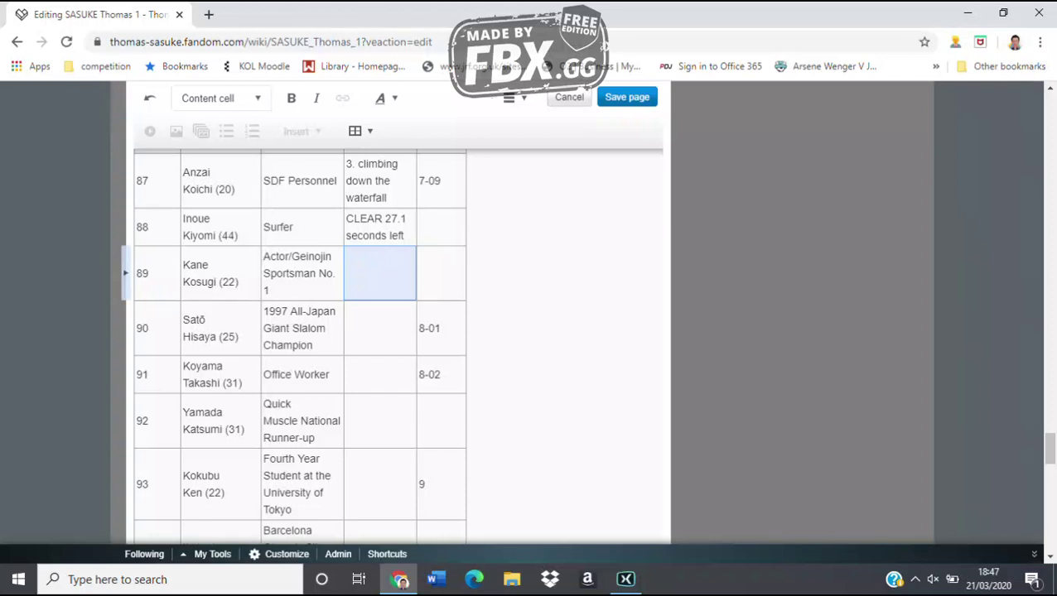
text(CLEA)
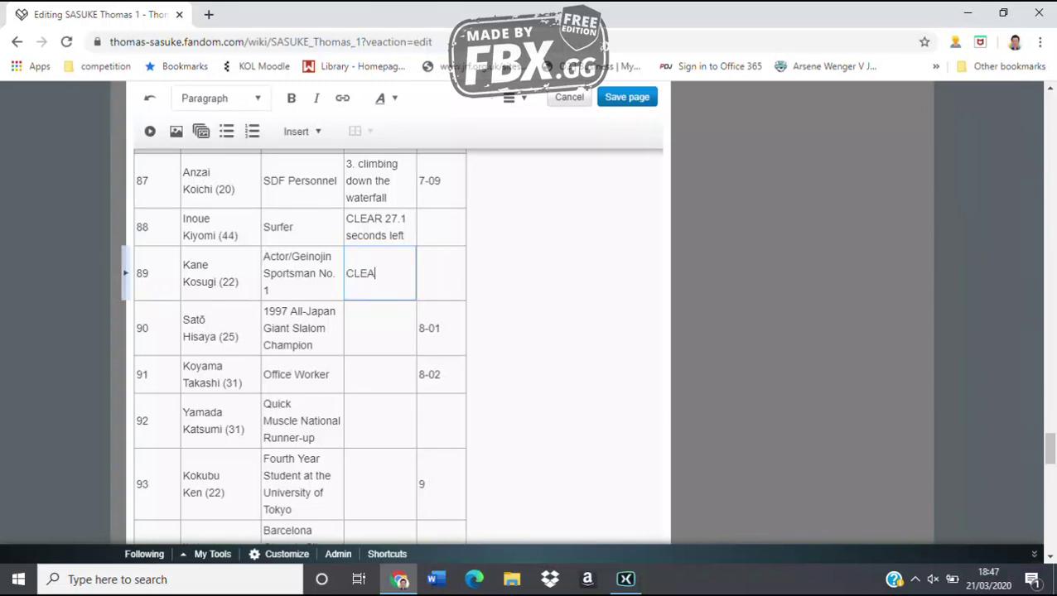
text(R 11.9 seco)
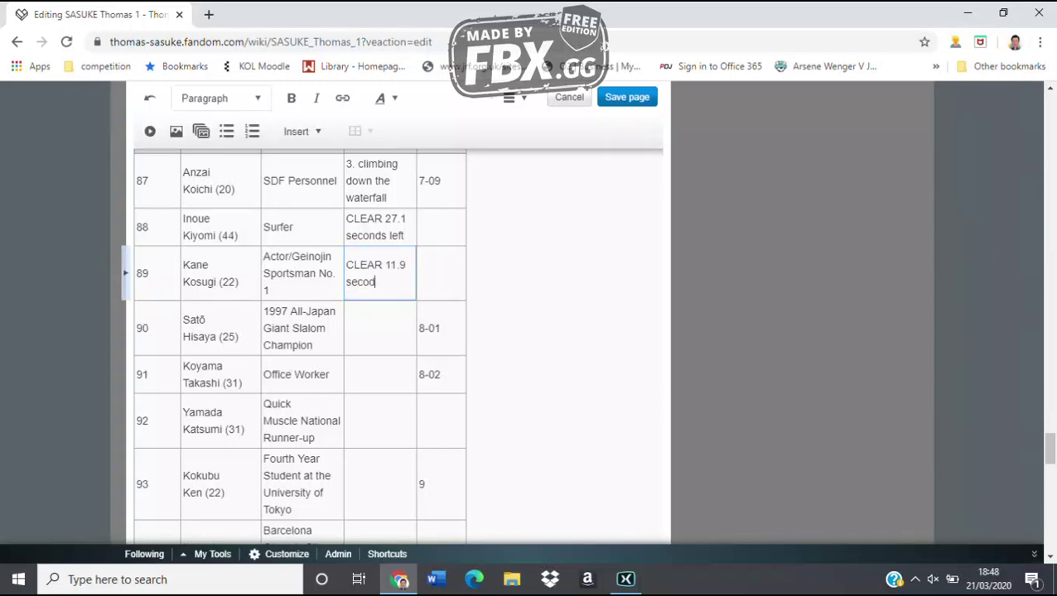
text(nds left)
click(441, 226)
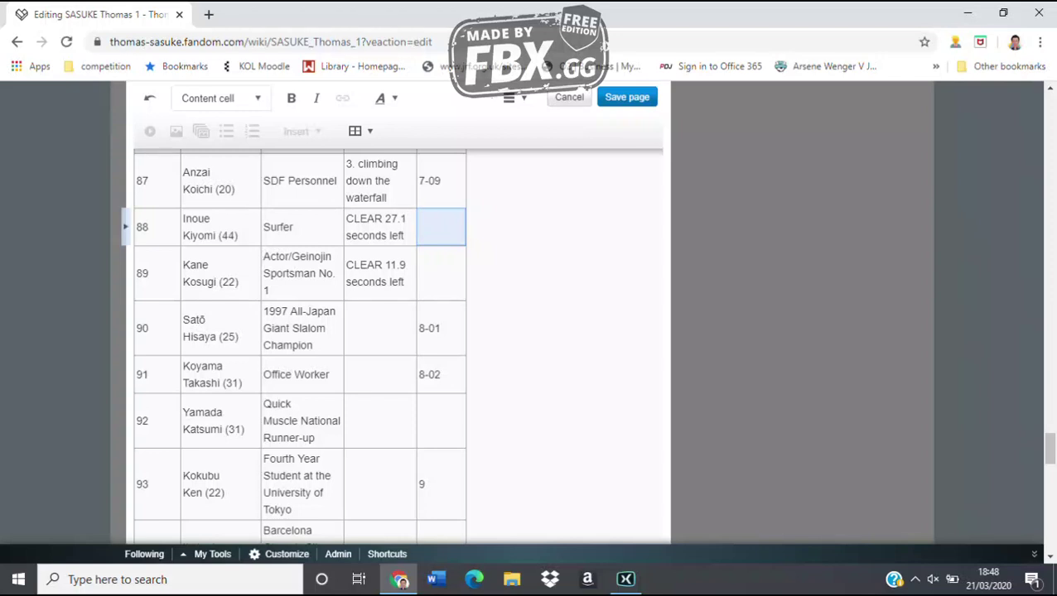
Add the note 'forgot to go but then pulled it together' to row 88, and enter 'CLEAR 28.3 seconds left' for row 90
text(forgo)
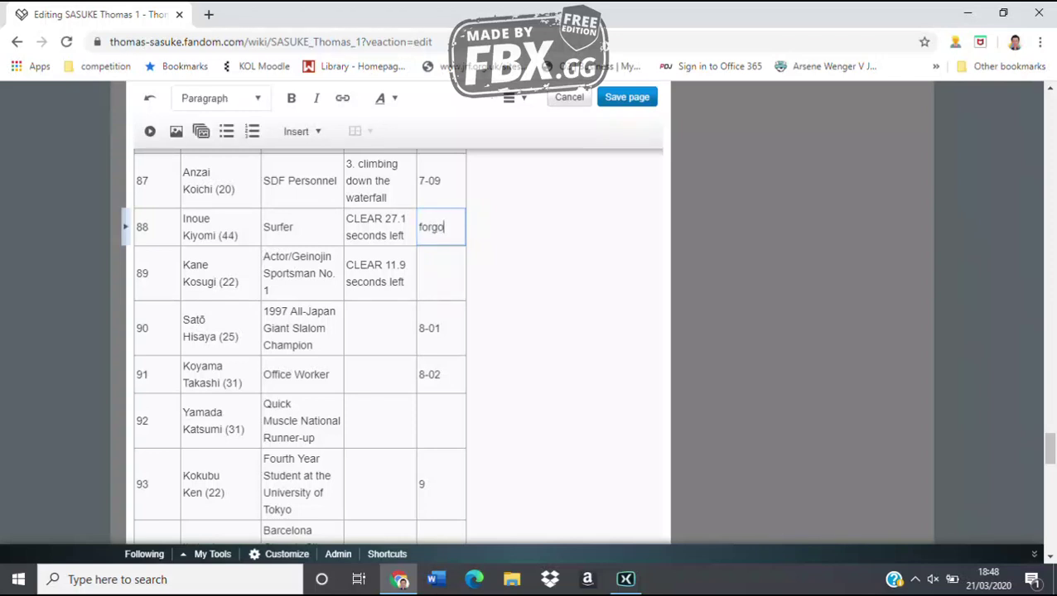
text(t to go)
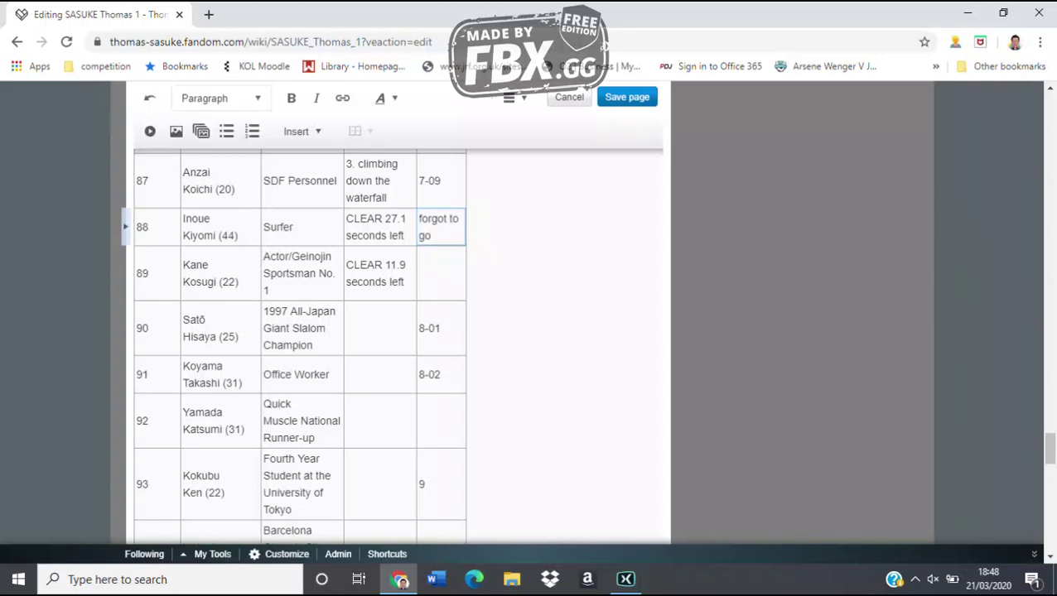
text( but then pull)
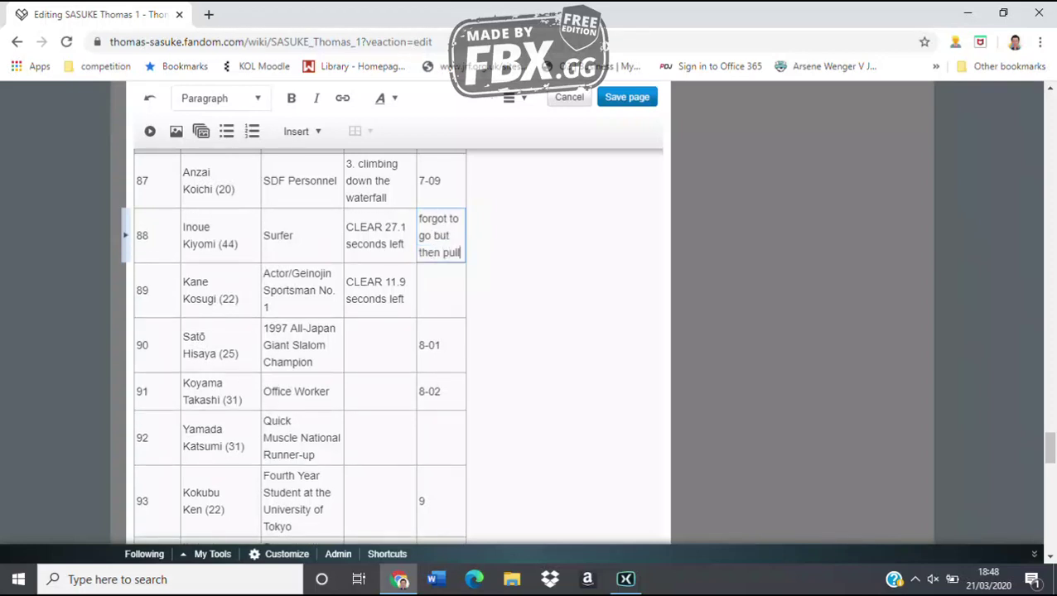
text(ed it together)
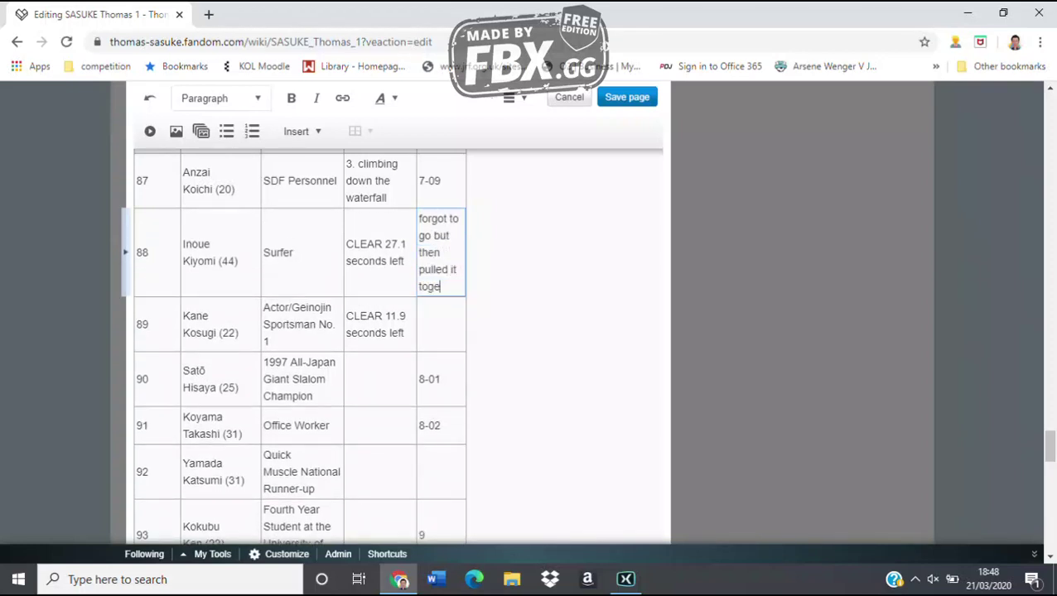
click(380, 379)
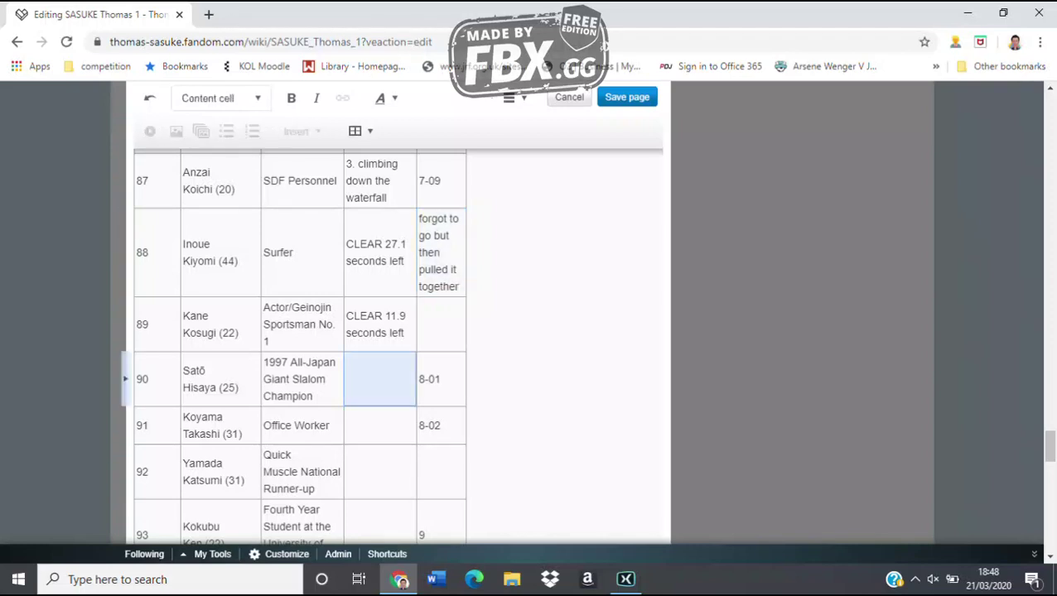
text(CLE)
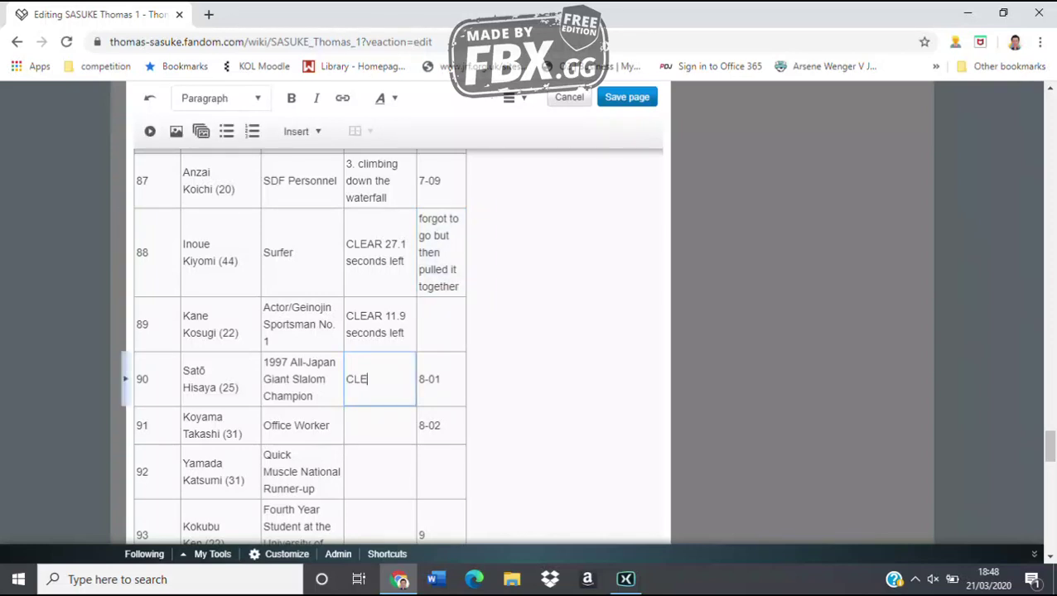
text(AR 28.3 seconds left)
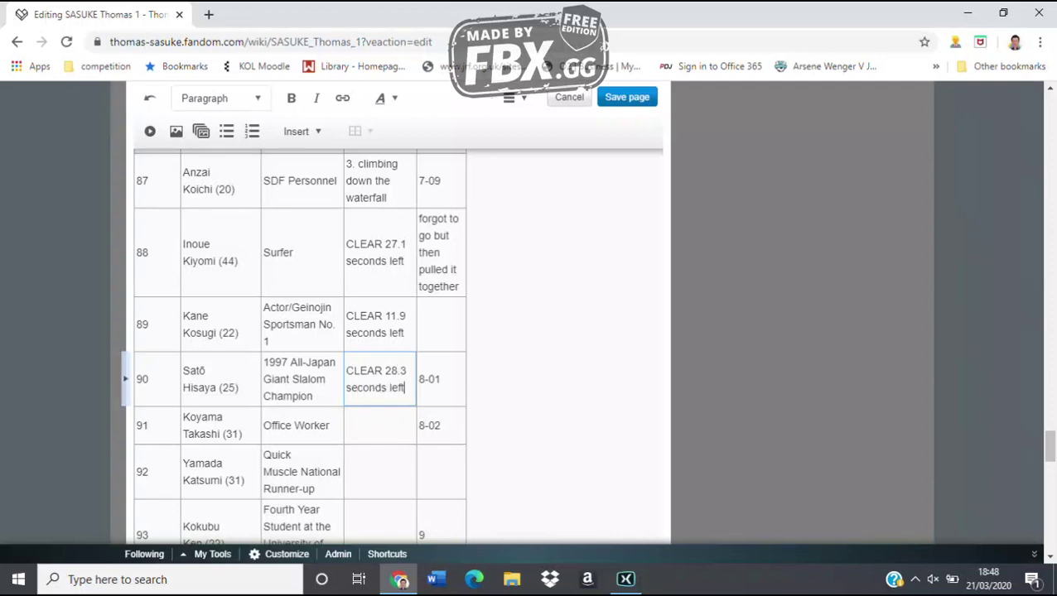
key(Escape)
Enter '8. wall climb' for row 91 and extend its note to '8-02. Time Out'
key(Down)
text(8. )
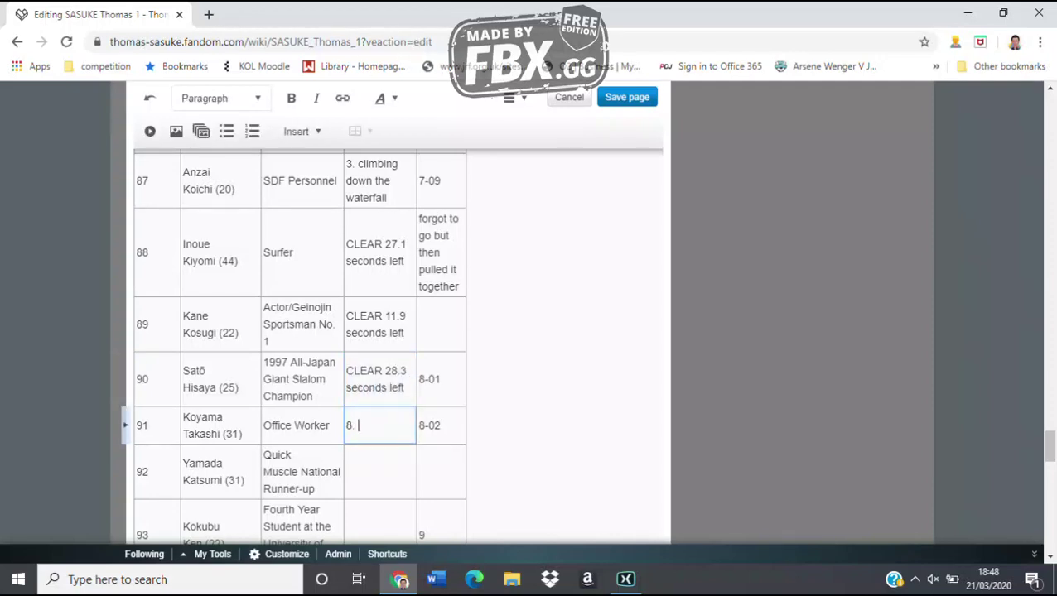
text(wall climb)
key(Escape)
key(Right)
text(. T)
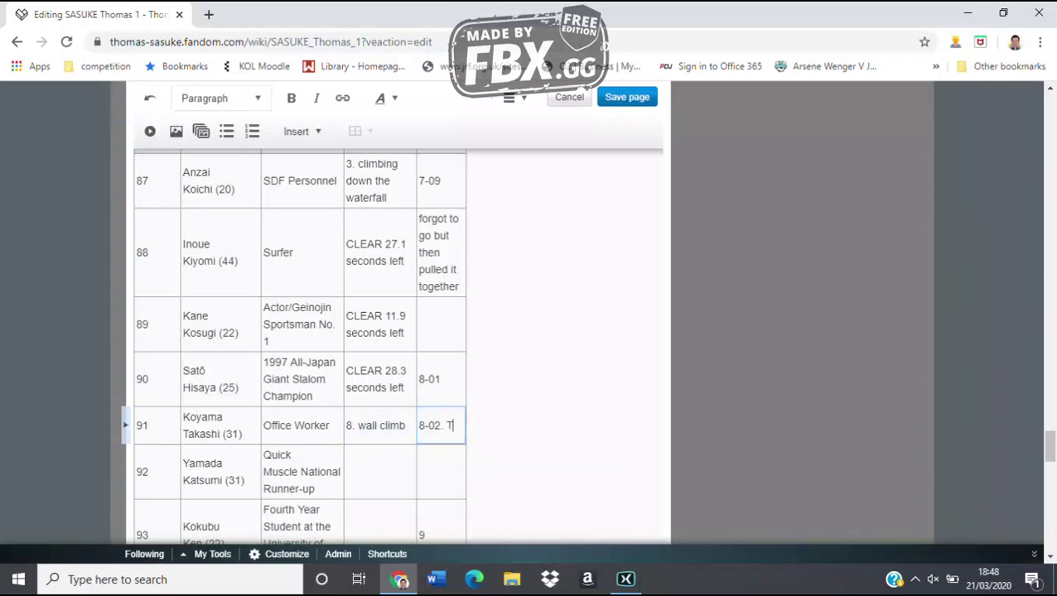
text(ime Out)
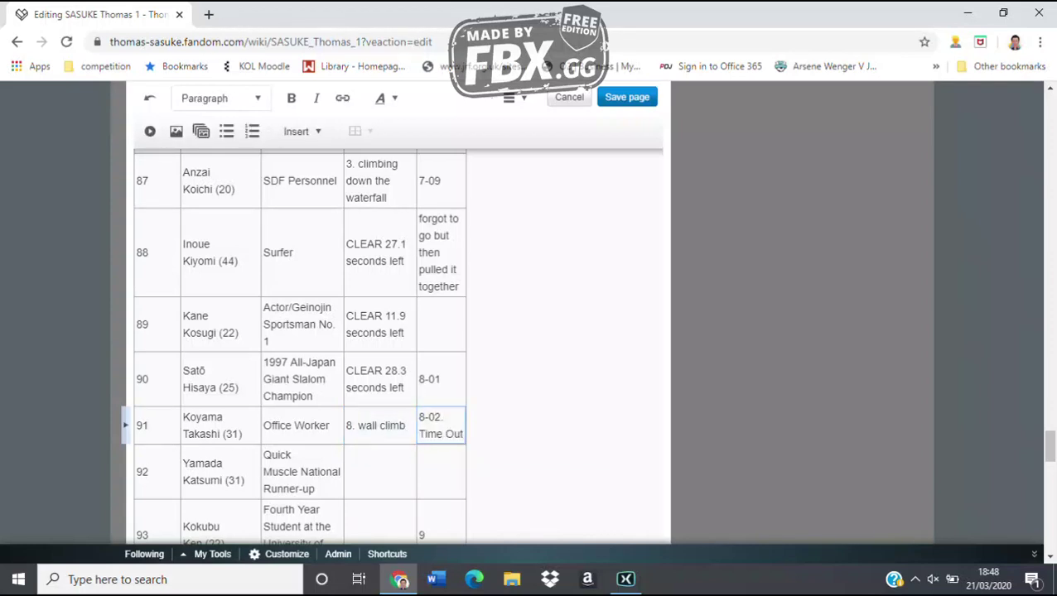
click(379, 471)
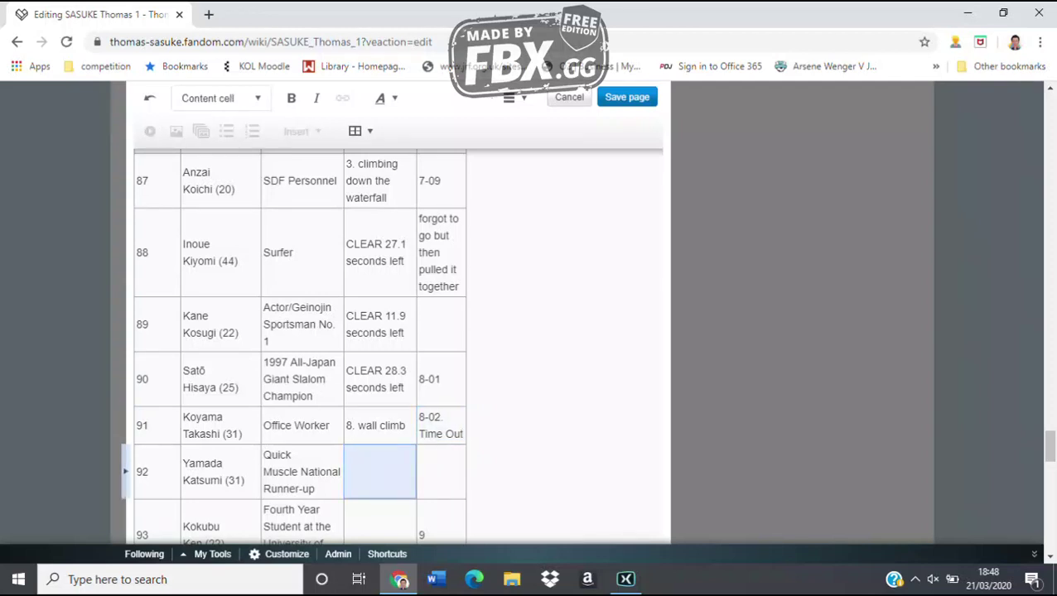
Fill row 92 with 'CLEAR 17.9 seconds left' and row 93 with '5. shaking bridge'
scroll(397, 346, down, 3)
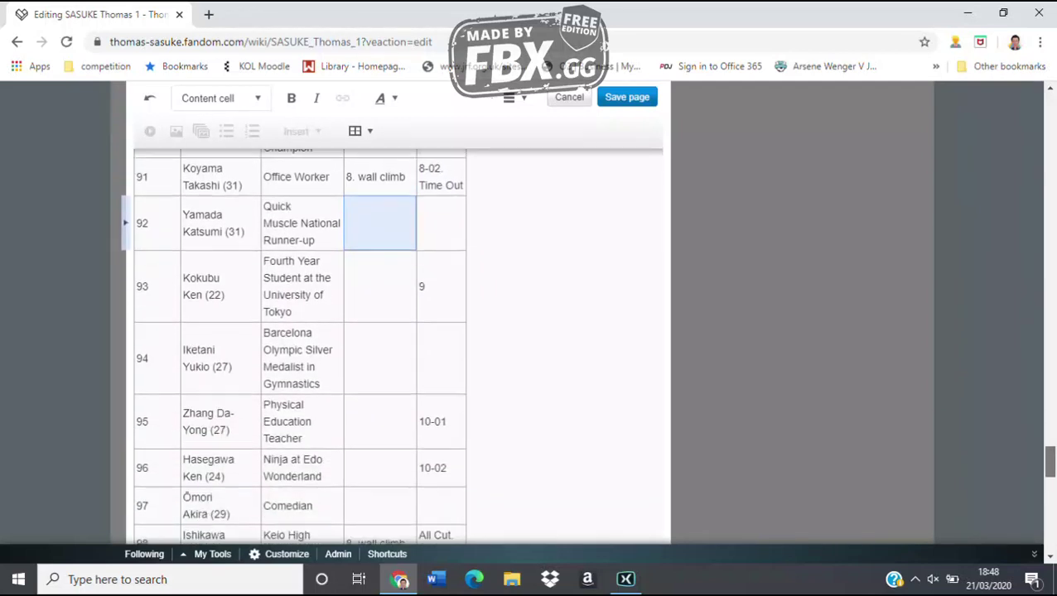
scroll(397, 345, down, 1)
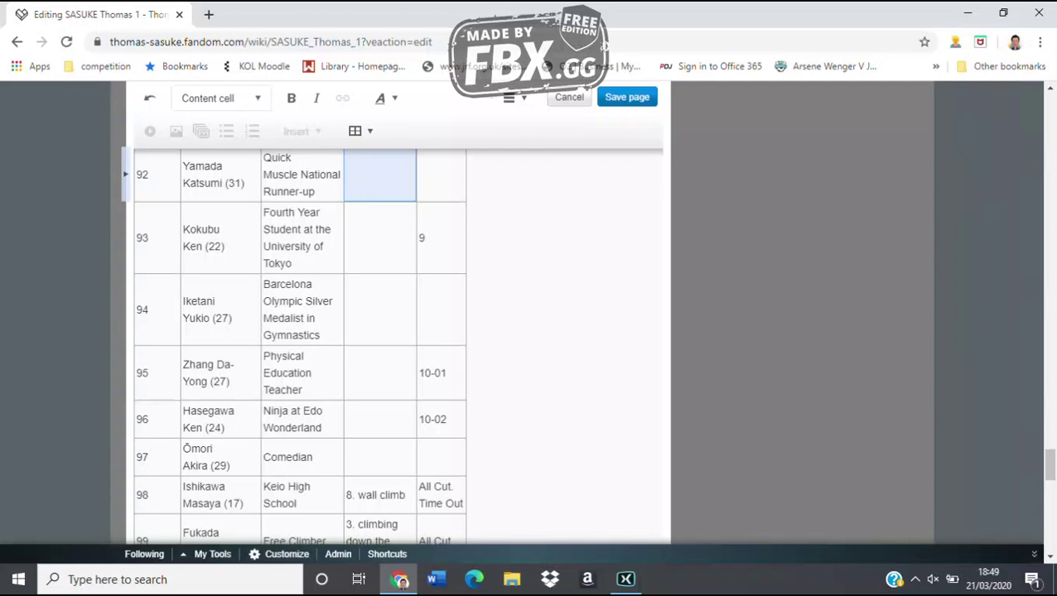
text(CLEAR 1)
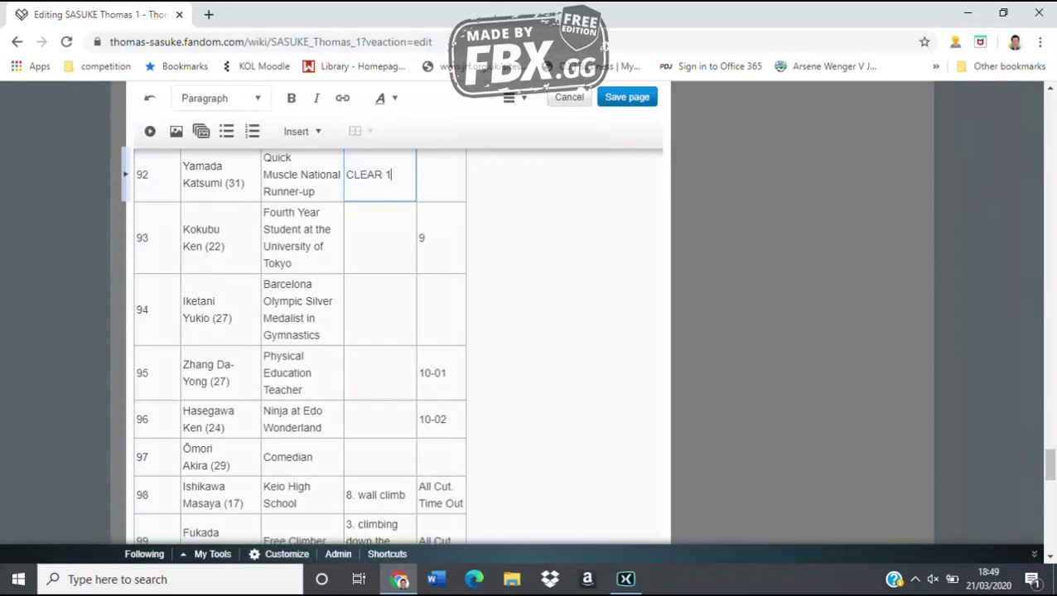
text(7.9 sec)
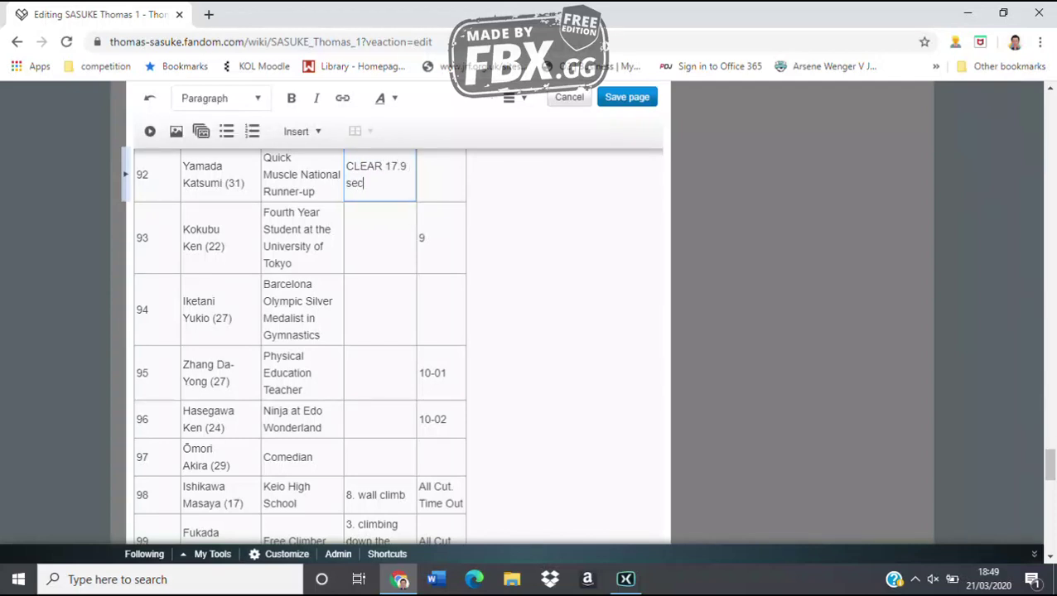
text(onds left)
click(301, 238)
click(379, 238)
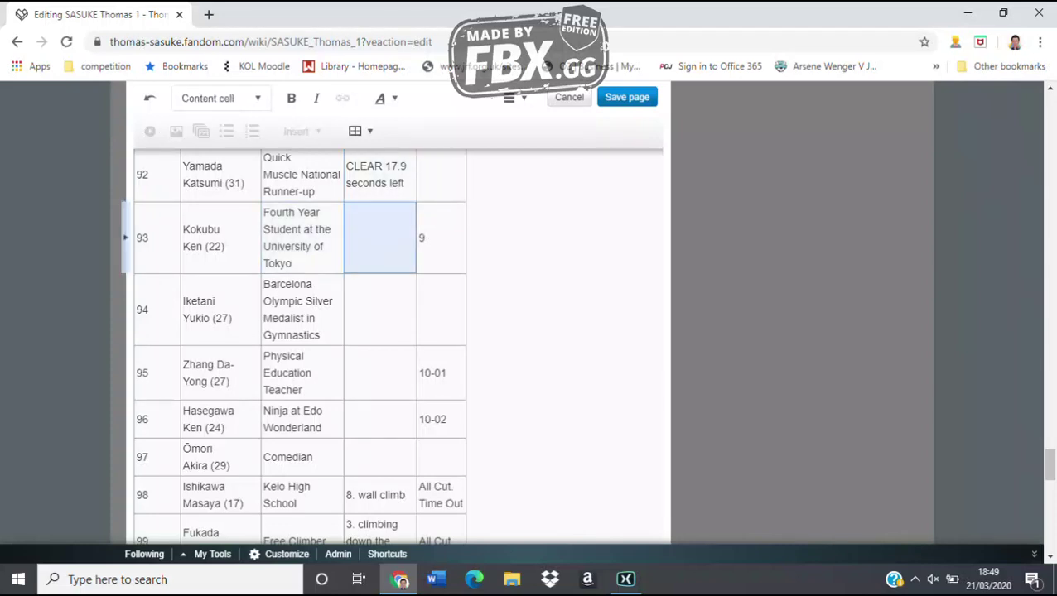
text(5. shaking bridge)
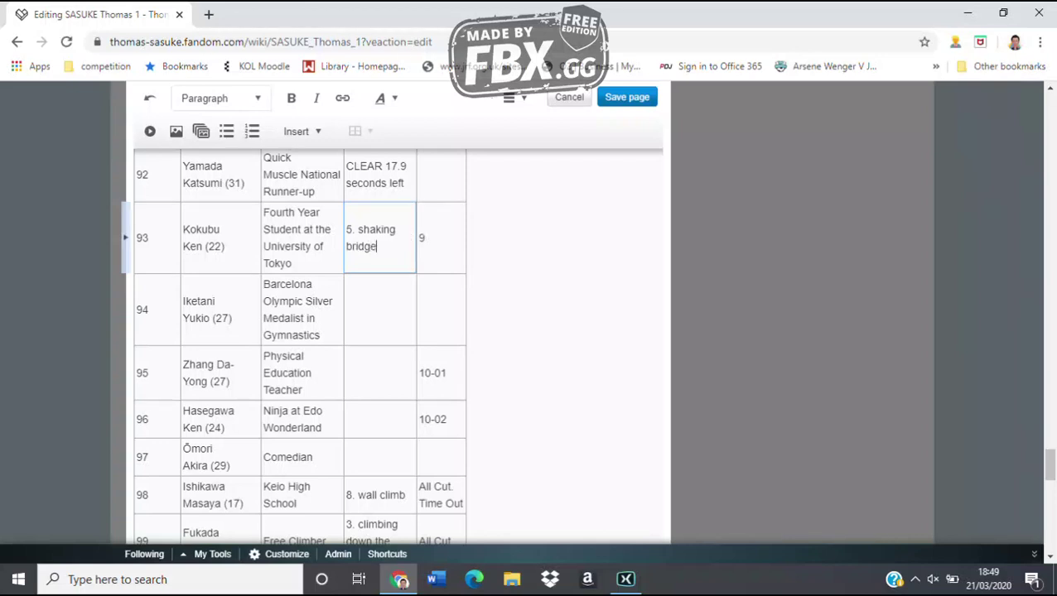
key(Escape)
key(Down)
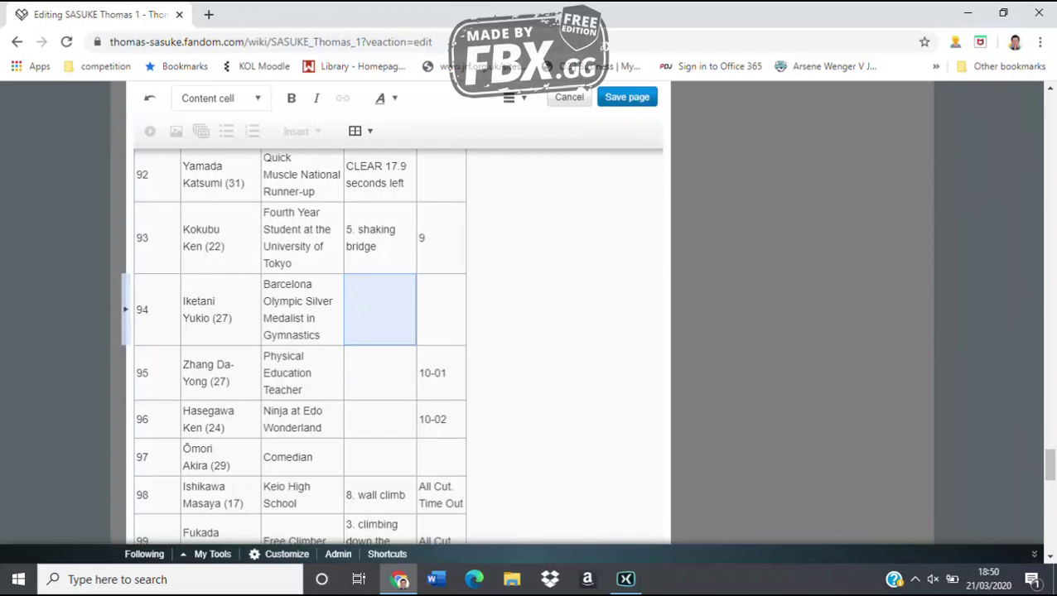
Enter results for rows 94–96: CLEAR 29.0 seconds left, 5. shaking bridge, CLEAR 8.8 seconds left
text(CLE)
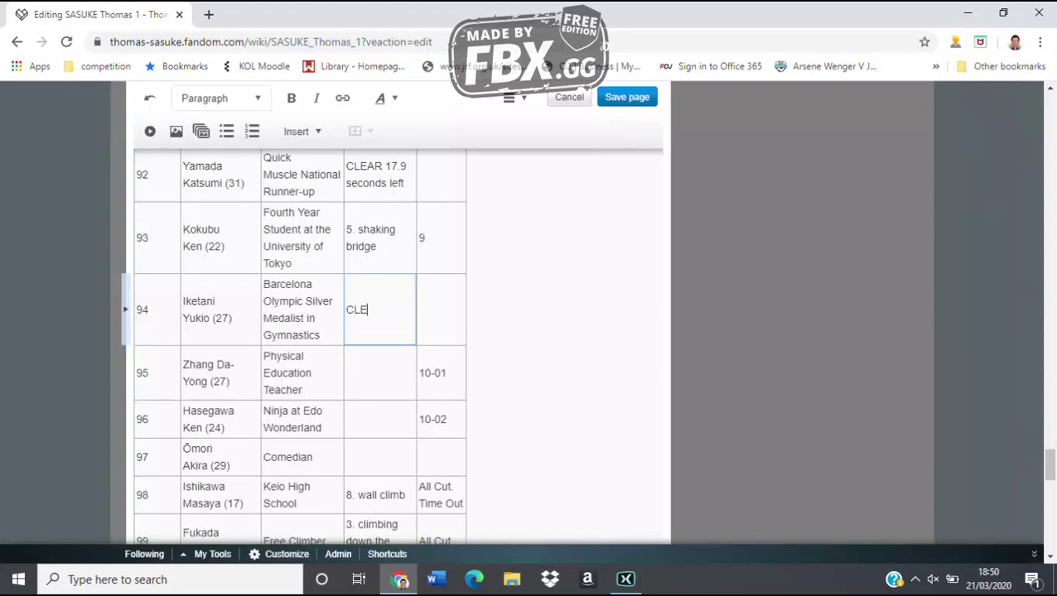
text(AR 29.0 seconds left)
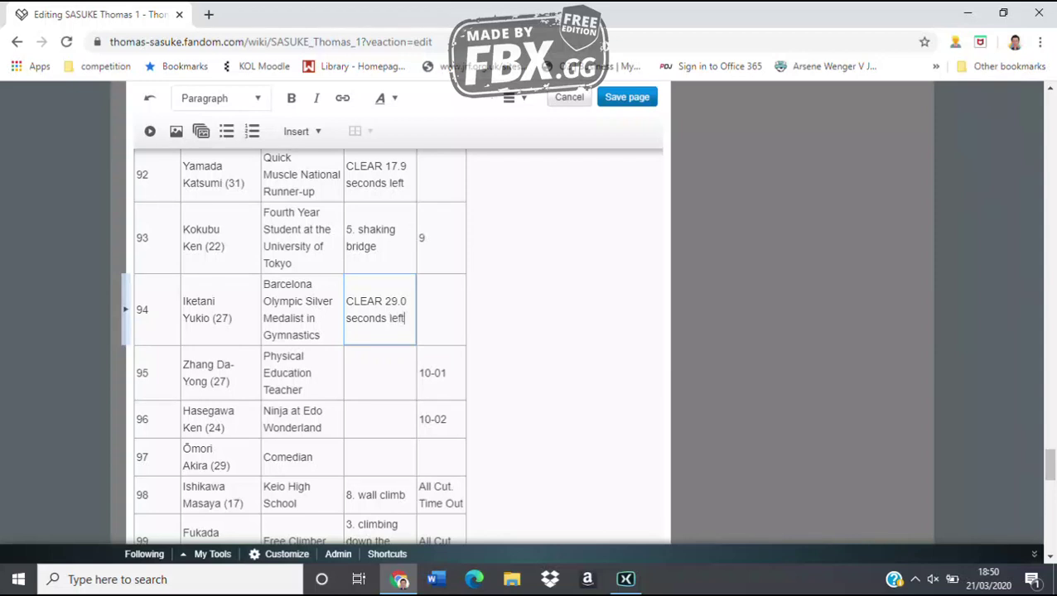
click(440, 309)
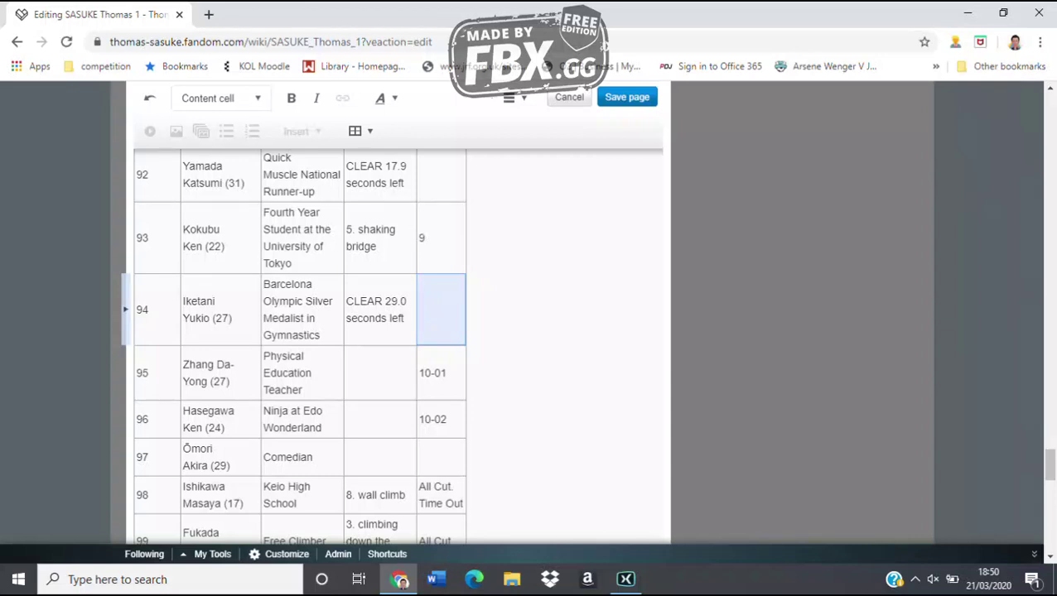
click(380, 372)
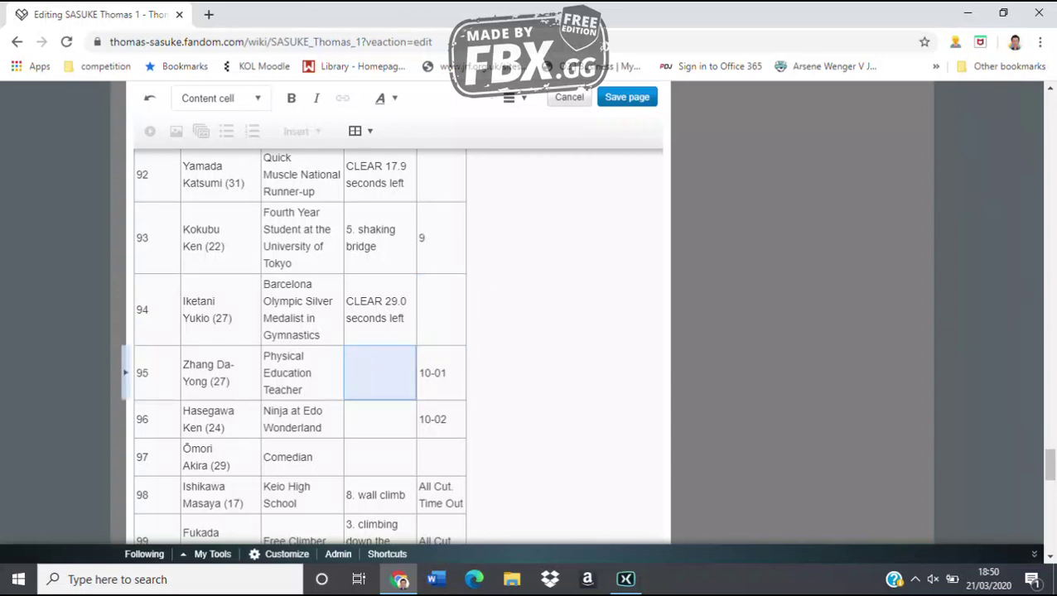
text(5. sh)
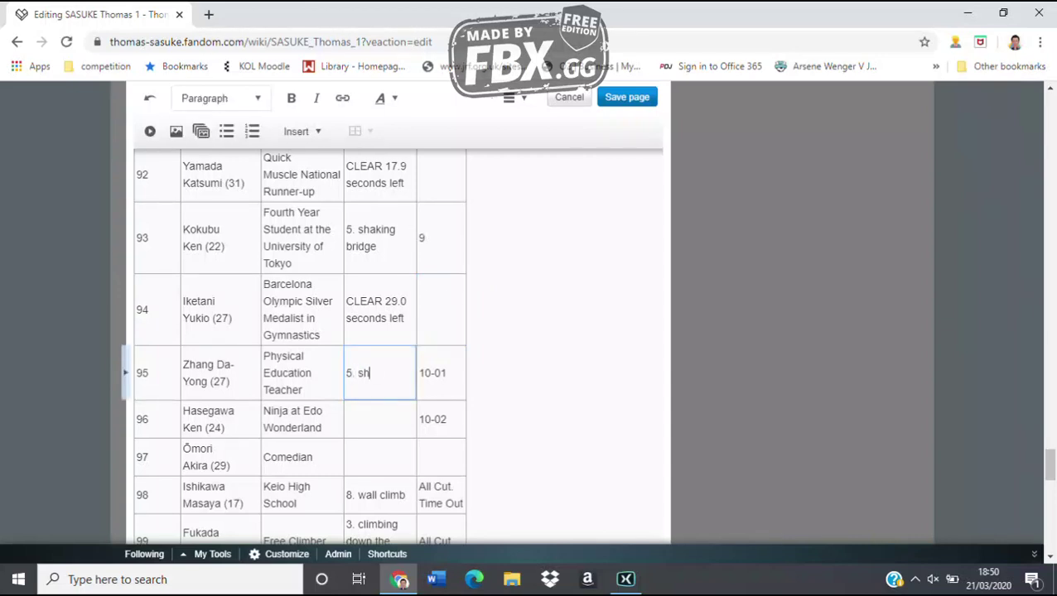
text(aking bridge)
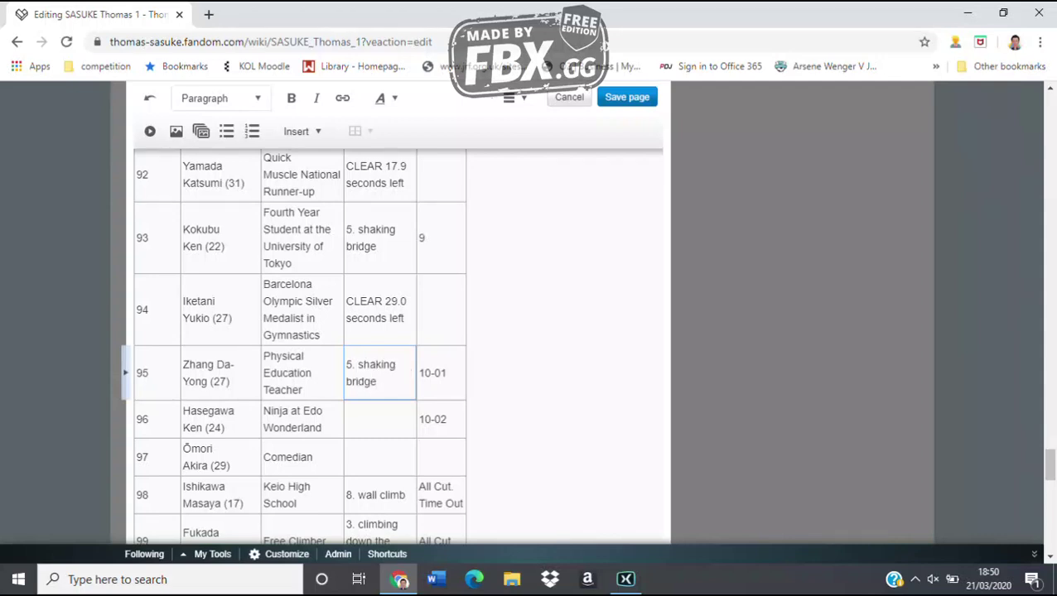
key(Return)
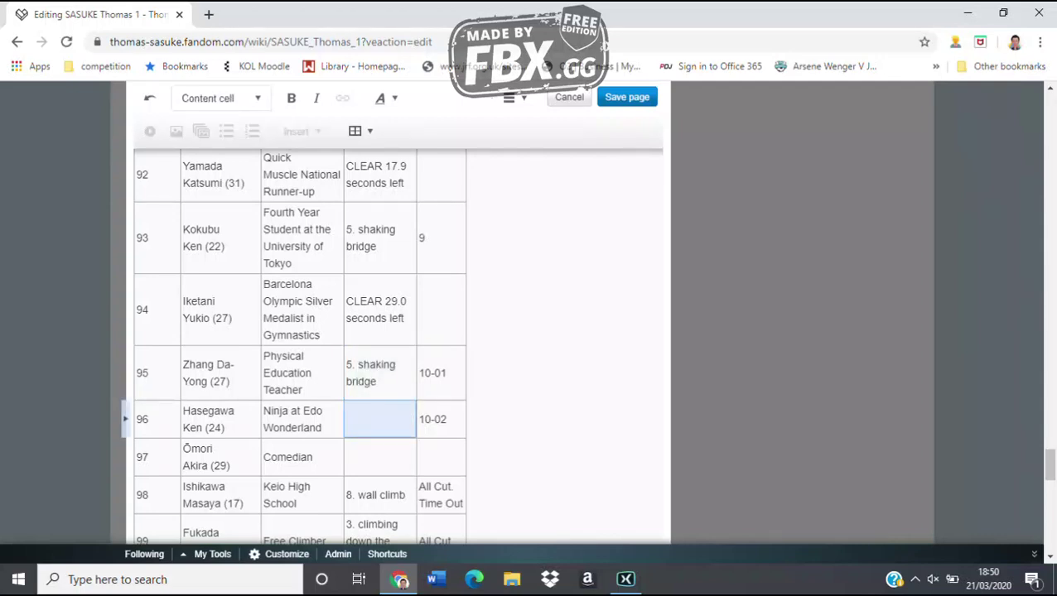
text(CLEAR 8.8)
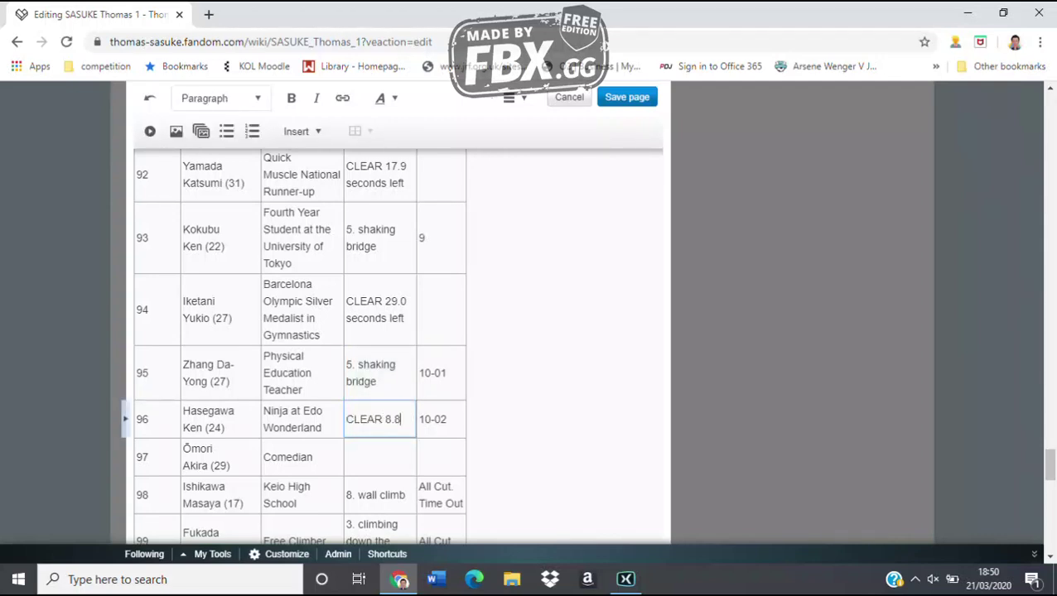
text( seconds left)
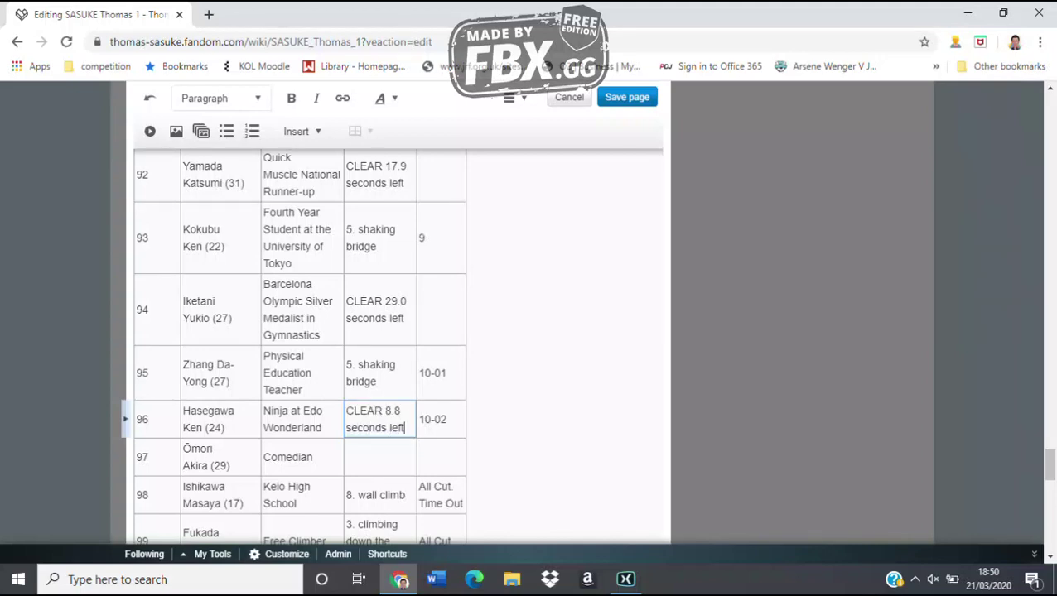
key(Escape)
key(Down)
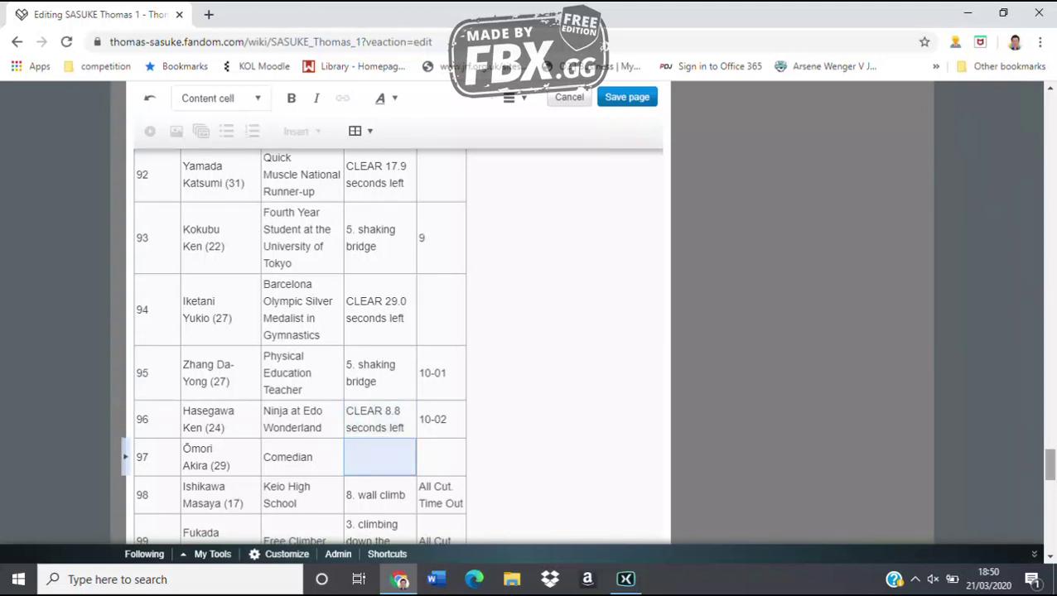
Give row 97 the result CLEAR 38.8 seconds left and the note Fastest Time
scroll(398, 332, down, 2)
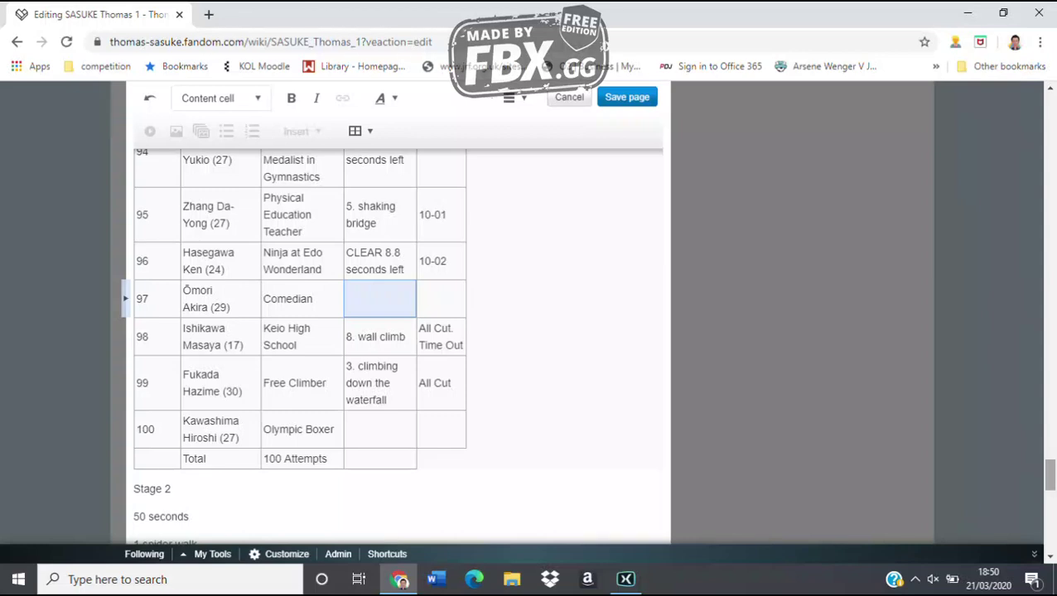
text(CLEAR 38.)
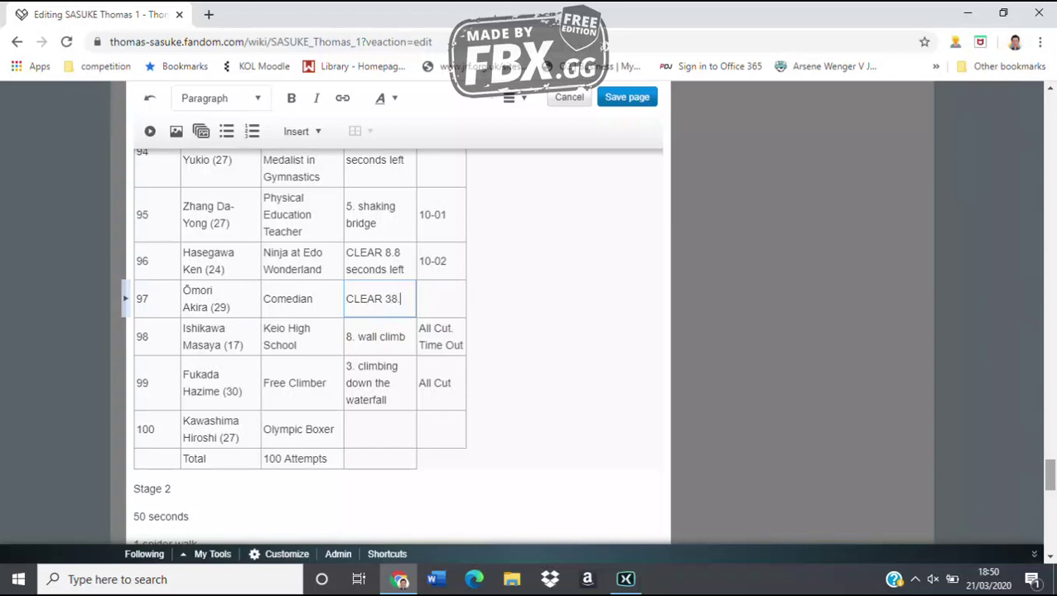
text(8 seconds l)
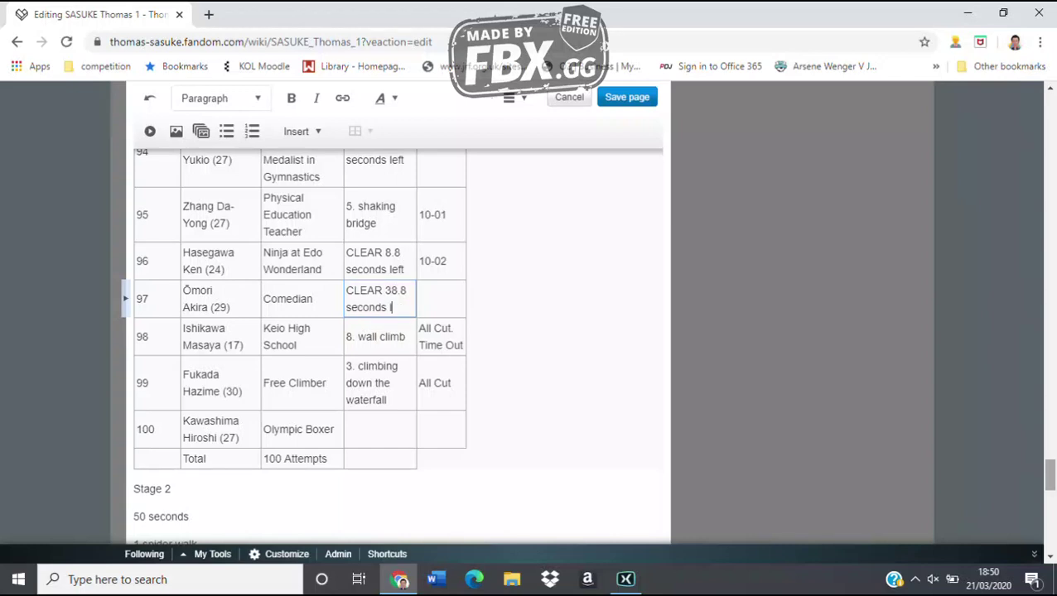
text(eft)
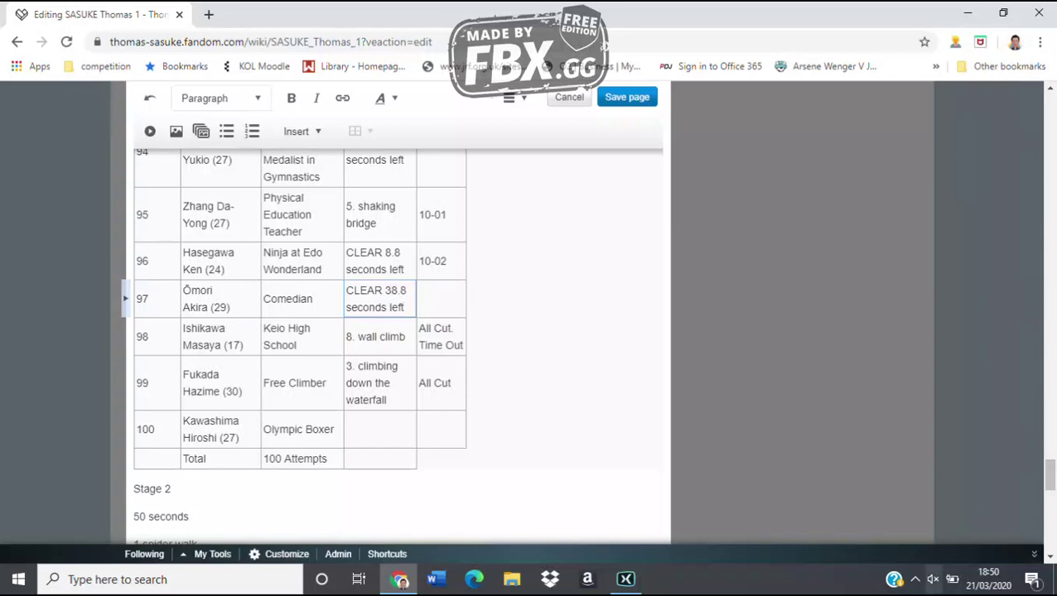
key(Tab)
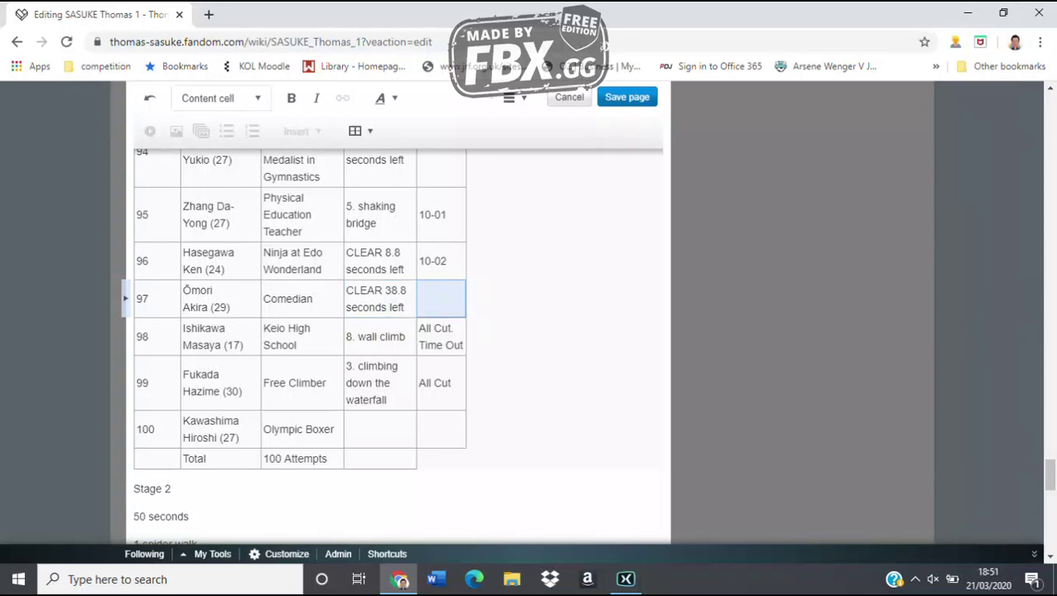
text(Fastest )
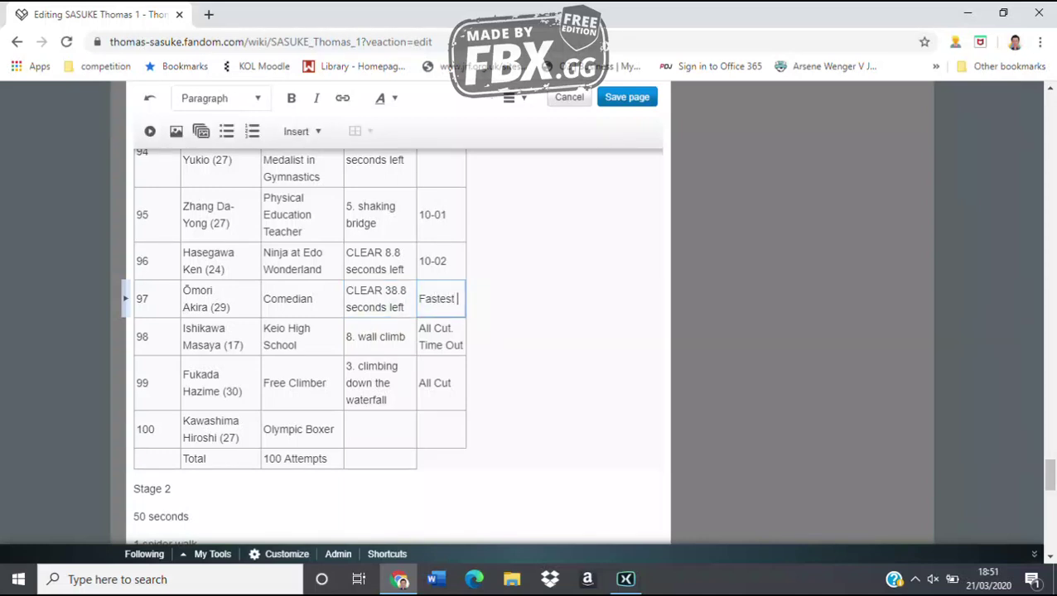
text(Time)
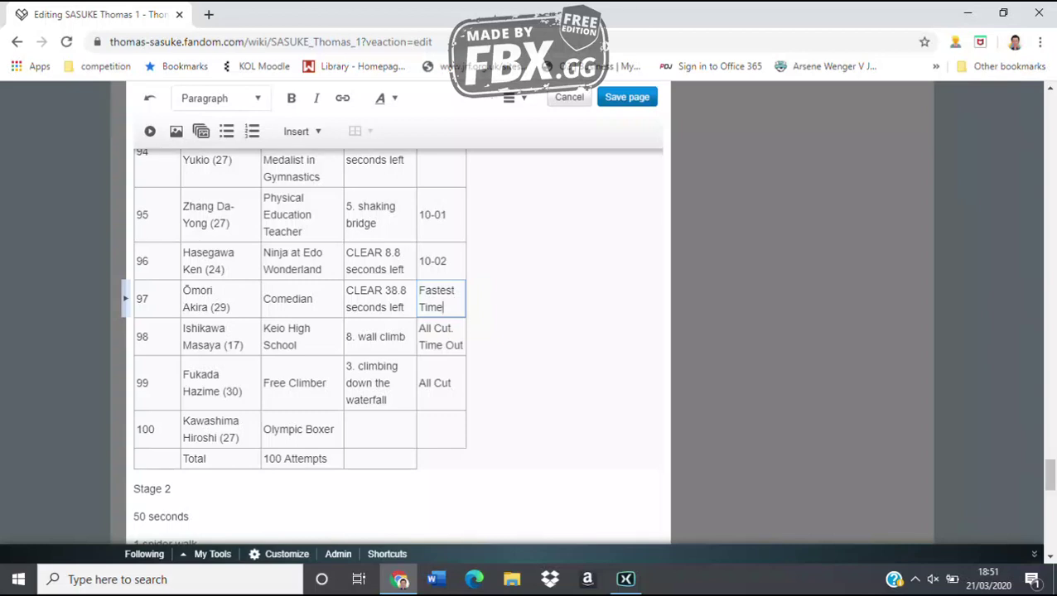
Set row 100's result to 2. hanging log
click(379, 429)
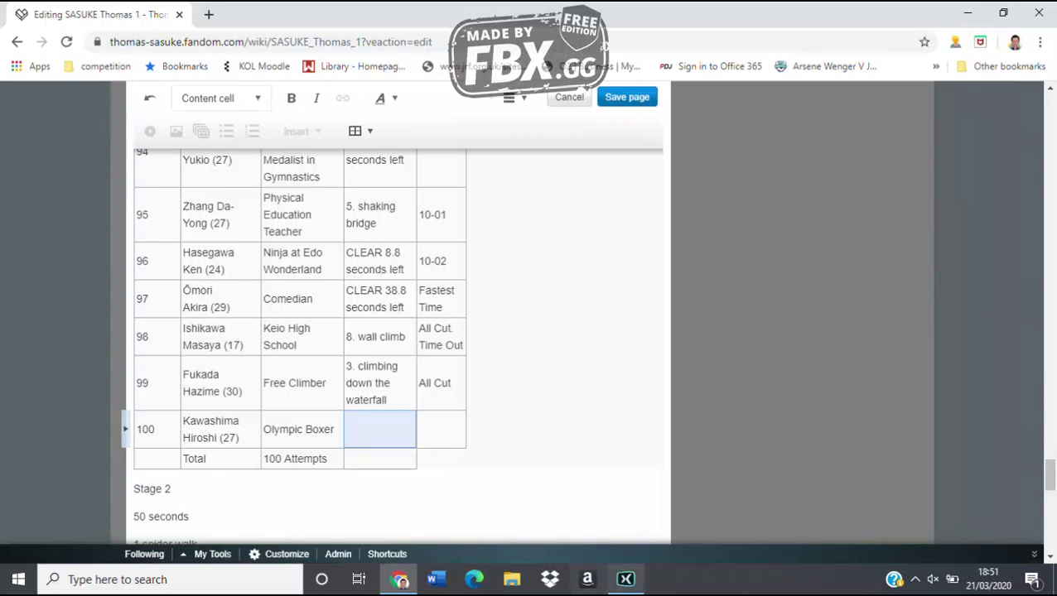
mouse_move(625, 579)
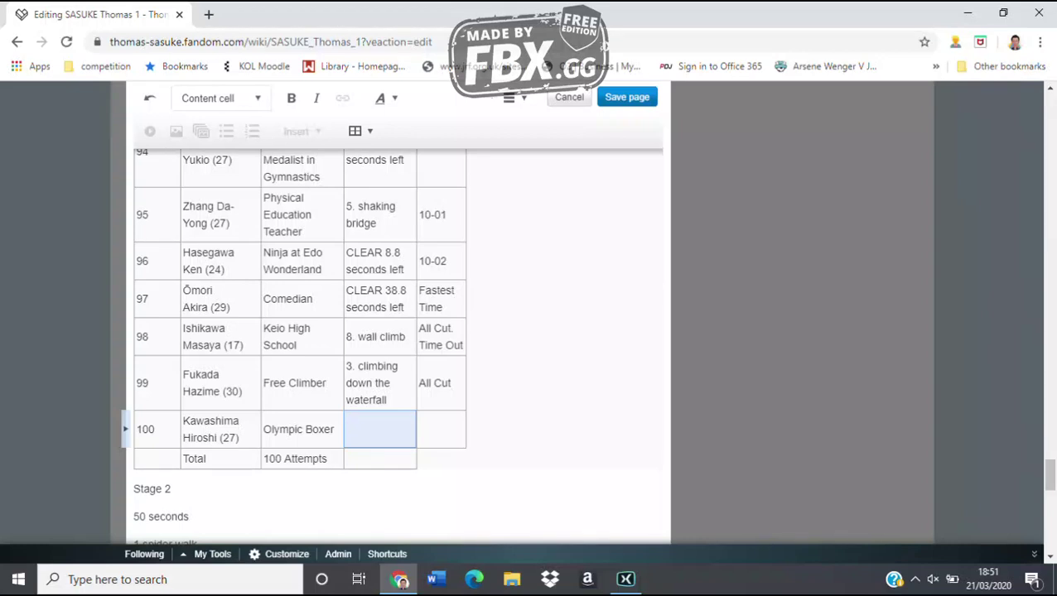
text(2. hangin)
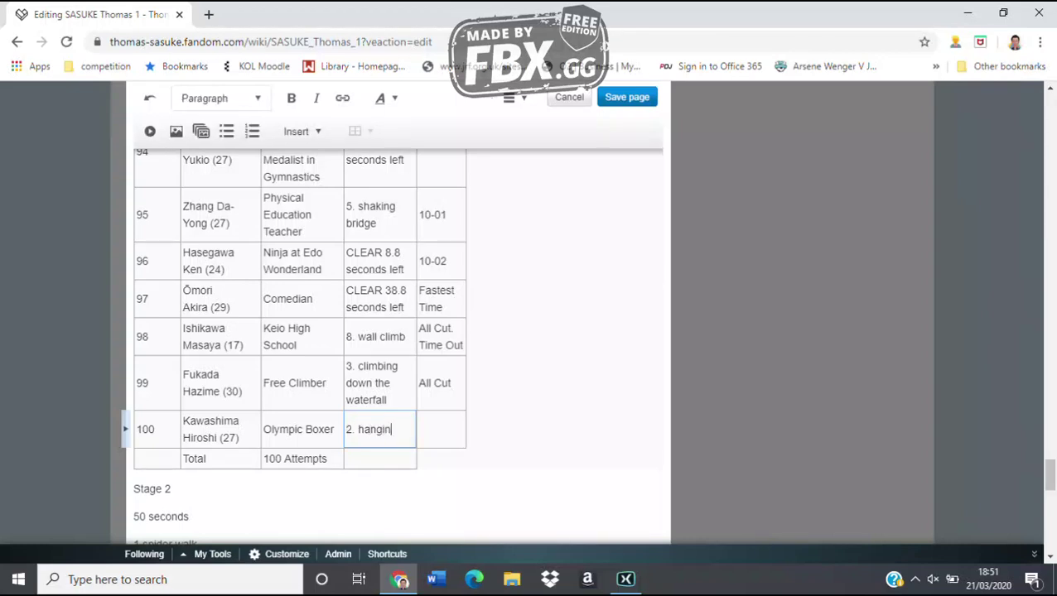
text(g (og)
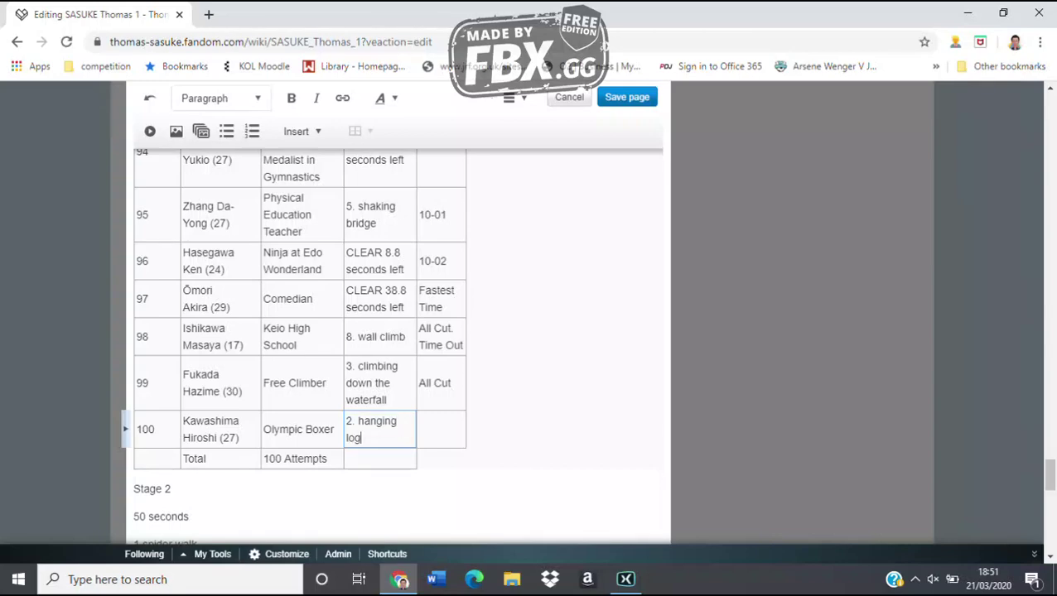
scroll(397, 348, up, 20)
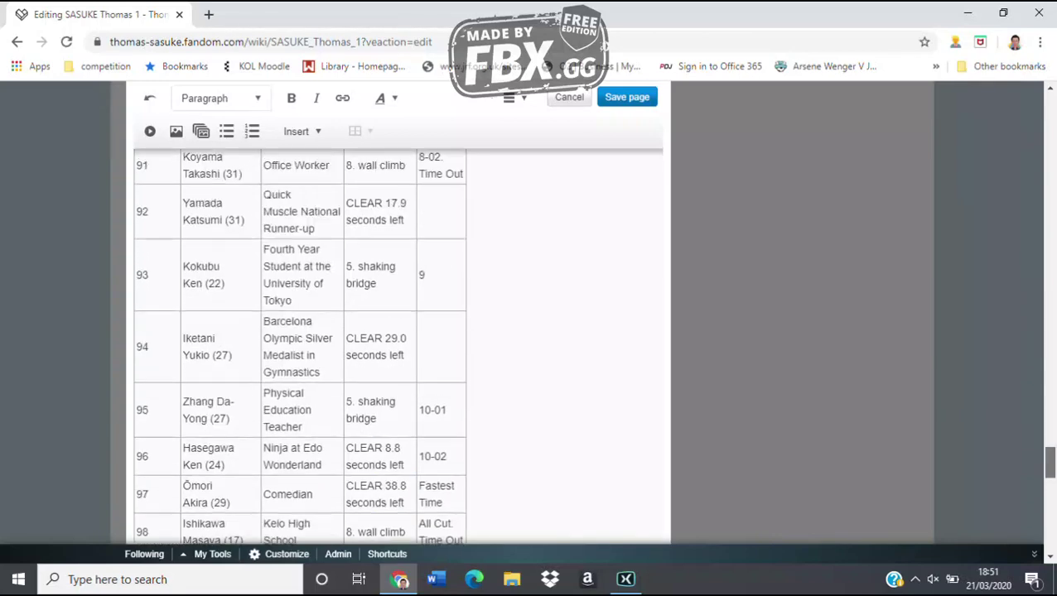
scroll(397, 348, up, 20)
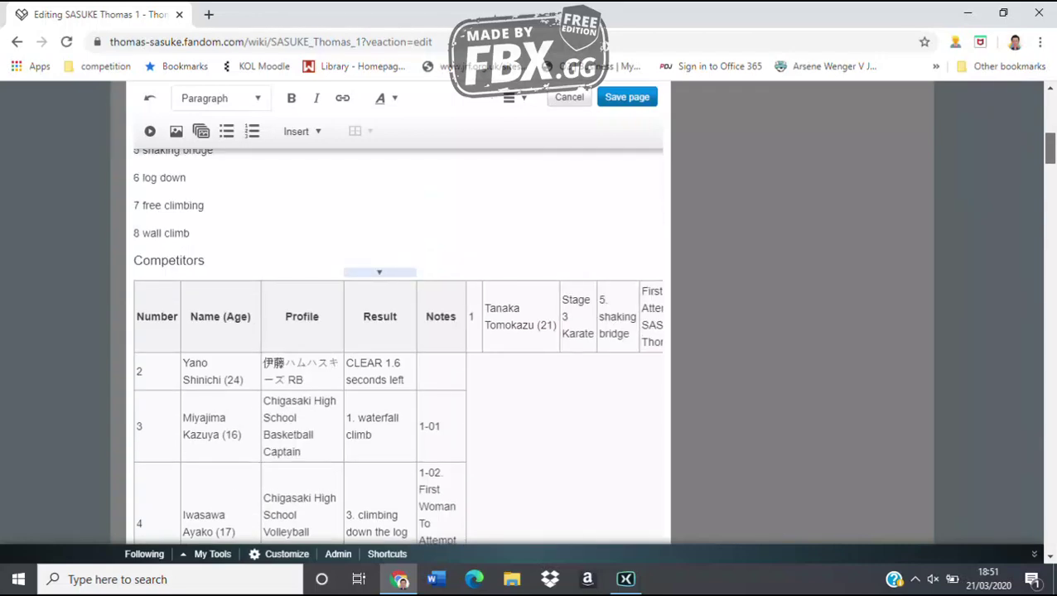
scroll(398, 348, down, 5)
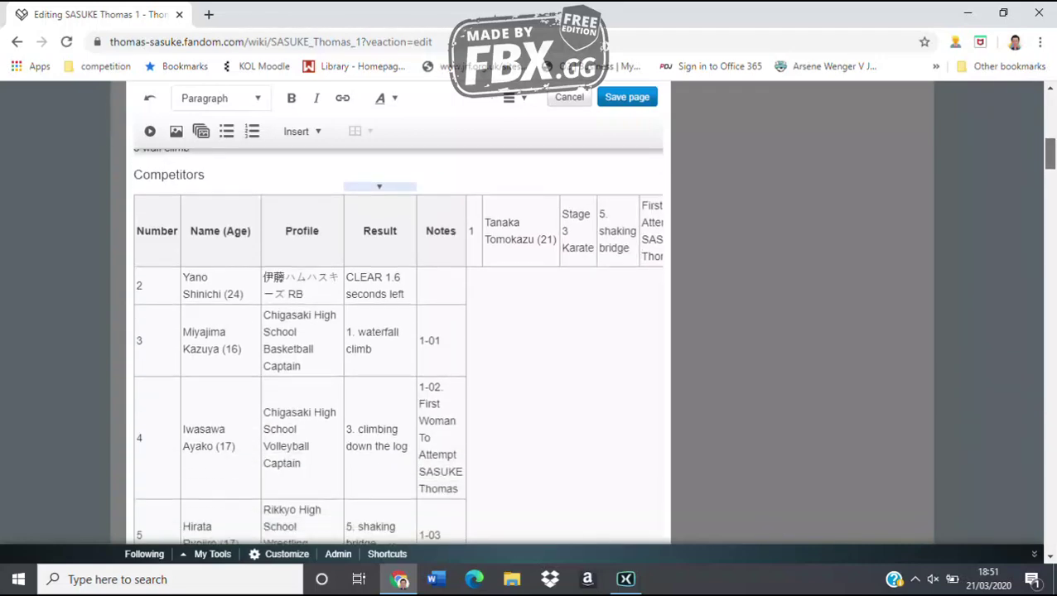
scroll(300, 348, down, 5)
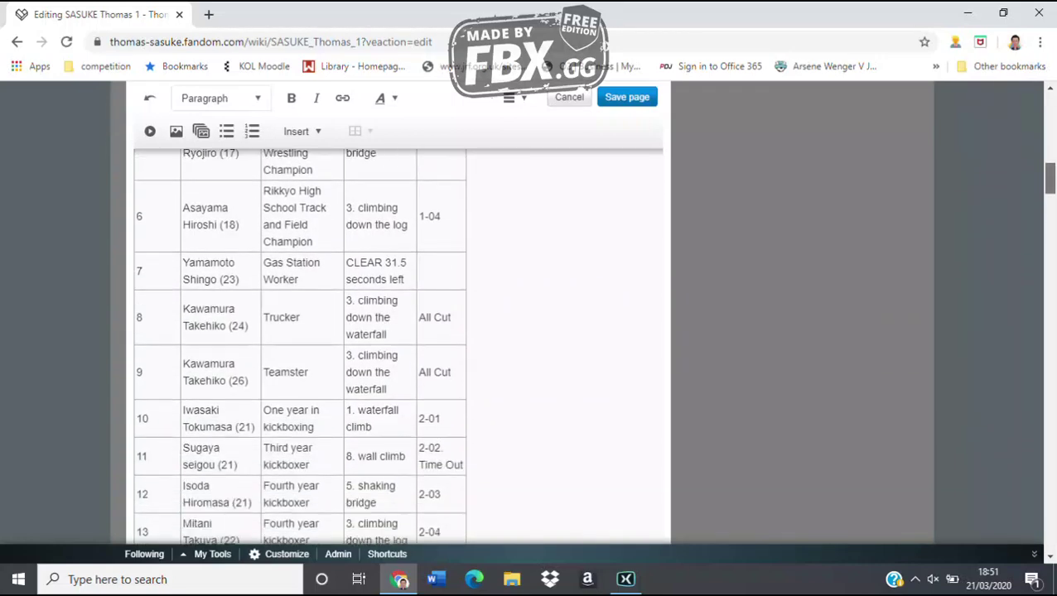
scroll(299, 347, down, 4)
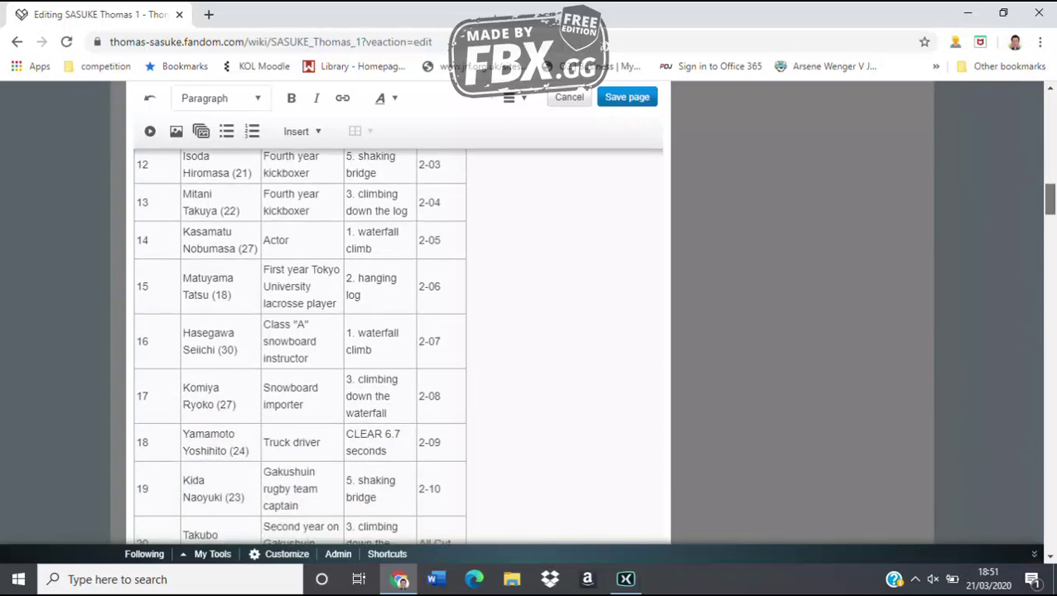
scroll(300, 348, down, 5)
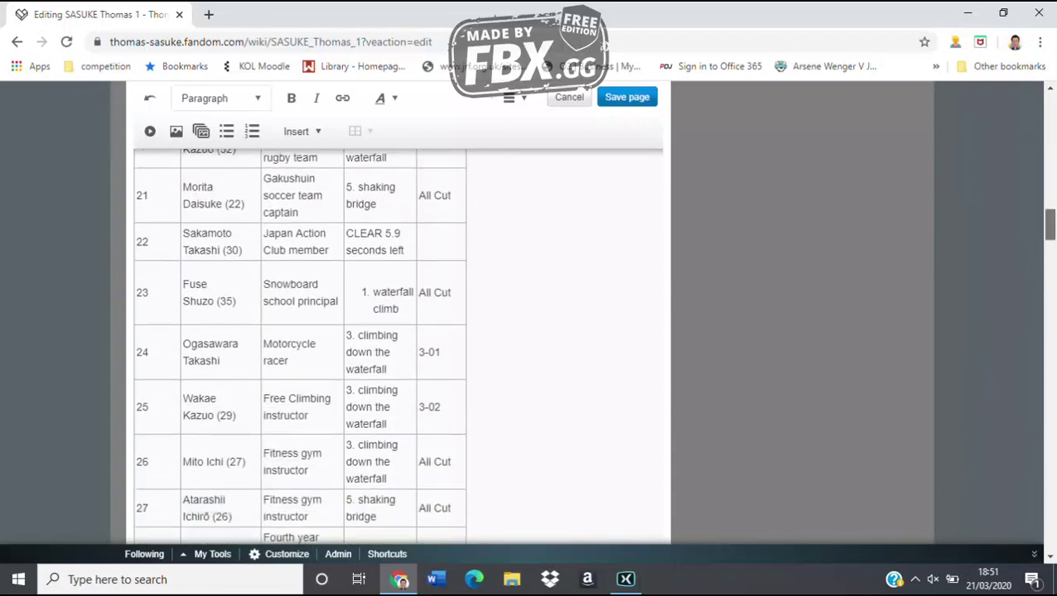
scroll(299, 348, down, 5)
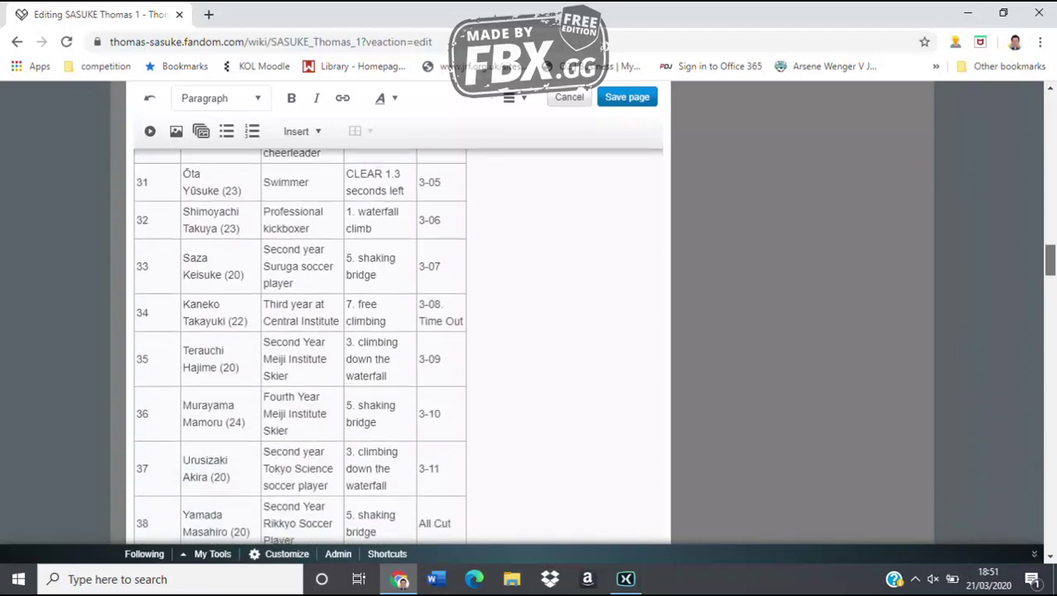
scroll(300, 348, down, 5)
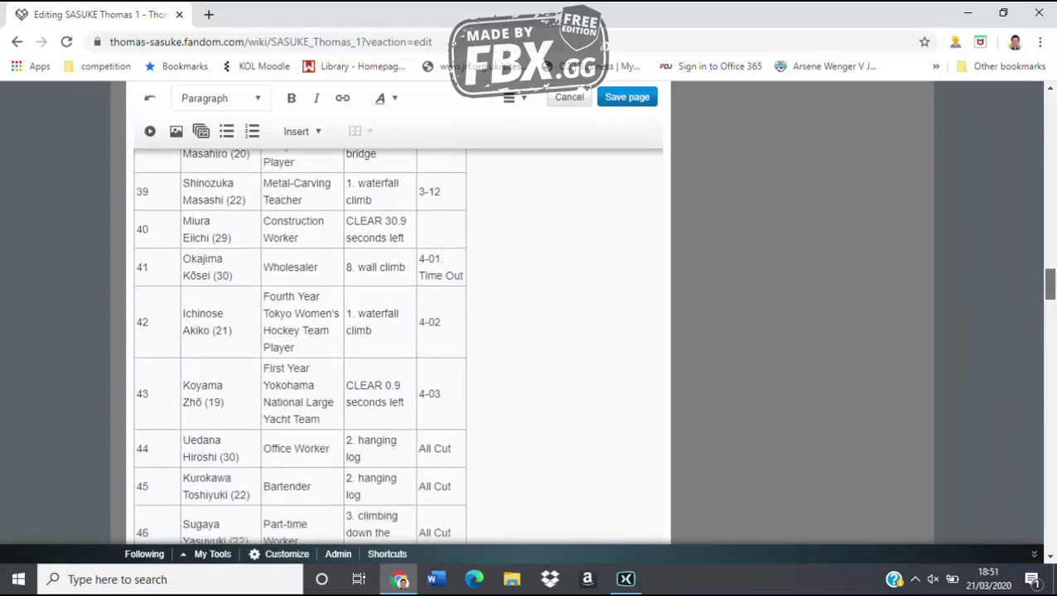
scroll(299, 348, down, 5)
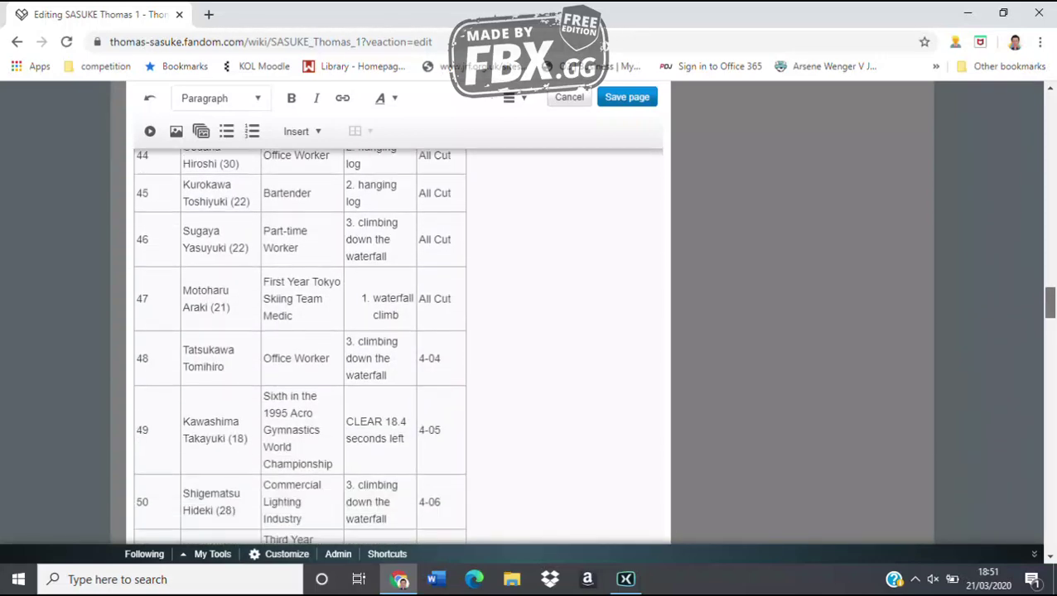
scroll(300, 347, down, 1)
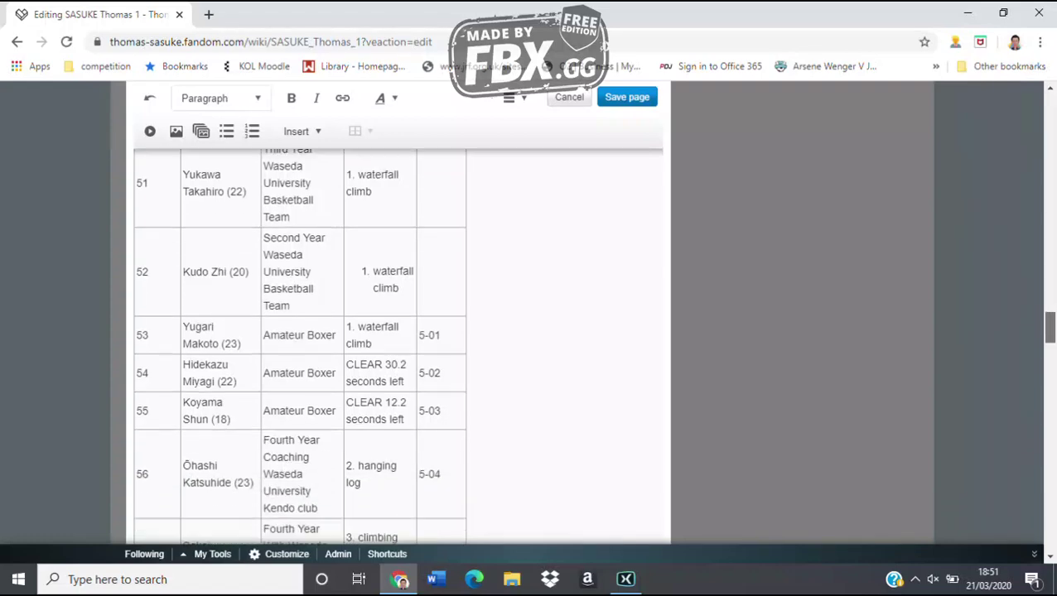
scroll(300, 348, down, 5)
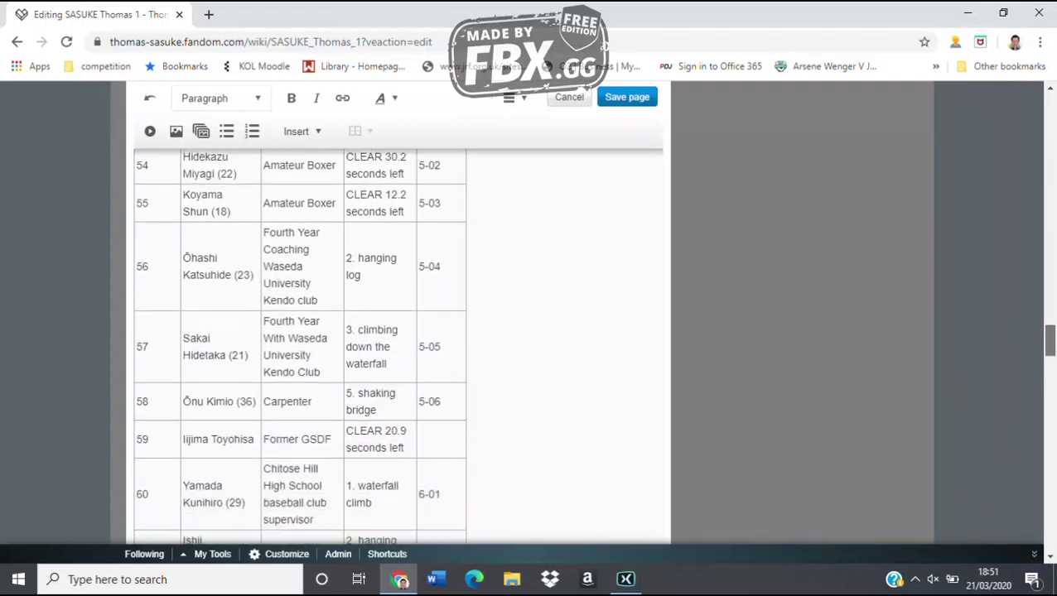
scroll(299, 347, down, 10)
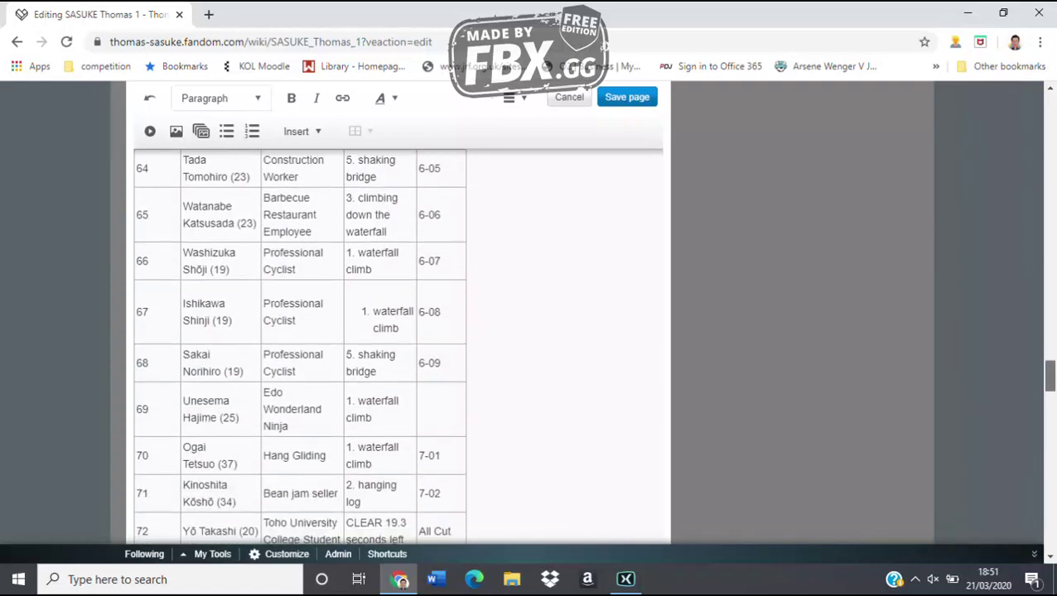
scroll(300, 348, down, 10)
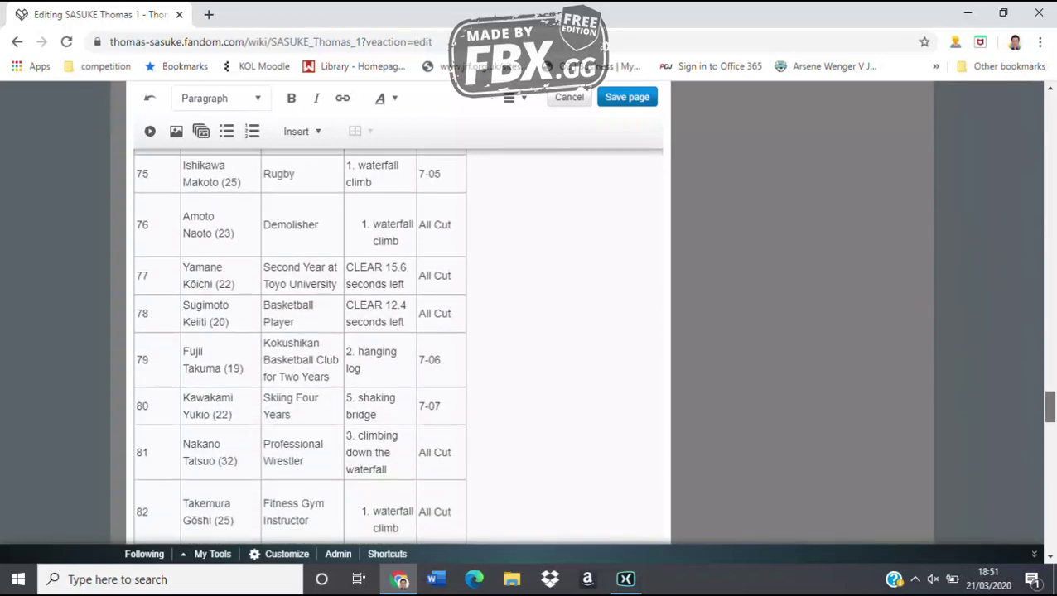
scroll(299, 347, down, 2)
scroll(530, 346, down, 4)
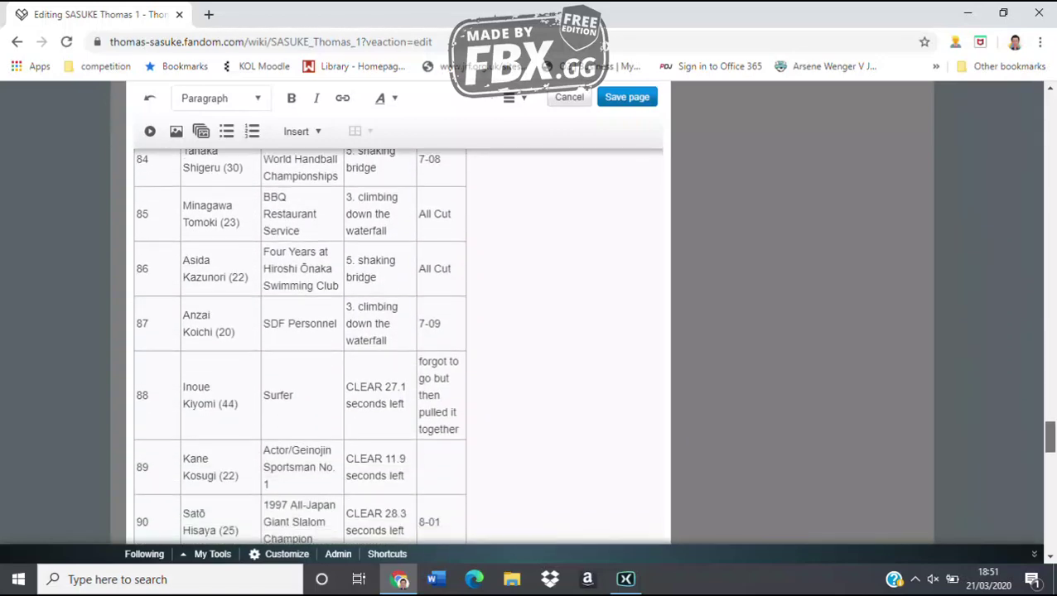
scroll(530, 347, down, 5)
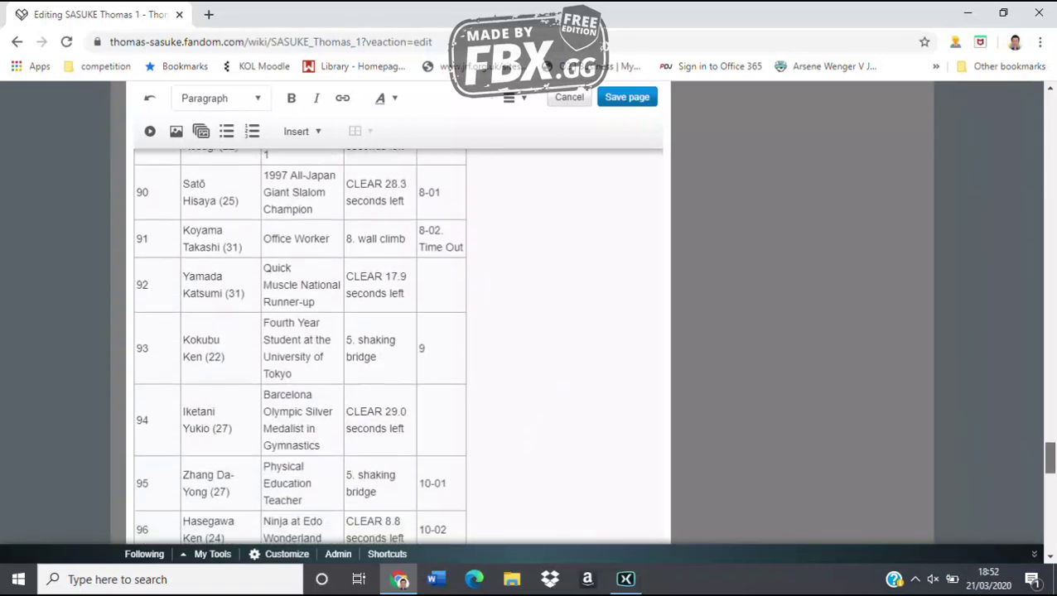
Enter 21 Clears in the Total cell beside 100 Attempts
scroll(530, 346, down, 1)
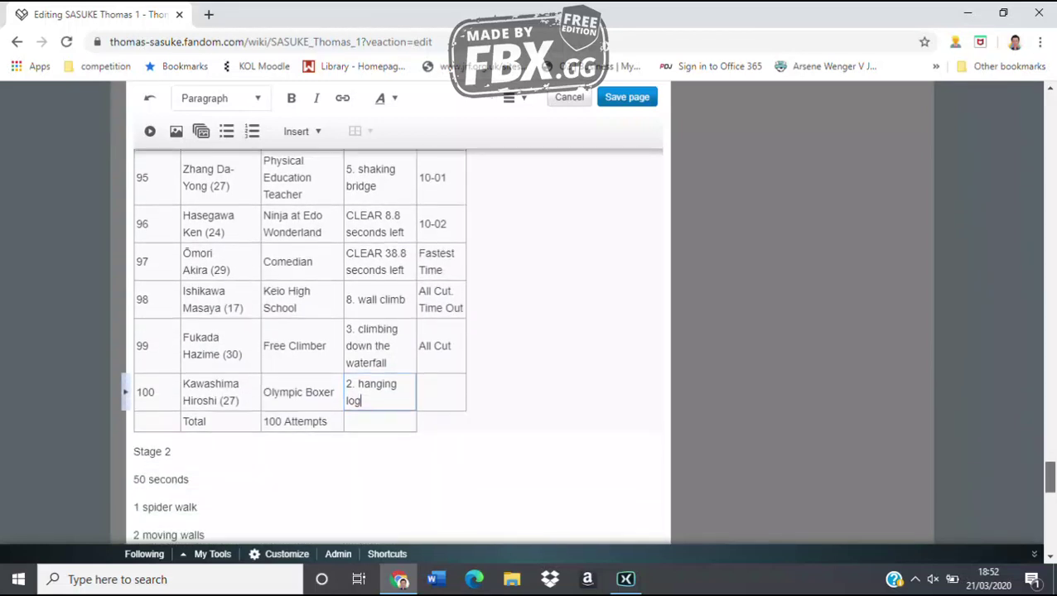
click(379, 409)
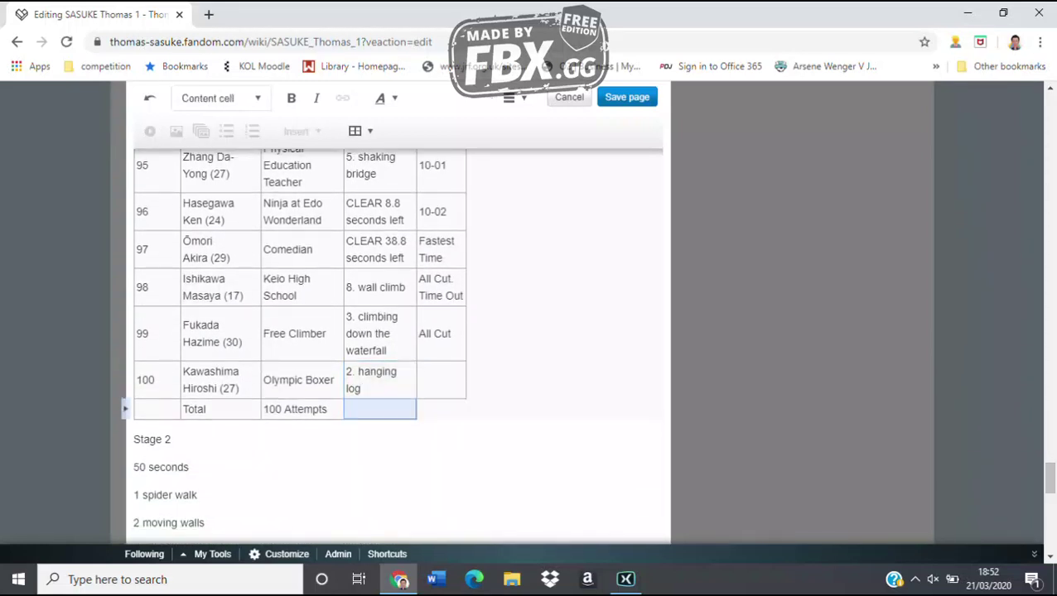
text(21 Cl)
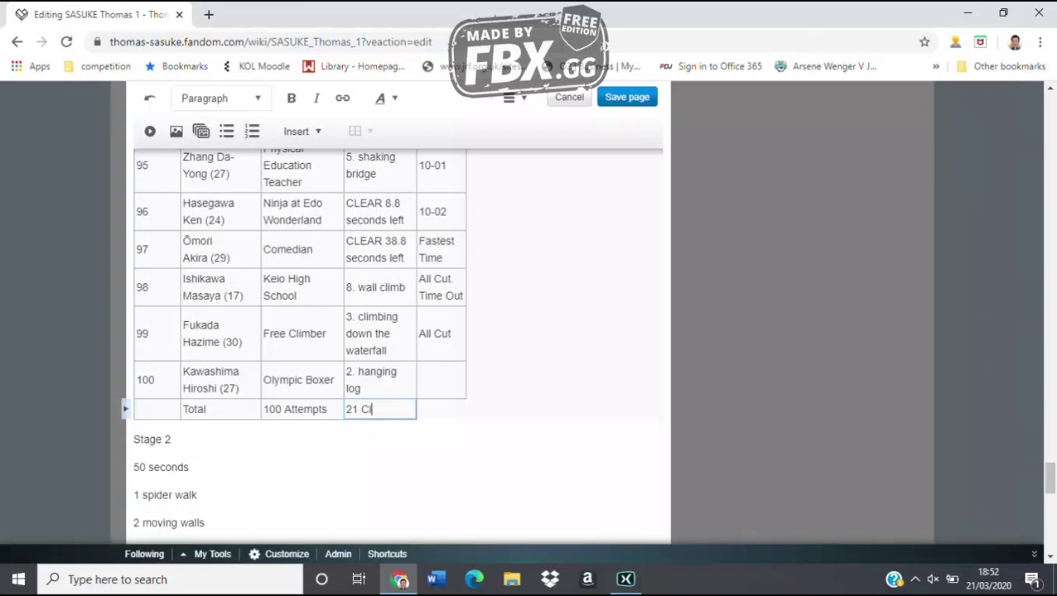
text(ears)
Add a Competitors line and a 21 Attempts line below the 6 wall lifting obstacle
scroll(397, 345, down, 3)
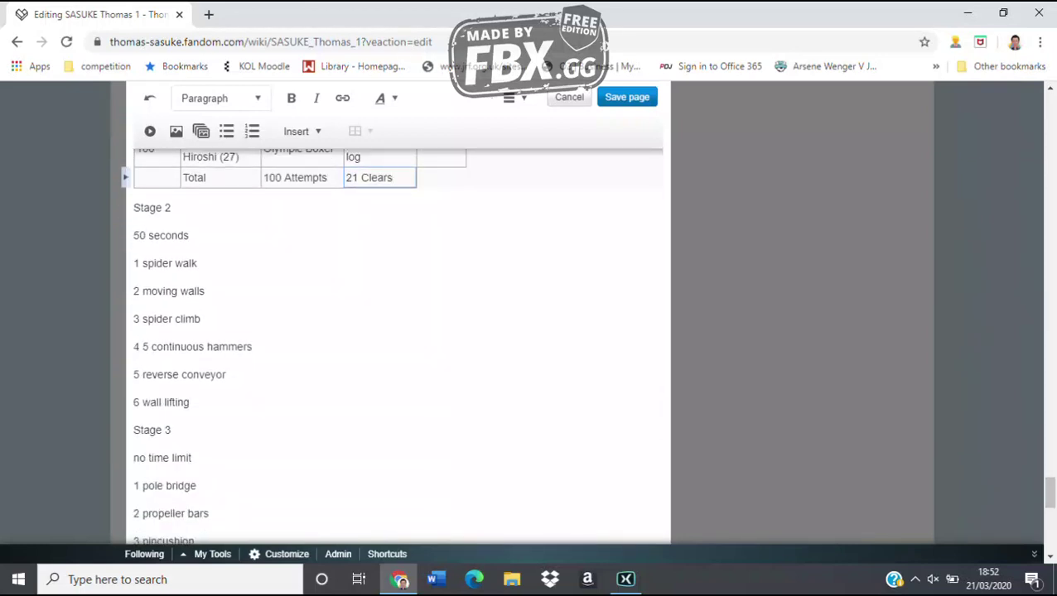
click(190, 403)
key(Return)
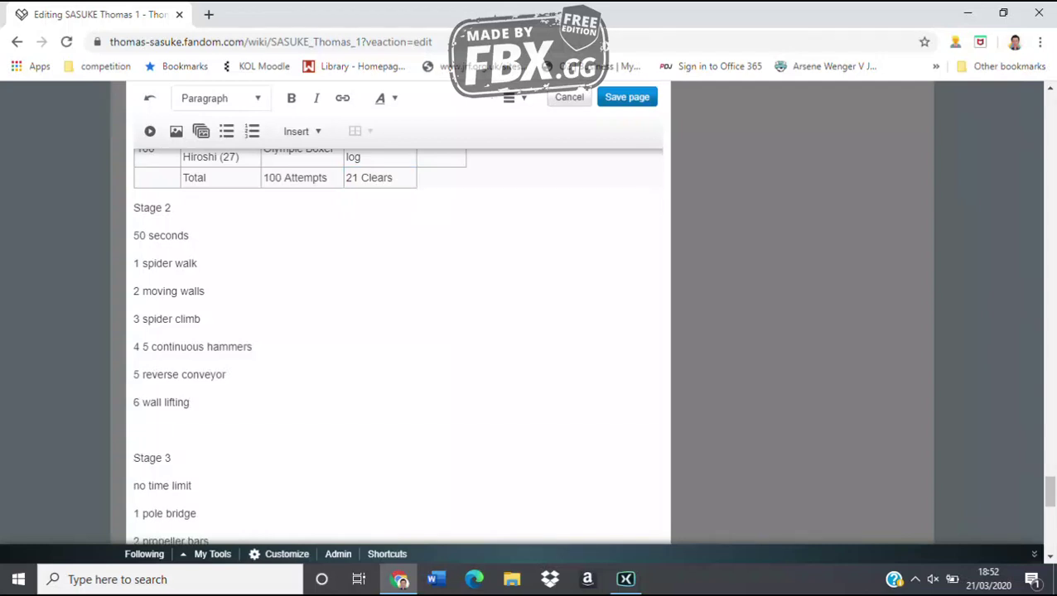
text(Competitors)
key(Return)
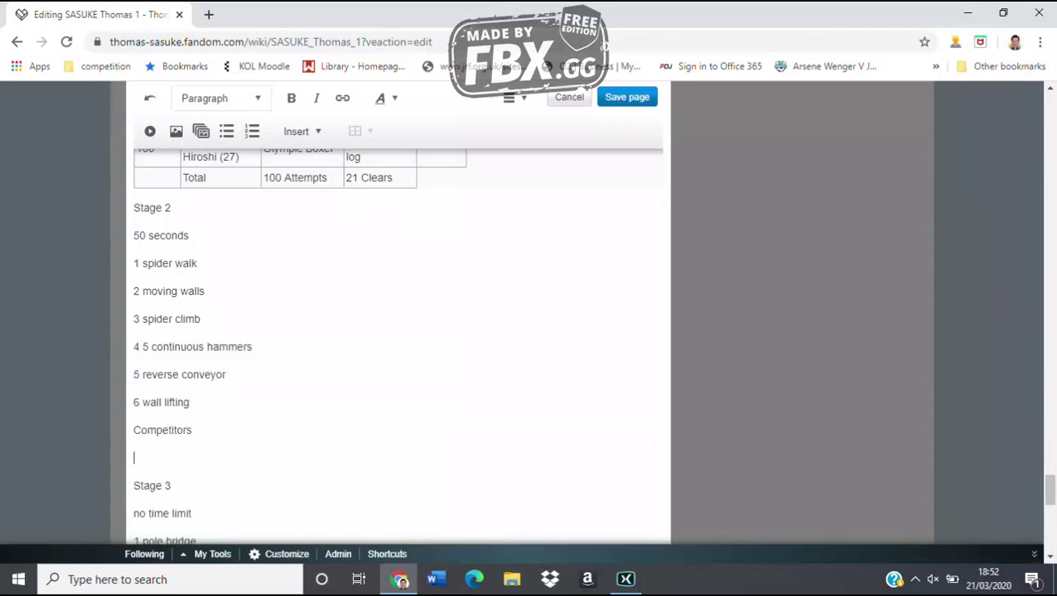
text(21 Attempts)
List competitors numbered 2, 7, 18 and 22 with their full names under Competitors
click(192, 429)
key(Return)
text(2 Shi)
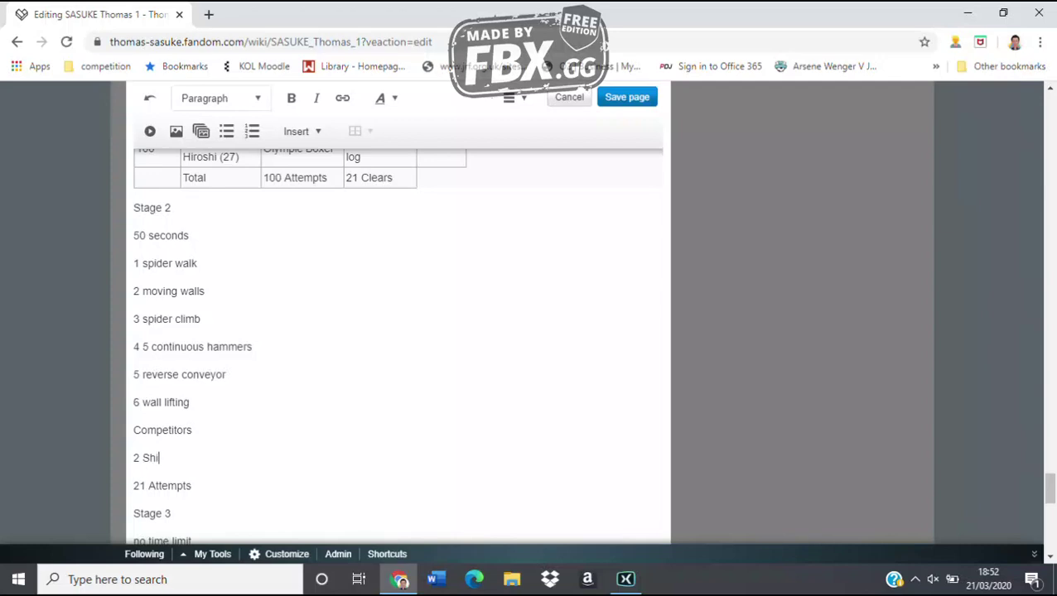
text(nichi Yano)
key(Return)
text(7 Sh)
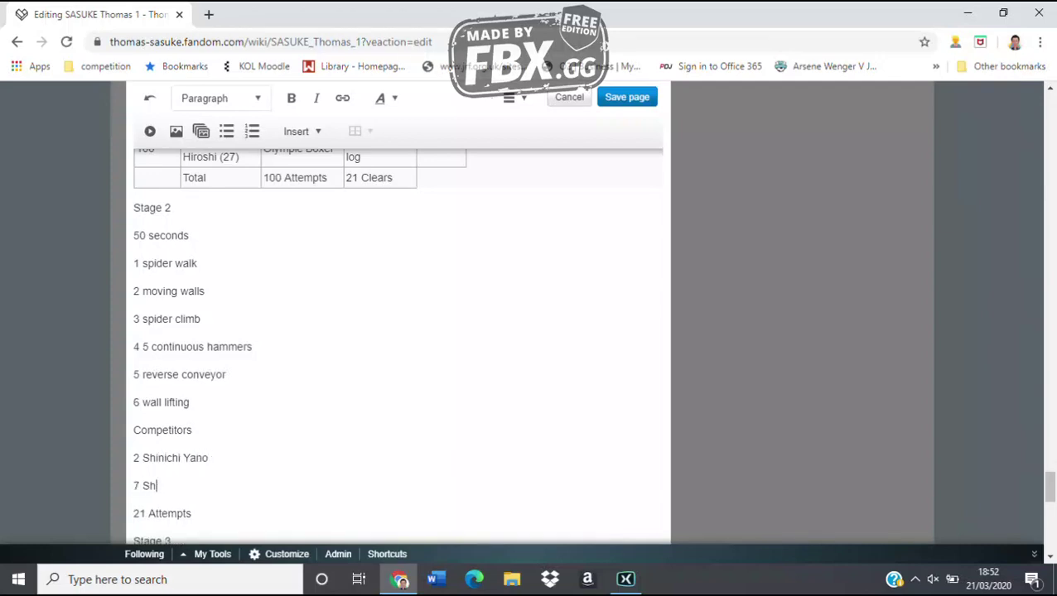
text(ingo Yamamoto)
key(Return)
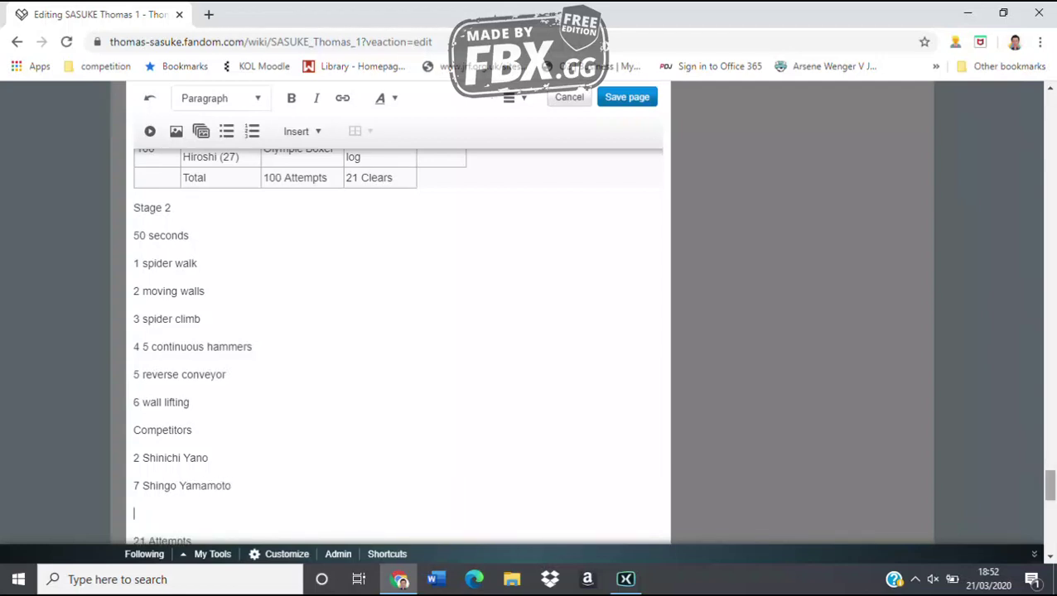
text(18 Yoshihito Yamamoto)
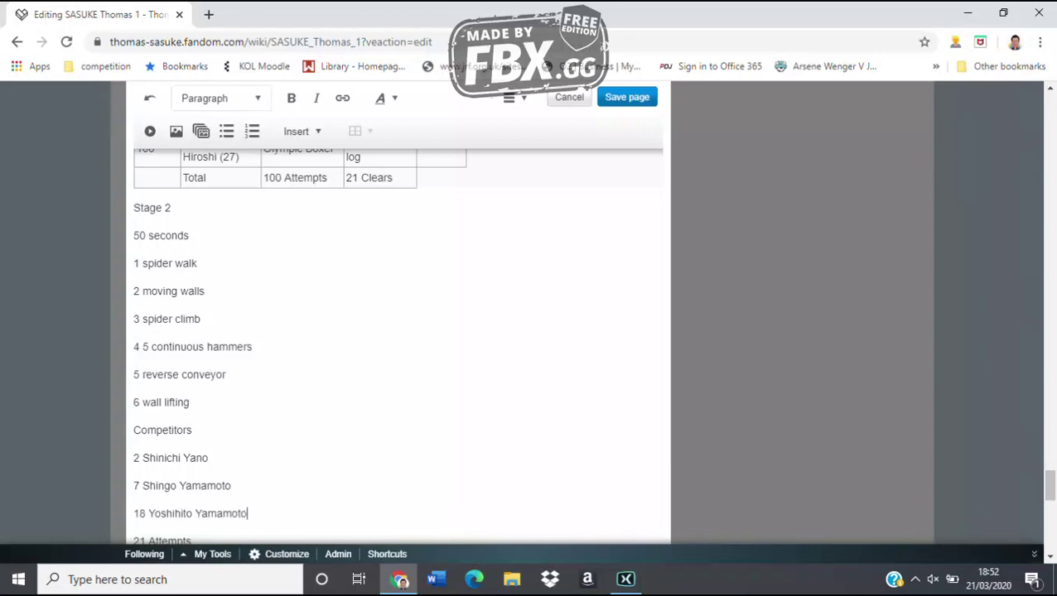
key(Return)
text(22 Takashi Sakamoto)
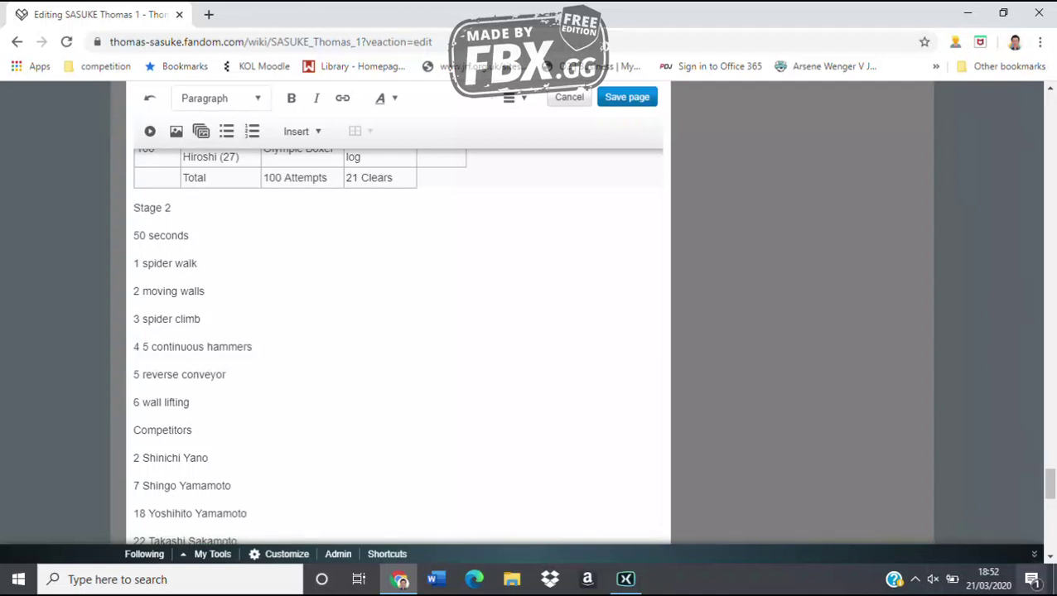
Add competitor 31 with full name at the end of the Competitors list
scroll(397, 346, up, 20)
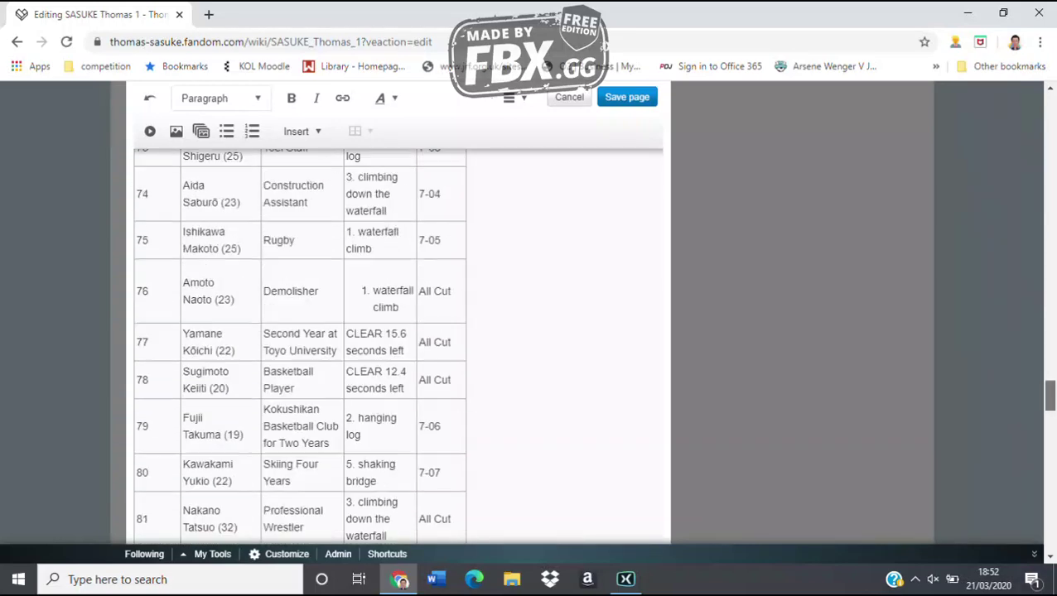
scroll(153, 244, down, 1)
scroll(153, 244, up, 5)
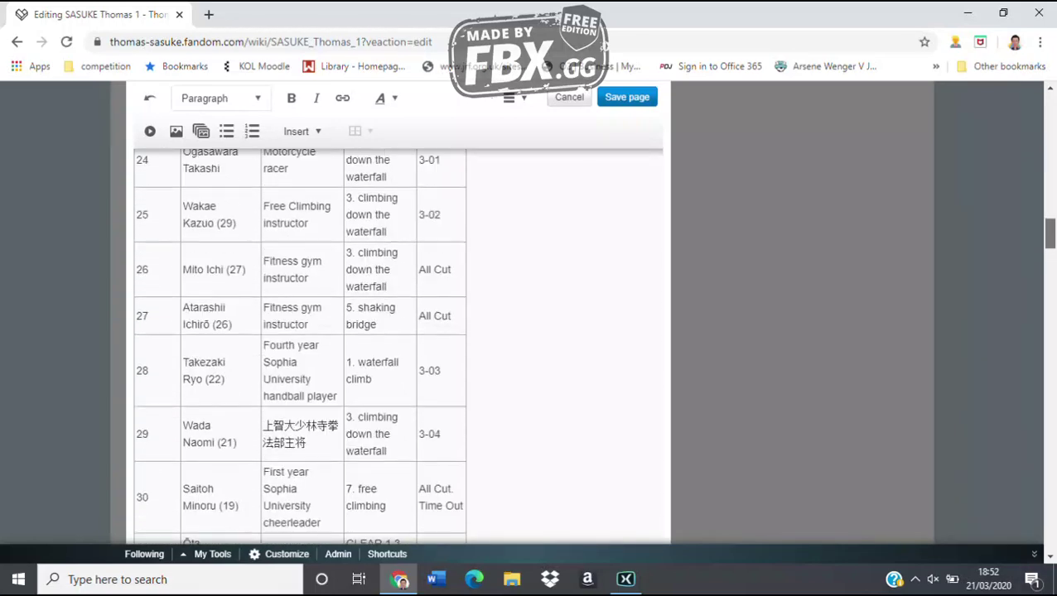
scroll(152, 244, up, 3)
scroll(153, 244, down, 5)
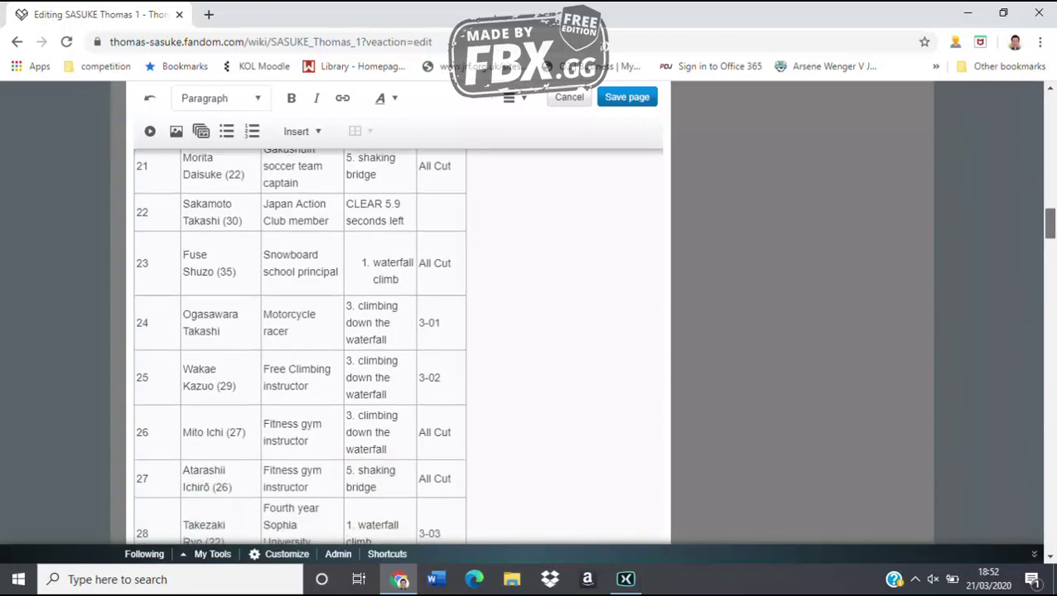
scroll(397, 345, down, 20)
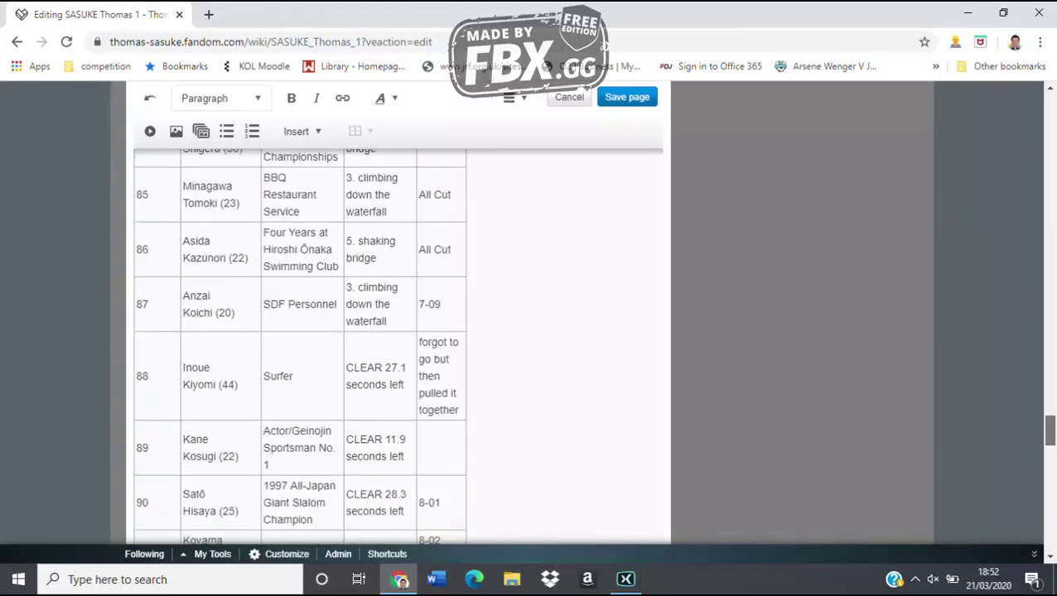
scroll(398, 345, down, 5)
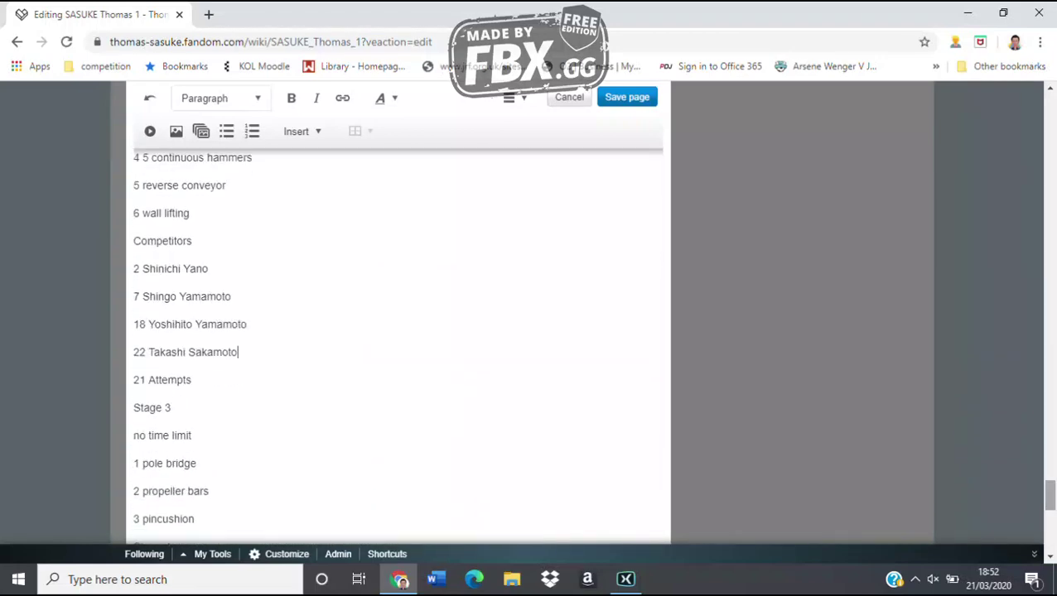
click(238, 352)
key(Return)
text(31 Y)
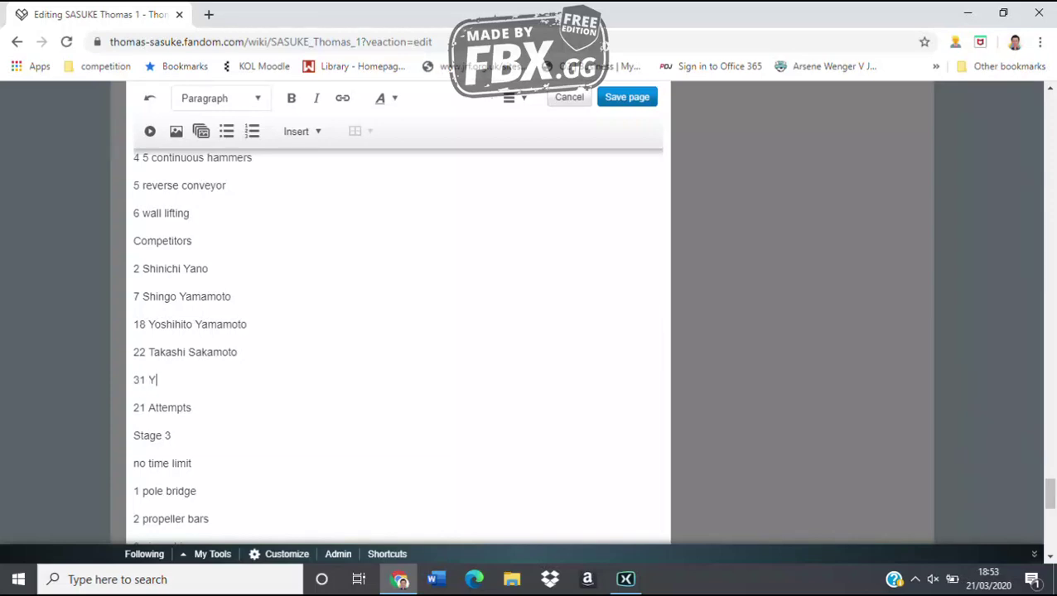
text(usuke Ota)
key(Return)
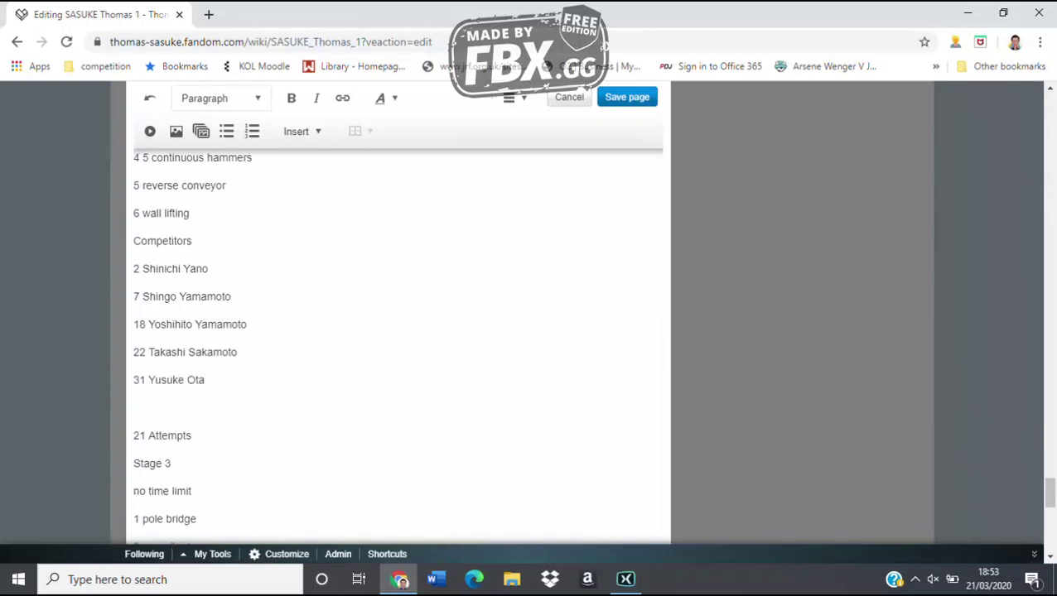
Add competitor 40 with full name on the line below entry 31
scroll(398, 345, up, 20)
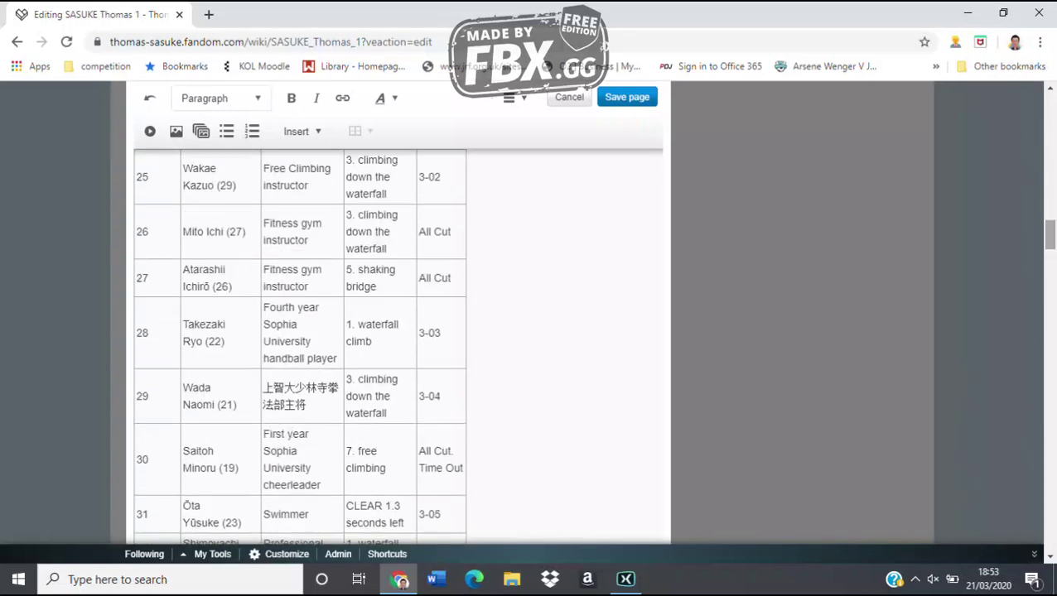
scroll(398, 345, down, 3)
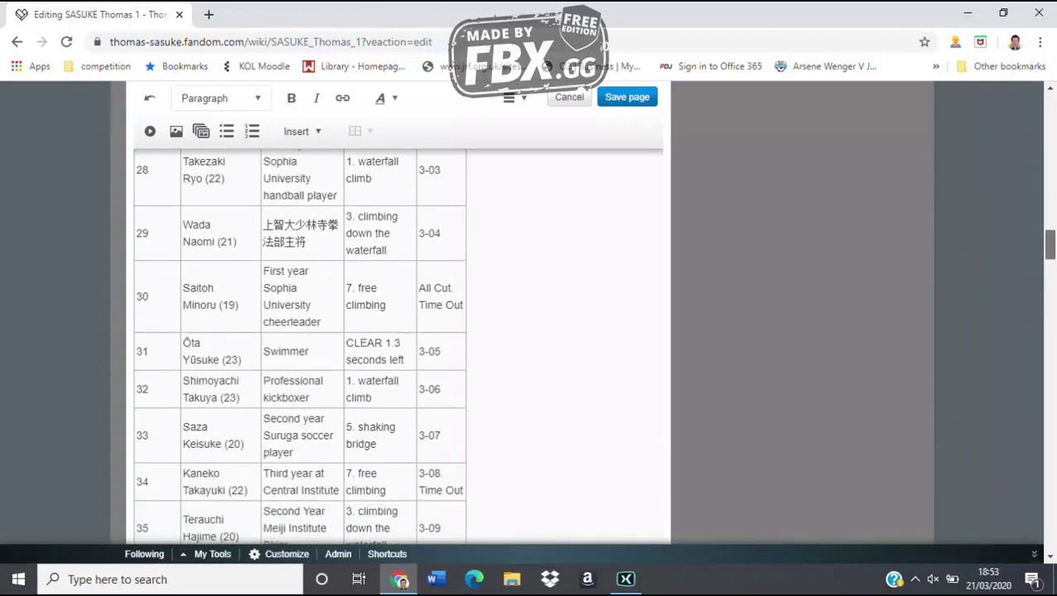
scroll(398, 345, down, 7)
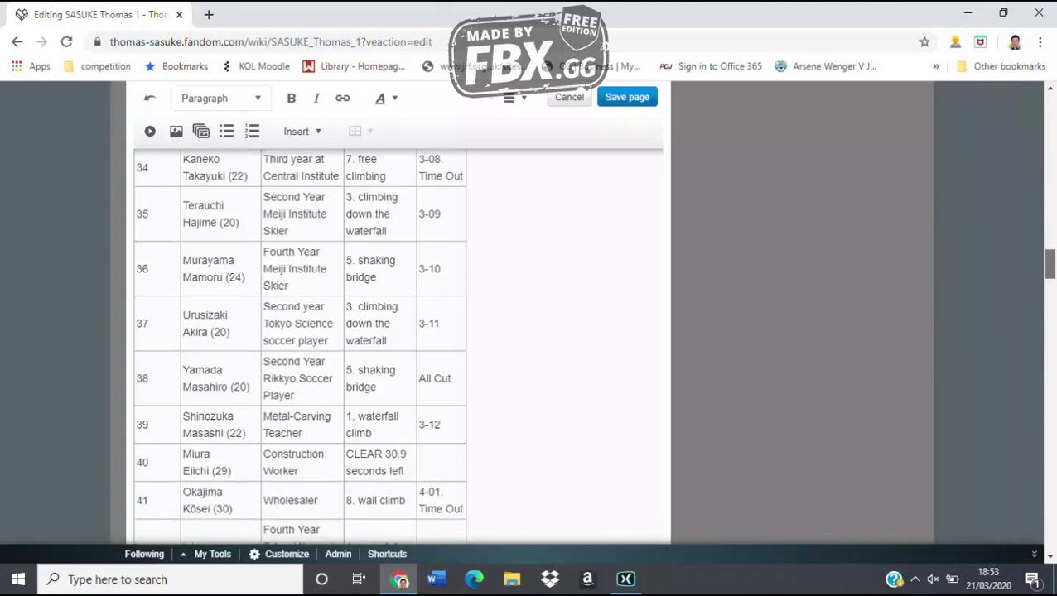
scroll(397, 345, down, 20)
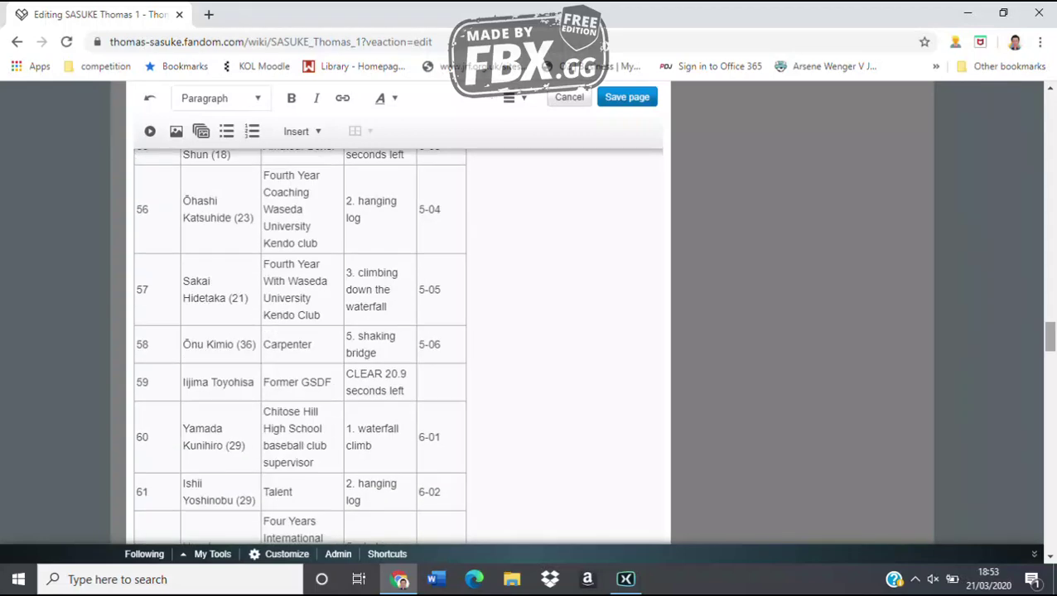
scroll(397, 345, up, 3)
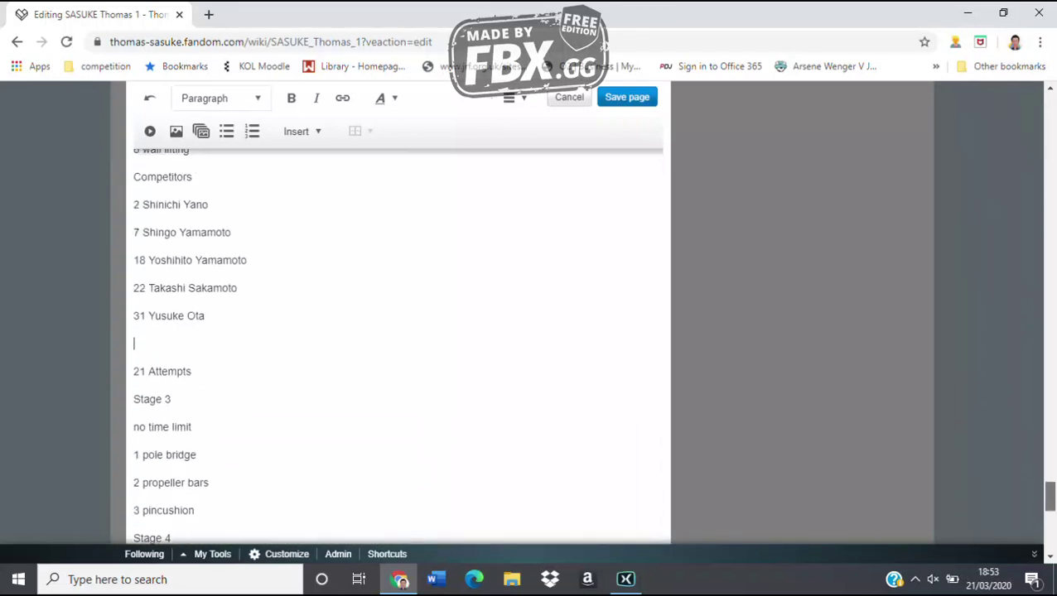
text(40 Eiichi Miura)
key(Return)
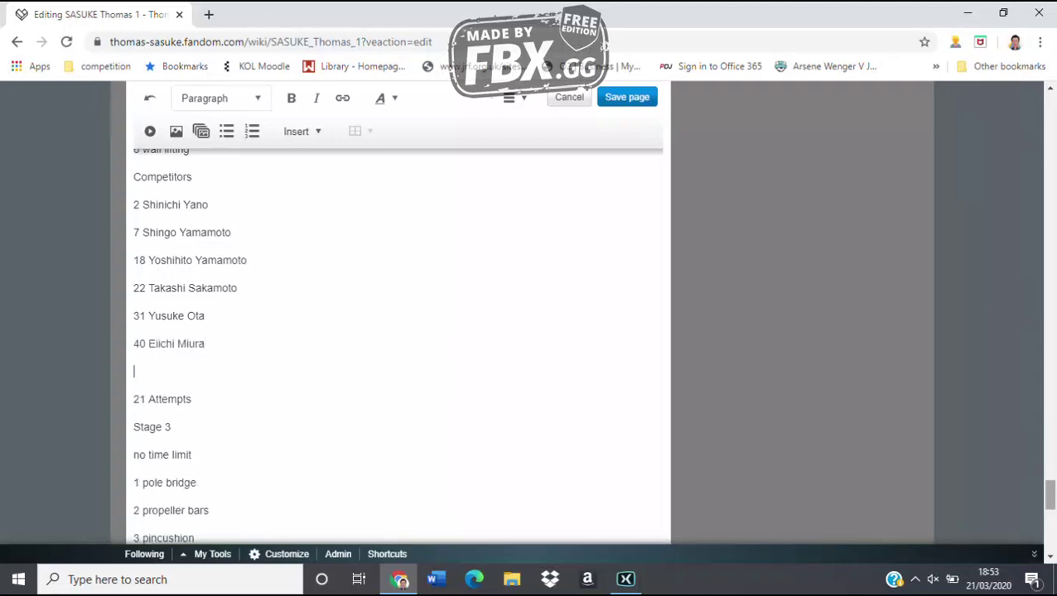
Add competitor 43 with full name, correcting the misspelled surname
scroll(397, 348, up, 15)
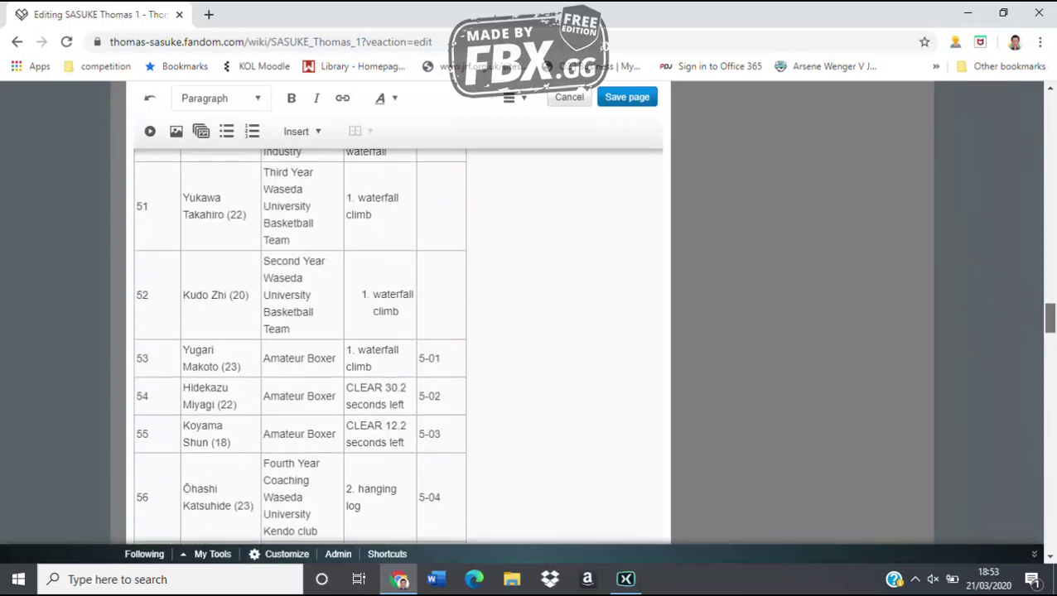
scroll(397, 348, down, 3)
scroll(397, 348, down, 3)
scroll(397, 348, up, 3)
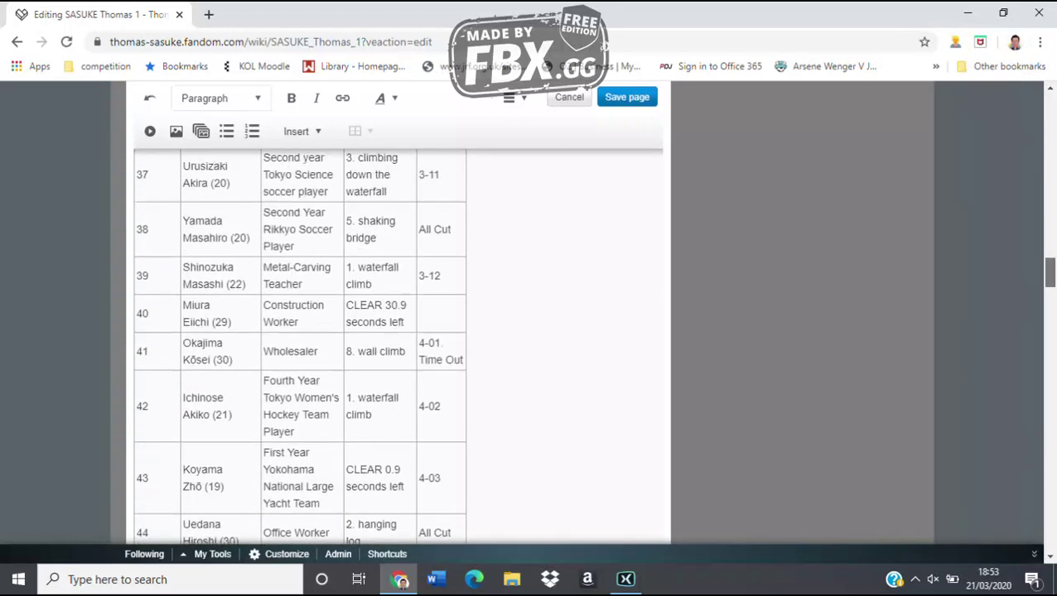
scroll(398, 348, down, 1)
scroll(397, 348, down, 1)
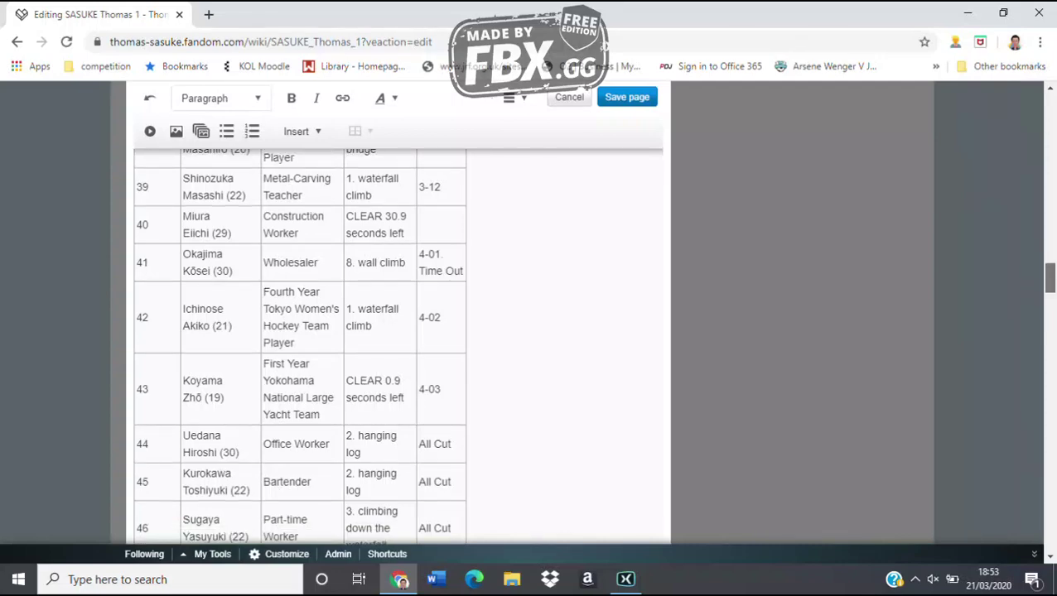
scroll(397, 348, down, 20)
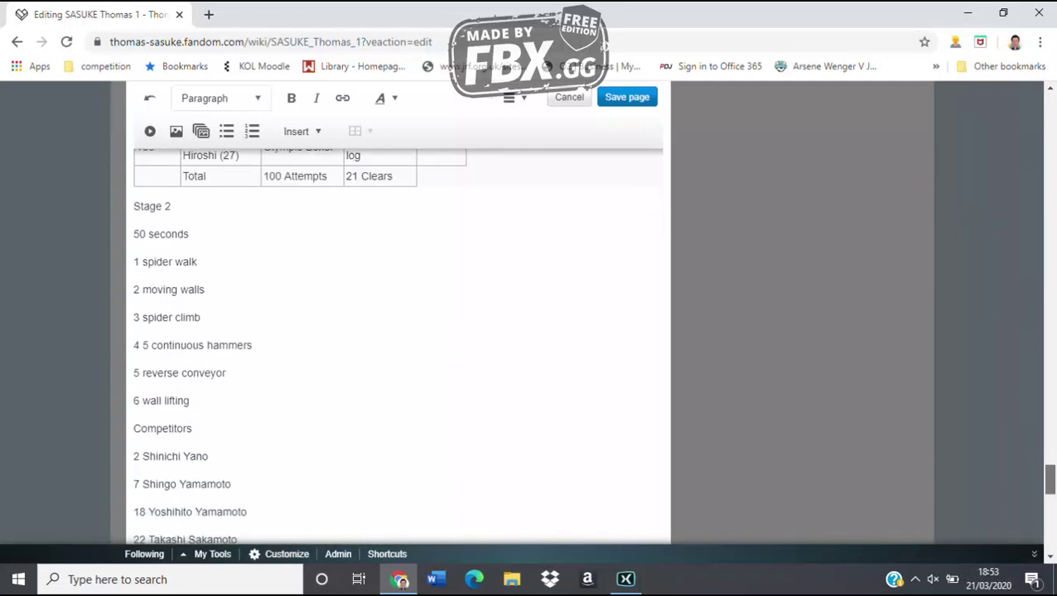
scroll(397, 348, down, 4)
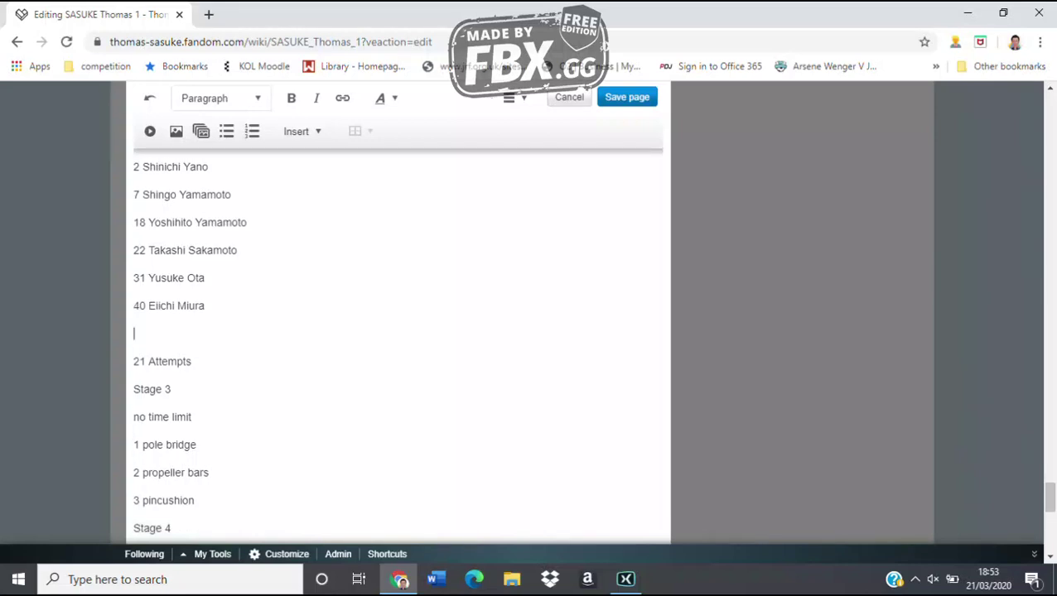
text(43 Zho Koyama)
Add competitor 49 with full name on a new line below entry 43
scroll(398, 348, up, 1)
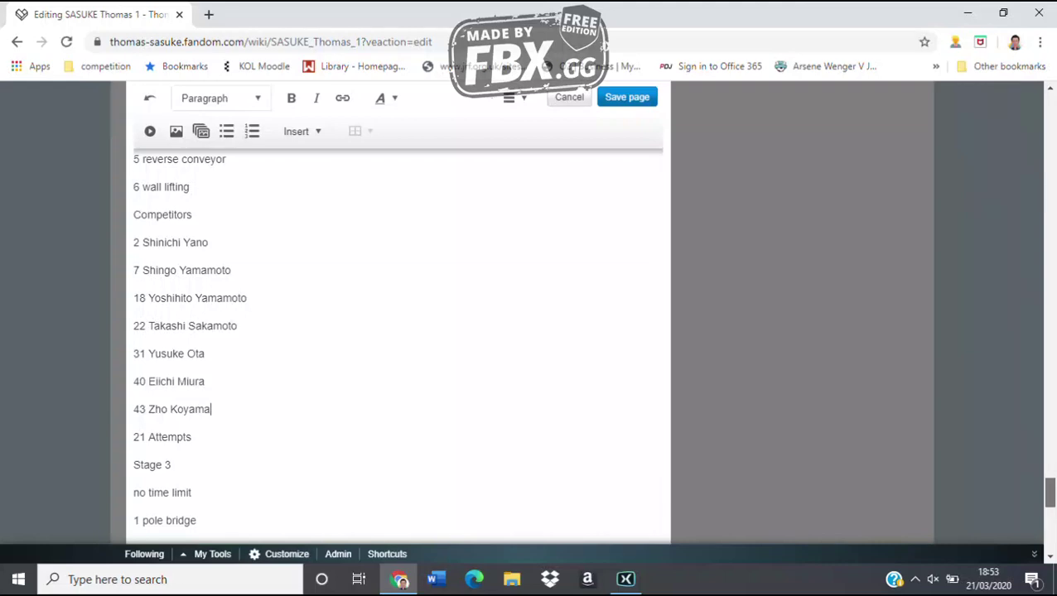
scroll(397, 348, up, 15)
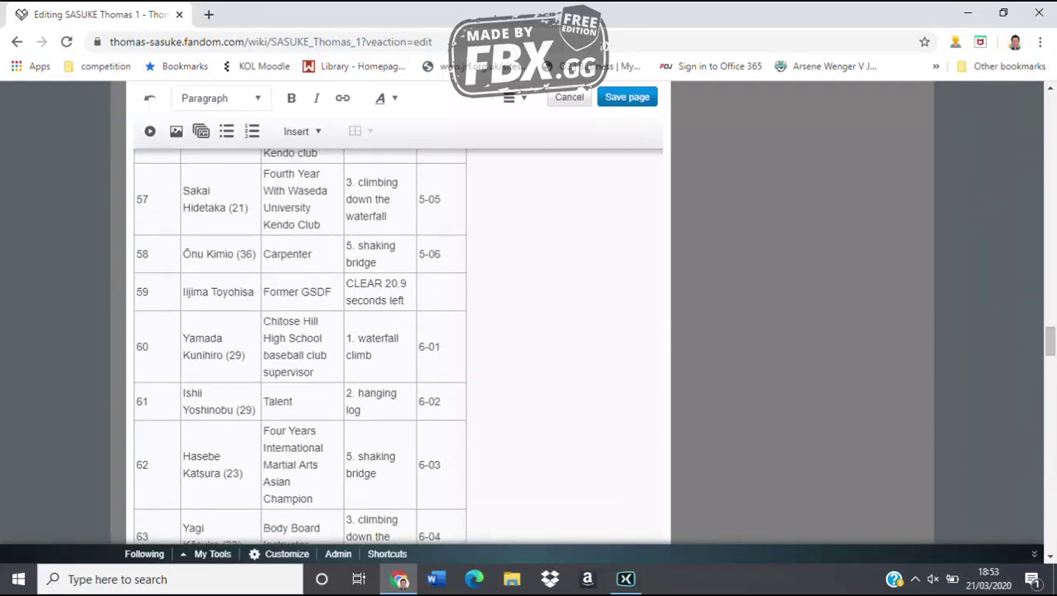
scroll(398, 348, up, 8)
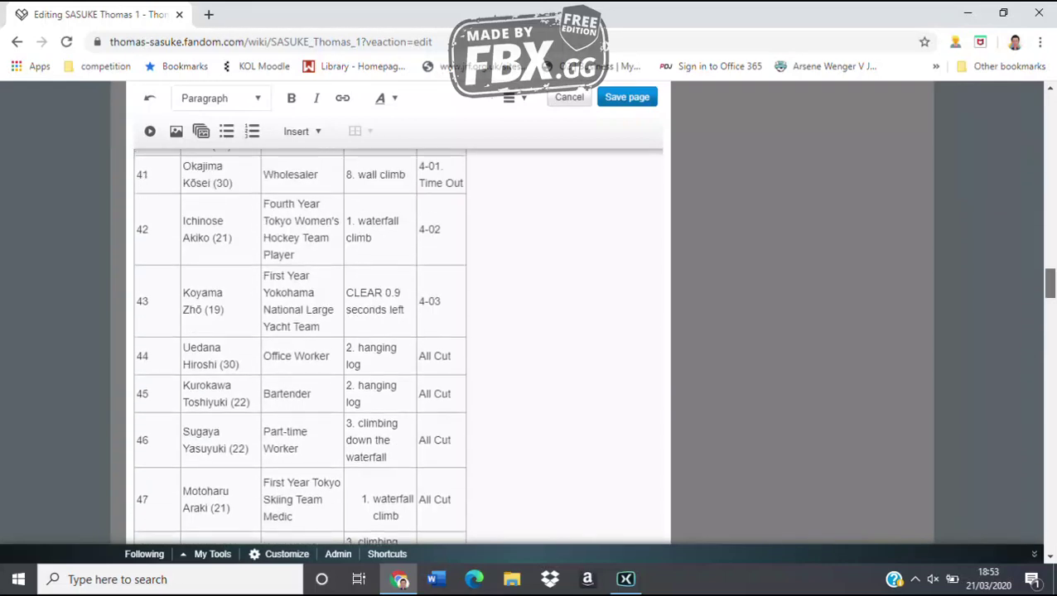
scroll(397, 347, down, 2)
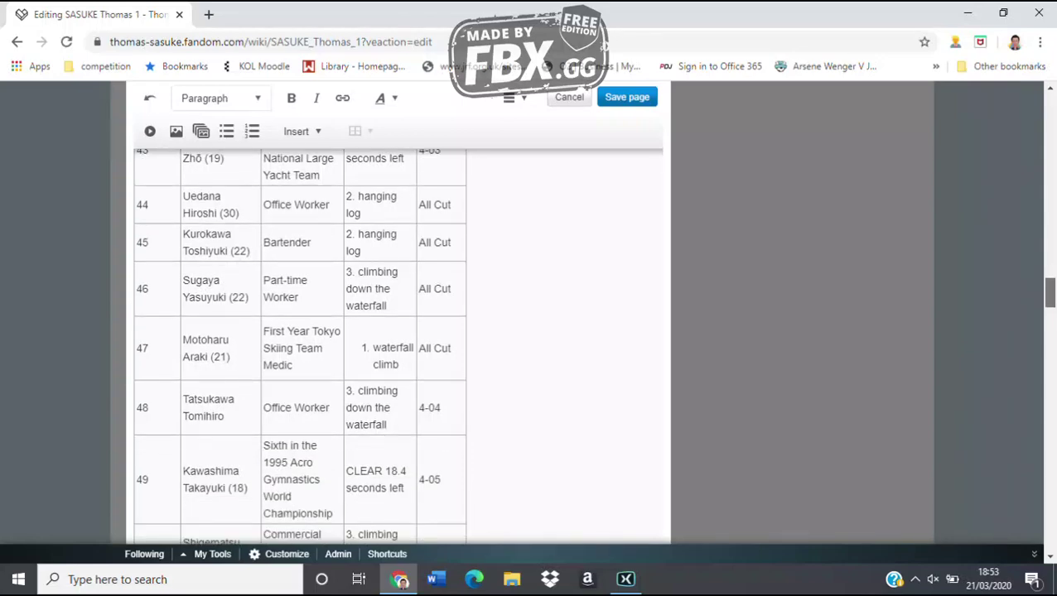
scroll(397, 347, down, 20)
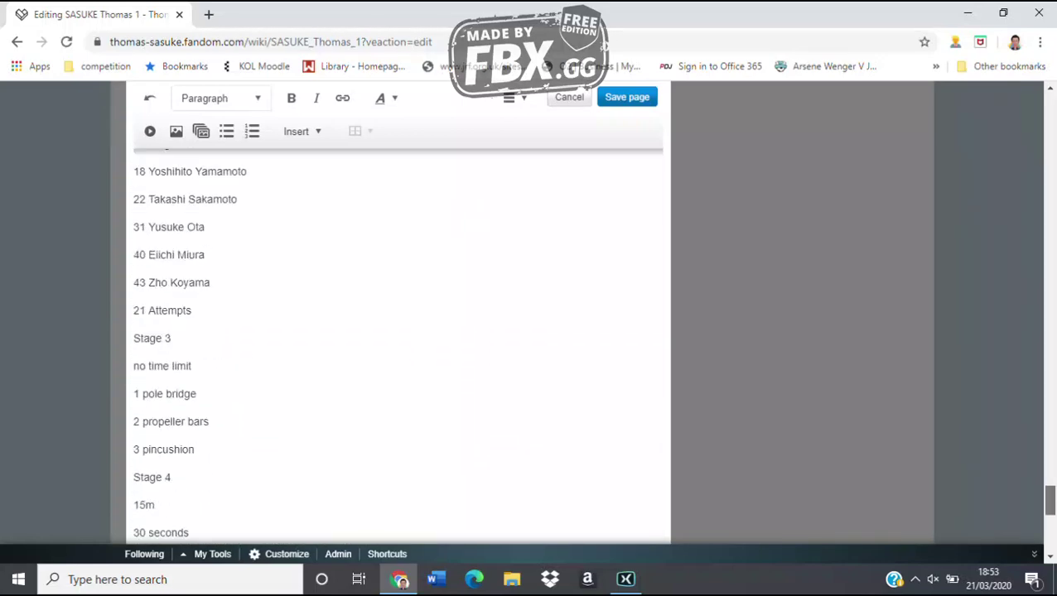
click(214, 182)
scroll(397, 331, up, 2)
key(Return)
text(49)
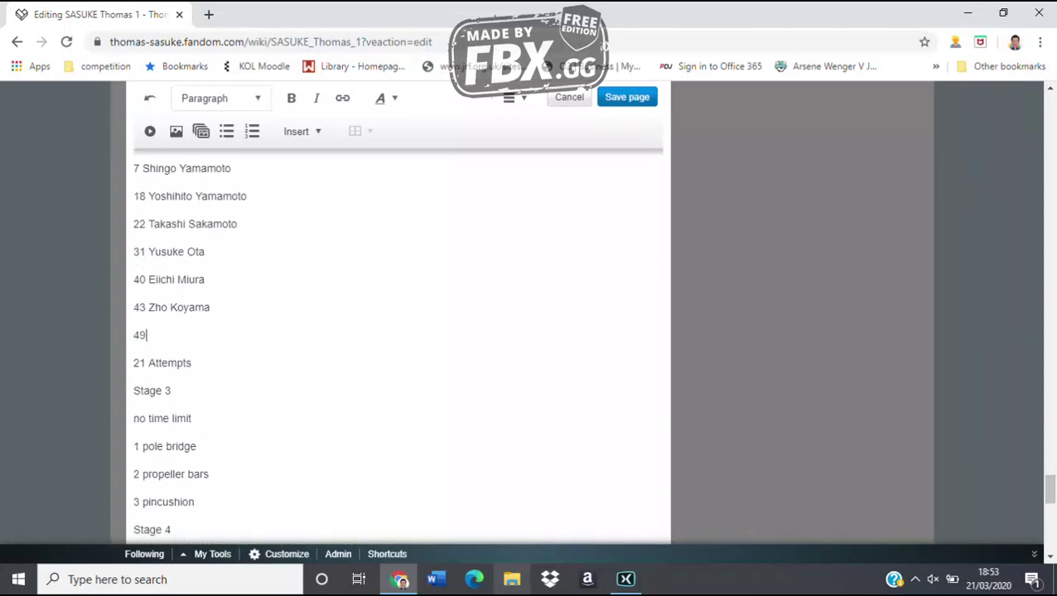
text( Taaay)
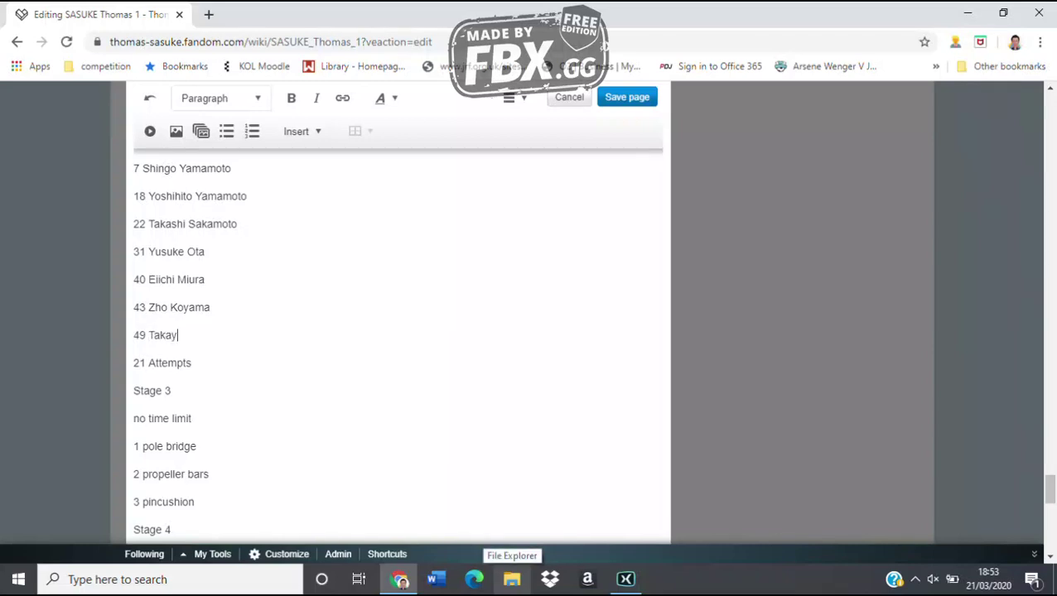
text(uki Kawashima)
key(Return)
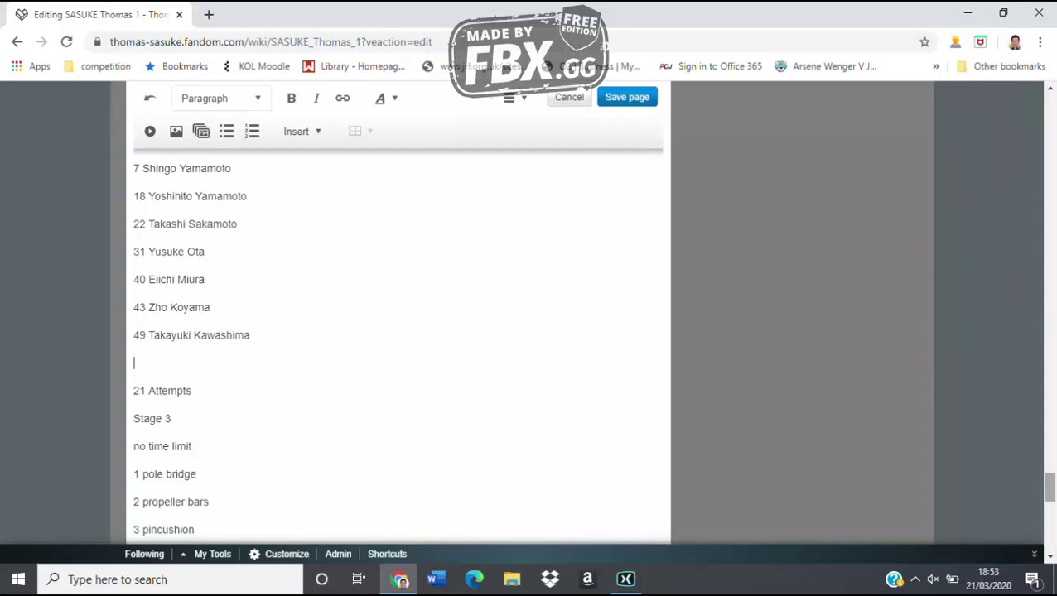
scroll(397, 348, up, 2)
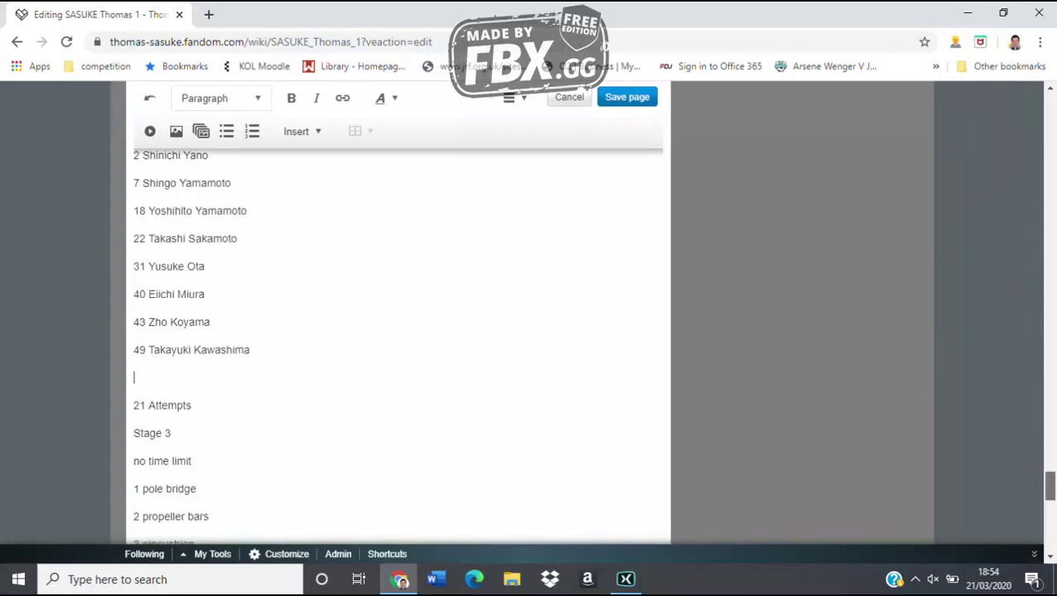
click(209, 260)
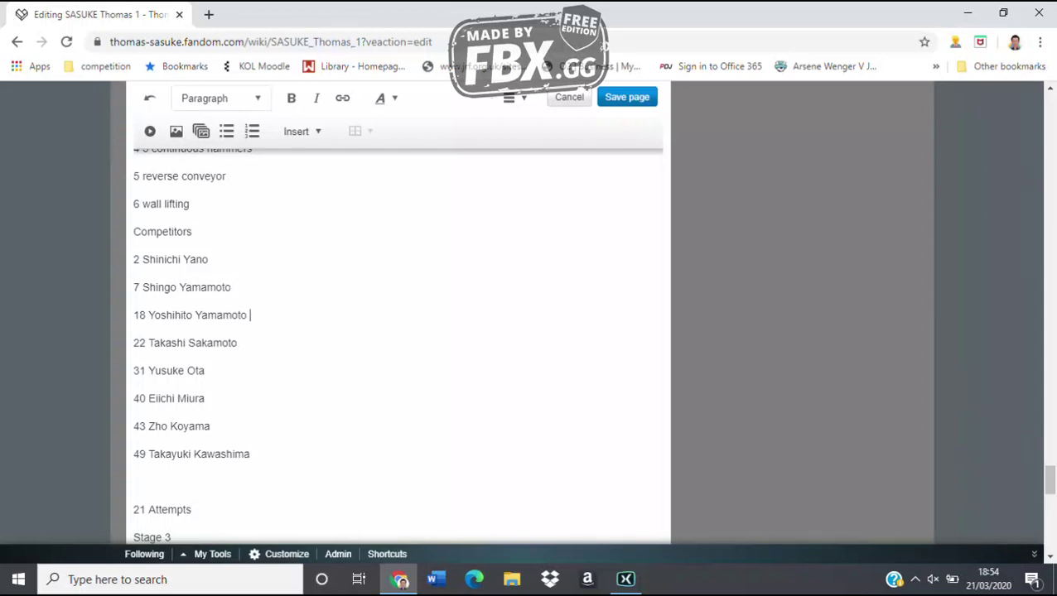
Append result codes [11-01] through [11-05] to competitors 18, 22, 31, 40 and 43
text([11-01])
click(239, 343)
text([11-02])
click(205, 371)
text([11-03])
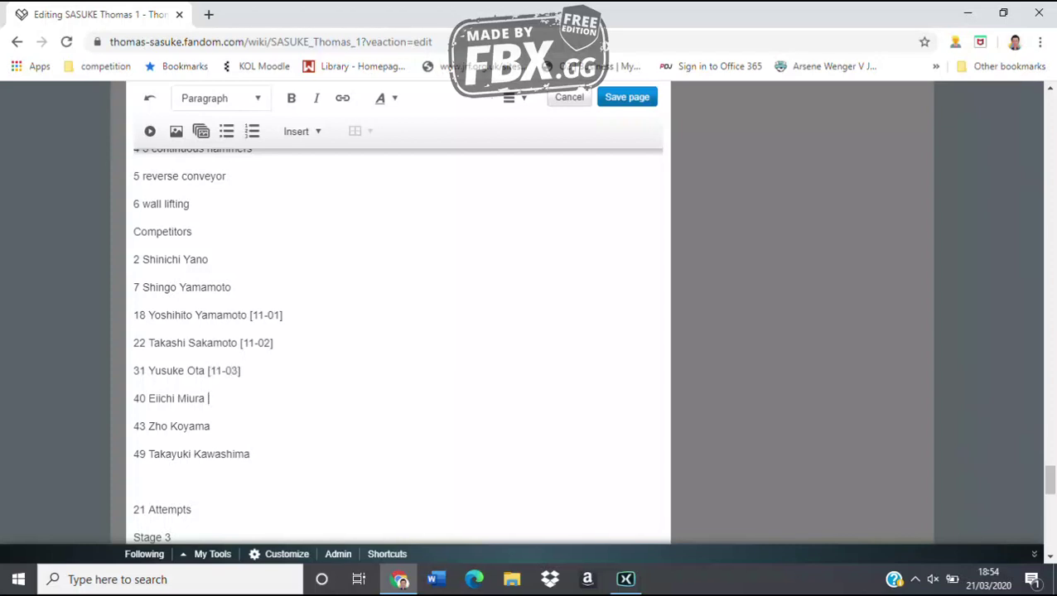
text([11-04]11-05])
click(133, 480)
scroll(397, 348, up, 15)
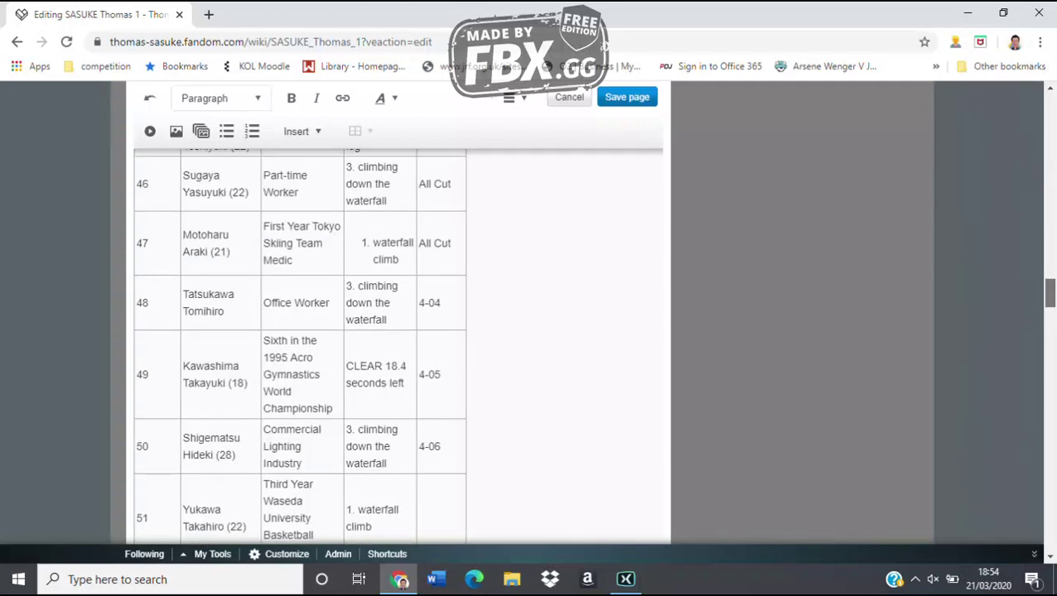
scroll(398, 348, down, 3)
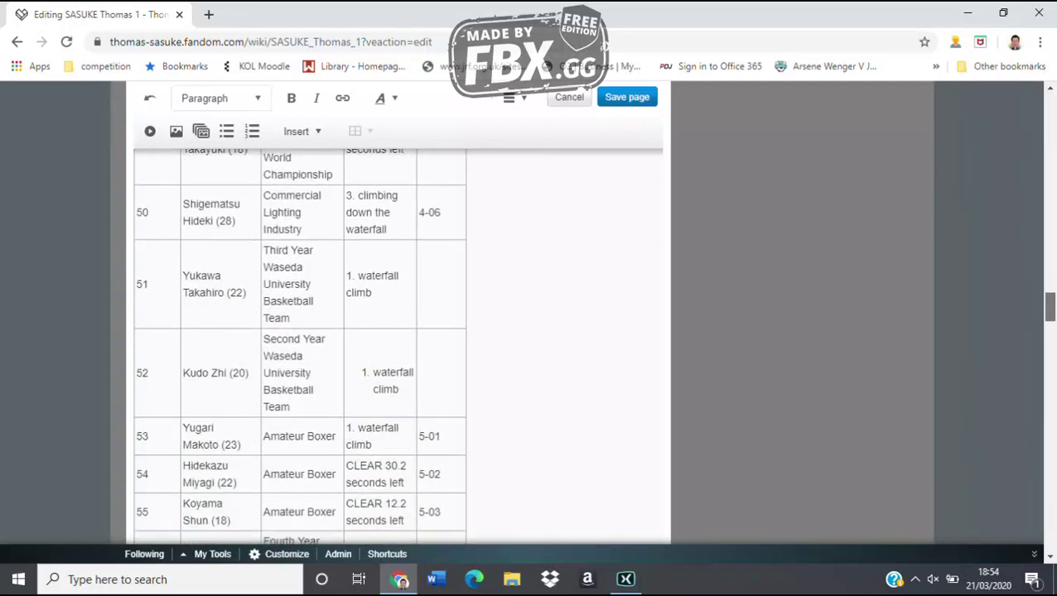
scroll(397, 347, up, 1)
scroll(397, 348, down, 1)
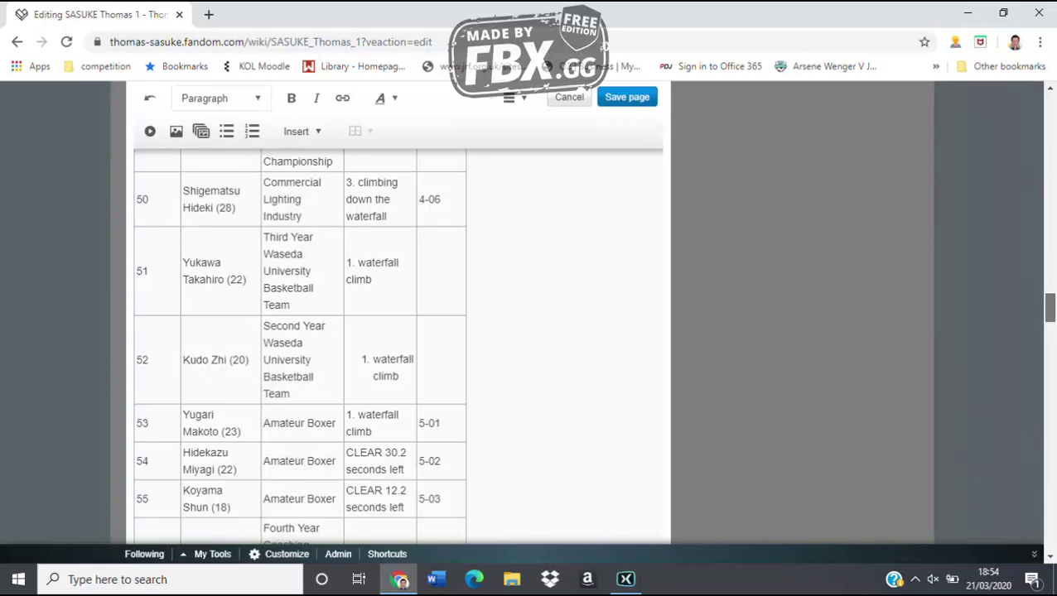
scroll(398, 348, down, 15)
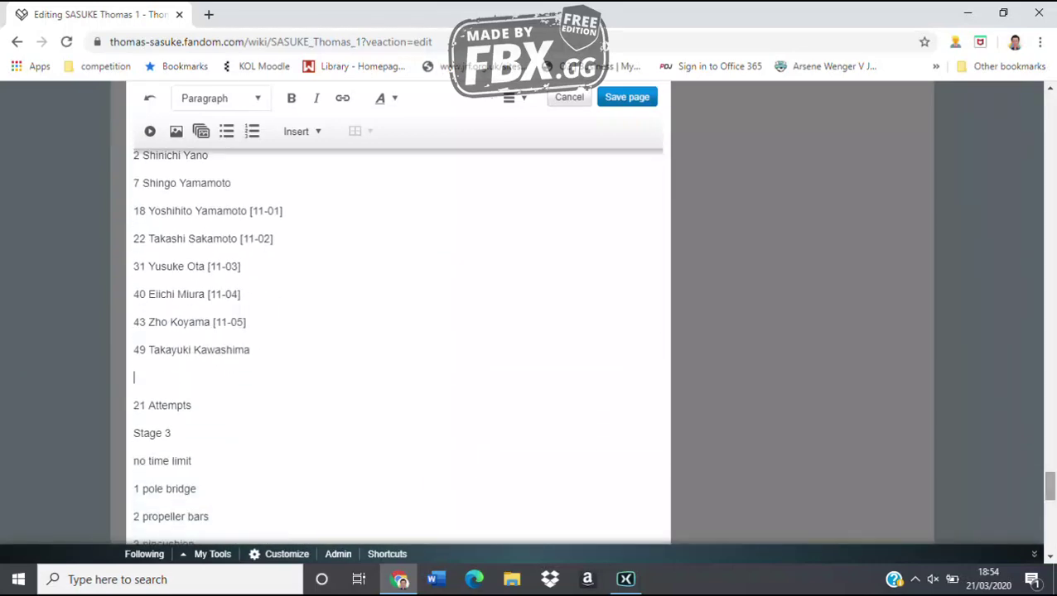
Add competitor entry 54 with full name tagged [All Cut]
text(54 Hidek)
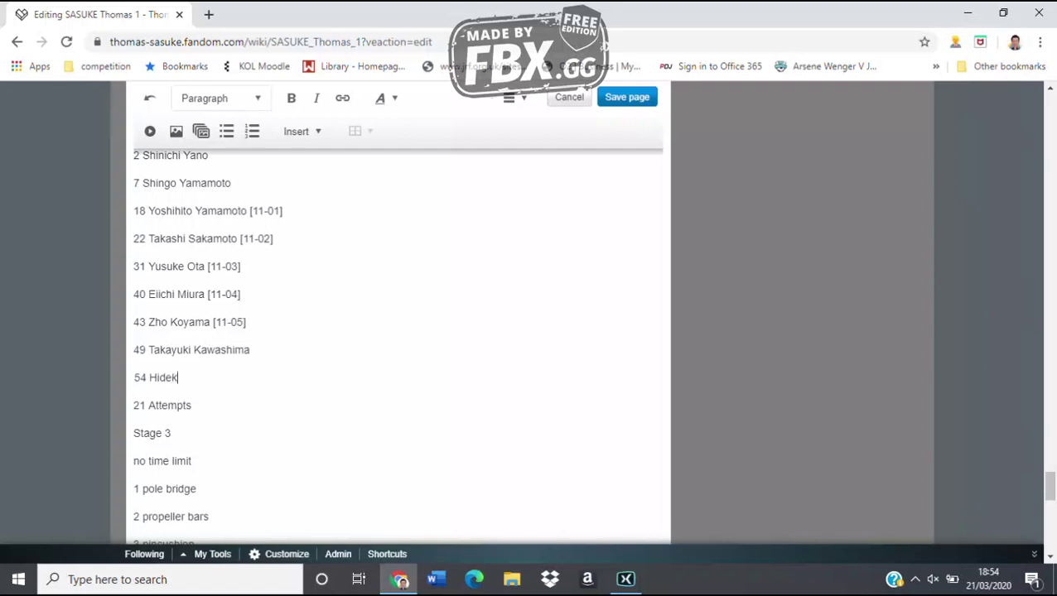
text(azu Miyagi [All )
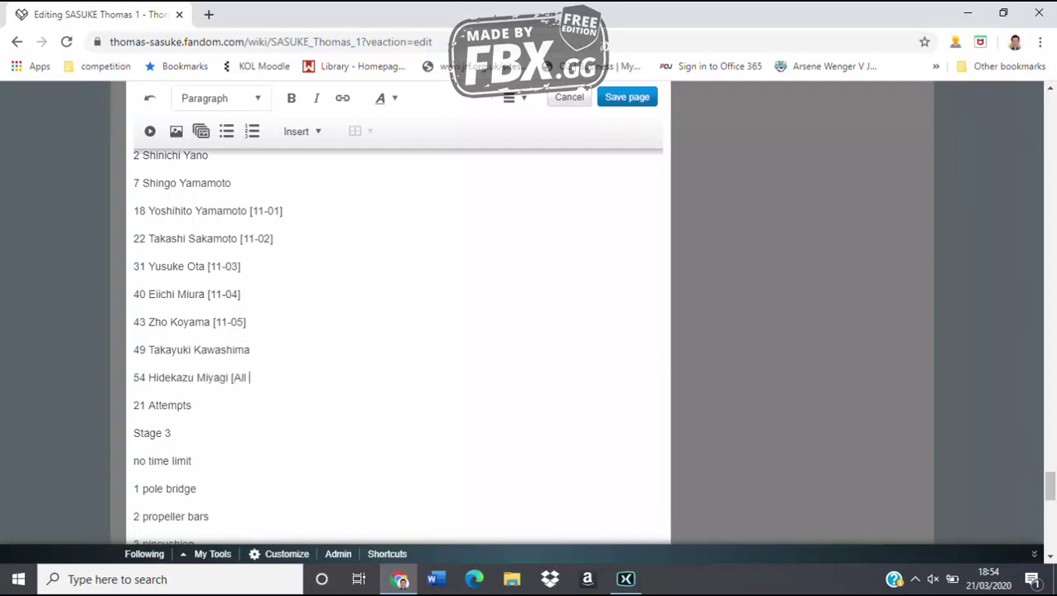
text(Cut])
key(Return)
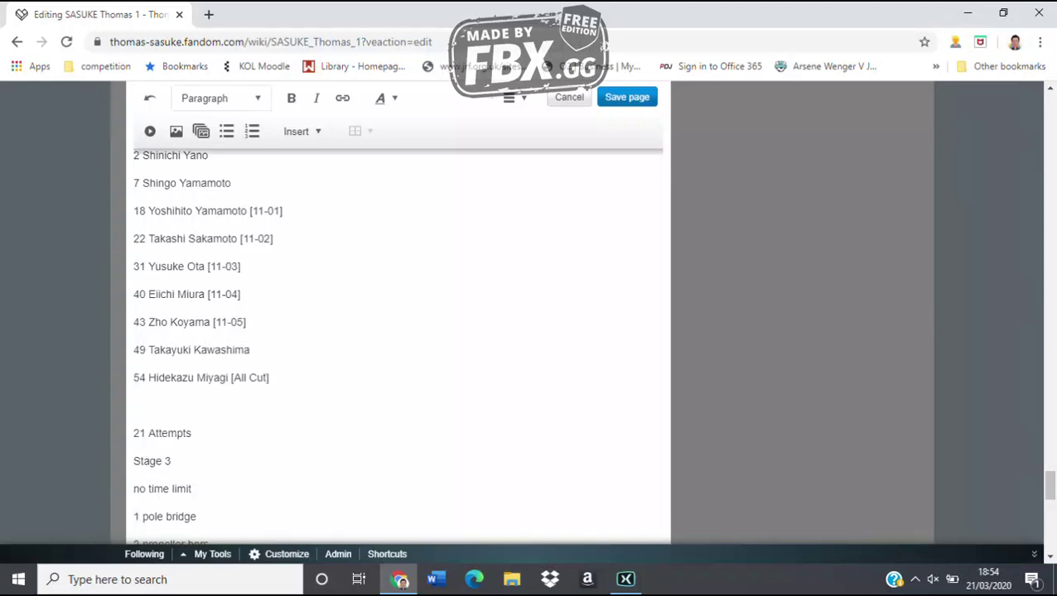
scroll(397, 347, up, 15)
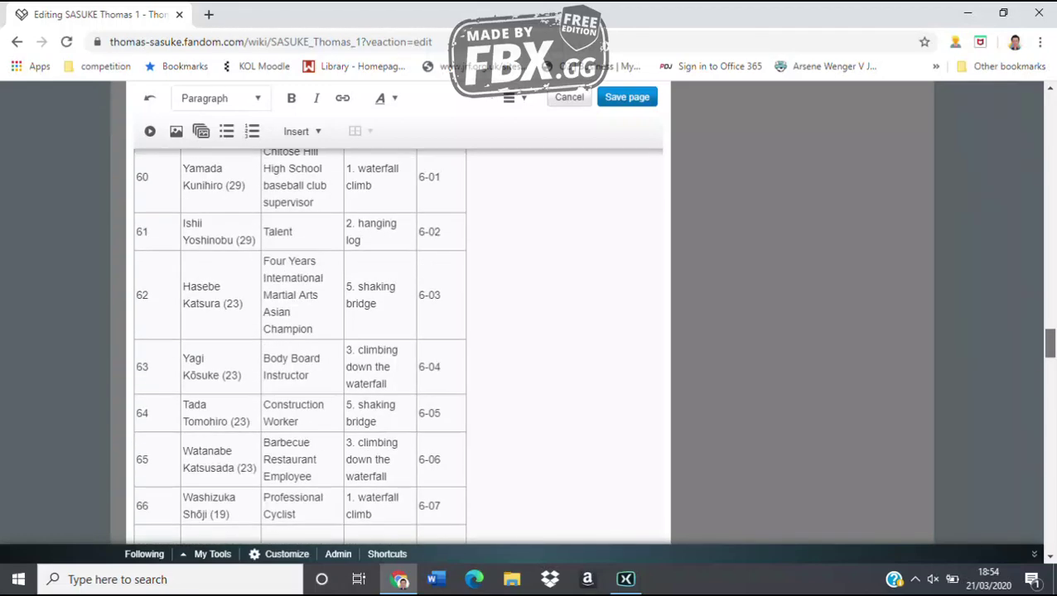
scroll(298, 348, up, 4)
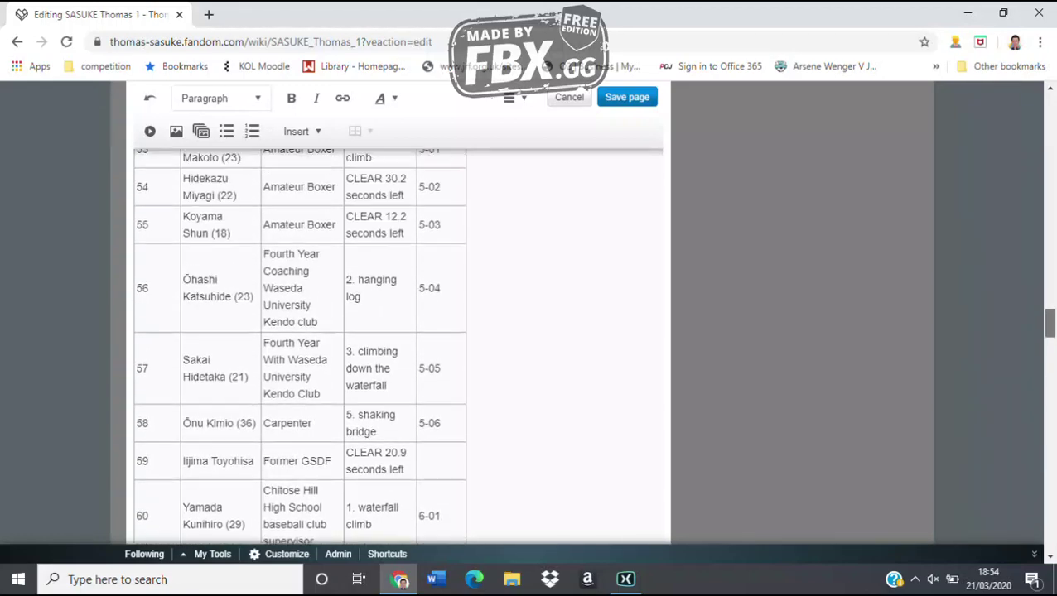
scroll(298, 348, up, 1)
scroll(398, 347, down, 18)
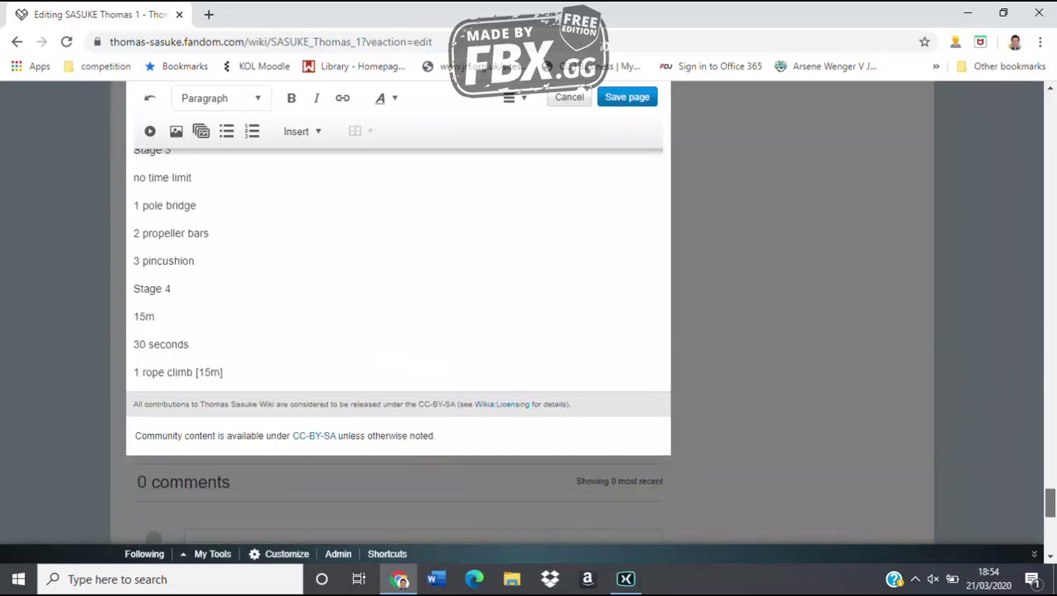
Add competitor entries 55 and 59 with full names, each tagged [All Cut]
text(55 S)
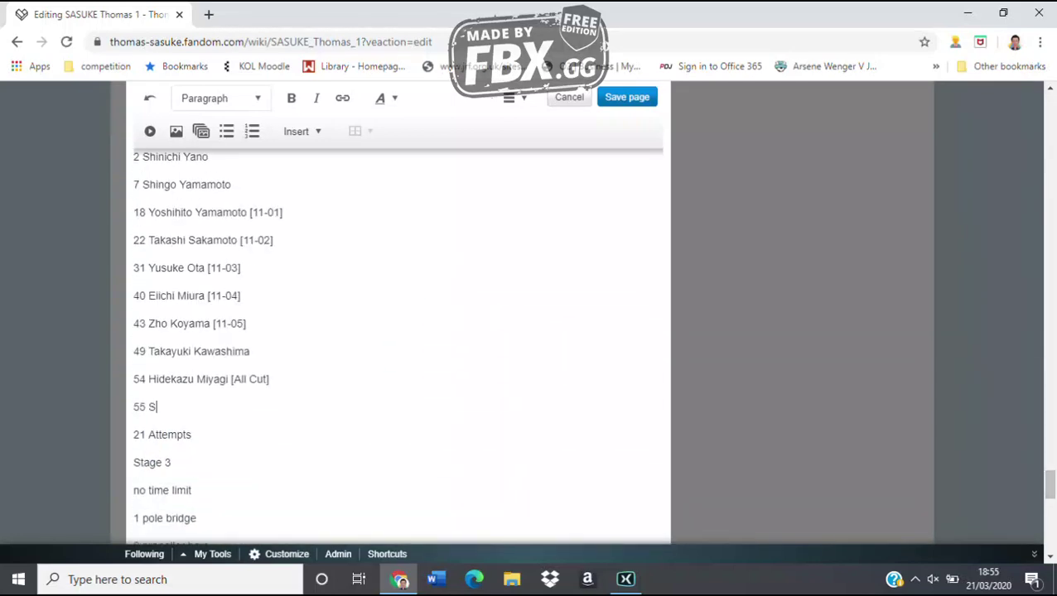
text(hun Koyama [All Cut])
key(Return)
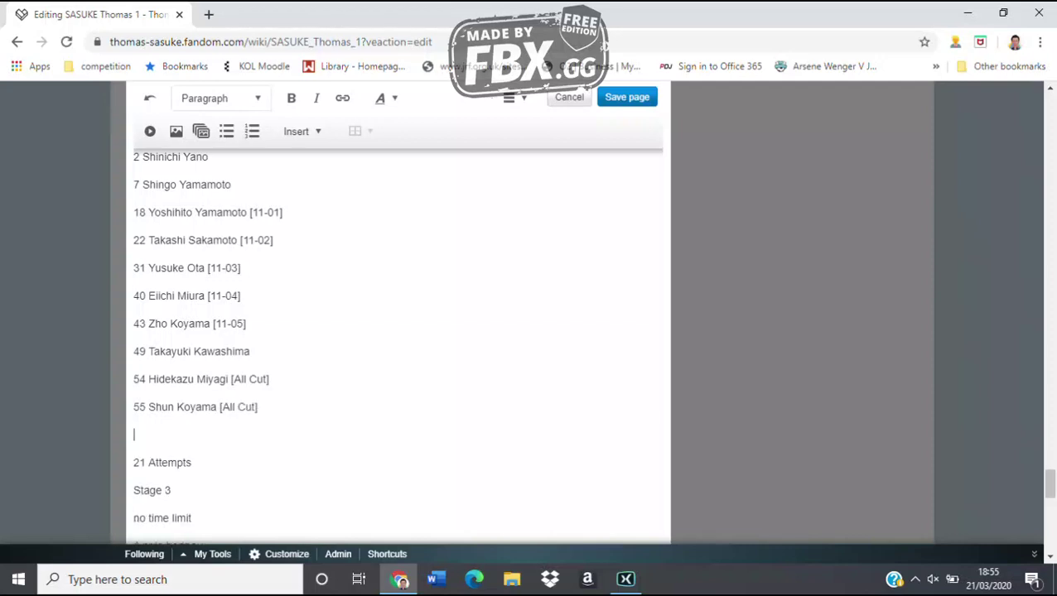
text(59 Toyohisa Ijima [All C)
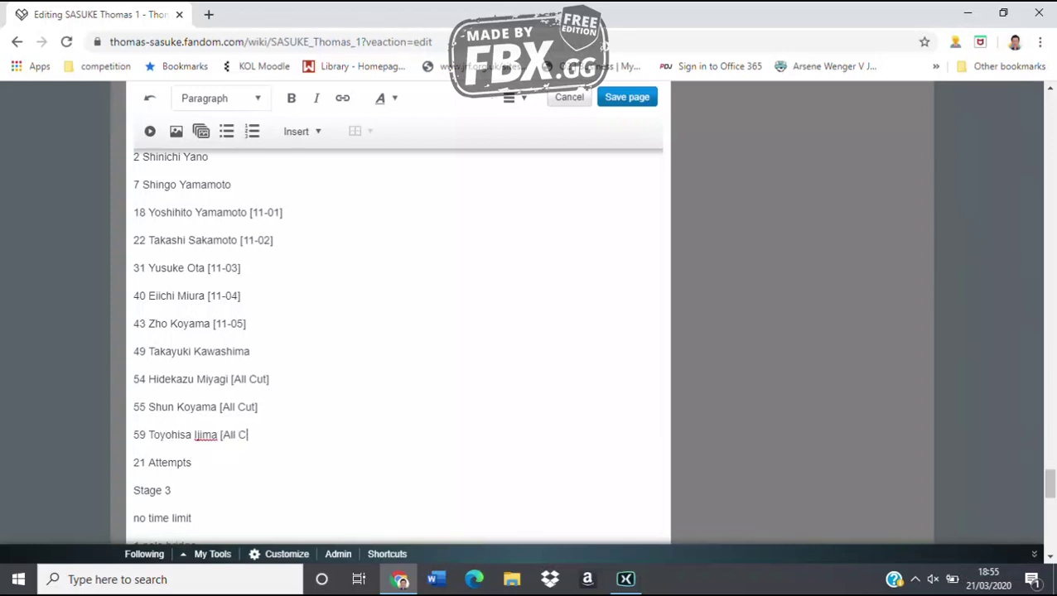
text(ut])
key(Return)
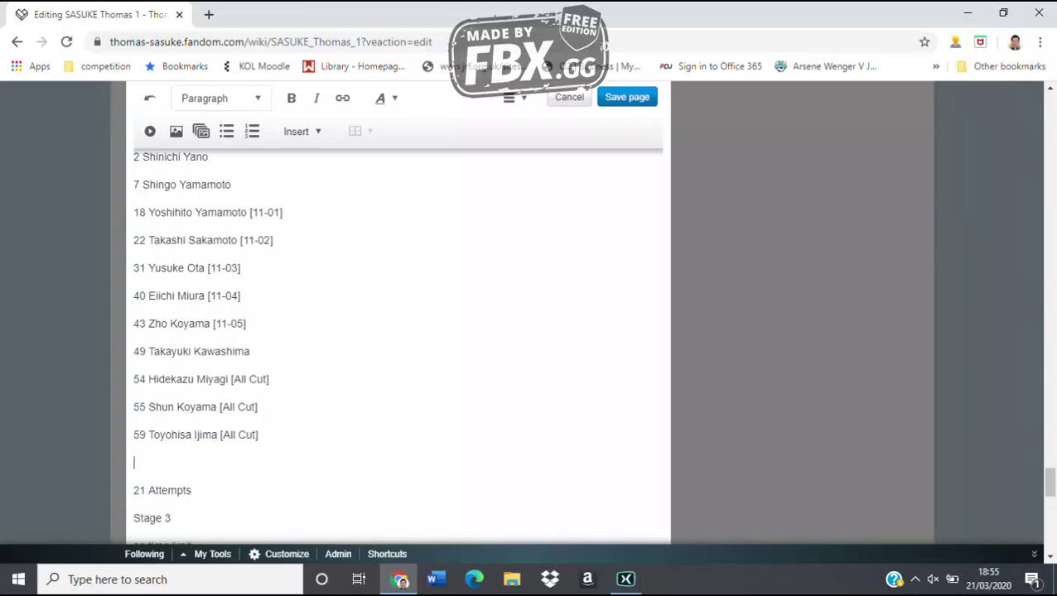
drag(1049, 480, 1049, 322)
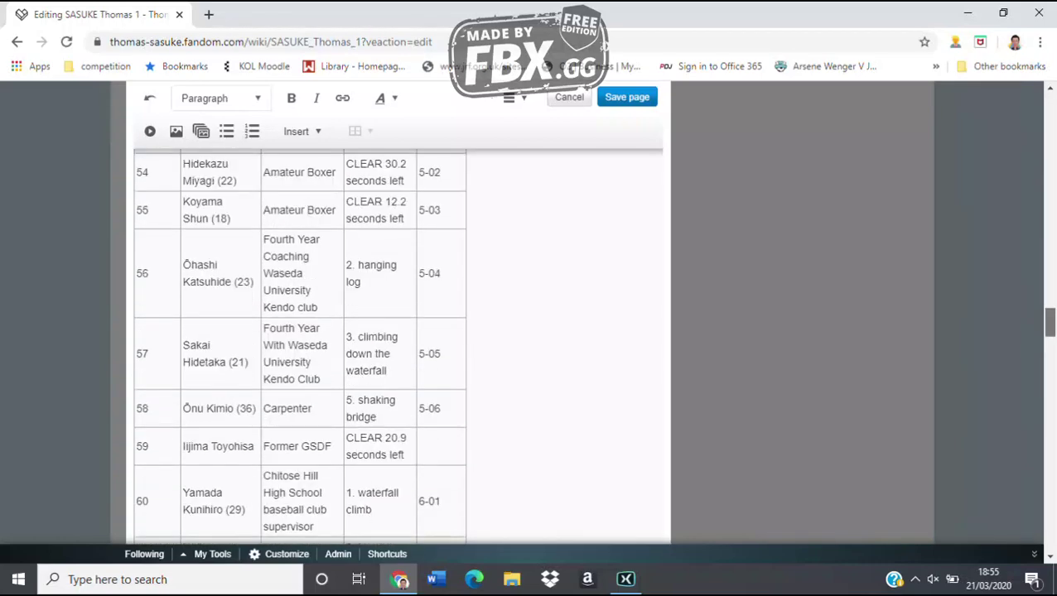
Add competitor entry 72 with full name on the empty line above 21 Attempts
scroll(530, 347, down, 3)
scroll(398, 345, down, 6)
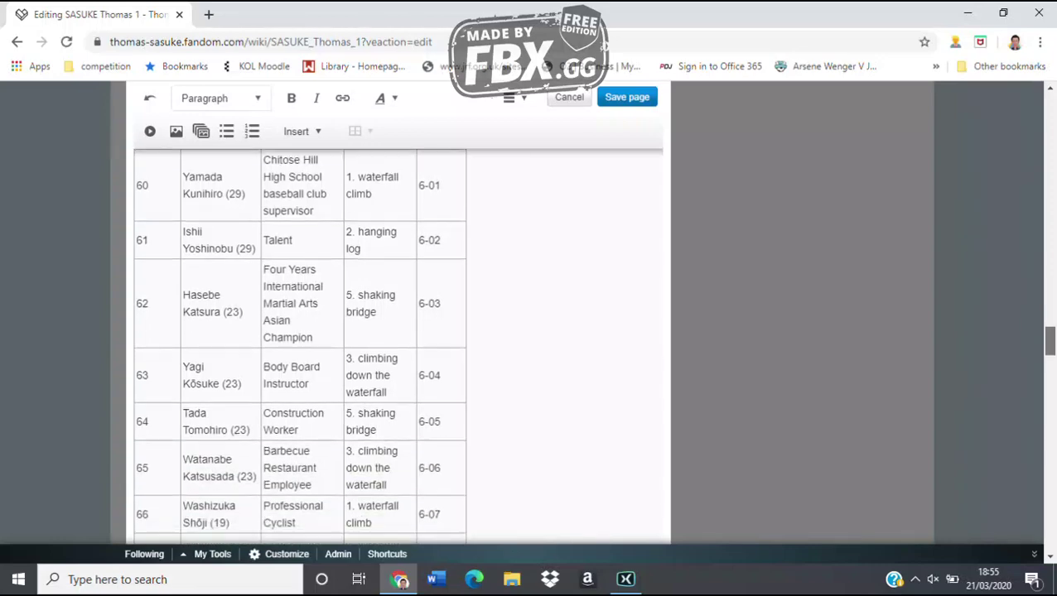
scroll(398, 344, down, 15)
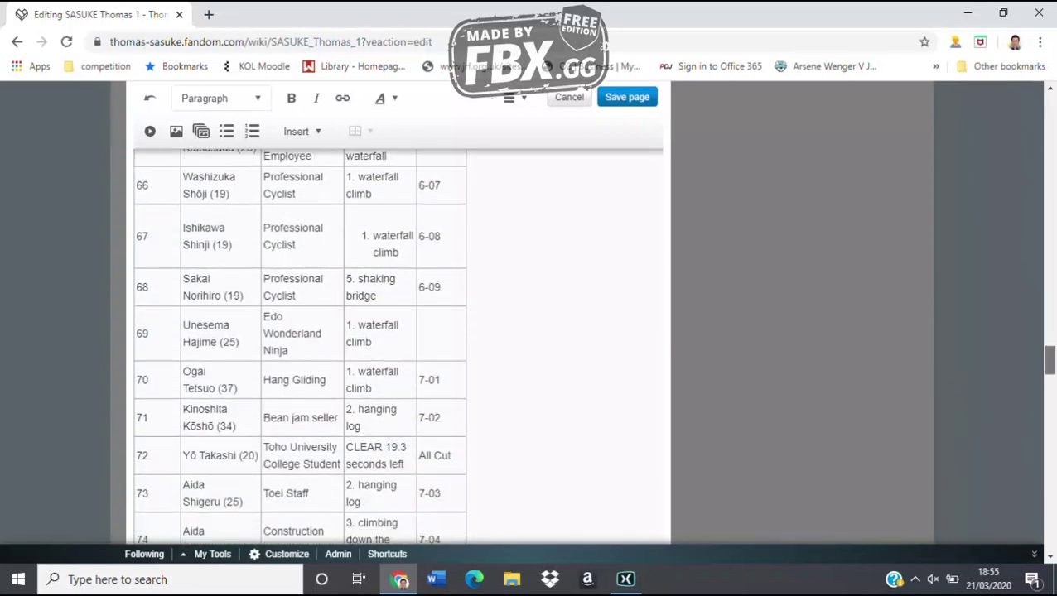
scroll(397, 344, up, 3)
text(72)
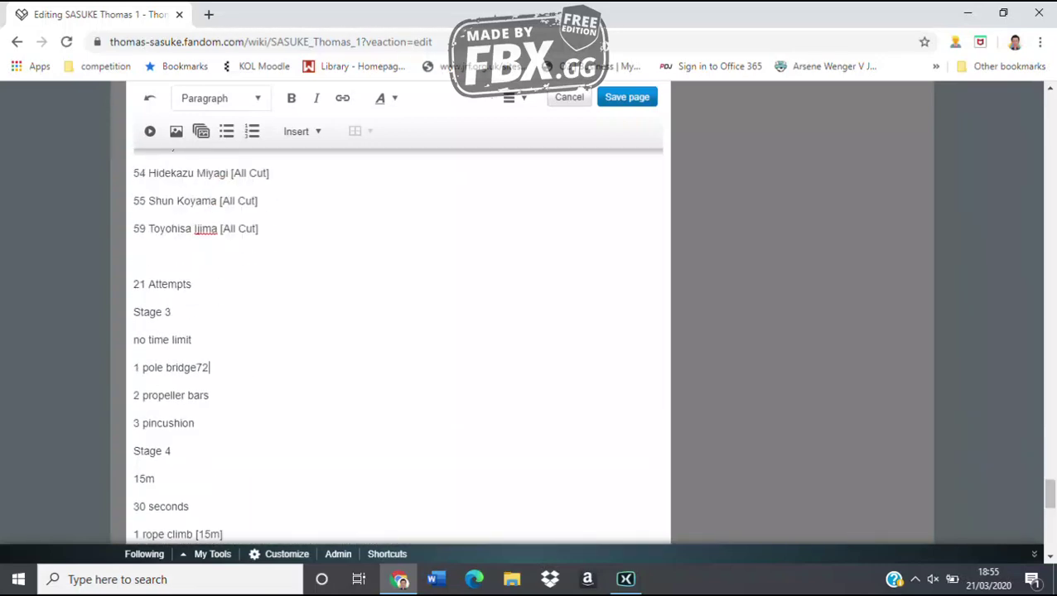
key(BackSpace)
key(BackSpace)
click(134, 256)
text(72 Takashi Yo)
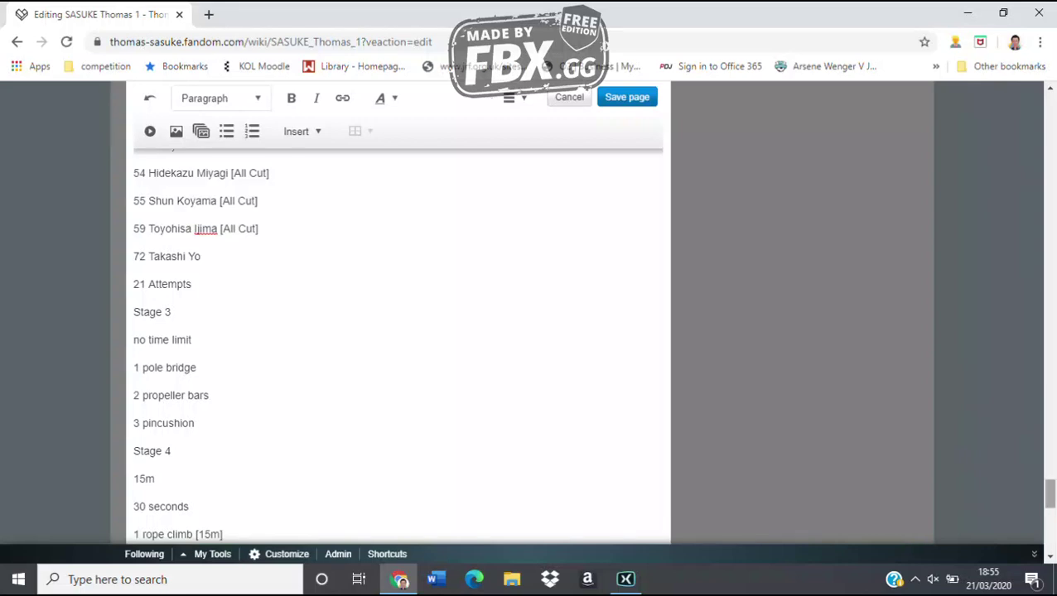
scroll(398, 348, up, 1)
scroll(397, 348, up, 15)
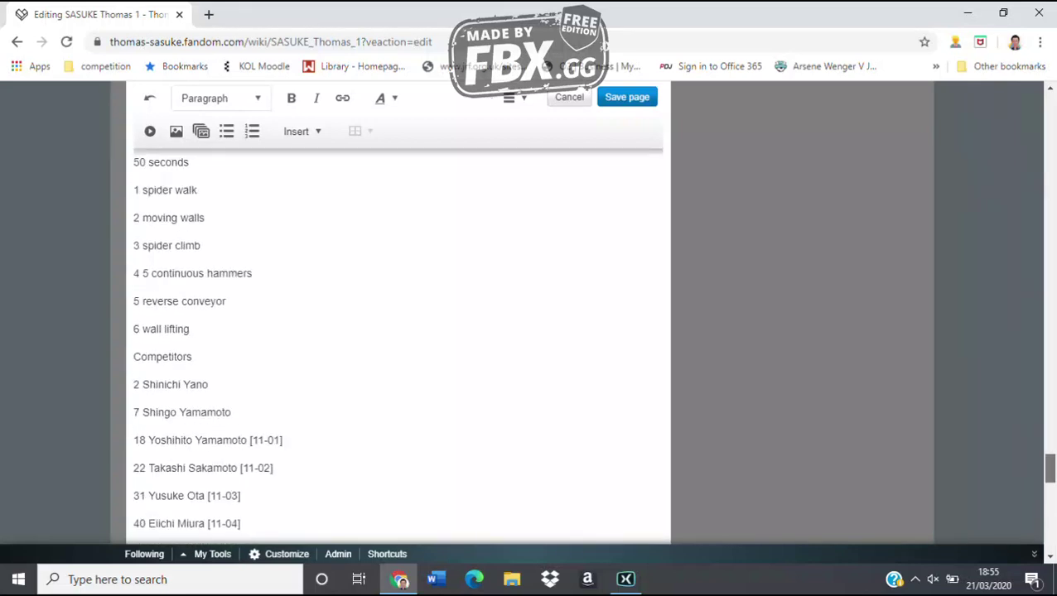
scroll(398, 348, up, 9)
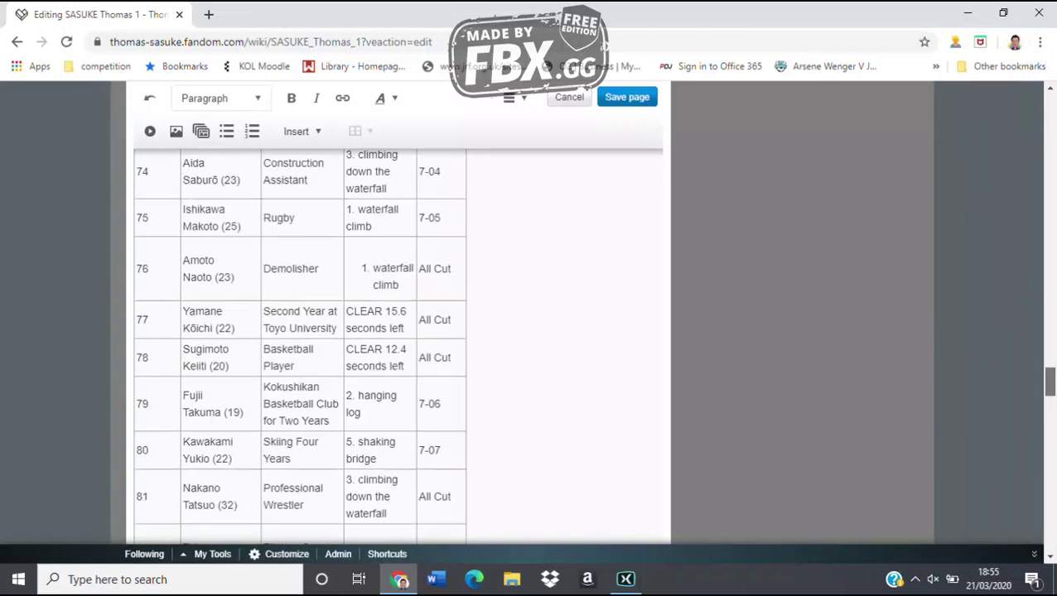
scroll(398, 348, down, 20)
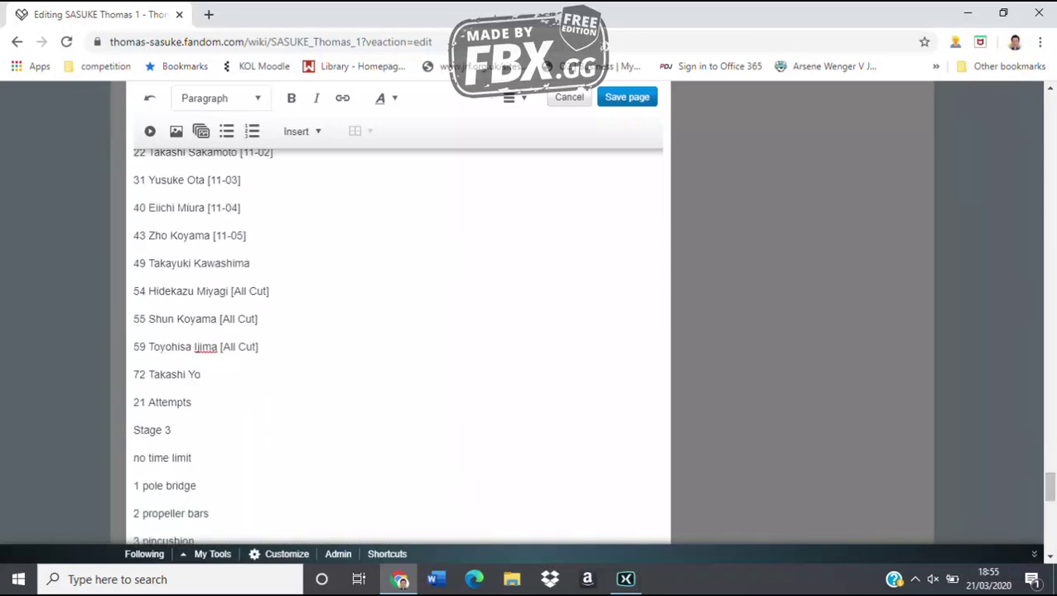
Add competitor entries 77 and 78 tagged [12-01] and [12-02]
key(Return)
text(77 Koj)
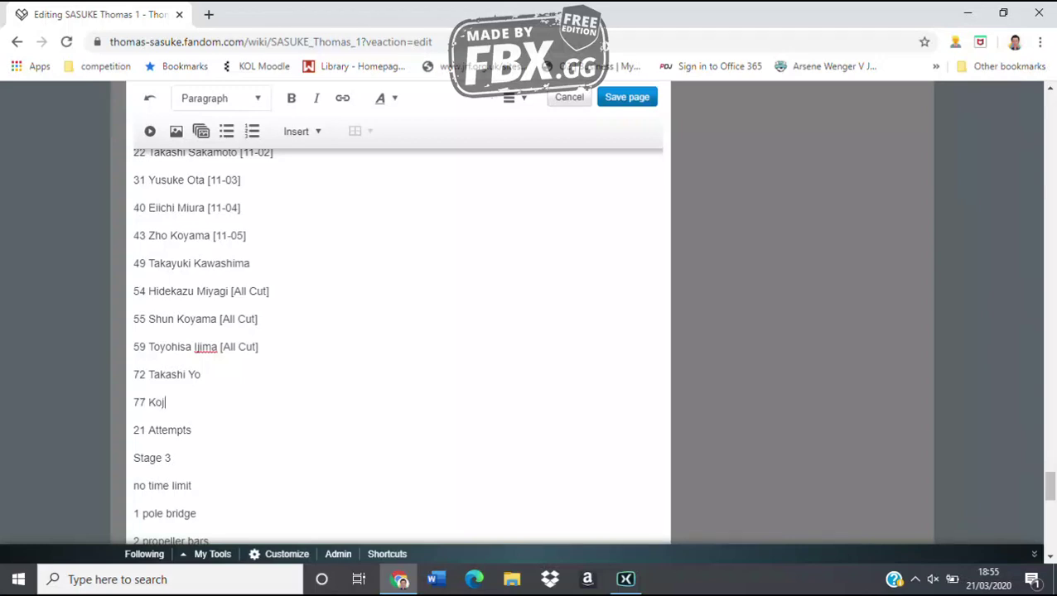
text(ichi Yaman)
text(e [2)
text(2-01])
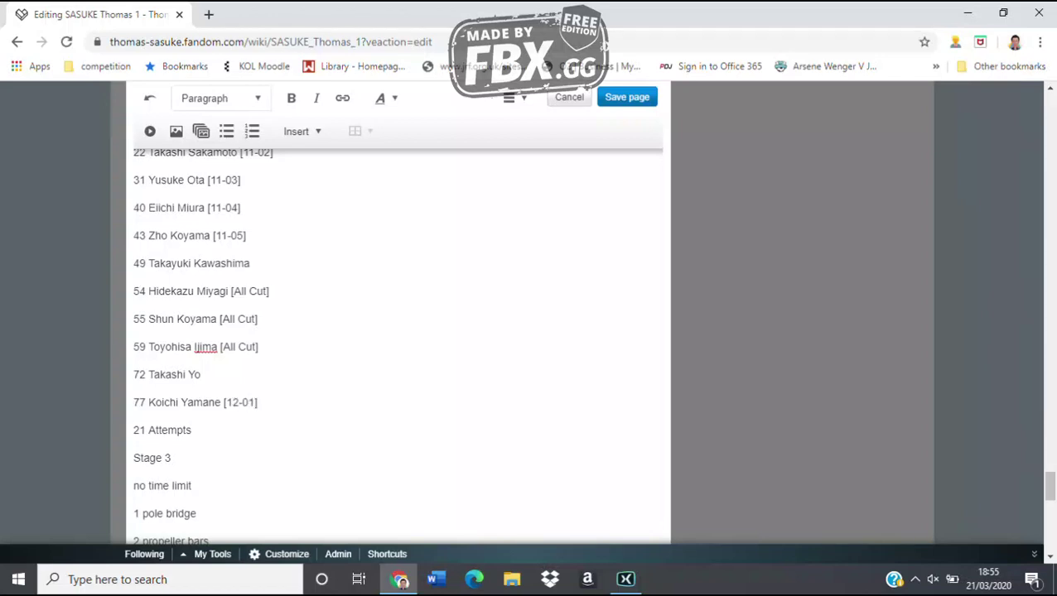
key(Return)
text(78)
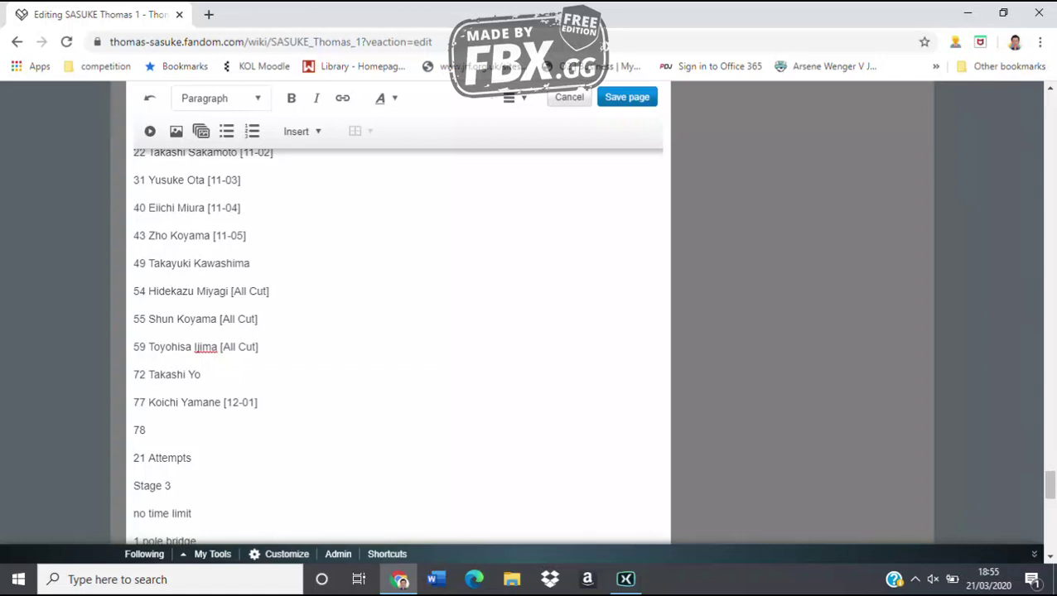
text( Keiti Suh)
text(imoto [1-)
key(BackSpace)
text(2-02])
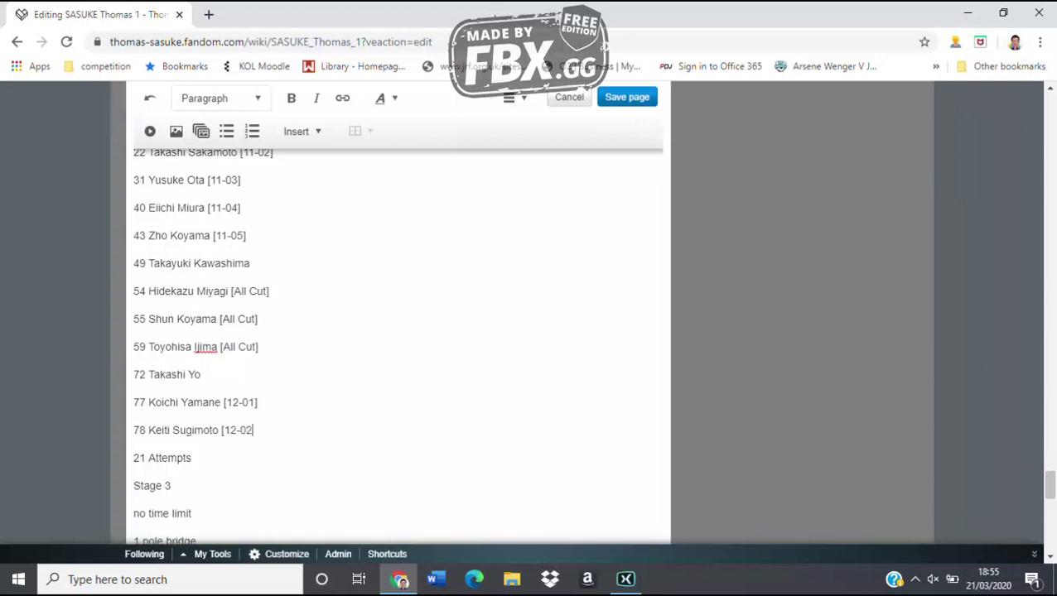
key(Return)
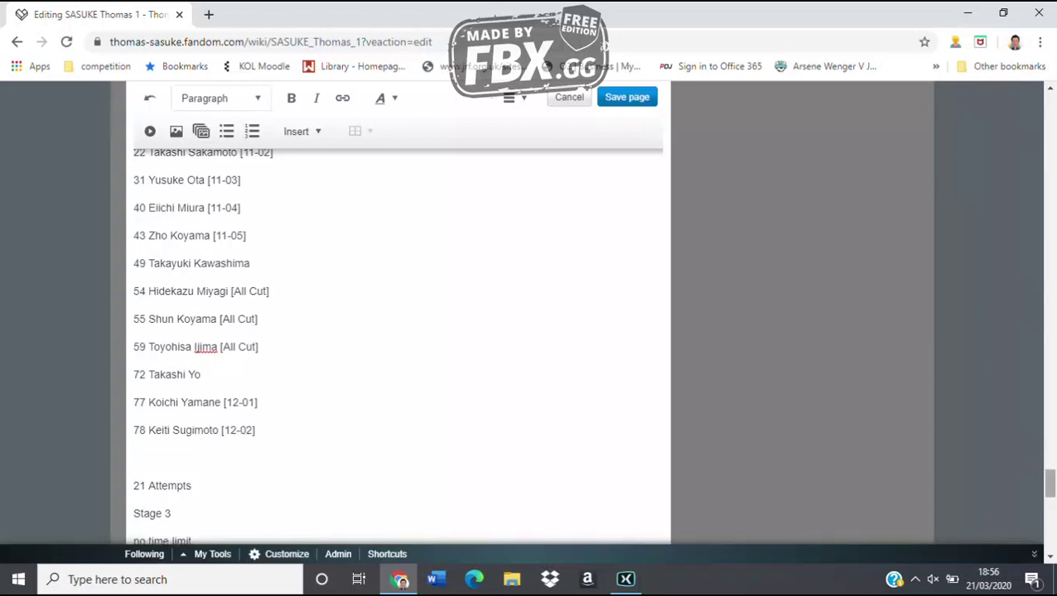
Add entry 88 tagged [12-03] and entry 89 to the Stage 2 competitor list
scroll(398, 348, up, 15)
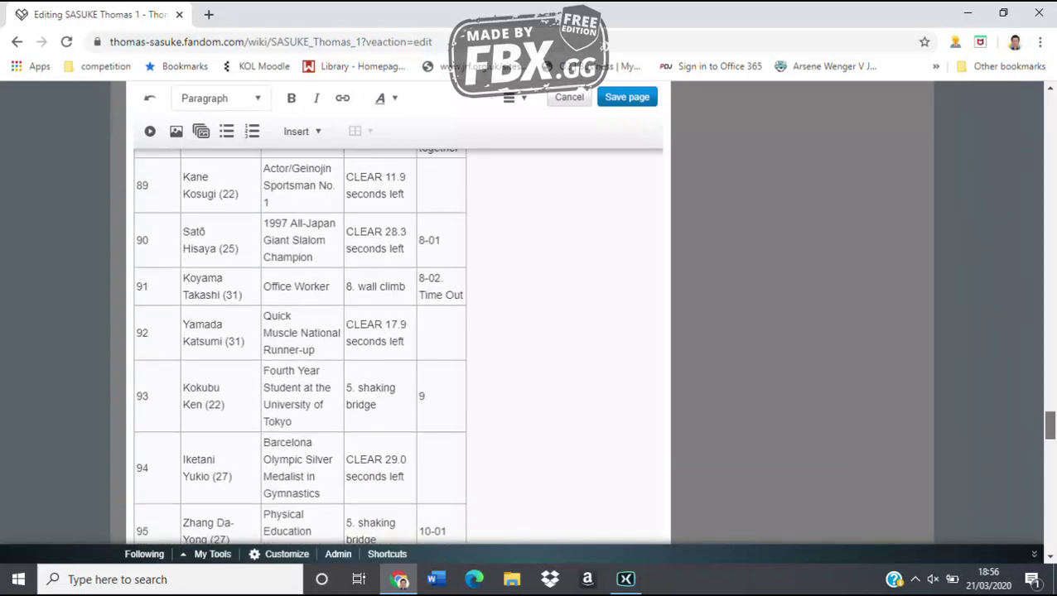
scroll(397, 348, up, 1)
scroll(298, 348, down, 2)
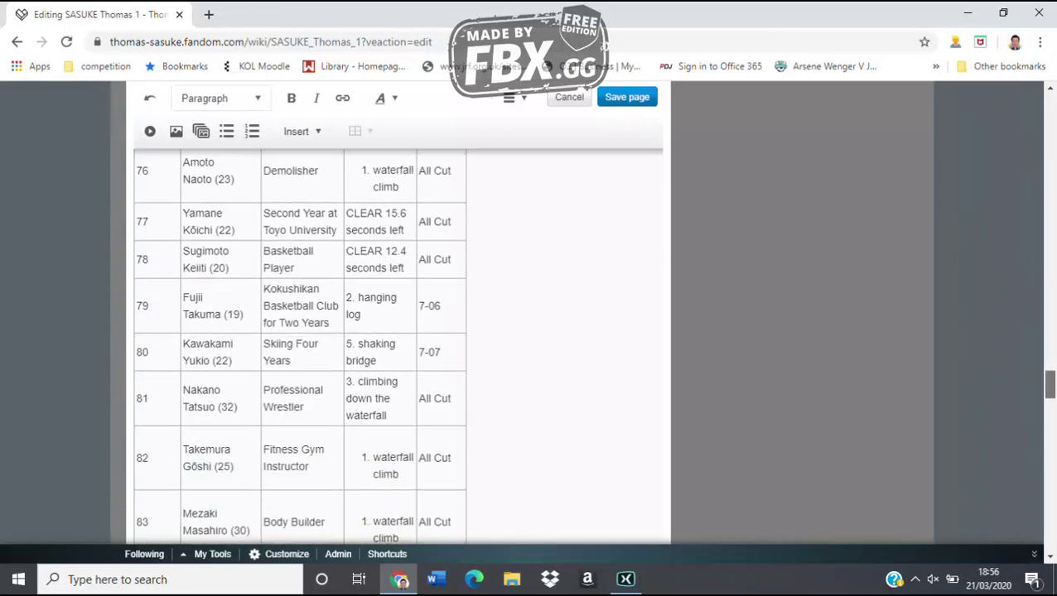
scroll(398, 348, down, 5)
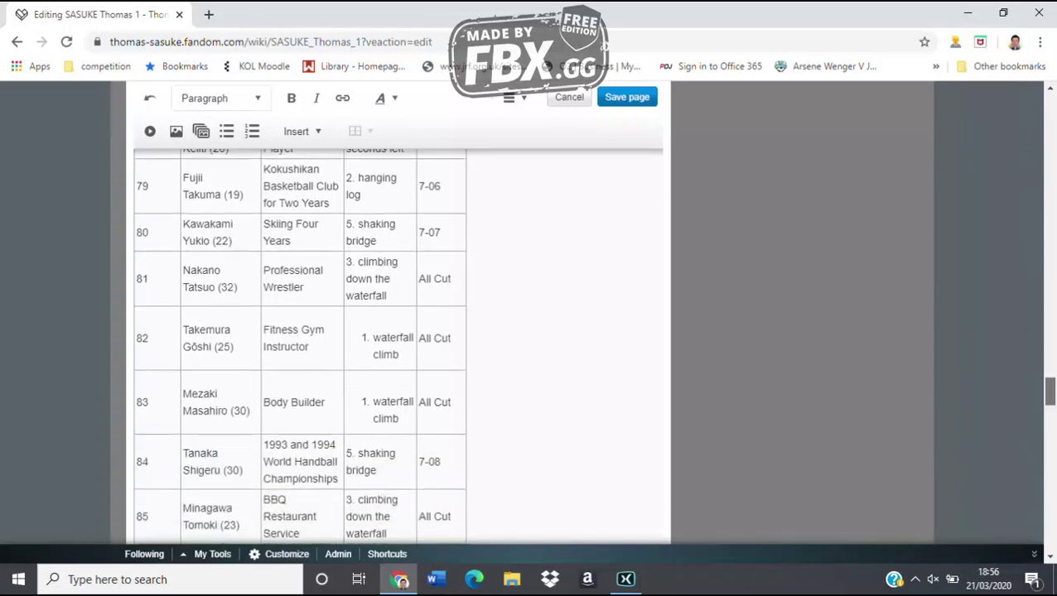
scroll(398, 348, down, 20)
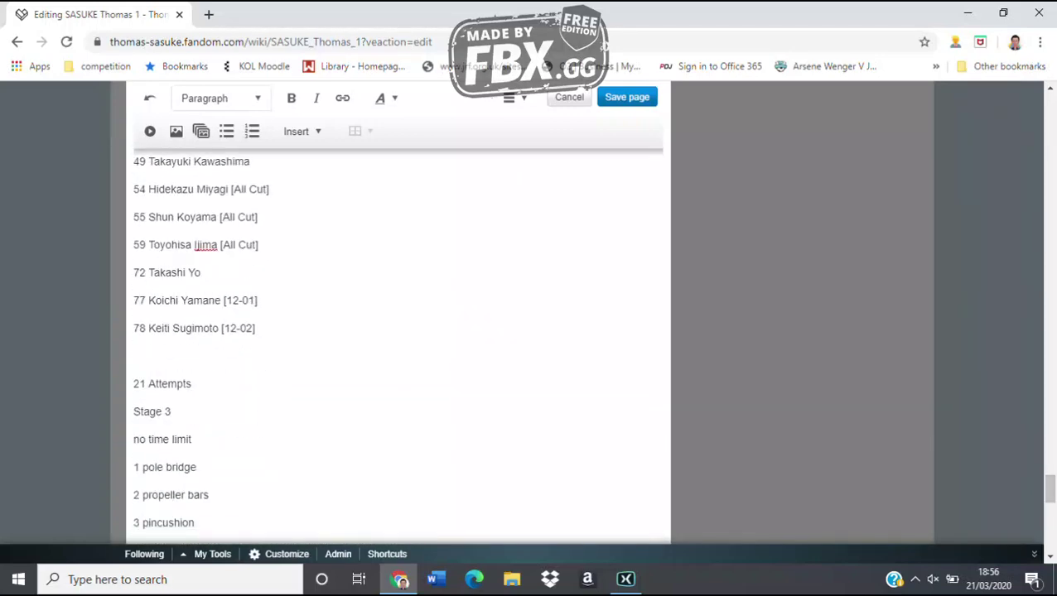
text(88 Kiyomi Inoue [)
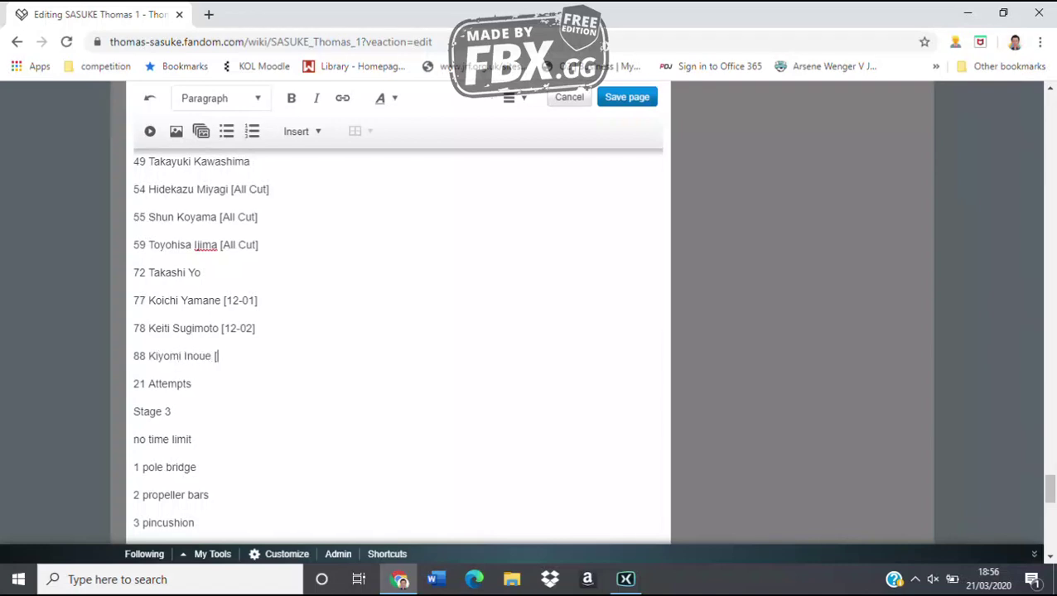
text(12-03])
key(Return)
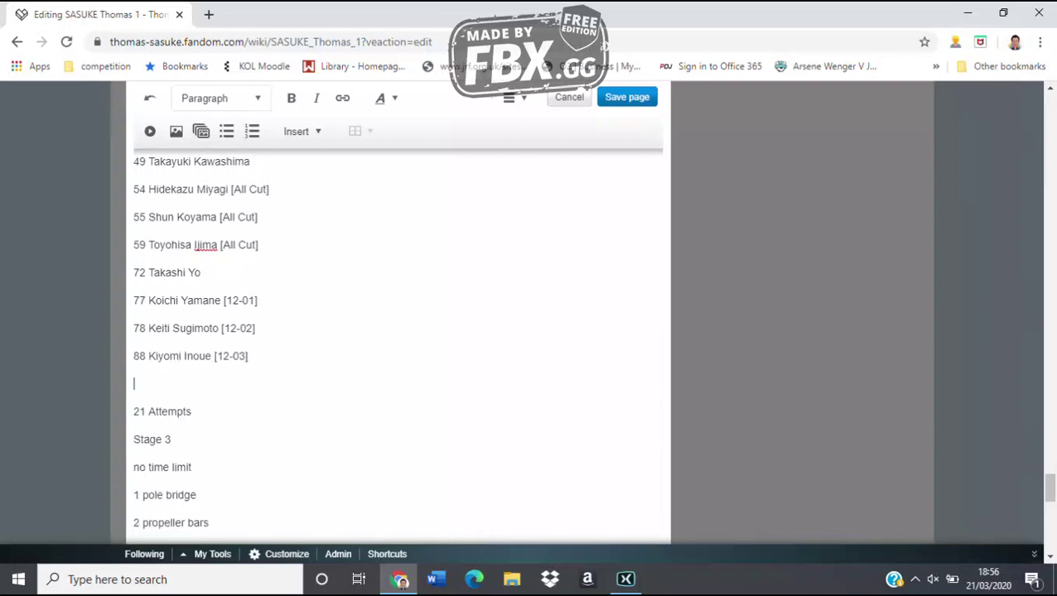
scroll(397, 331, up, 10)
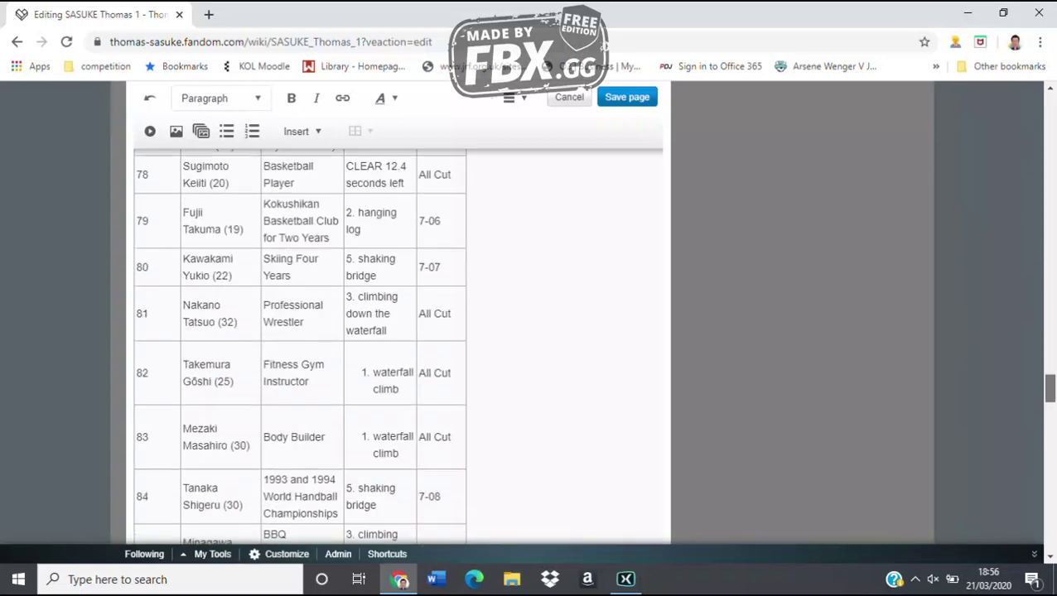
scroll(398, 332, down, 3)
scroll(398, 332, down, 4)
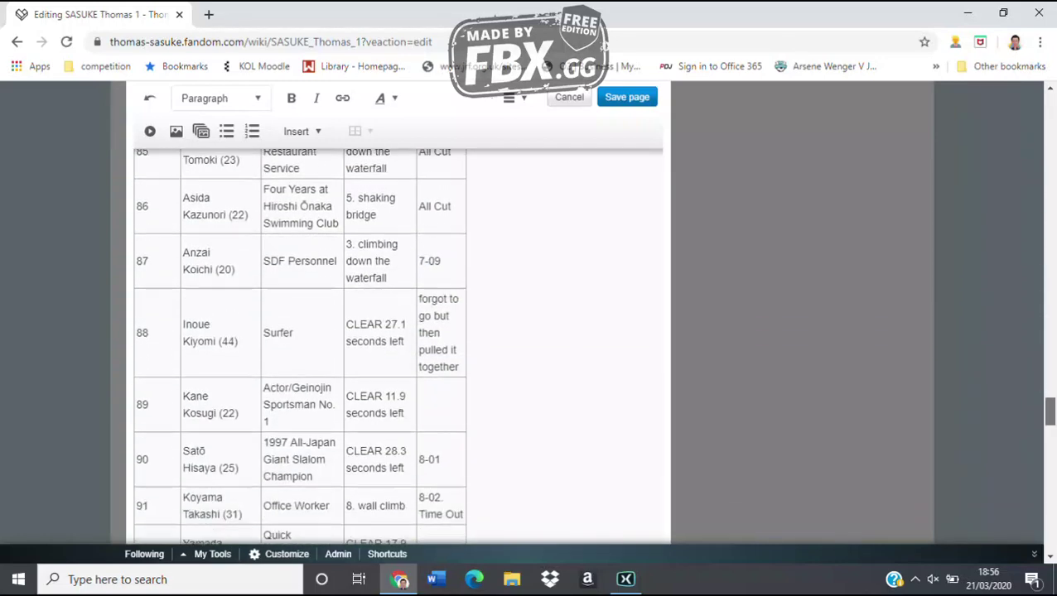
scroll(397, 348, down, 4)
text(8)
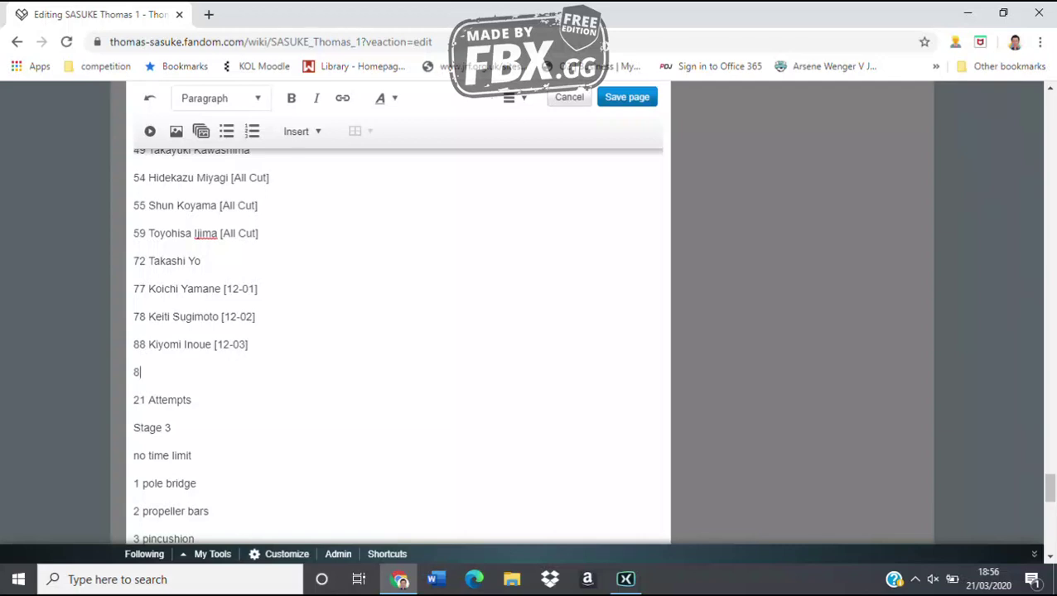
text(9 Kane Kosugi)
key(Return)
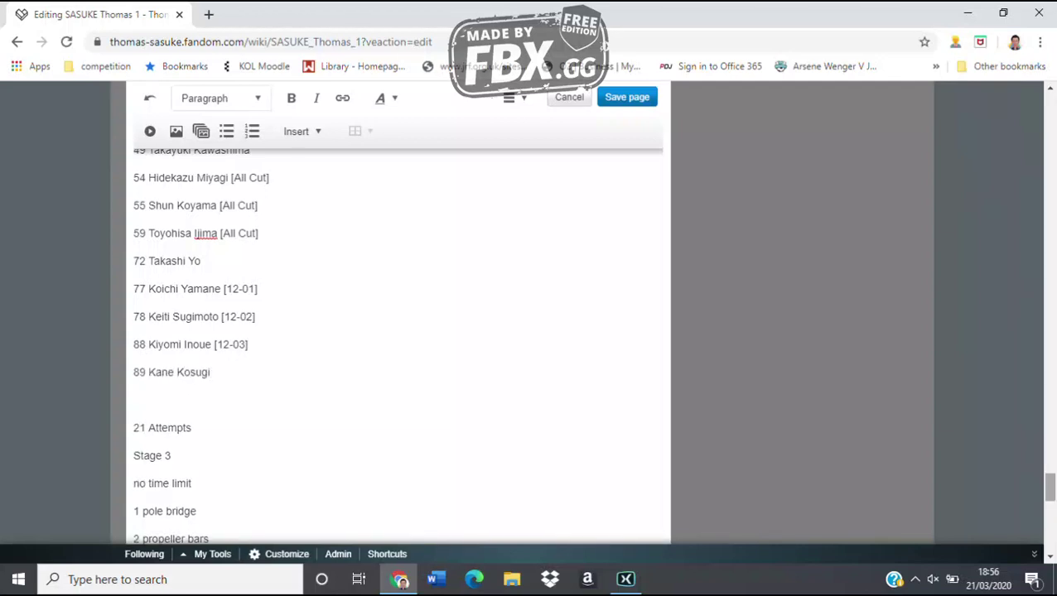
Add entry 90 tagged [All Cut] and entry 92 on new lines below
scroll(397, 348, up, 10)
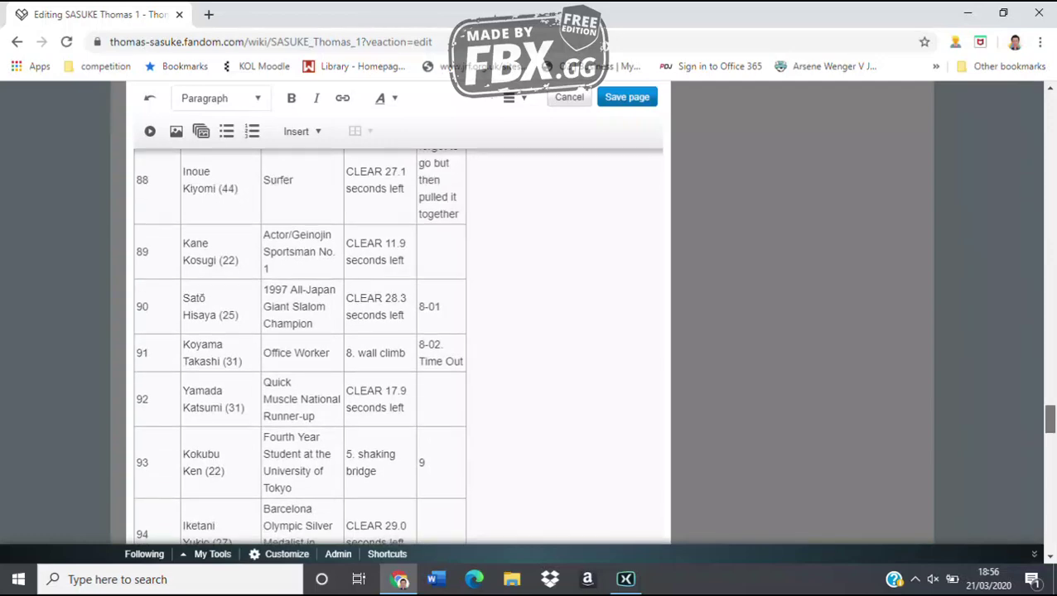
scroll(397, 347, down, 10)
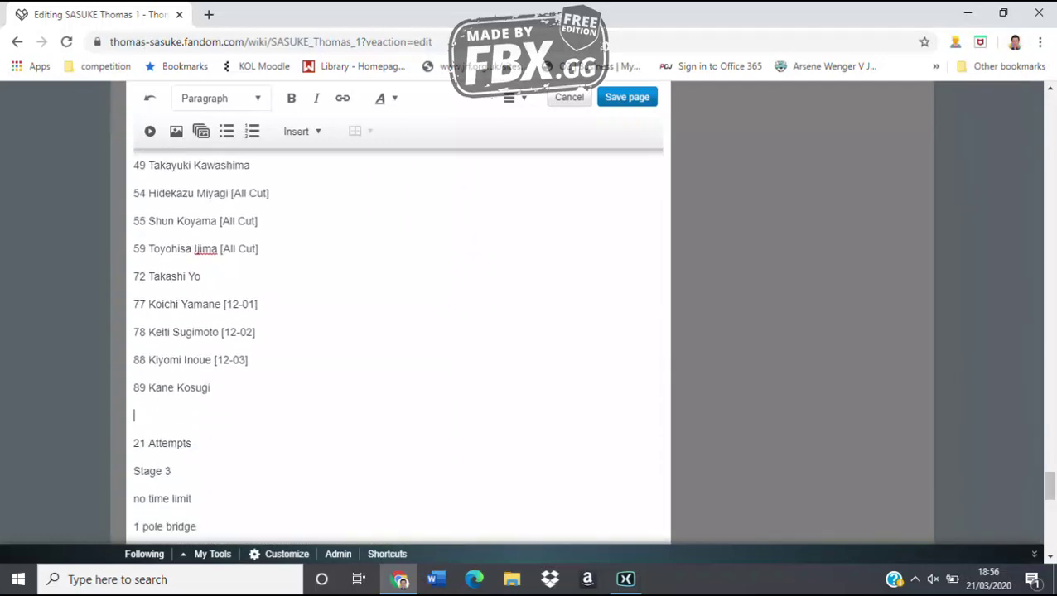
text(90 Hisaya Sato [A)
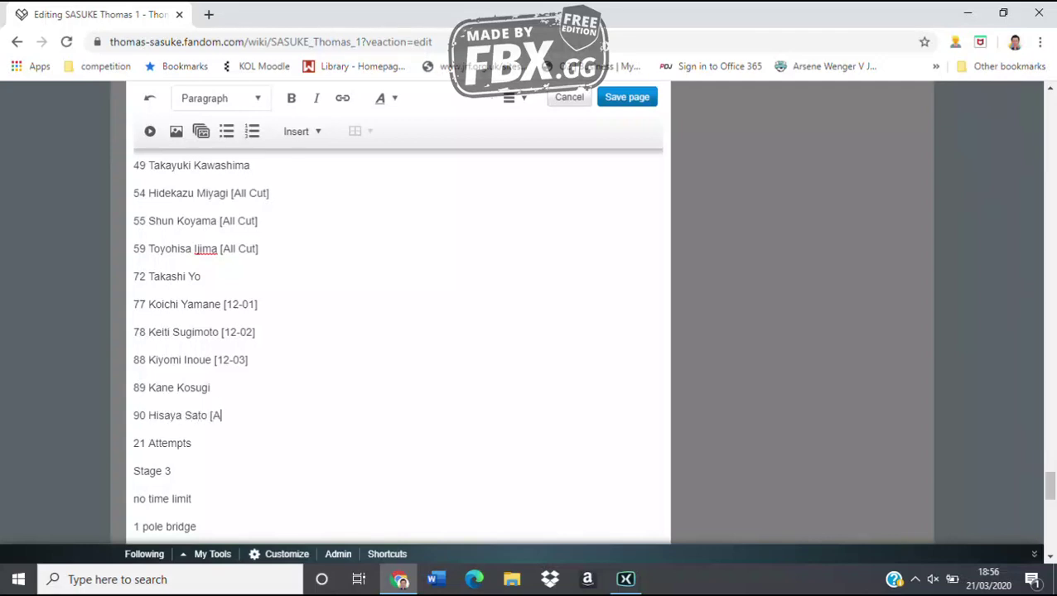
text(ll Cut])
key(Return)
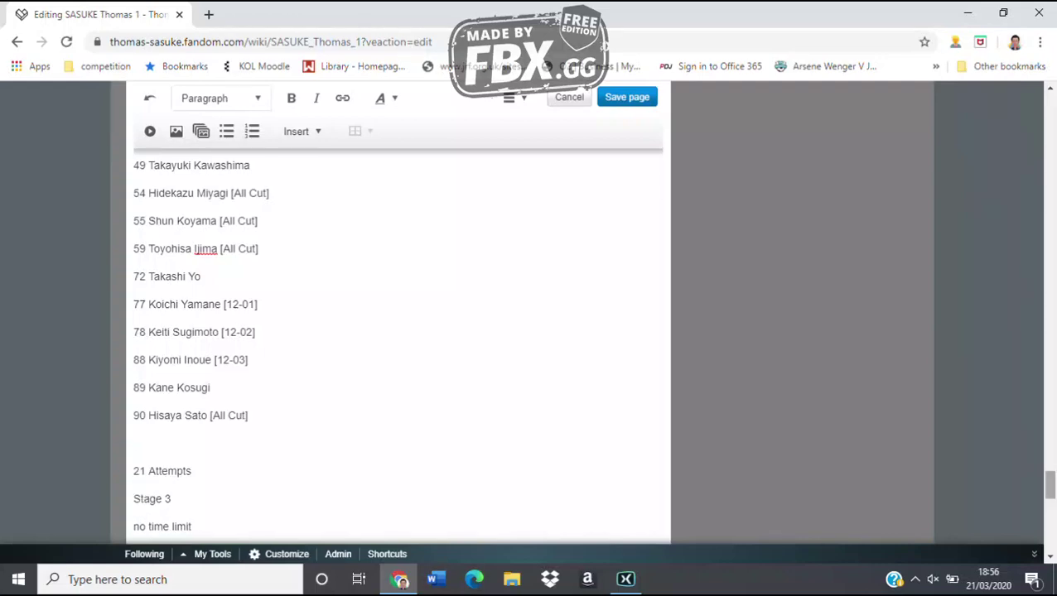
mouse_move(1047, 482)
mouse_down()
mouse_move(1048, 410)
mouse_move(1048, 488)
mouse_up()
text(9)
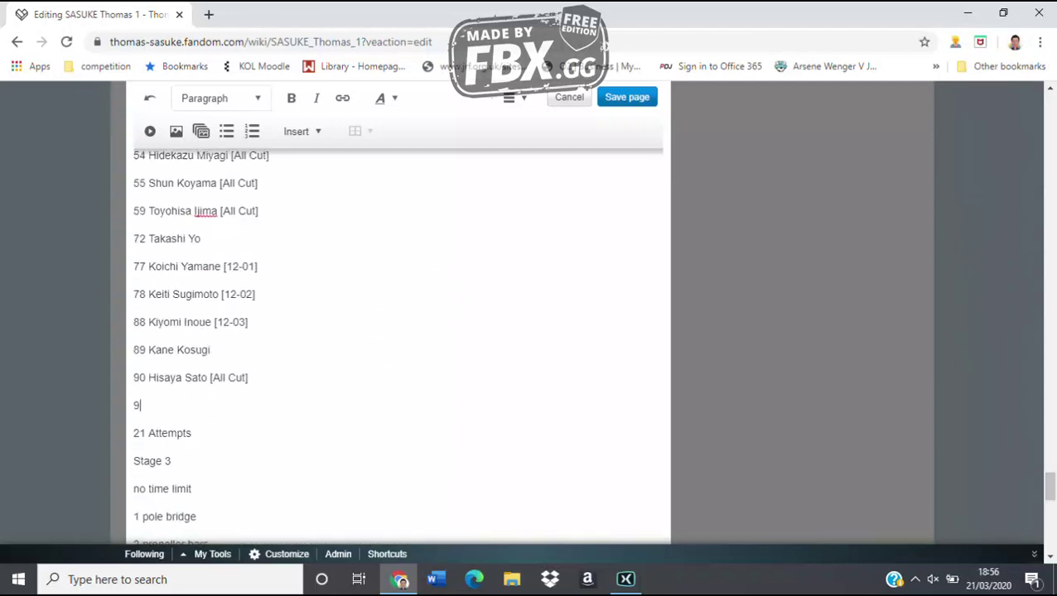
text(2 Katsumi Yamada)
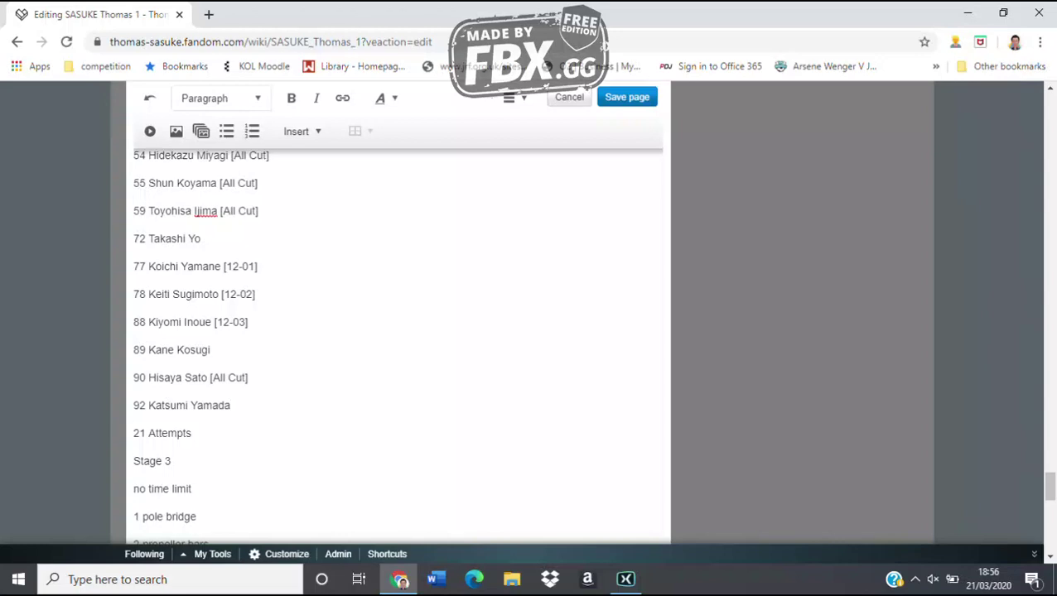
text(#)
key(BackSpace)
key(Return)
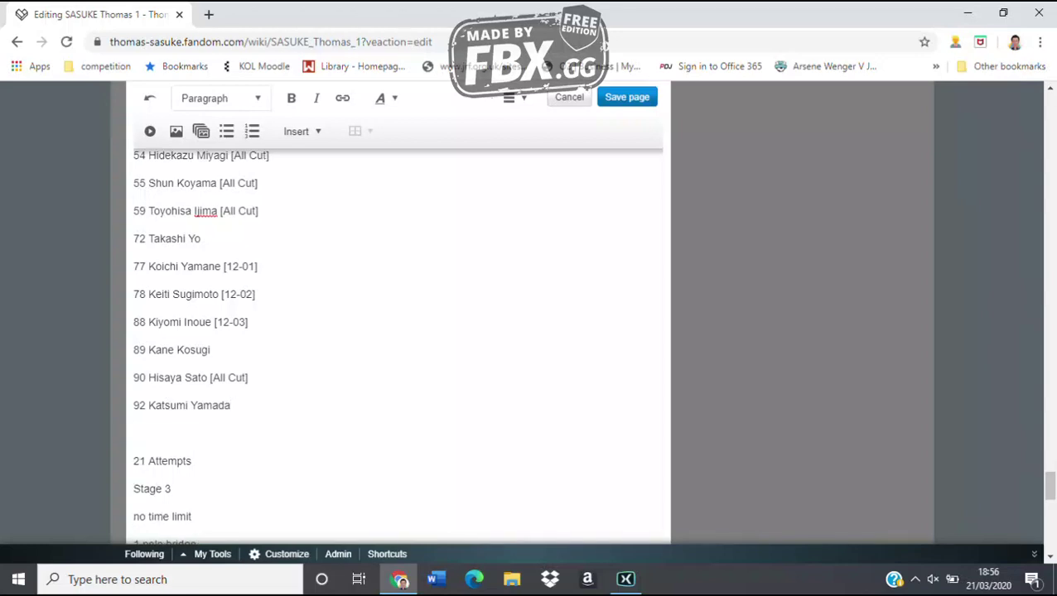
scroll(397, 348, up, 10)
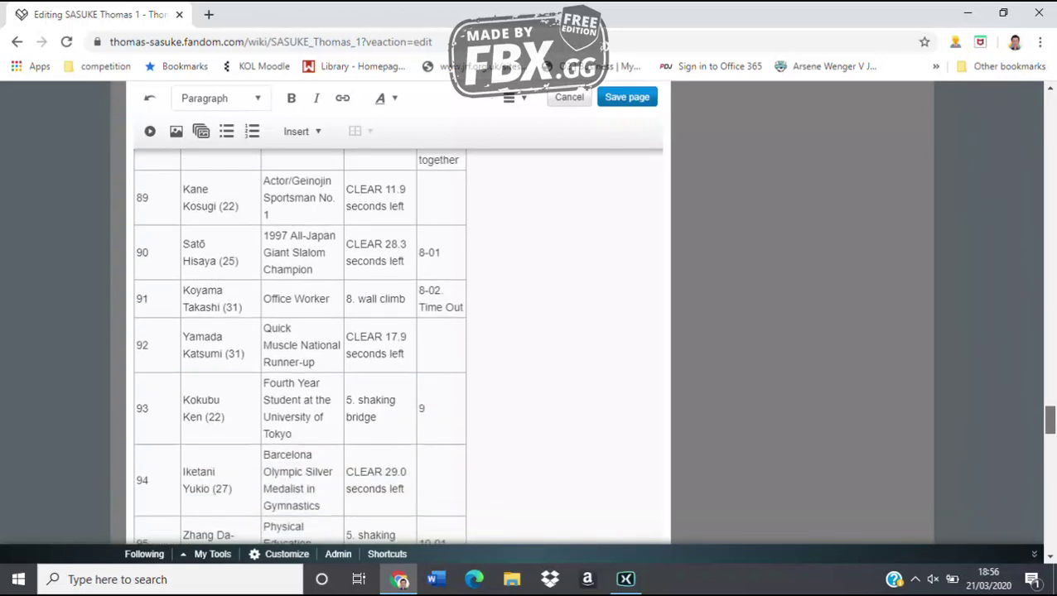
Add competitor entry 94 on a new line after entry 92
scroll(397, 348, down, 10)
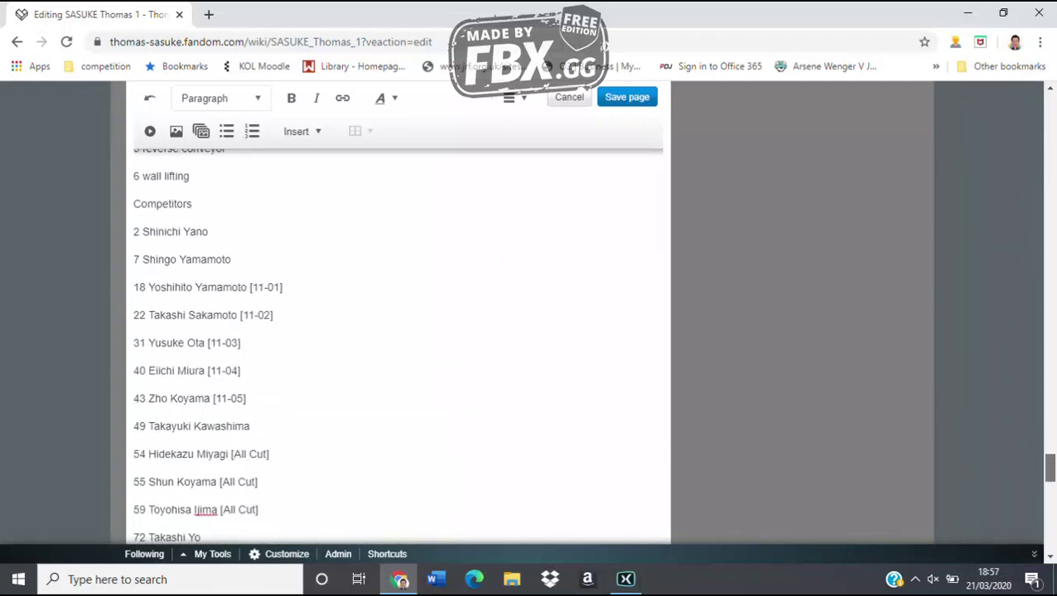
scroll(397, 348, down, 8)
text(94 )
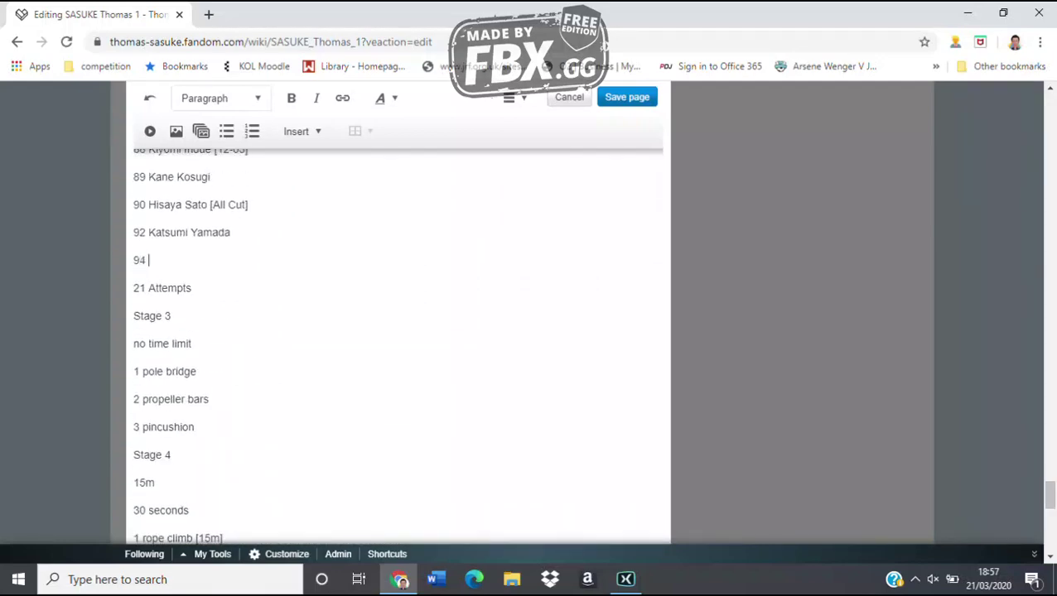
text(Yukio Iketani)
key(Return)
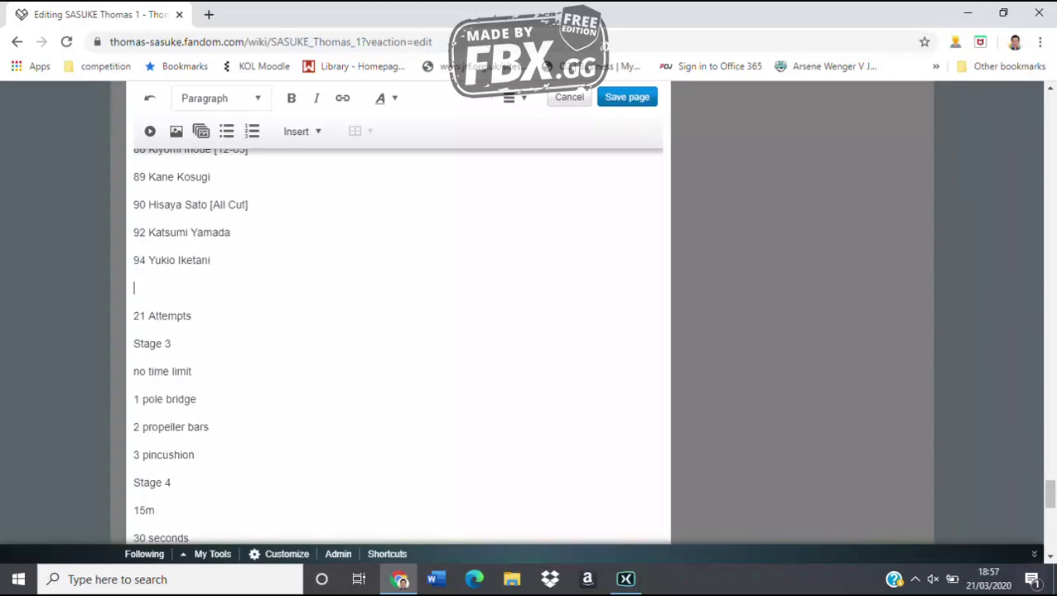
Add entry 96 with its result code corrected from [13-01] to [13]
scroll(398, 348, up, 8)
scroll(397, 347, up, 5)
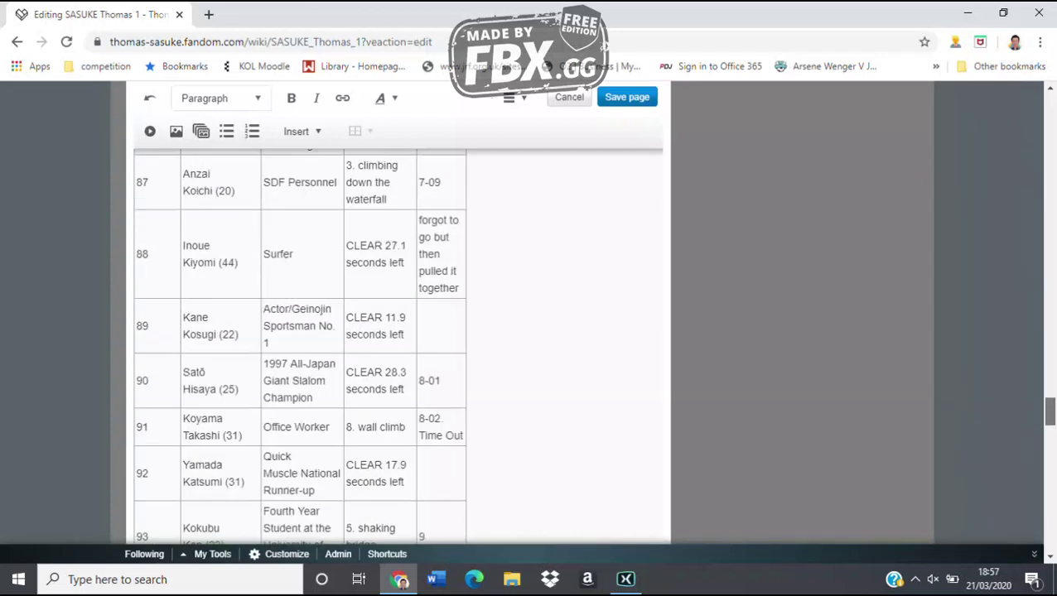
scroll(397, 348, down, 5)
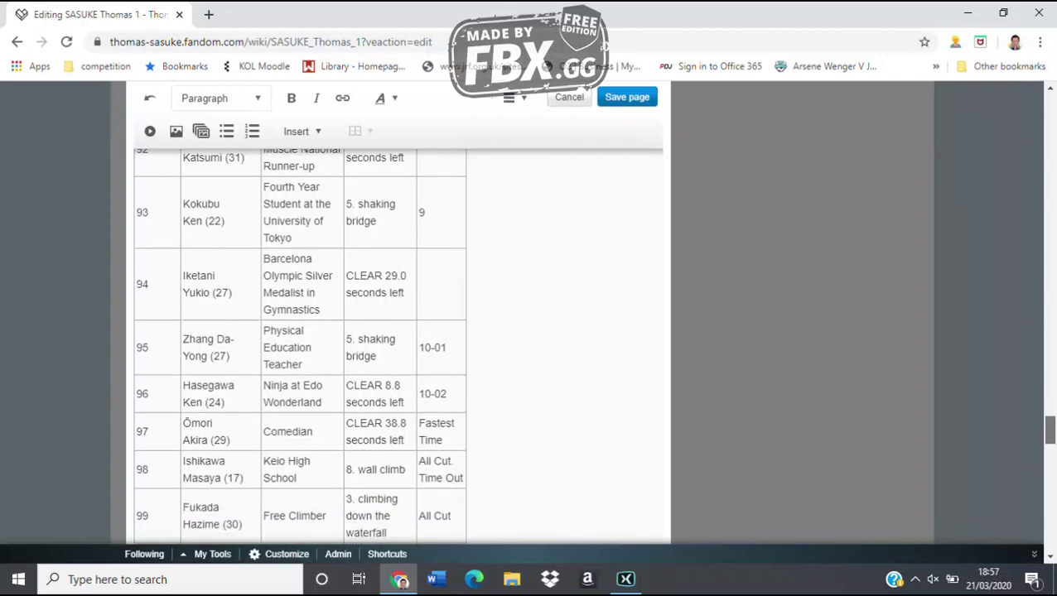
scroll(398, 348, down, 15)
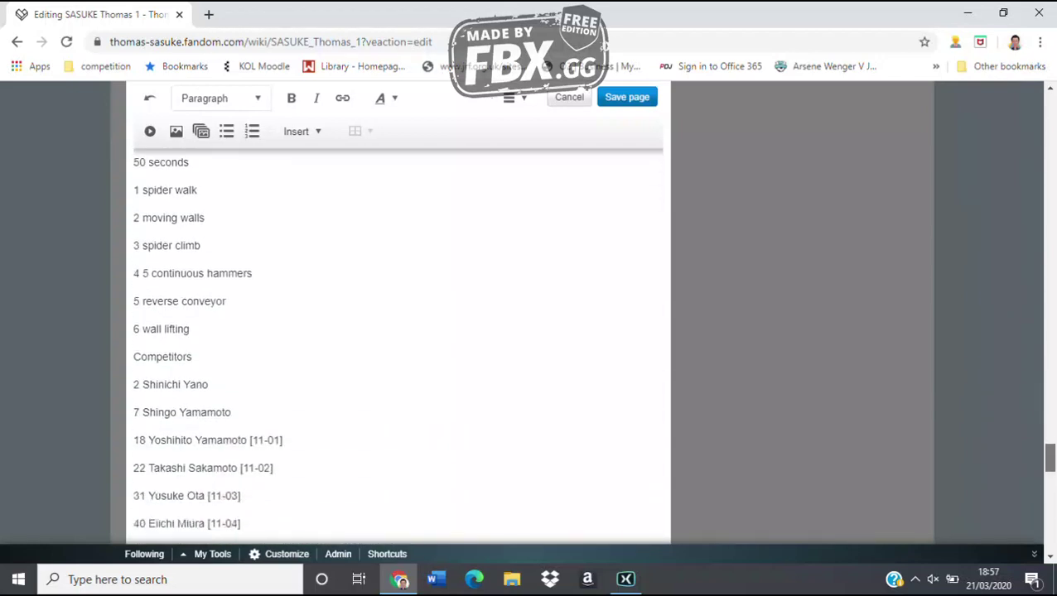
text(96 Ha)
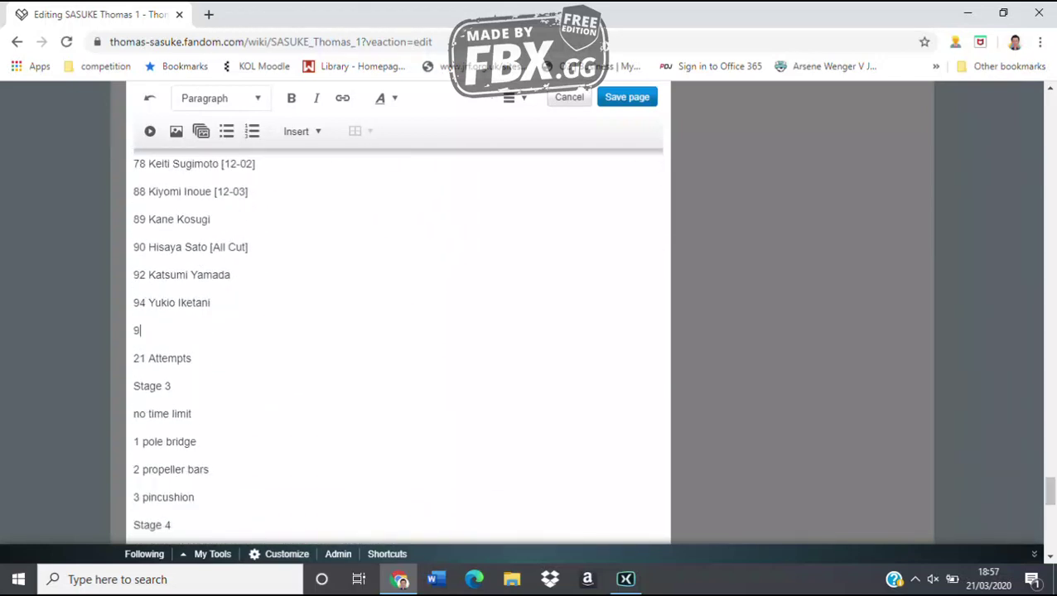
key(BackSpace)
key(BackSpace)
text(Ken Hasegawa )
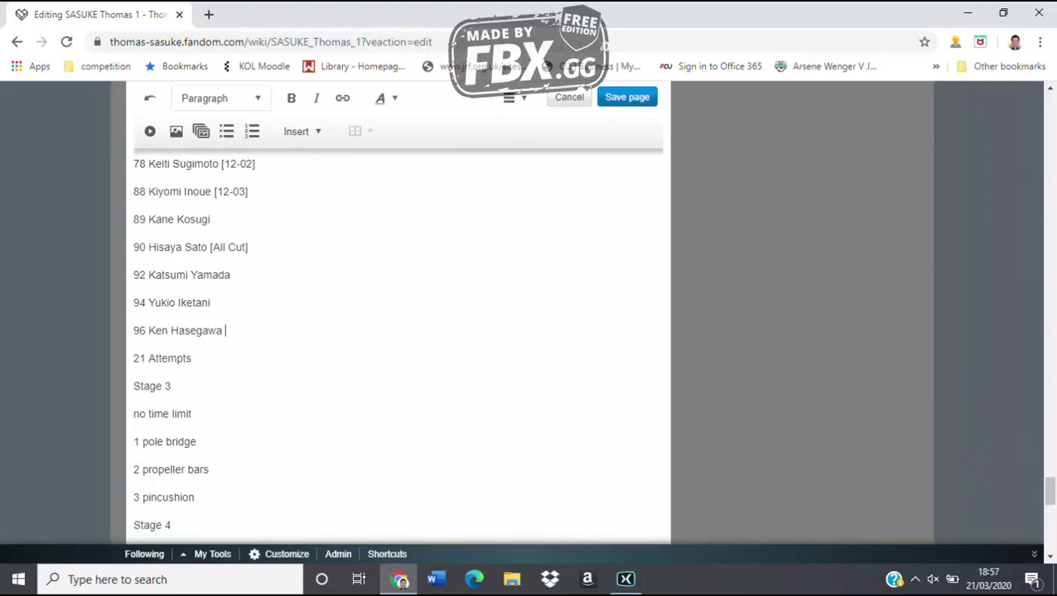
text([13-01])
key(Return)
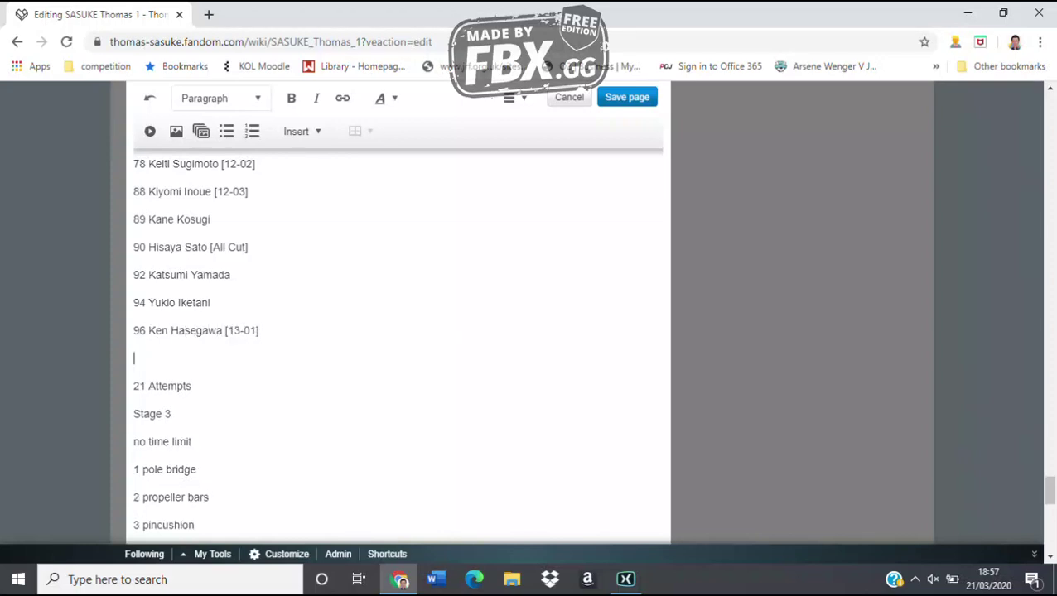
key(BackSpace)
key(BackSpace)
key(BackSpace)
key(BackSpace)
key(BackSpace)
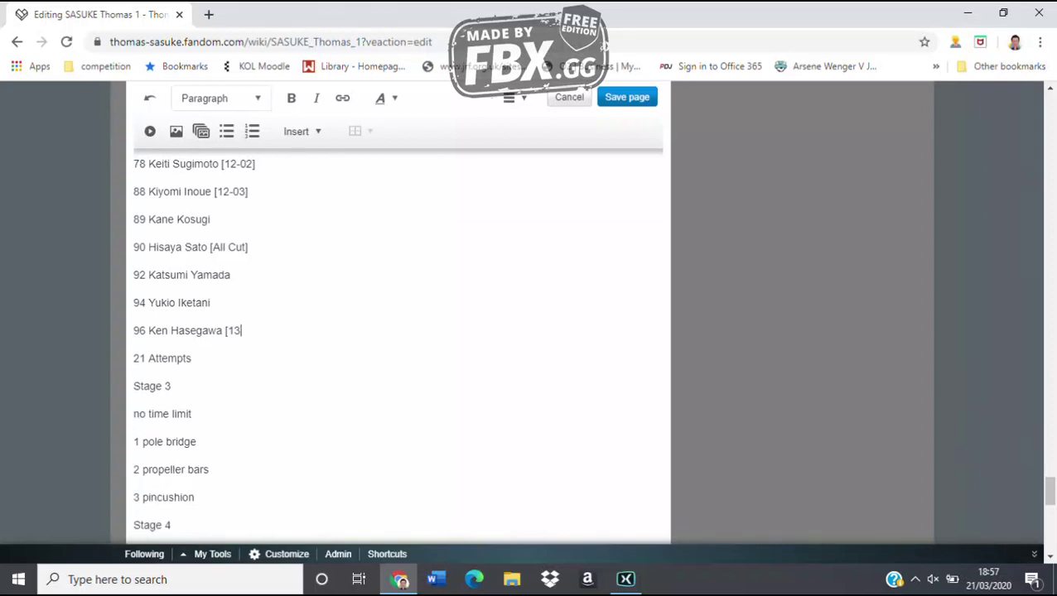
text(])
key(Return)
Add competitor entry 97 below entry 96
text(97)
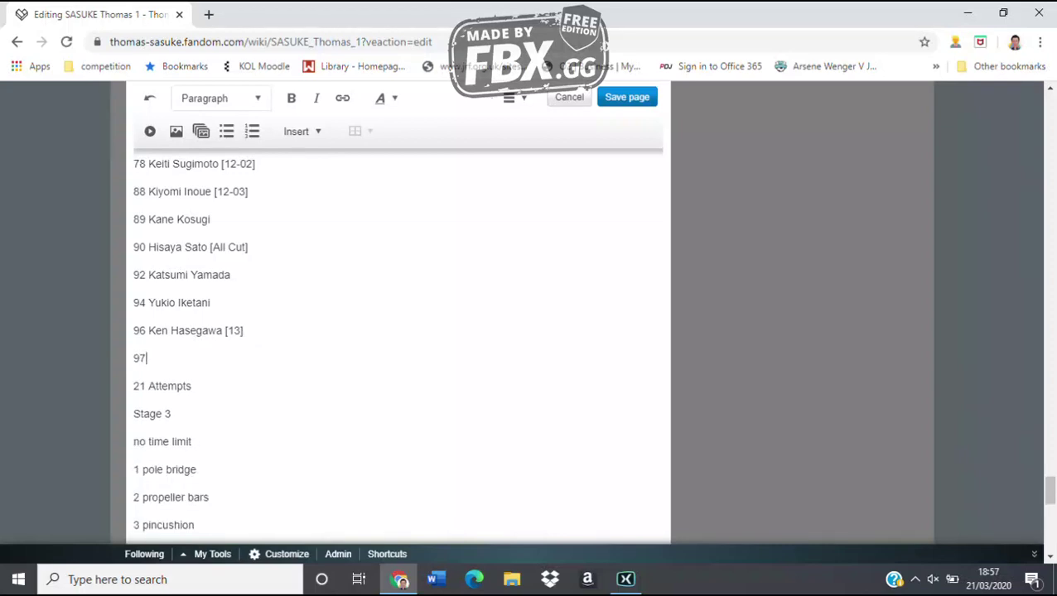
text( Akira Omori)
scroll(397, 331, up, 1)
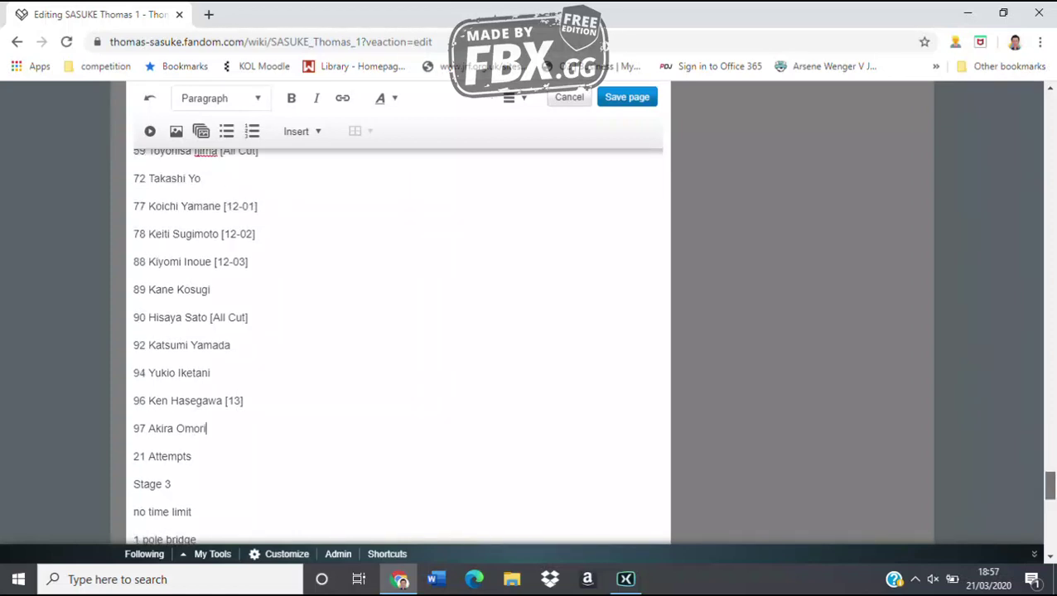
scroll(397, 331, up, 1)
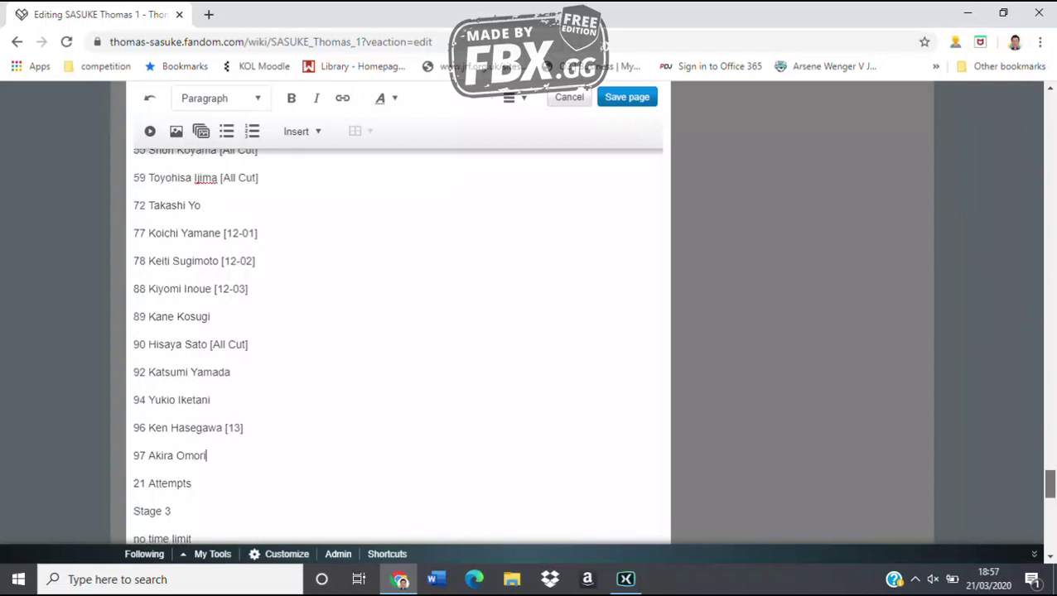
scroll(397, 348, up, 3)
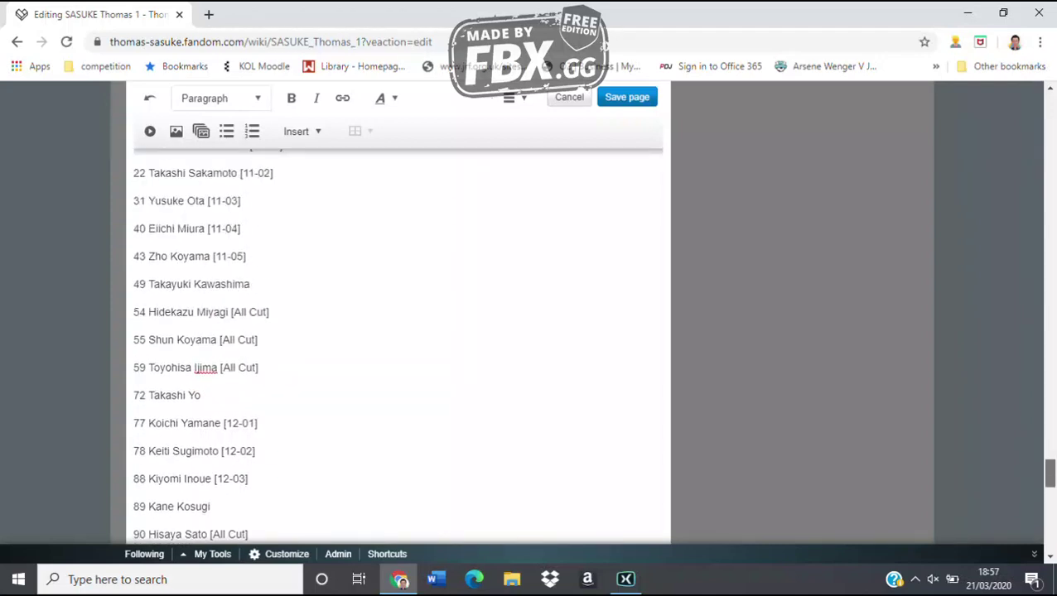
Append the failure obstacle '3. spider climb' after the [All Cut] tag on entry 54
scroll(397, 347, up, 1)
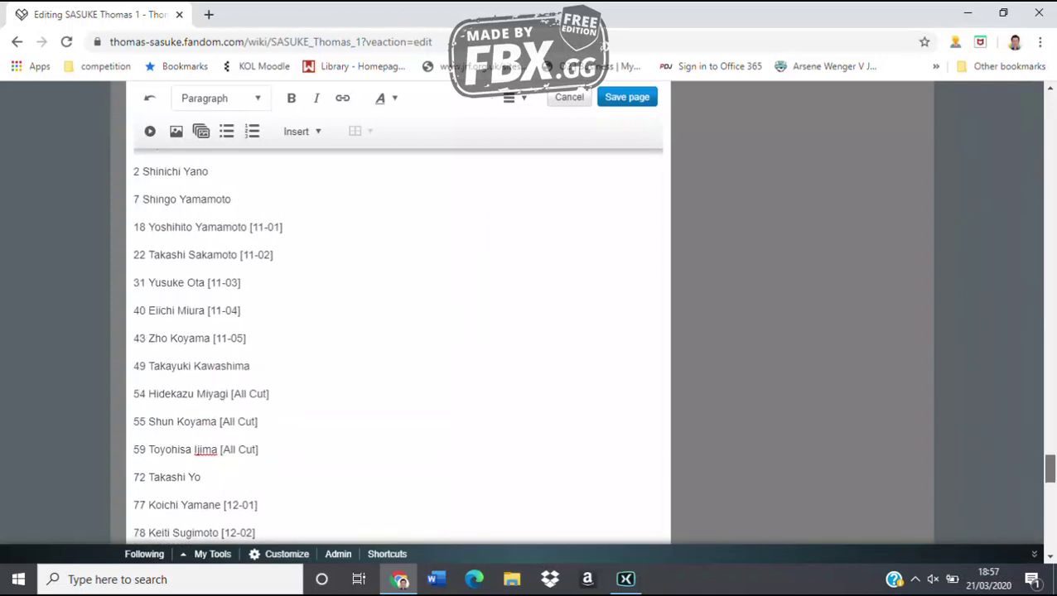
scroll(397, 348, up, 3)
scroll(397, 347, down, 2)
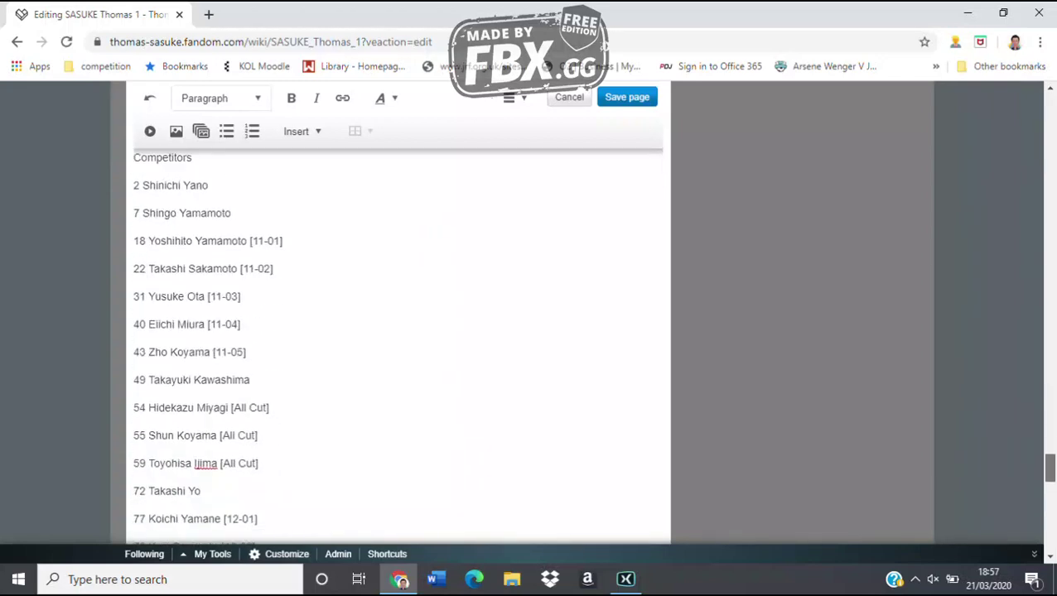
scroll(398, 348, down, 1)
text(3. c)
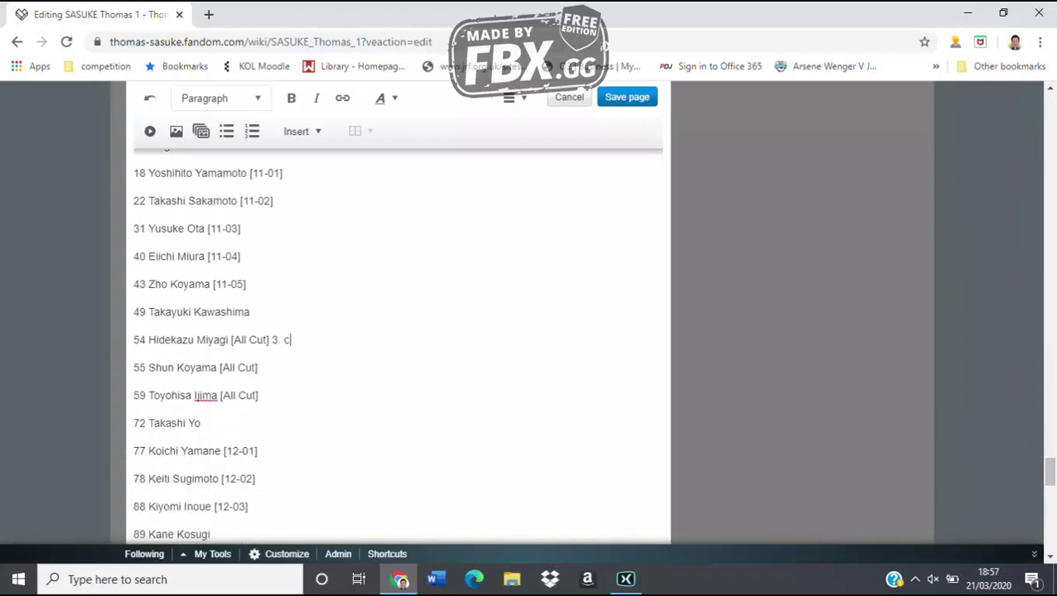
key(BackSpace)
text(spider climb)
Append '6. wall lifting. time out' and '2. moving walls' as failure obstacles
click(258, 367)
text(6. wall cli)
key(BackSpace)
key(BackSpace)
key(BackSpace)
text(l)
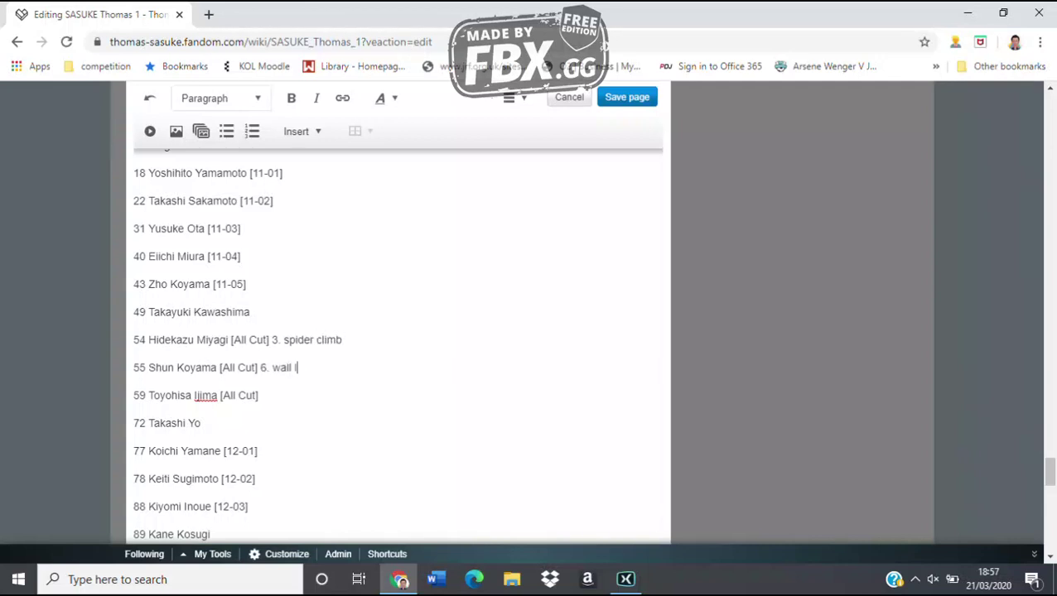
text(ifting. time out 2)
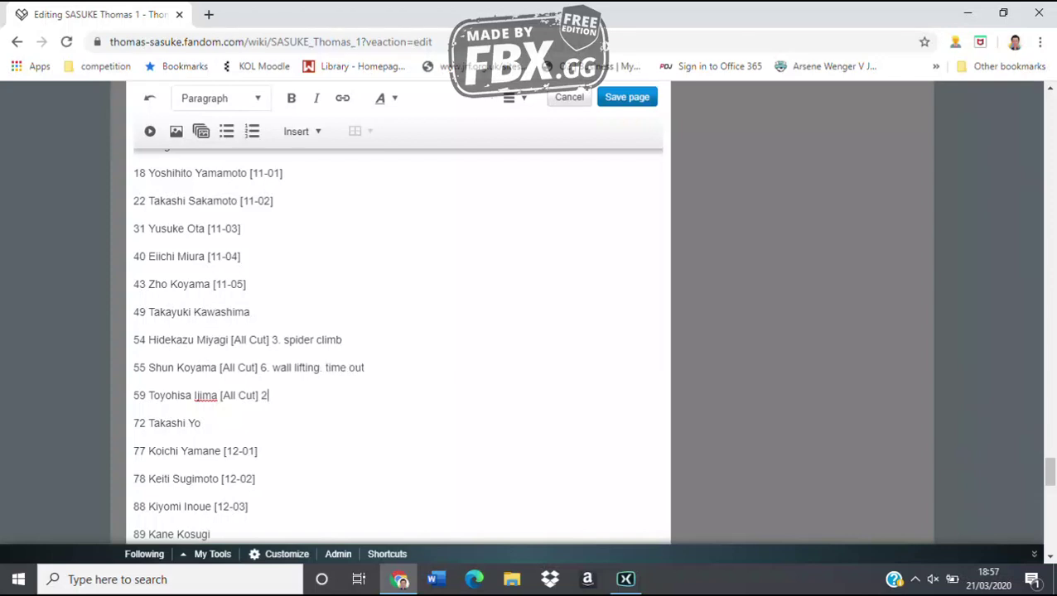
text(. moving walls)
Append '4. 5 continuous hammers' after entry 90's [All Cut] tag
scroll(397, 348, down, 3)
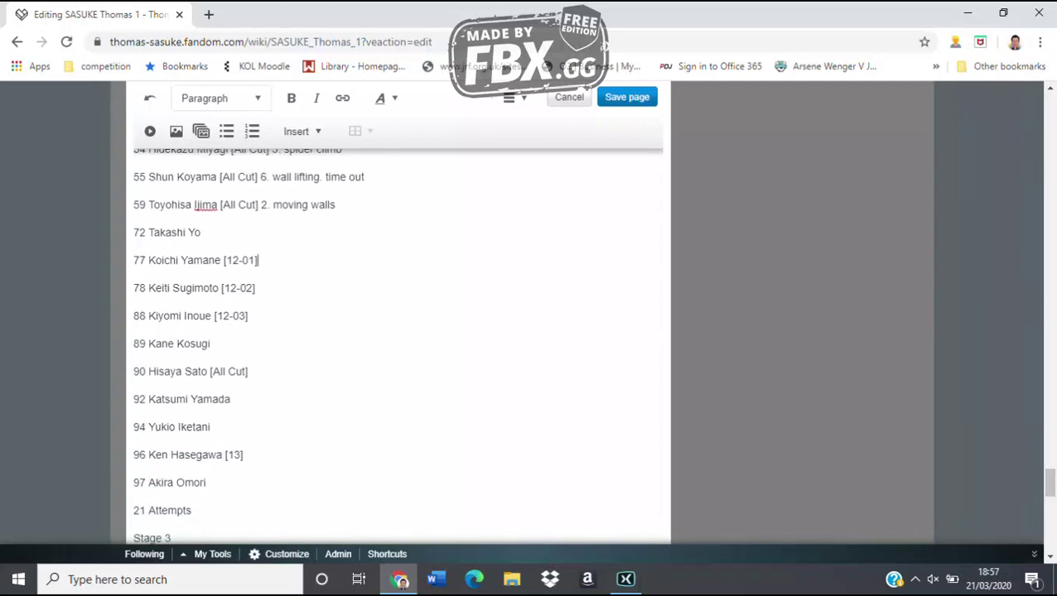
click(231, 399)
text(4. 5 continuous hammers)
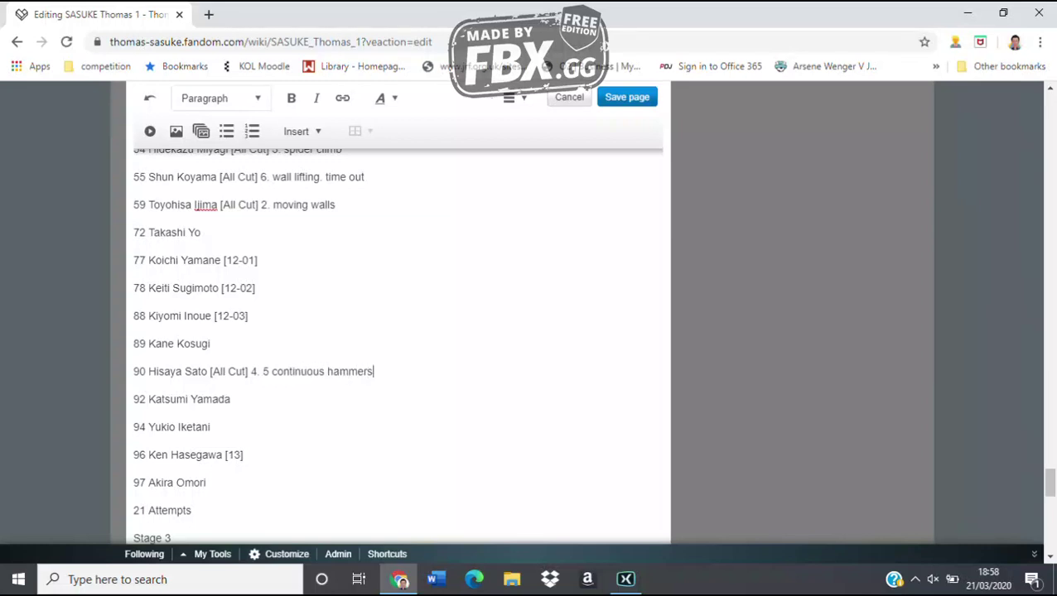
scroll(397, 348, up, 5)
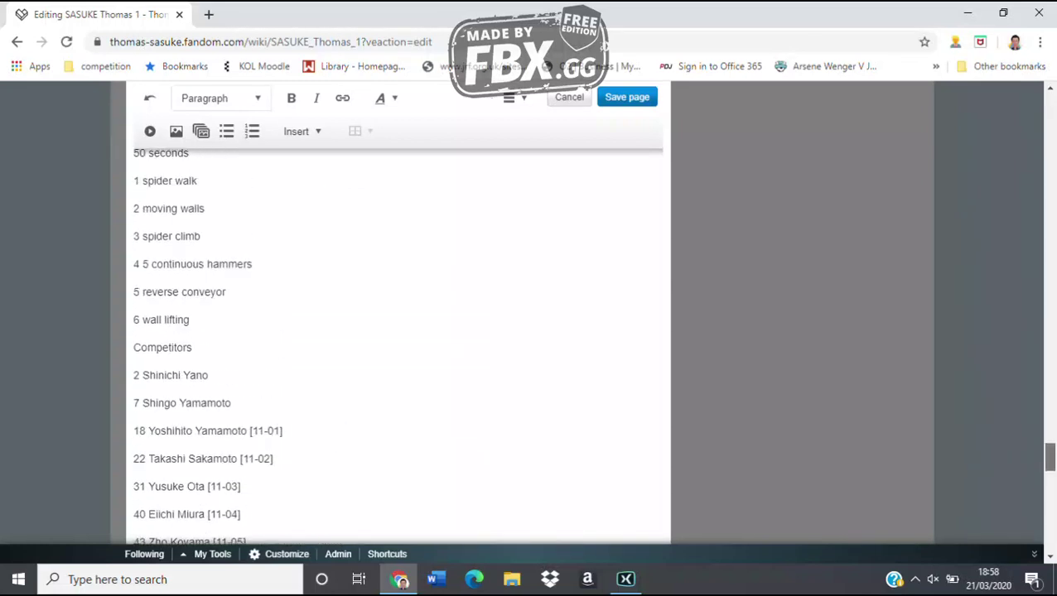